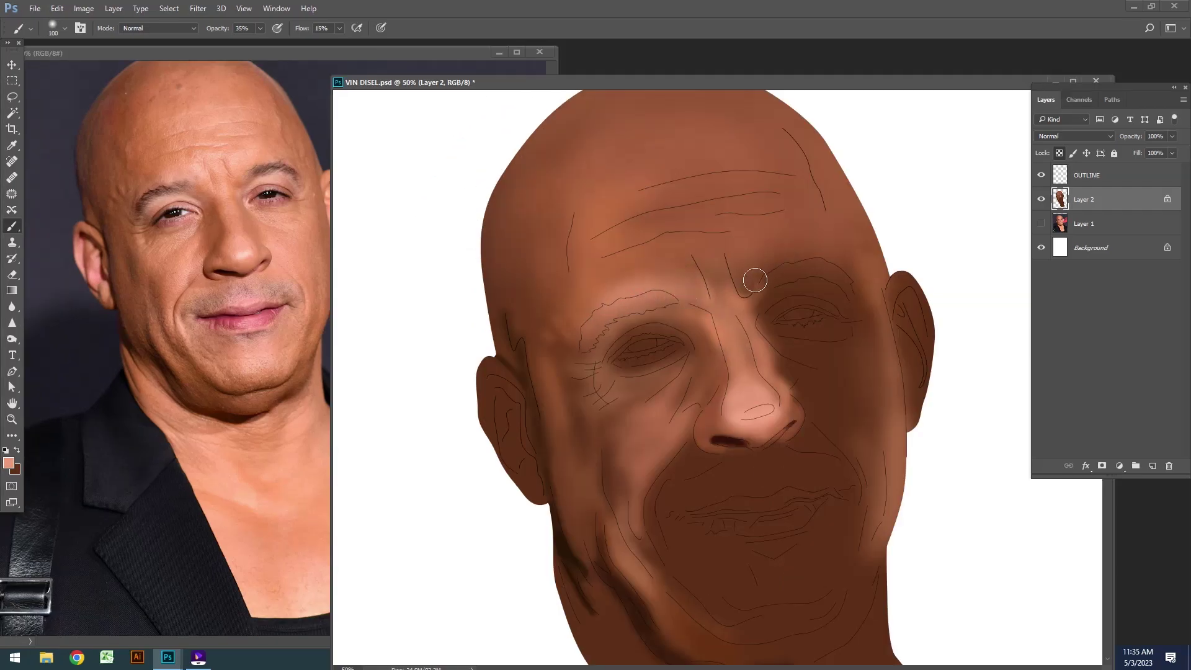
# Step: Lighten the brow with a soft stroke and darken the eye's iris
pyautogui.moveTo(762, 264); pyautogui.dragTo(798, 269)
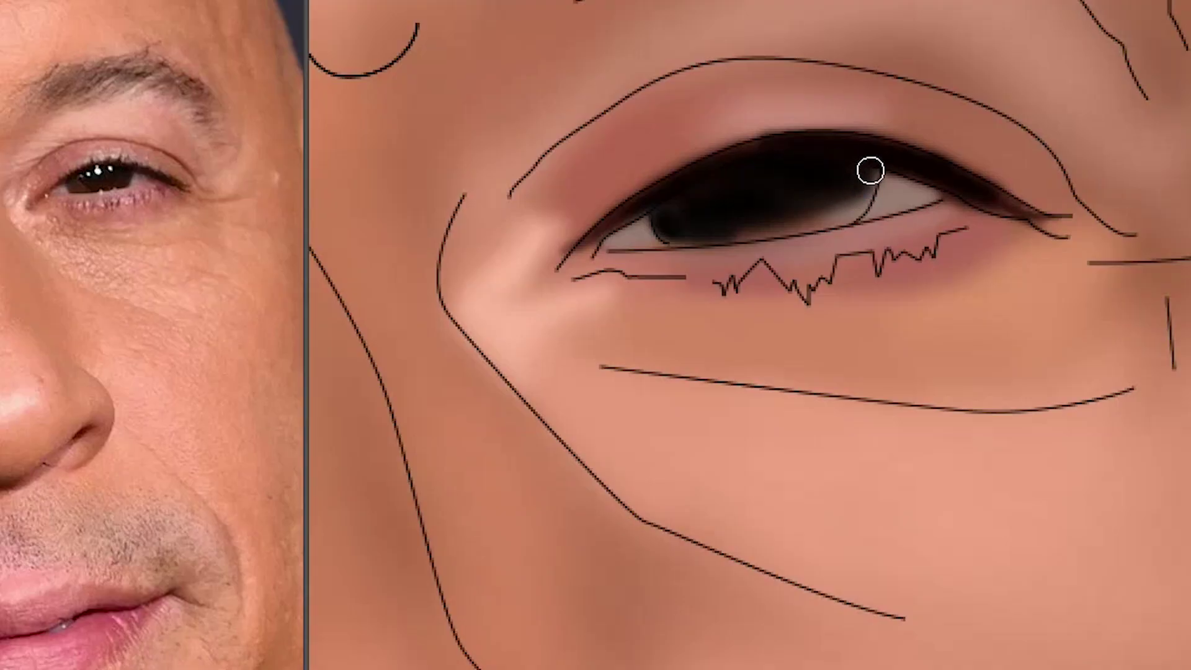
pyautogui.moveTo(870, 169); pyautogui.dragTo(876, 166)
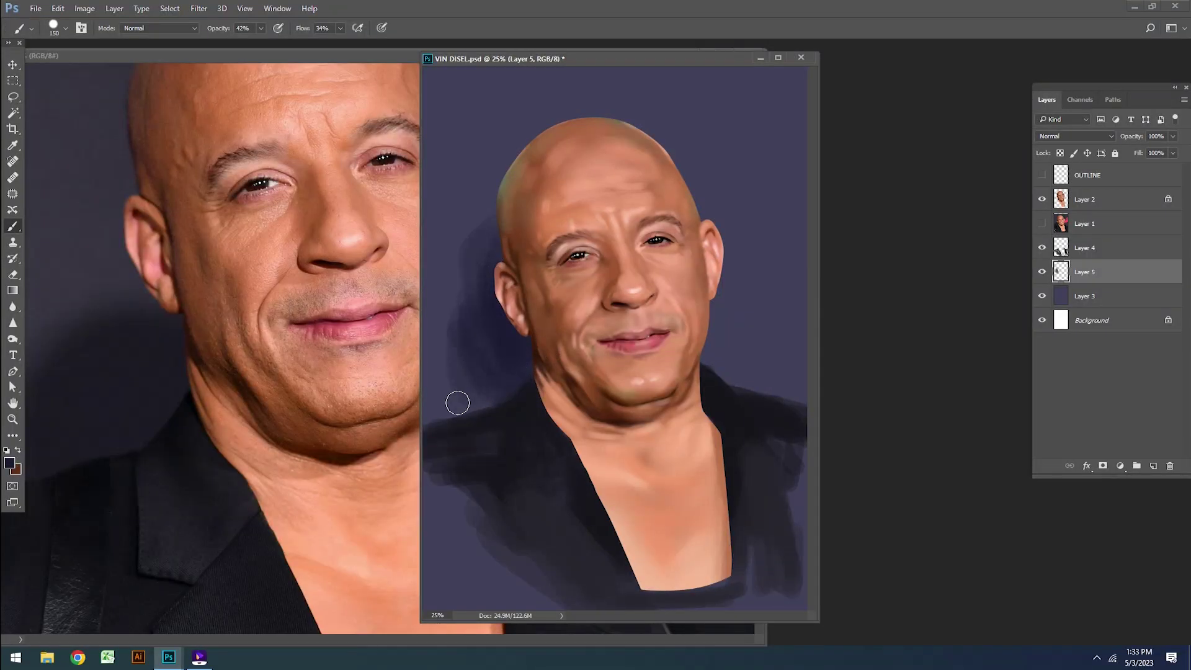
# Step: Brush lighter brown across the top of the head at 41% opacity with a 250 brush
pyautogui.click(9, 462)
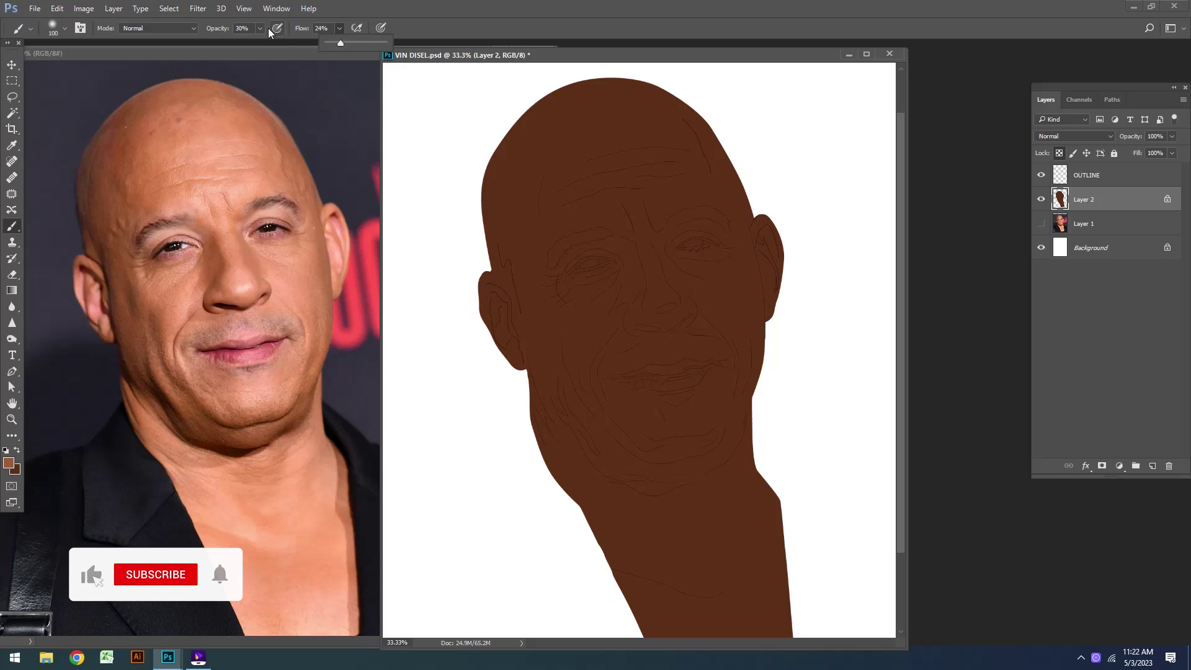
pyautogui.moveTo(599, 124)
pyautogui.mouseDown()
pyautogui.moveTo(638, 111)
pyautogui.moveTo(742, 122)
pyautogui.moveTo(529, 133)
pyautogui.moveTo(691, 109)
pyautogui.moveTo(709, 154)
pyautogui.moveTo(510, 151)
pyautogui.mouseUp()
pyautogui.press('[')
pyautogui.press('[')
pyautogui.press('[')
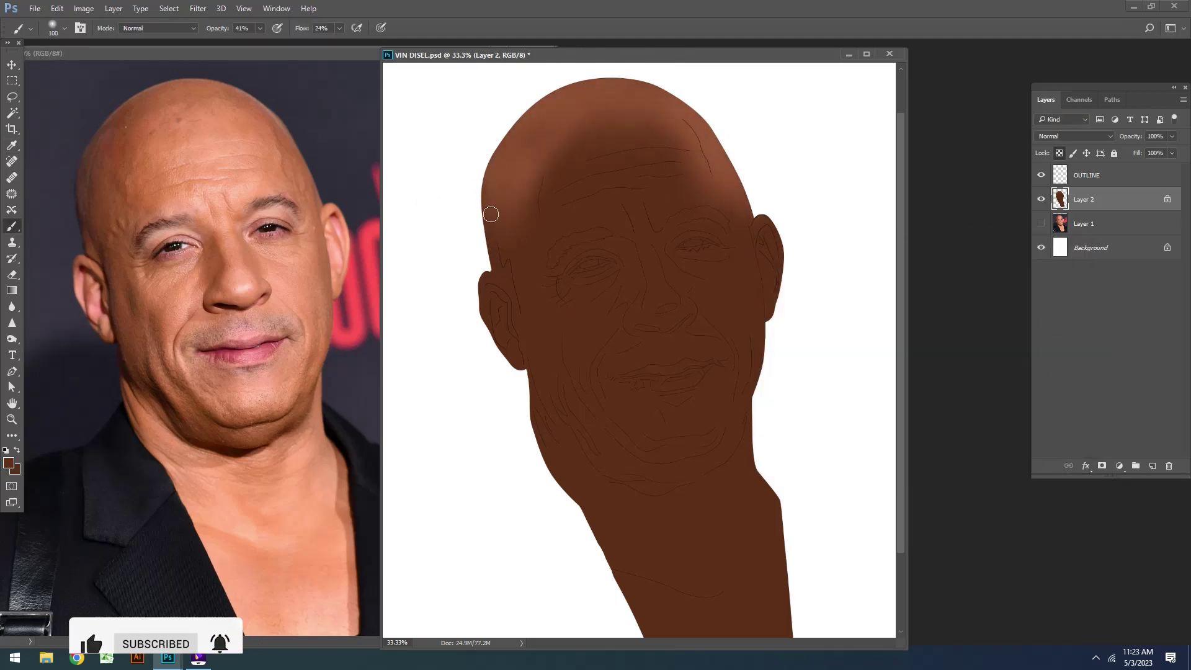
pyautogui.click(8, 462)
pyautogui.click(186, 146)
pyautogui.press('Return')
pyautogui.press(']')
pyautogui.press(']')
pyautogui.press(']')
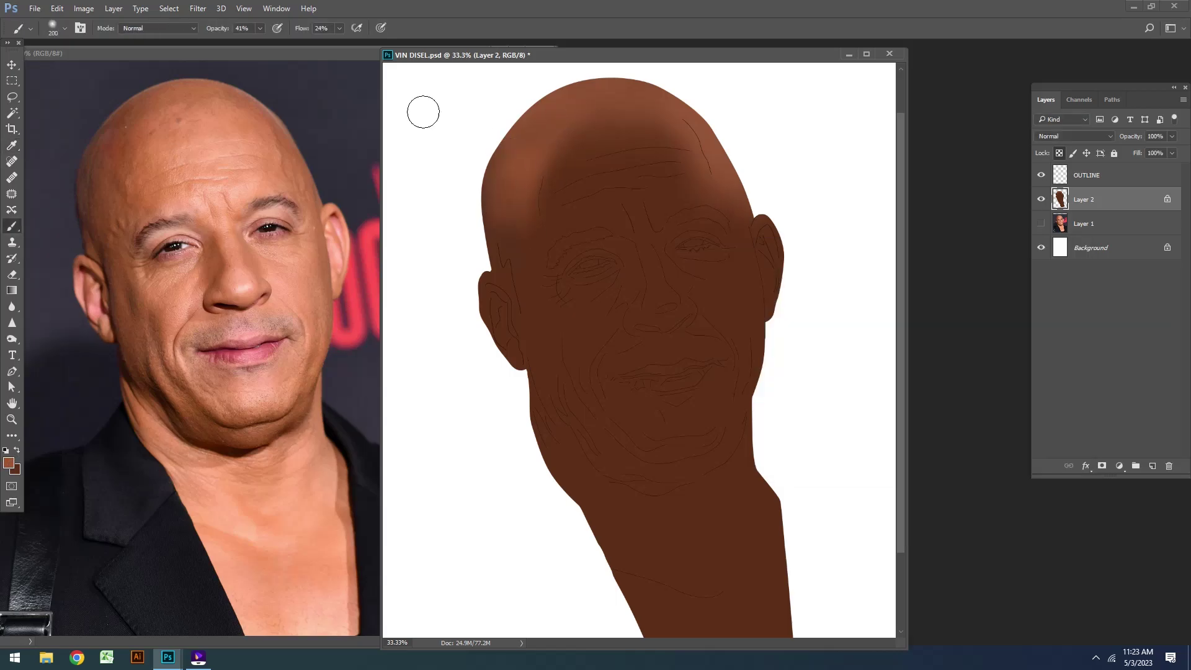
pyautogui.click(8, 462)
pyautogui.press('Return')
pyautogui.press(']')
pyautogui.moveTo(659, 127)
pyautogui.mouseDown()
pyautogui.moveTo(608, 128)
pyautogui.moveTo(555, 193)
pyautogui.moveTo(669, 165)
pyautogui.moveTo(664, 188)
pyautogui.mouseUp()
# Step: Sample a brown from the face and brush a lighter stroke down the left cheek
pyautogui.keyDown('alt'); pyautogui.click(545, 267); pyautogui.keyUp('alt')
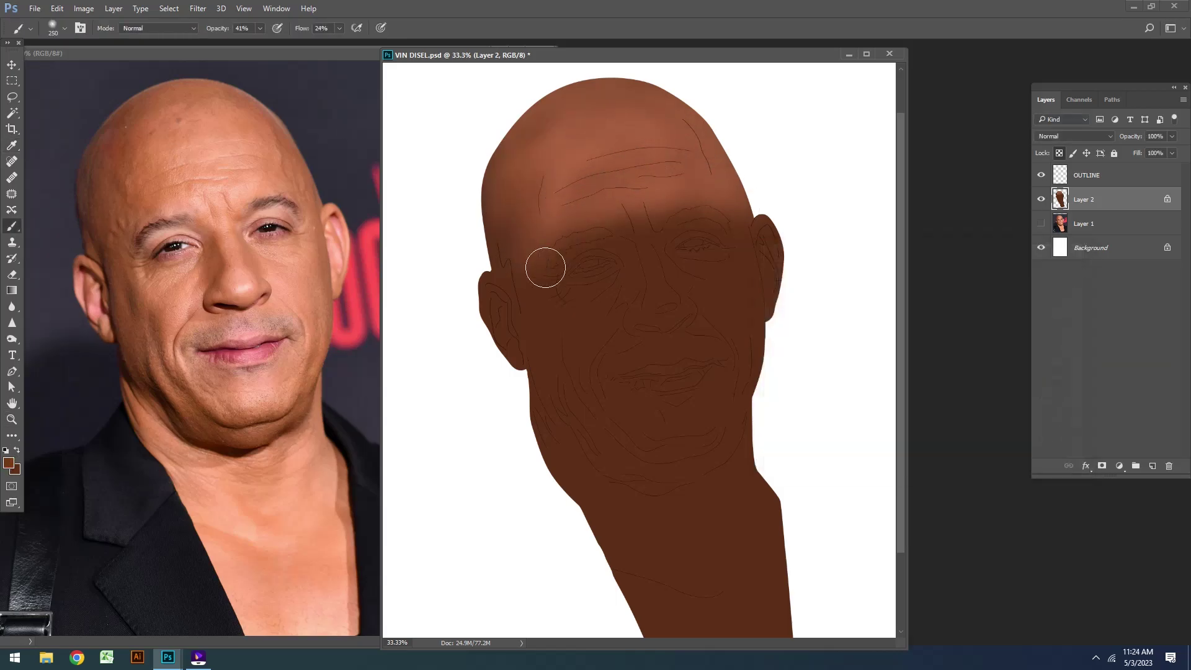
pyautogui.click(8, 462)
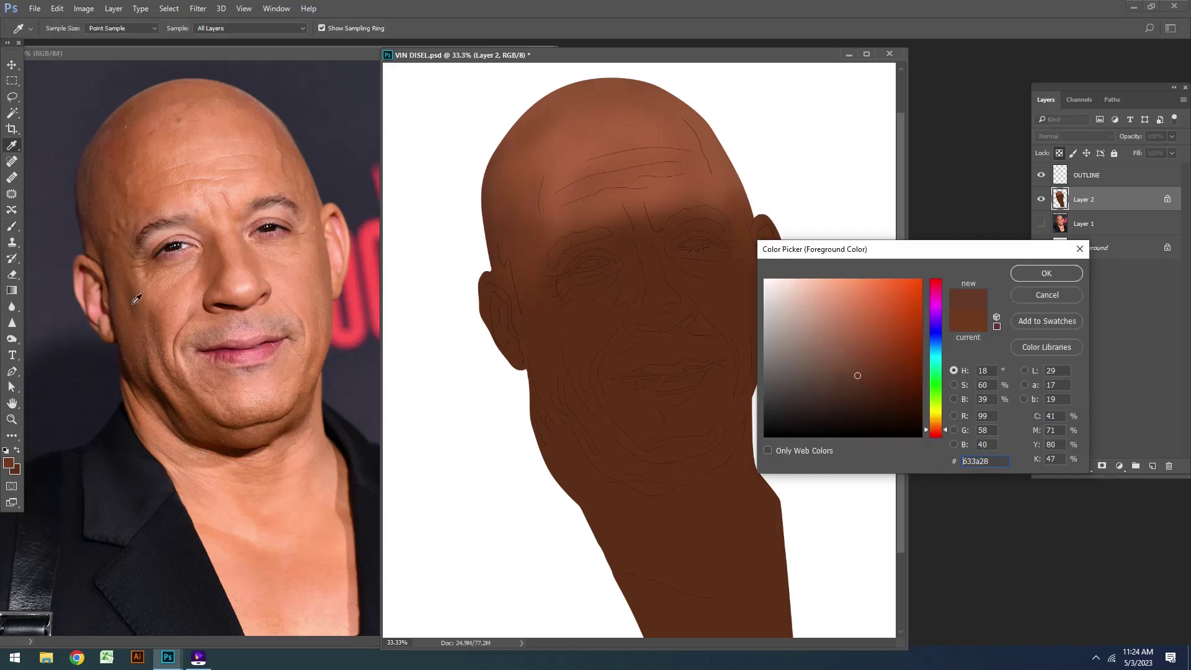
pyautogui.press('Return')
pyautogui.press('[')
pyautogui.moveTo(546, 318); pyautogui.dragTo(543, 372)
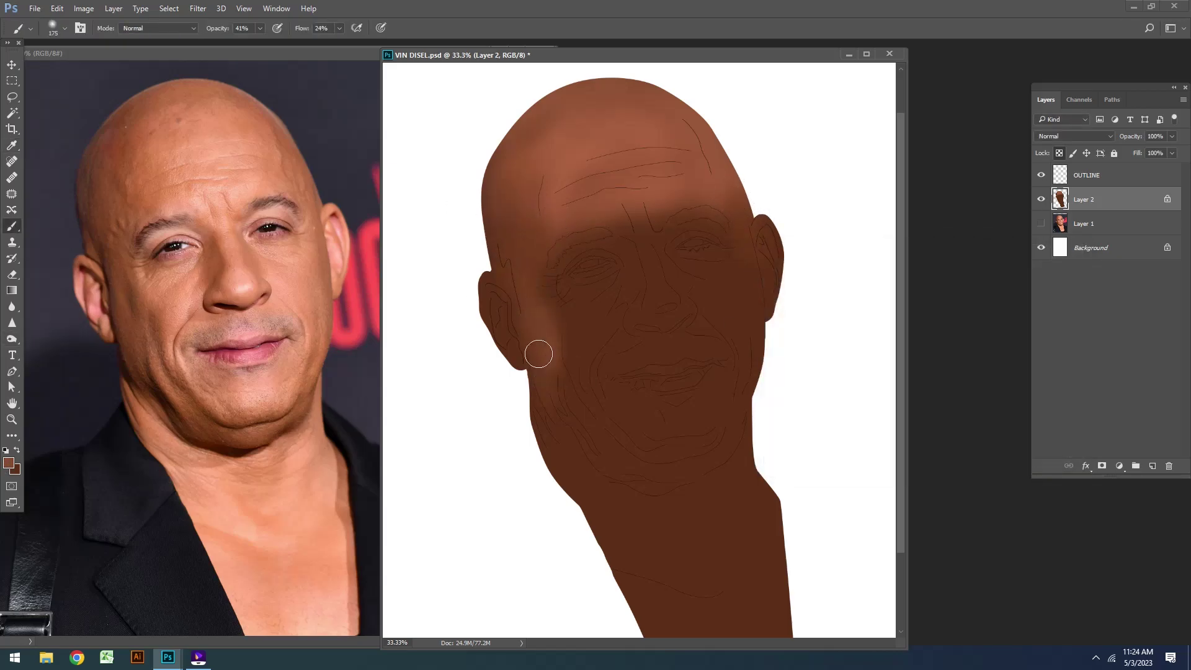
pyautogui.hotkey('ctrl', '+')
# Step: Choose a darker shadow brown with brush opacity 68% and flow 74%
pyautogui.click(8, 462)
pyautogui.click(1039, 273)
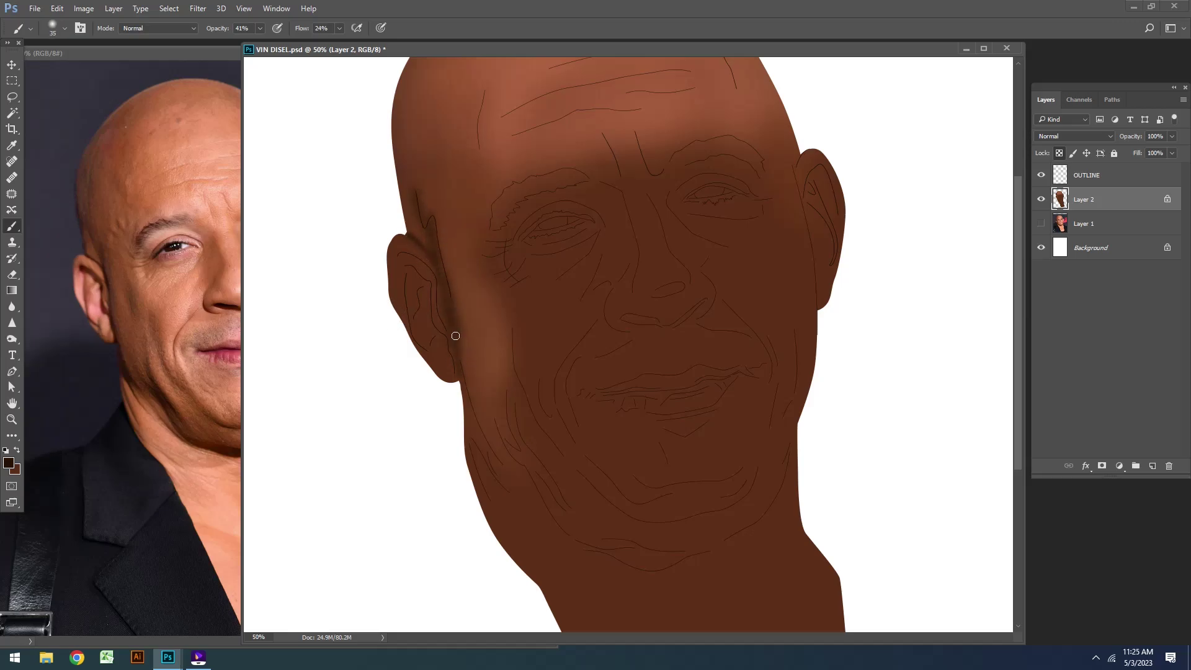
pyautogui.press('6')
pyautogui.press('8')
pyautogui.hotkey('shift', '7')
pyautogui.hotkey('shift', '4')
pyautogui.press('[')
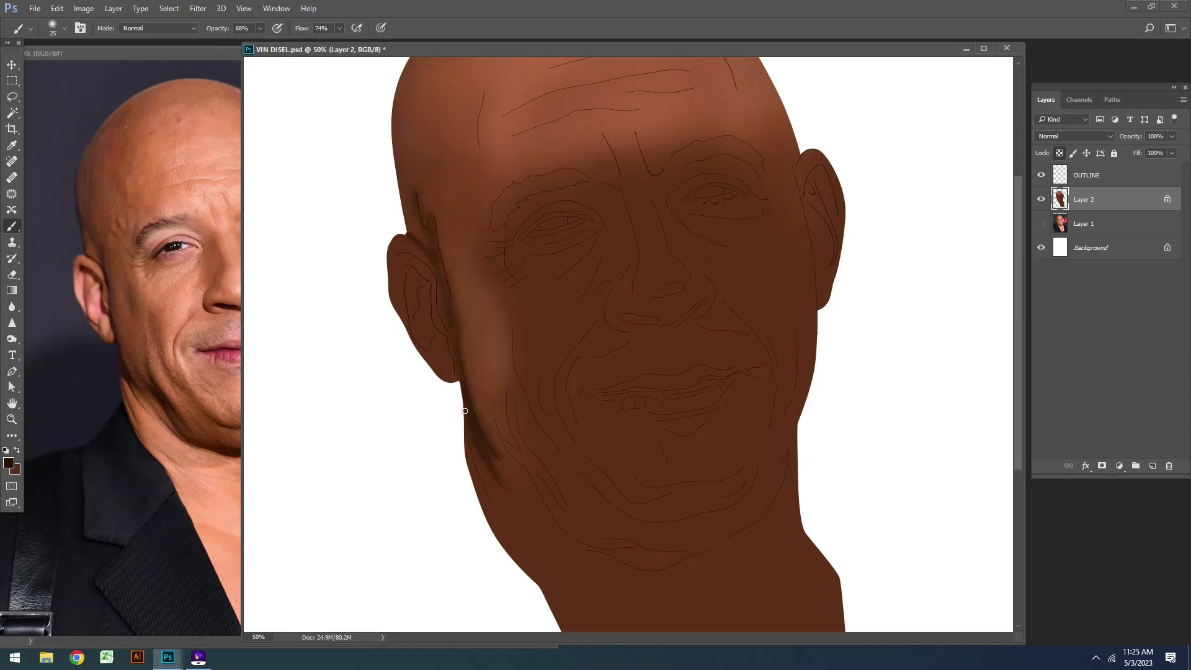
# Step: Paint a dark brown shadow along the jawline with a 60 brush
pyautogui.scroll(-1, 496, 352)
pyautogui.click(8, 462)
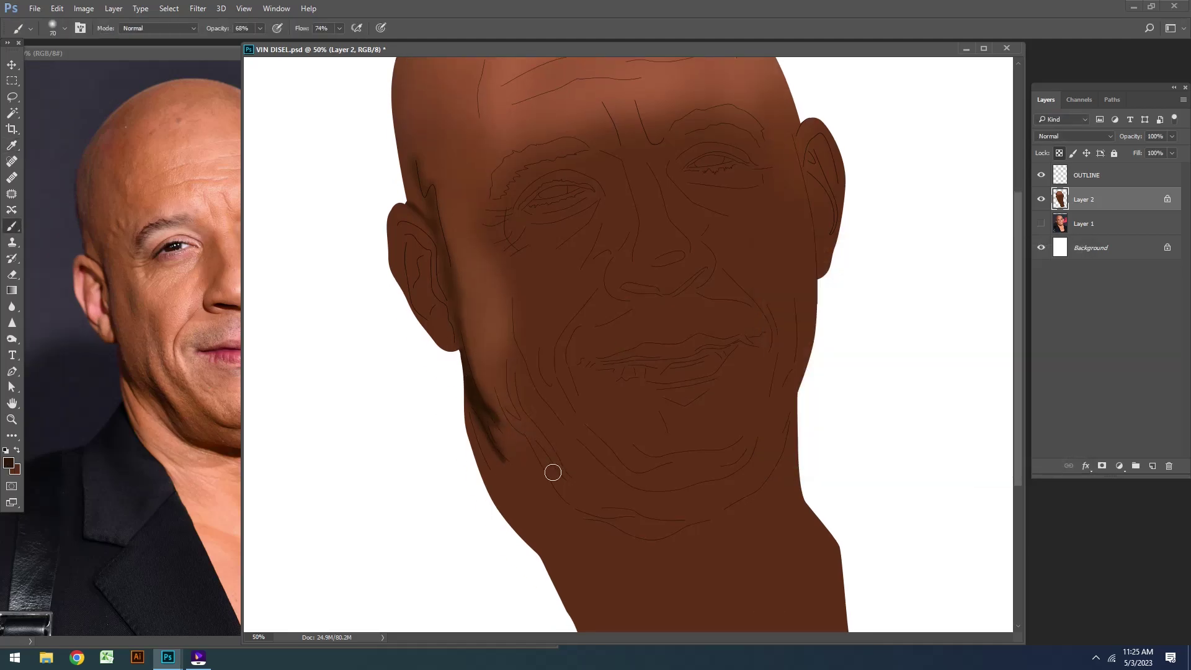
pyautogui.press('Return')
pyautogui.press(']')
pyautogui.press(']')
pyautogui.press(']')
pyautogui.moveTo(550, 471)
pyautogui.mouseDown()
pyautogui.moveTo(538, 446)
pyautogui.moveTo(592, 512)
pyautogui.moveTo(681, 525)
pyautogui.mouseUp()
pyautogui.hotkey('ctrl', '-')
pyautogui.press(']')
pyautogui.press(']')
pyautogui.press(']')
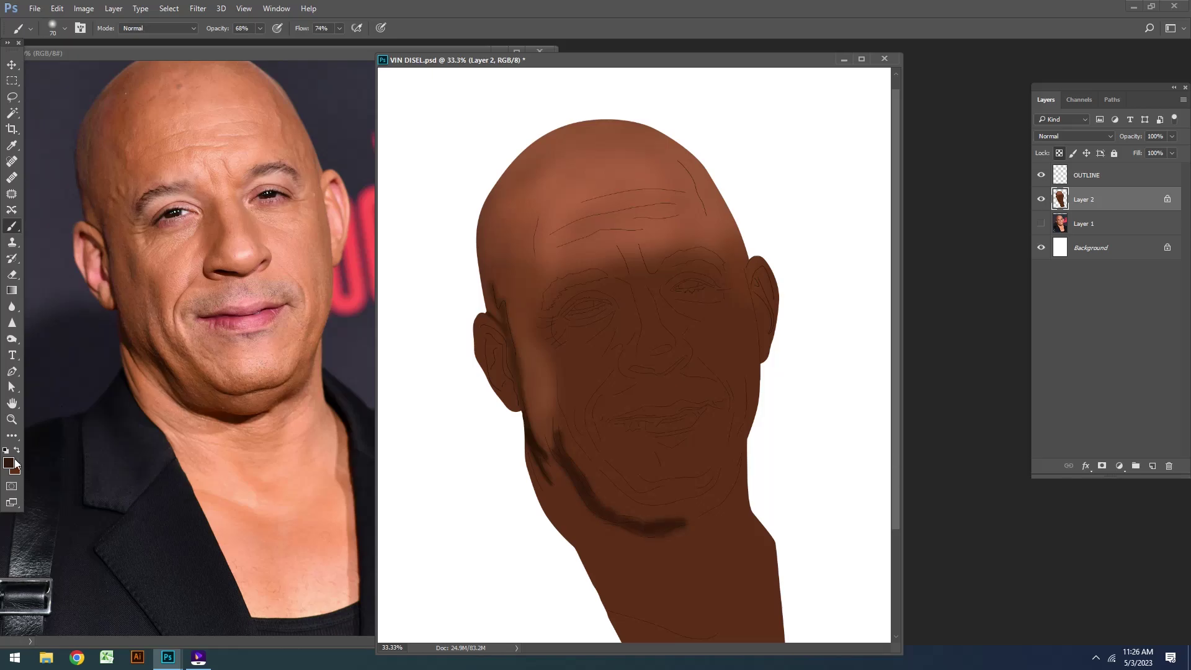
# Step: Pick a lighter reddish brown and brush it onto the left jaw
pyautogui.click(12, 462)
pyautogui.click(548, 354)
pyautogui.press('Return')
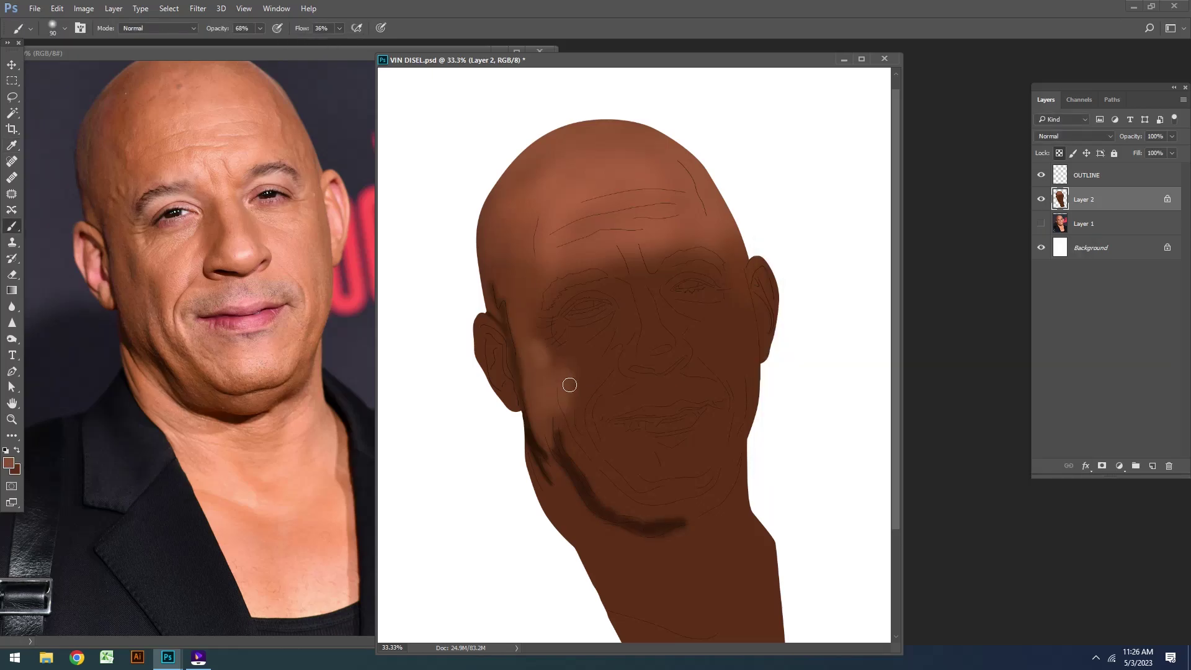
pyautogui.keyDown('alt'); pyautogui.click(539, 388); pyautogui.keyUp('alt')
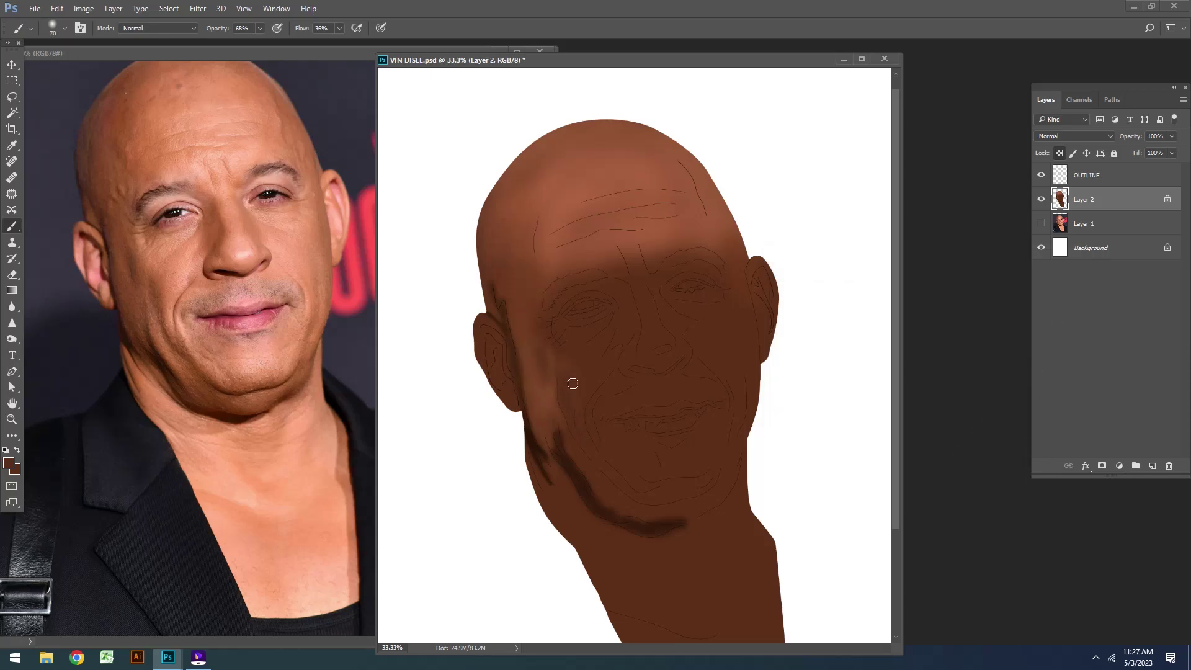
pyautogui.press(']')
pyautogui.press(']')
pyautogui.press(']')
pyautogui.moveTo(606, 486); pyautogui.dragTo(616, 505)
# Step: At 38% opacity, highlight the right cheek edge and the skin near the temple
pyautogui.moveTo(260, 27); pyautogui.dragTo(237, 29)
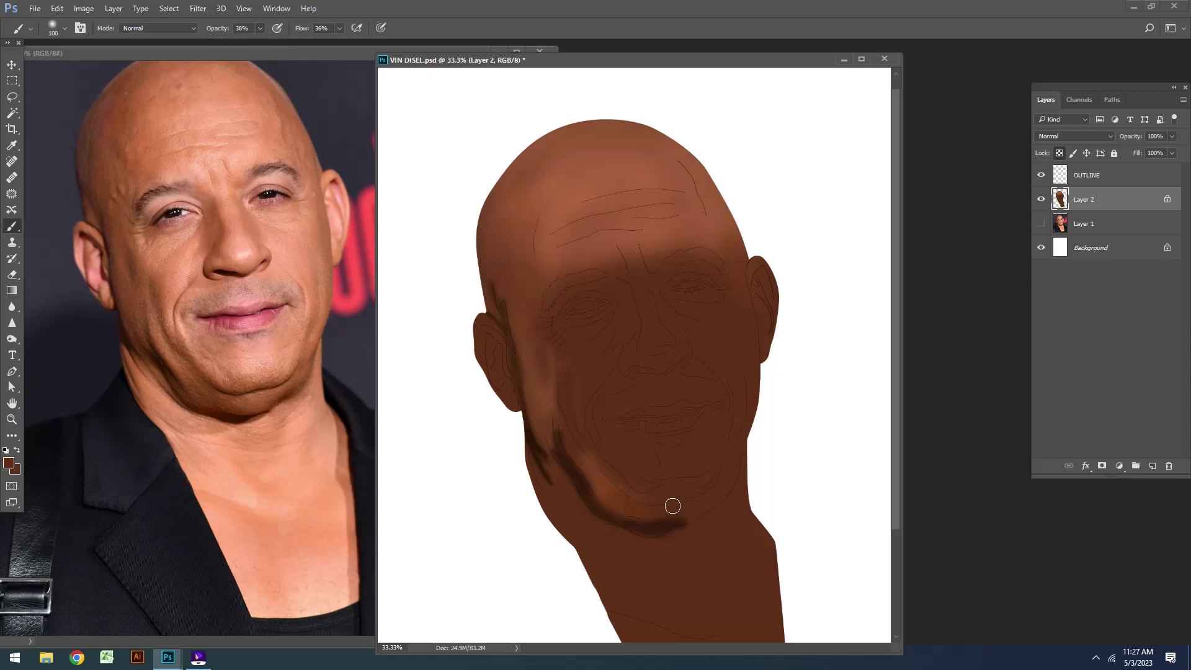
pyautogui.keyDown('alt'); pyautogui.click(497, 279); pyautogui.keyUp('alt')
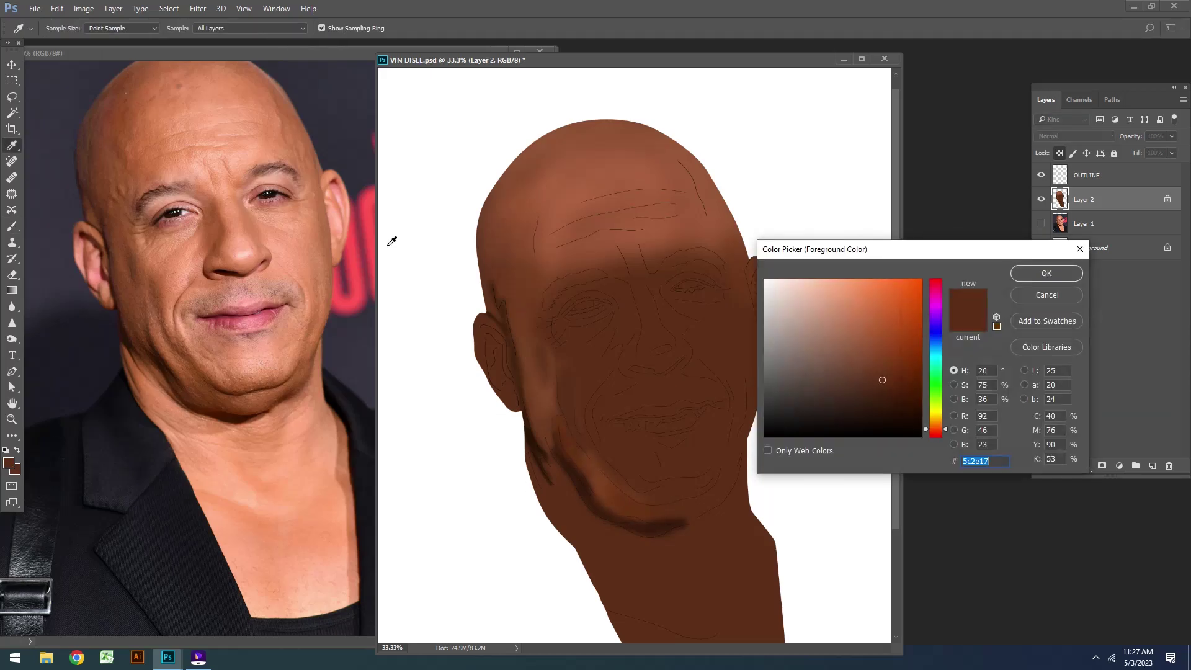
pyautogui.press(']')
pyautogui.press(']')
pyautogui.moveTo(743, 251); pyautogui.dragTo(749, 434)
pyautogui.press('[')
pyautogui.press('[')
pyautogui.moveTo(735, 304); pyautogui.dragTo(753, 434)
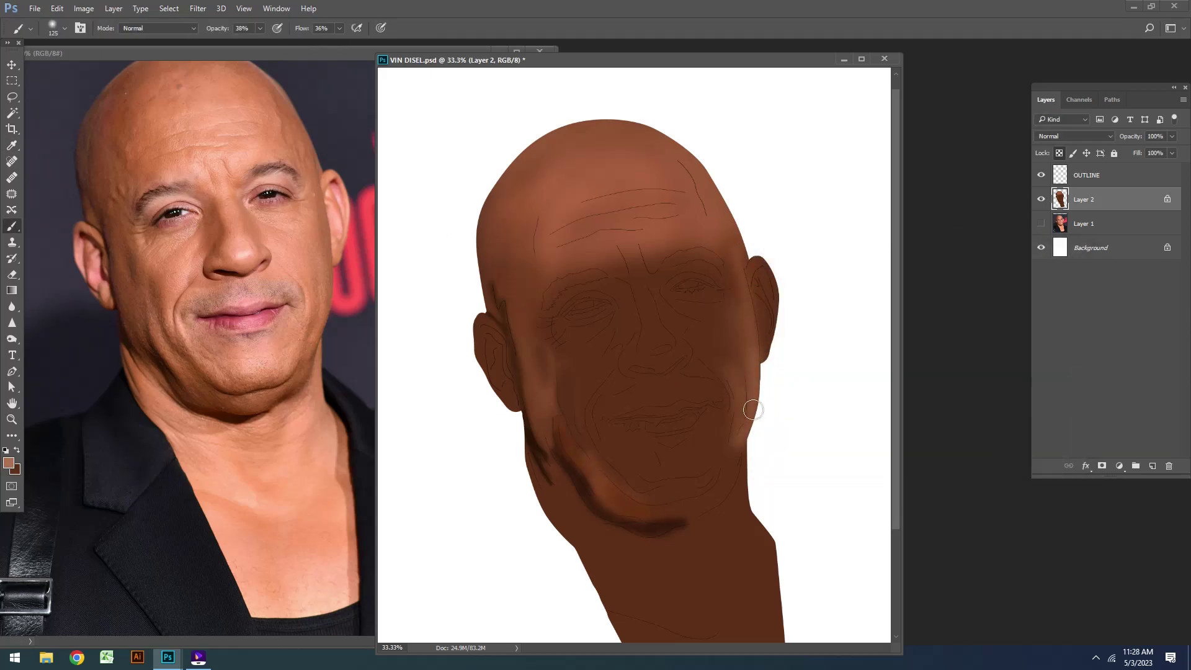
pyautogui.moveTo(744, 251); pyautogui.dragTo(742, 272)
# Step: Enlarge the brush to 125 and sample a lighter skin tone from the reference photo
pyautogui.press('Escape')
pyautogui.press(']')
pyautogui.press(']')
pyautogui.press(']')
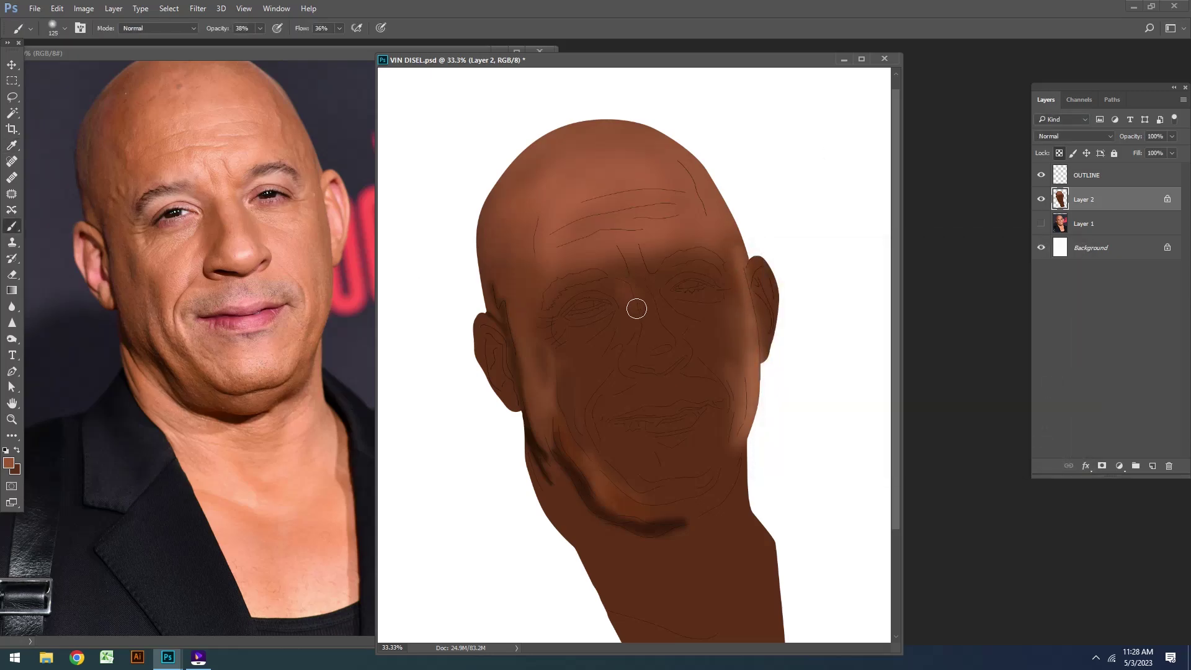
pyautogui.press('F12')
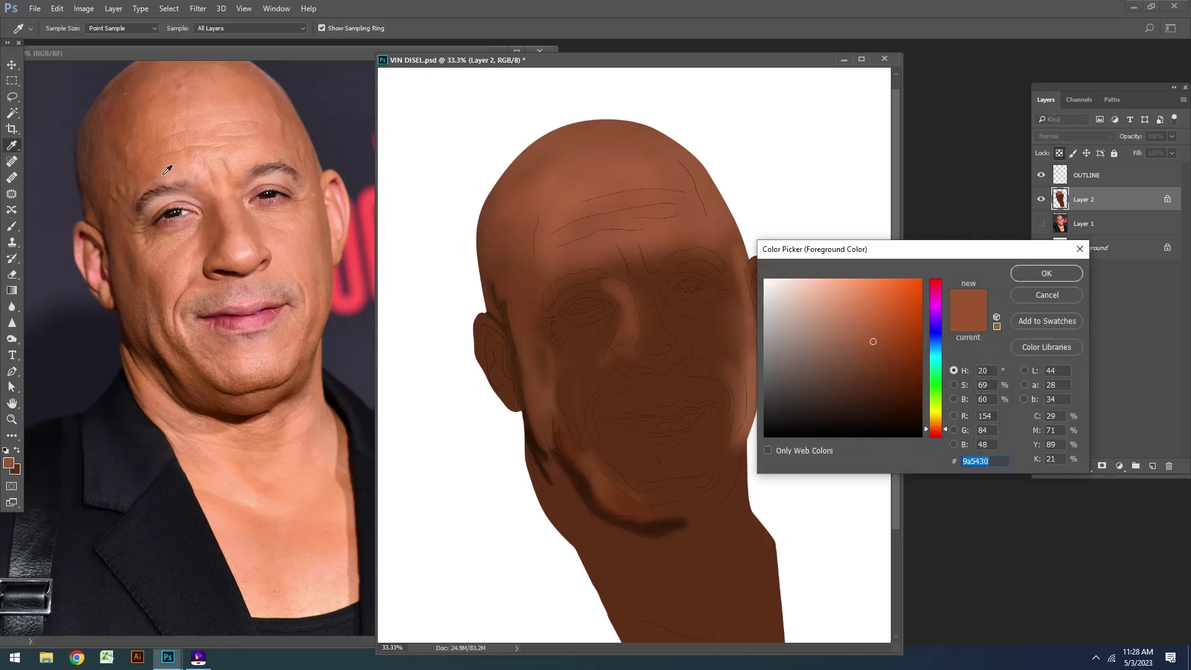
pyautogui.click(159, 226)
# Step: Paint lighter highlights over the left cheek at 33% brush opacity
pyautogui.press('Return')
pyautogui.hotkey('ctrl', '+')
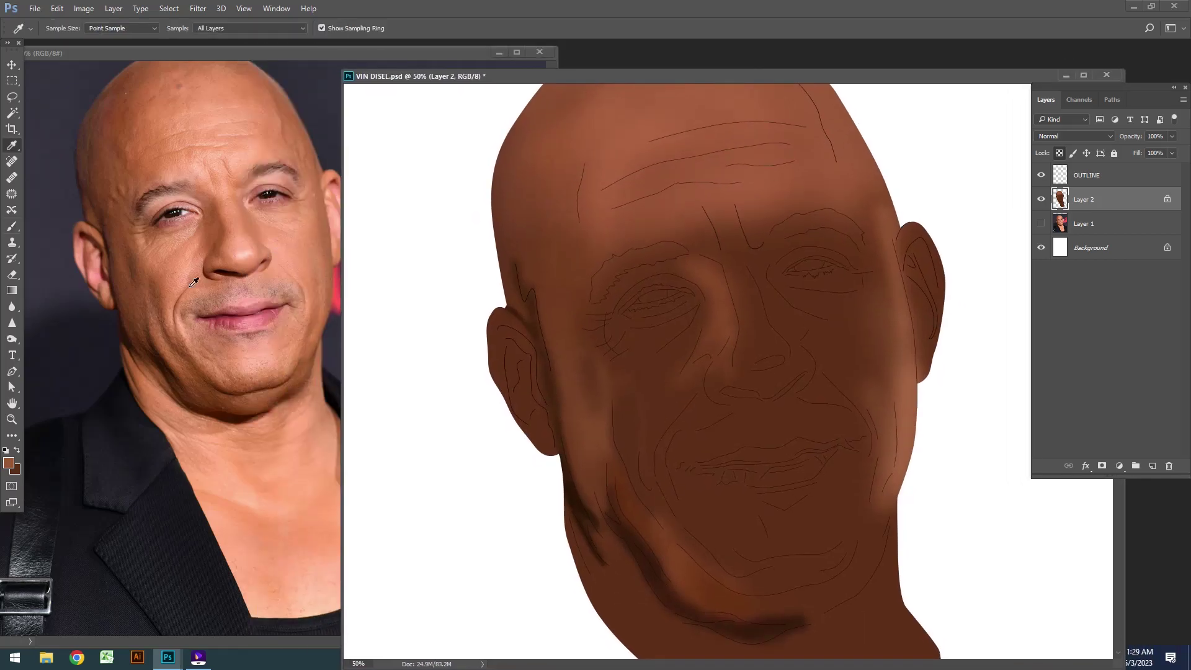
pyautogui.press('b')
pyautogui.click(261, 29)
pyautogui.moveTo(260, 42); pyautogui.dragTo(256, 42)
pyautogui.moveTo(704, 385)
pyautogui.mouseDown()
pyautogui.moveTo(667, 378)
pyautogui.moveTo(617, 430)
pyautogui.moveTo(673, 386)
pyautogui.moveTo(696, 385)
pyautogui.moveTo(631, 432)
pyautogui.mouseUp()
pyautogui.press(']')
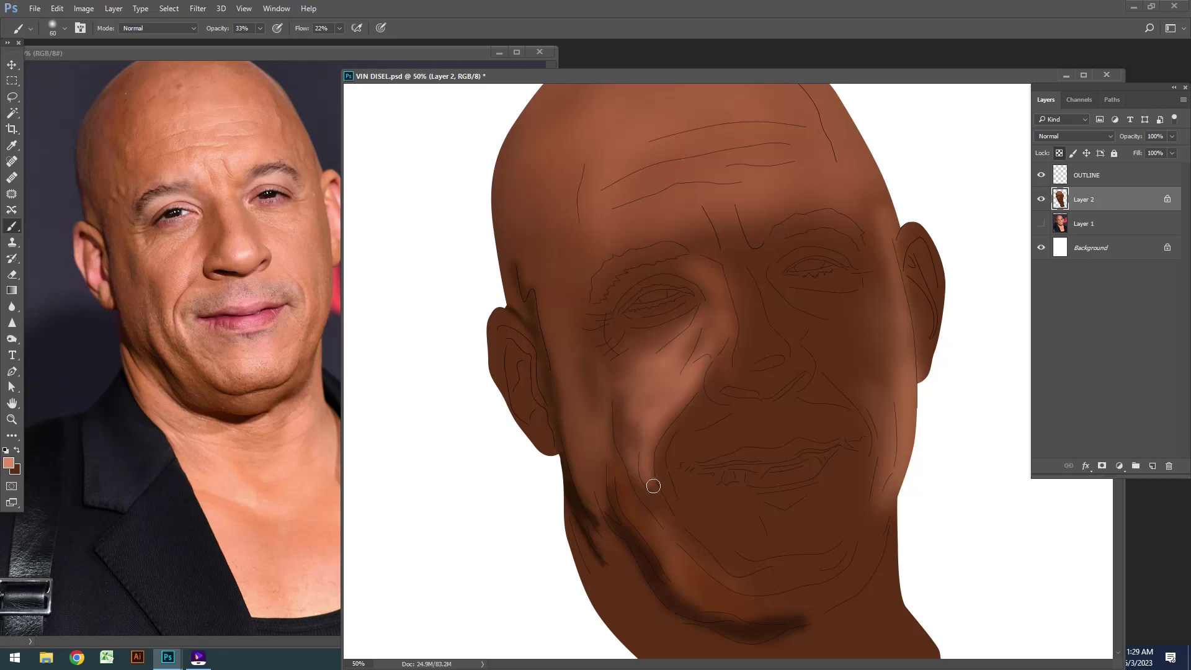
pyautogui.press('[')
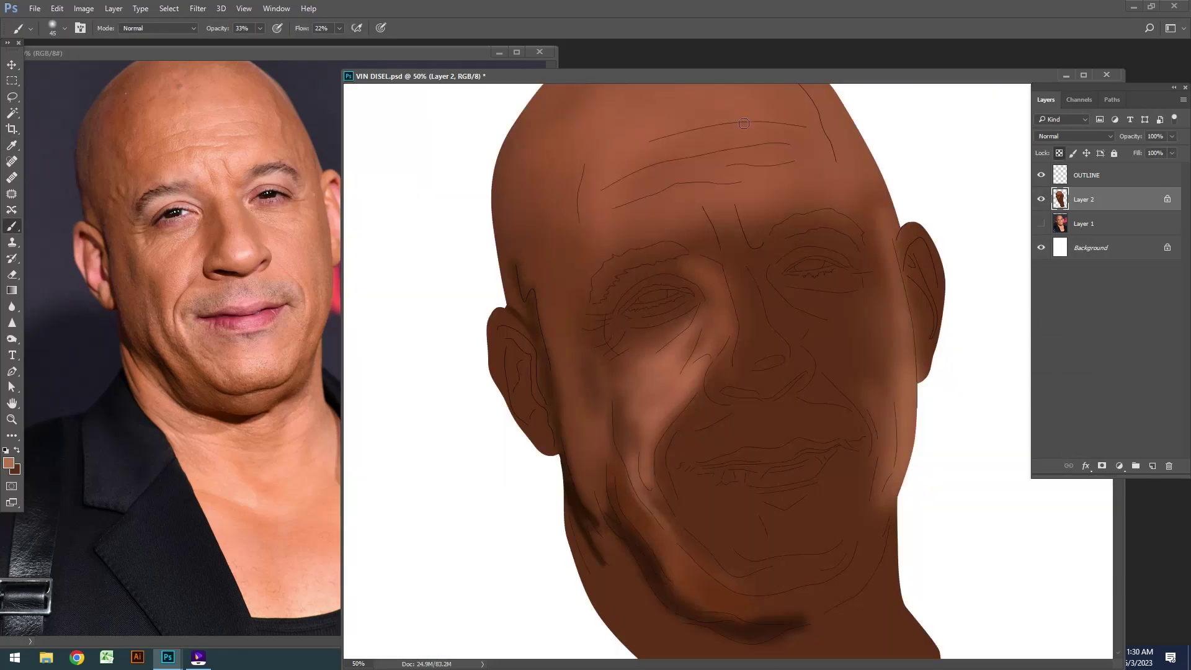
pyautogui.press(']')
pyautogui.press(']')
pyautogui.press(']')
pyautogui.moveTo(619, 473)
pyautogui.mouseDown()
pyautogui.moveTo(658, 528)
pyautogui.moveTo(627, 505)
pyautogui.moveTo(614, 453)
pyautogui.mouseUp()
# Step: Sample a lighter skin colour and lighten around and under the left eye at 14% opacity
pyautogui.scroll(-1, 711, 324)
pyautogui.keyDown('alt'); pyautogui.click(149, 234); pyautogui.keyUp('alt')
pyautogui.click(260, 28)
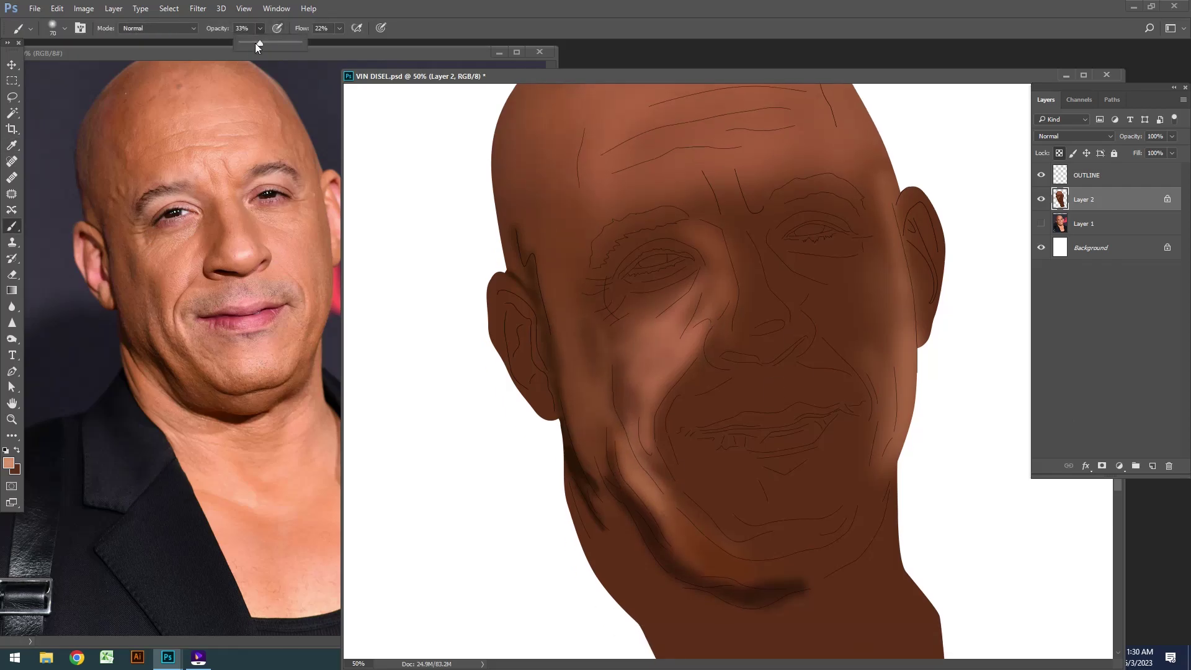
pyautogui.moveTo(258, 44); pyautogui.dragTo(247, 43)
pyautogui.moveTo(590, 269)
pyautogui.mouseDown()
pyautogui.moveTo(604, 311)
pyautogui.moveTo(607, 263)
pyautogui.moveTo(643, 232)
pyautogui.moveTo(684, 247)
pyautogui.mouseUp()
pyautogui.moveTo(615, 284); pyautogui.dragTo(682, 295)
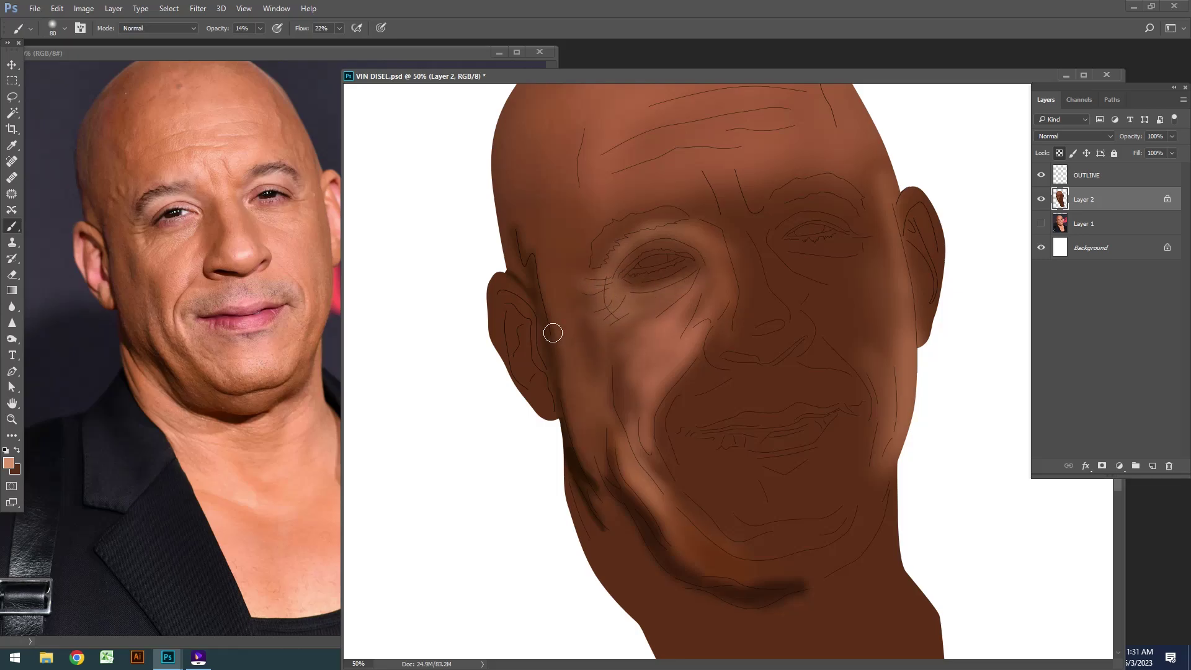
# Step: Lighten the nose bridge and tip with an 80% flow brush
pyautogui.press(']')
pyautogui.press(']')
pyautogui.press(']')
pyautogui.hotkey('shift', '8')
pyautogui.moveTo(736, 213)
pyautogui.mouseDown()
pyautogui.moveTo(751, 310)
pyautogui.moveTo(737, 328)
pyautogui.moveTo(759, 320)
pyautogui.moveTo(719, 348)
pyautogui.mouseUp()
pyautogui.press('[')
pyautogui.press('[')
pyautogui.press(']')
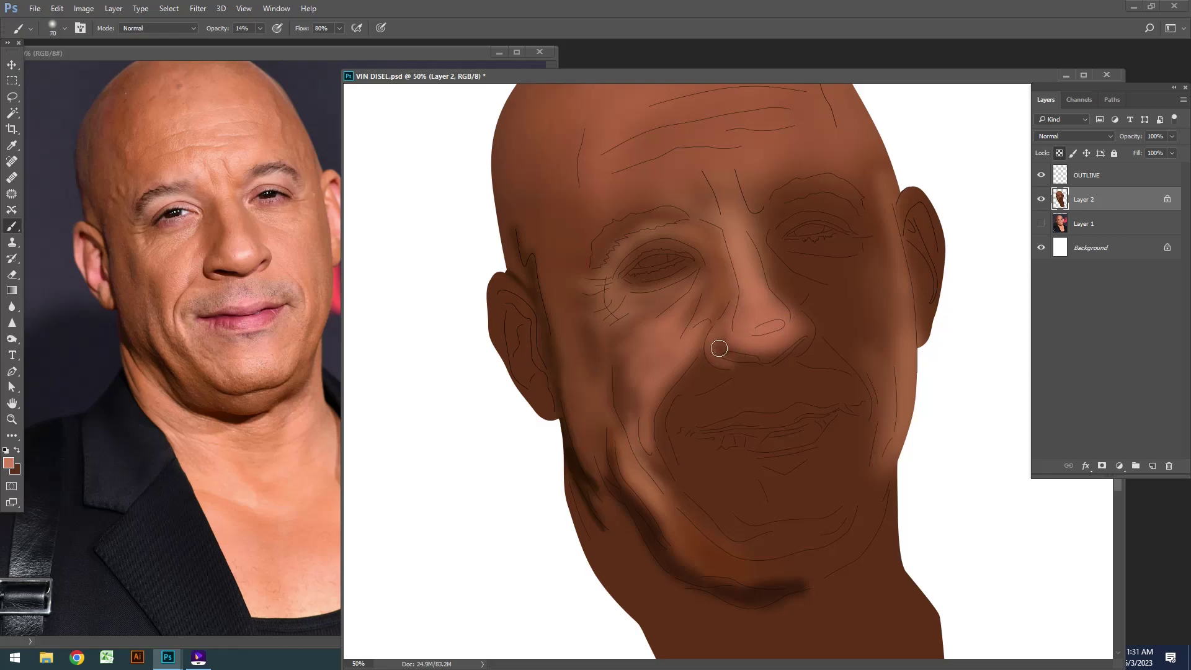
# Step: Choose a darker brown and a 40 brush for the nostril
pyautogui.click(9, 463)
pyautogui.click(1028, 276)
pyautogui.press('[')
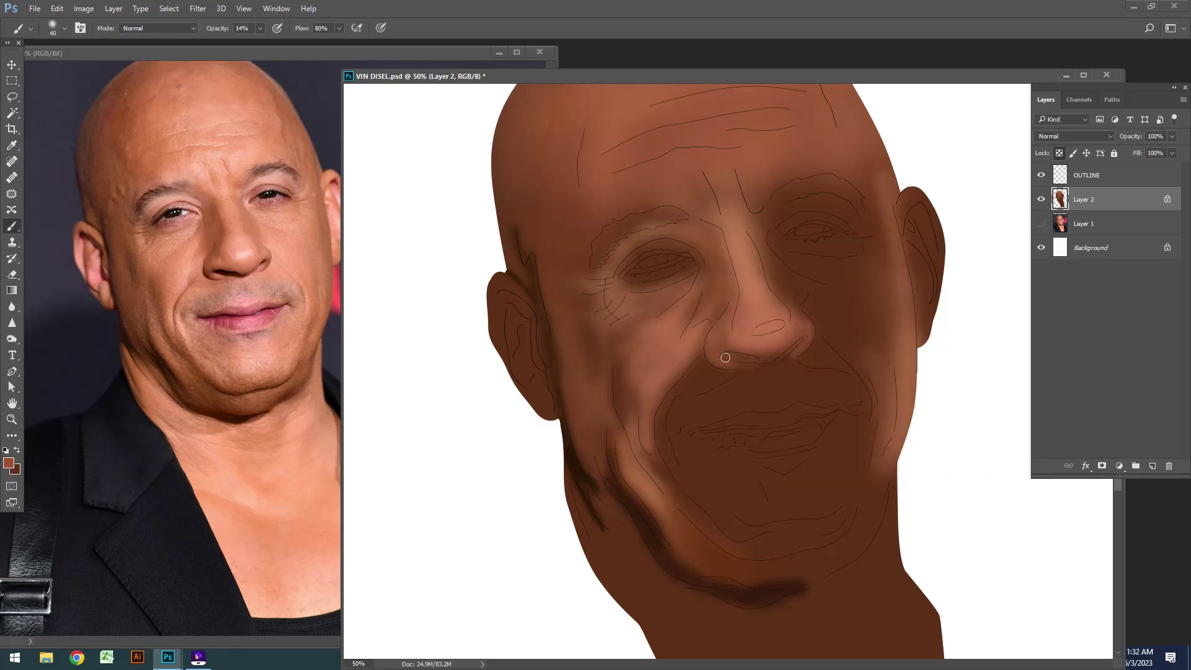
pyautogui.click(9, 463)
pyautogui.click(1053, 271)
pyautogui.hotkey('ctrl', '+')
# Step: Darken the nostril and the fold beside the nose at 41% opacity
pyautogui.press('[')
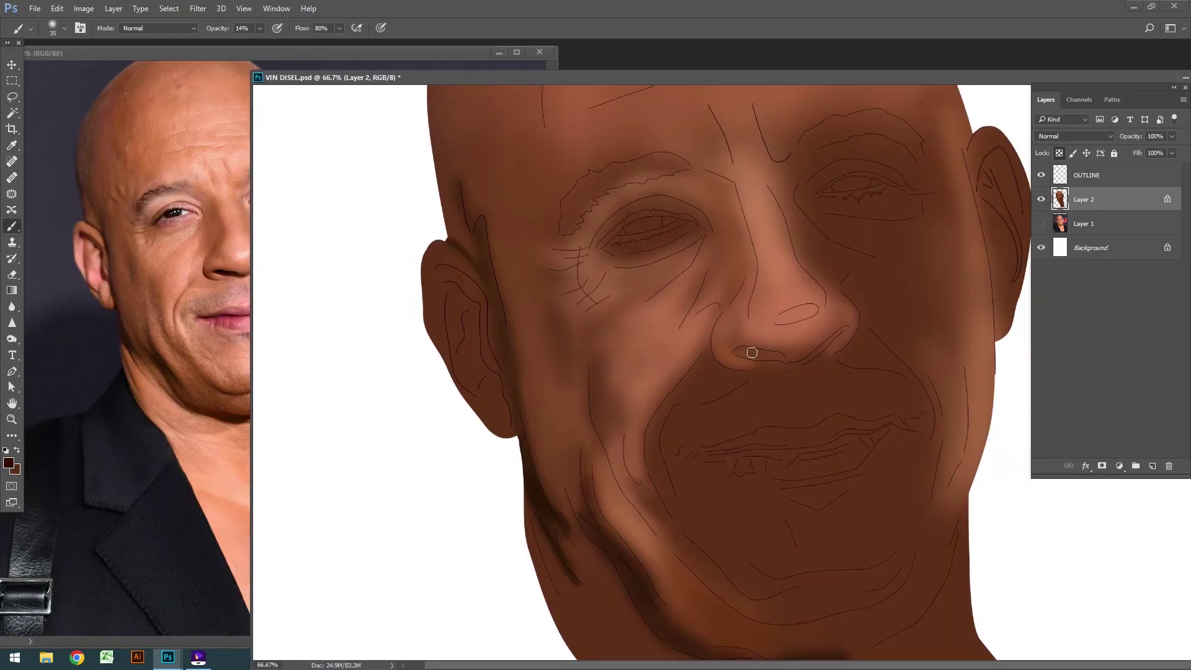
pyautogui.press('4')
pyautogui.press('1')
pyautogui.moveTo(771, 356); pyautogui.dragTo(736, 353)
pyautogui.press('[')
pyautogui.press(']')
pyautogui.moveTo(868, 325); pyautogui.dragTo(854, 337)
# Step: At 43% flow, sample a light reference skin tone and highlight the nose tip
pyautogui.keyDown('alt'); pyautogui.click(925, 360); pyautogui.keyUp('alt')
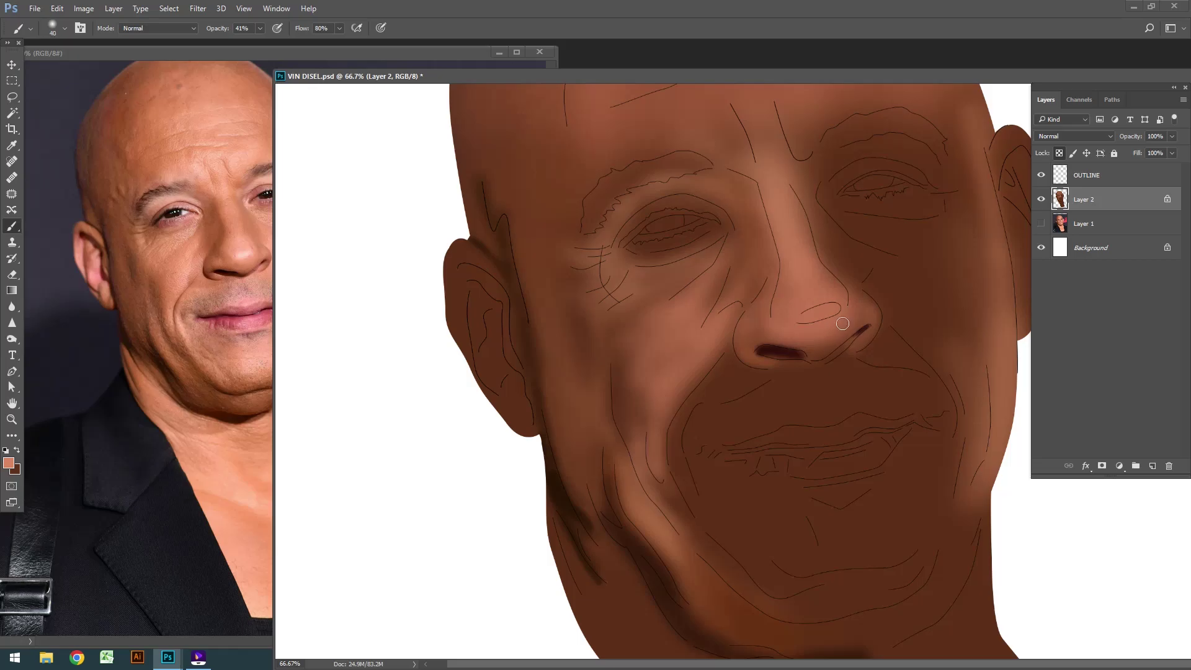
pyautogui.moveTo(339, 28); pyautogui.dragTo(320, 49)
pyautogui.moveTo(856, 323); pyautogui.dragTo(800, 341)
pyautogui.press('[')
pyautogui.click(8, 463)
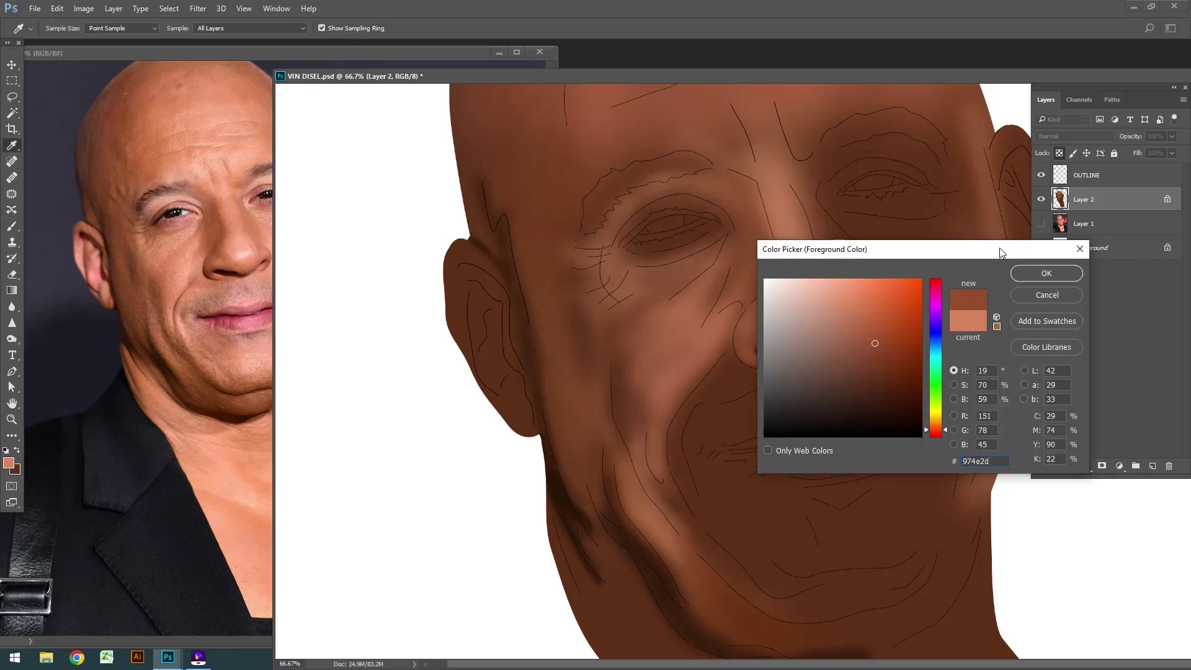
pyautogui.click(1058, 271)
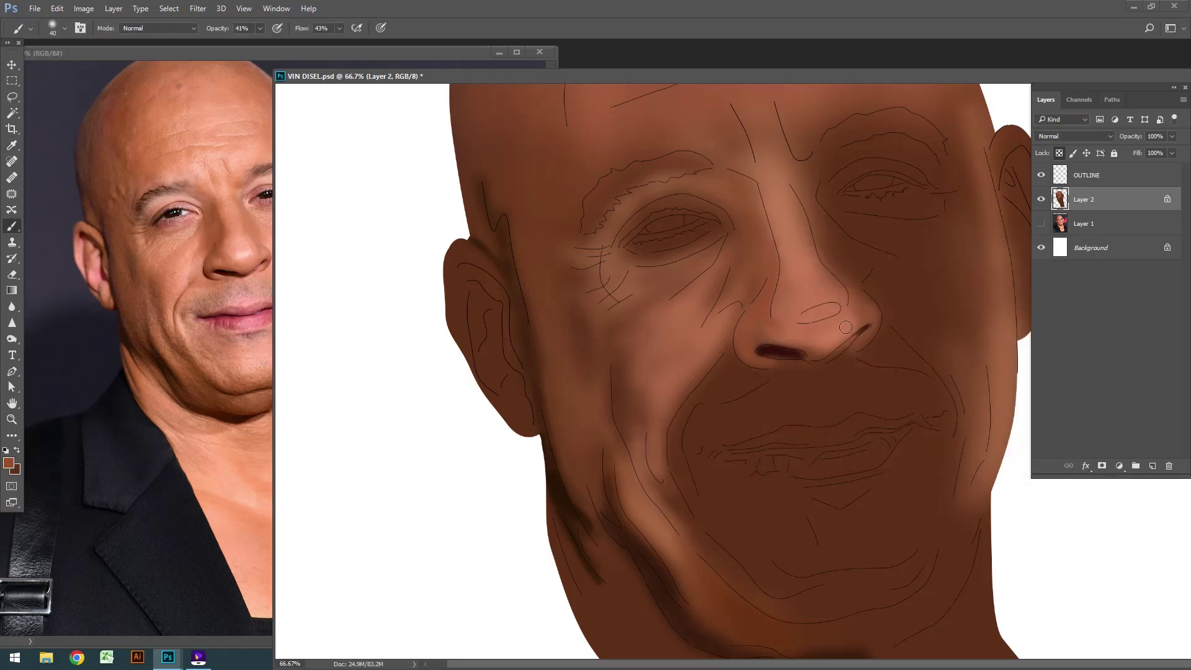
pyautogui.press(']')
pyautogui.press(']')
pyautogui.press(']')
pyautogui.keyDown('alt'); pyautogui.click(806, 291); pyautogui.keyUp('alt')
pyautogui.moveTo(783, 292)
pyautogui.mouseDown()
pyautogui.moveTo(836, 303)
pyautogui.moveTo(800, 320)
pyautogui.moveTo(837, 328)
pyautogui.mouseUp()
# Step: Sample a salmon tone from the photo's nose and lighten the nose bridge
pyautogui.press('3')
pyautogui.press('5')
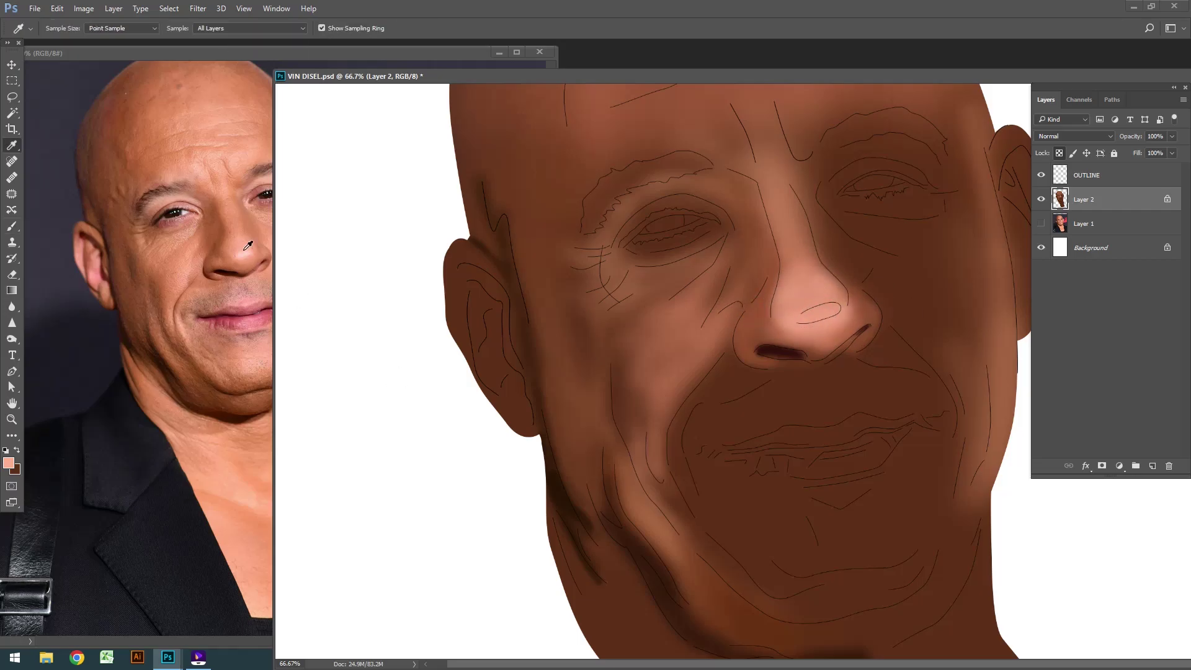
pyautogui.press('[')
pyautogui.keyDown('alt'); pyautogui.click(756, 185); pyautogui.keyUp('alt')
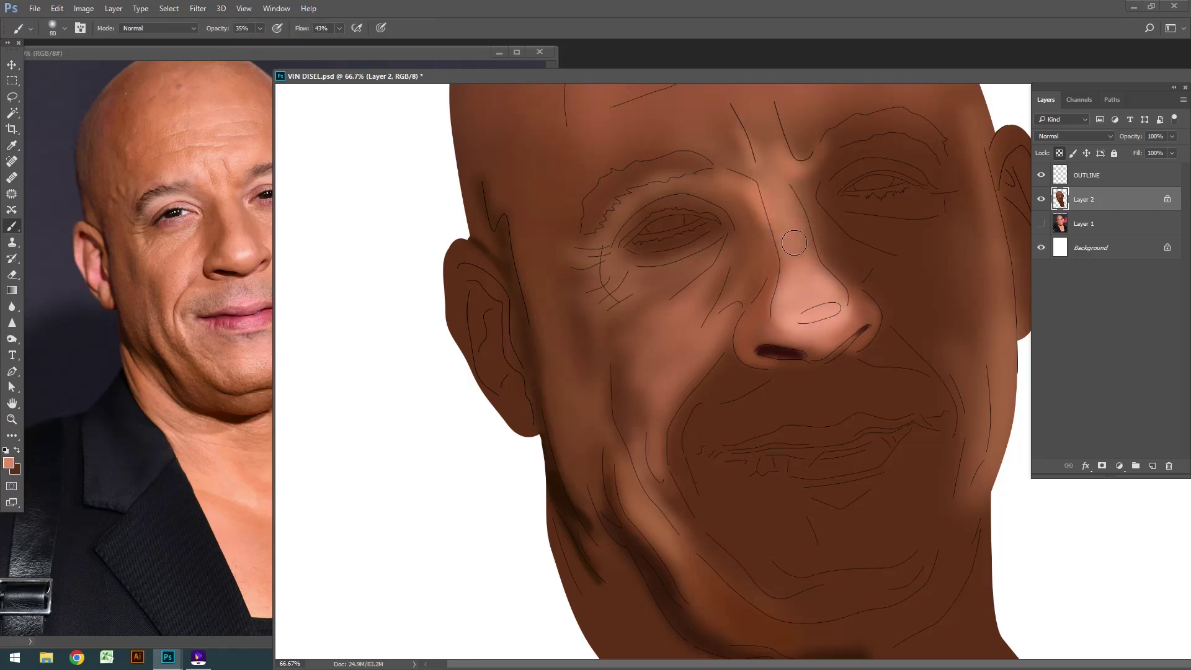
pyautogui.click(9, 463)
pyautogui.press('Return')
pyautogui.moveTo(816, 234); pyautogui.dragTo(832, 270)
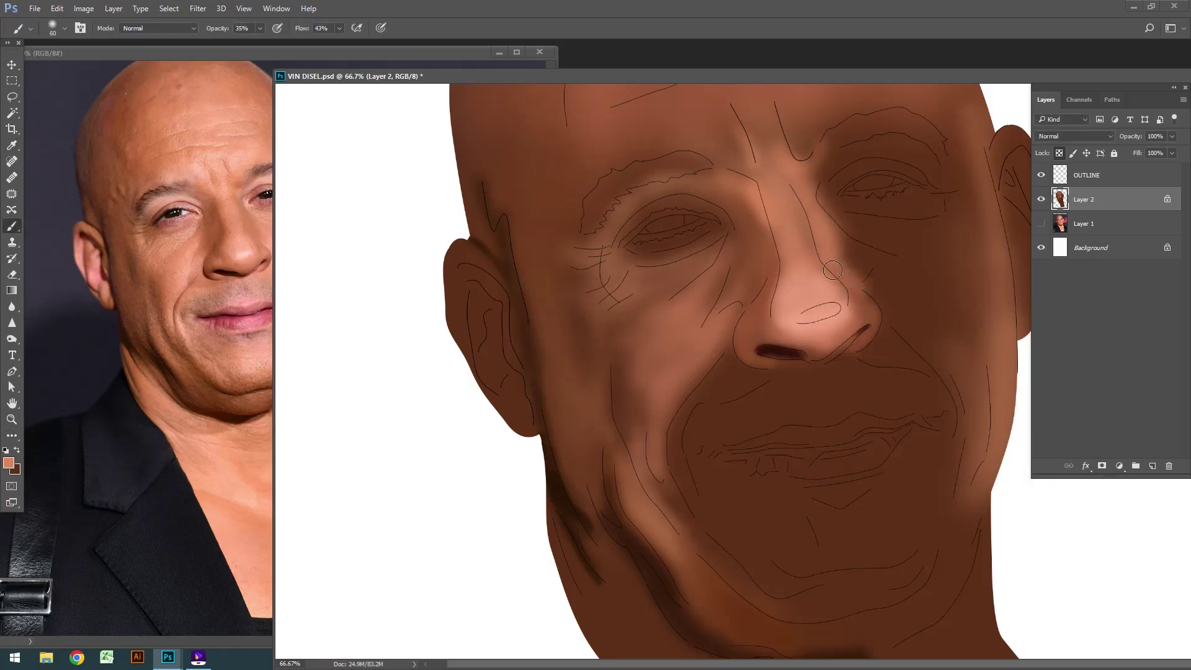
pyautogui.hotkey('ctrl', '-')
pyautogui.press(']')
pyautogui.press(']')
pyautogui.press(']')
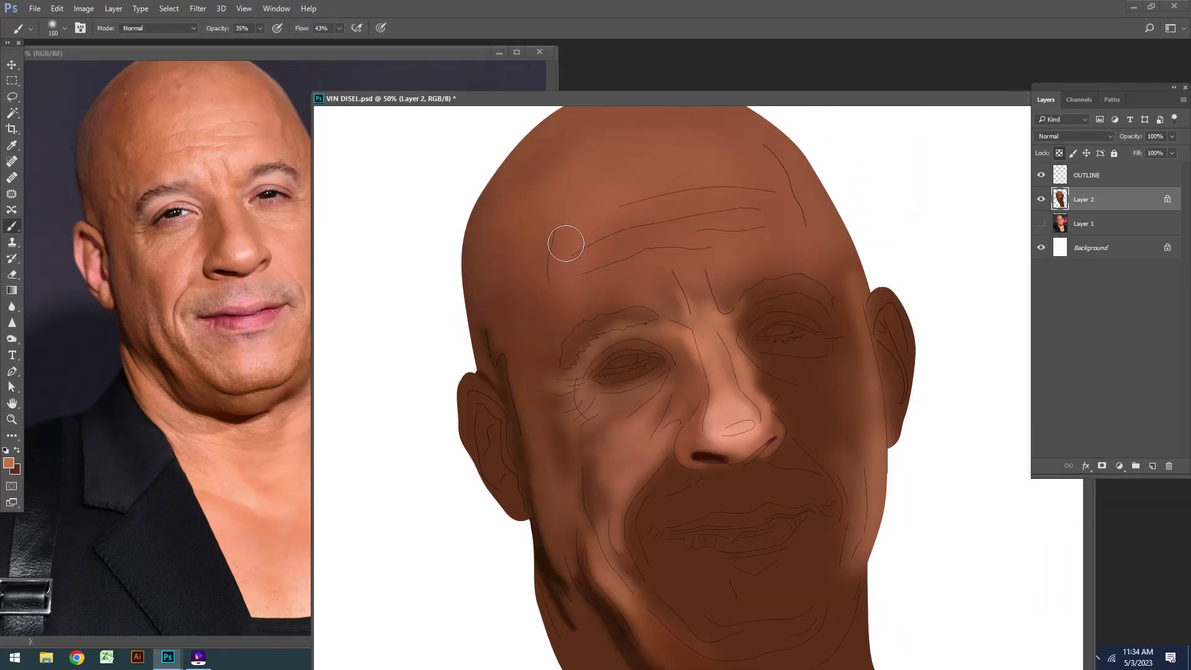
# Step: Brighten the temple, left brow and eye area with a 15% flow brush
pyautogui.moveTo(558, 282); pyautogui.dragTo(596, 310)
pyautogui.press('[')
pyautogui.press('[')
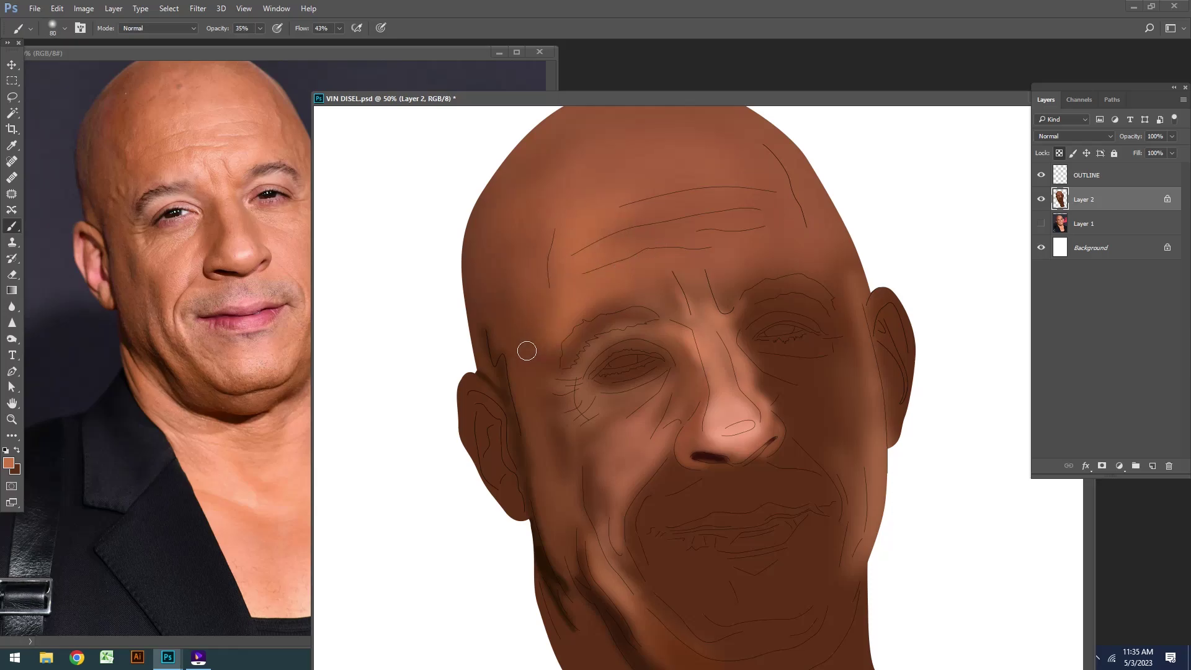
pyautogui.hotkey('shift', '1')
pyautogui.hotkey('shift', '5')
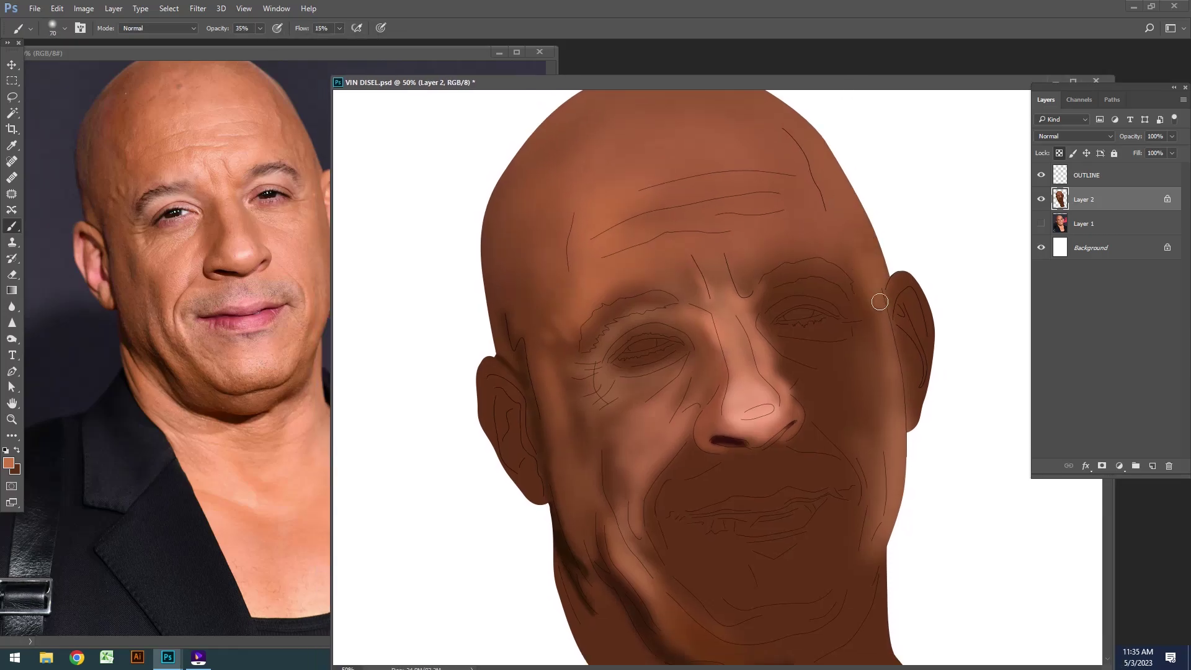
pyautogui.press(']')
pyautogui.press(']')
pyautogui.moveTo(645, 273); pyautogui.dragTo(837, 273)
# Step: Sample a salmon skin tone from the reference photo and paint a light stroke beside the nose
pyautogui.press(']')
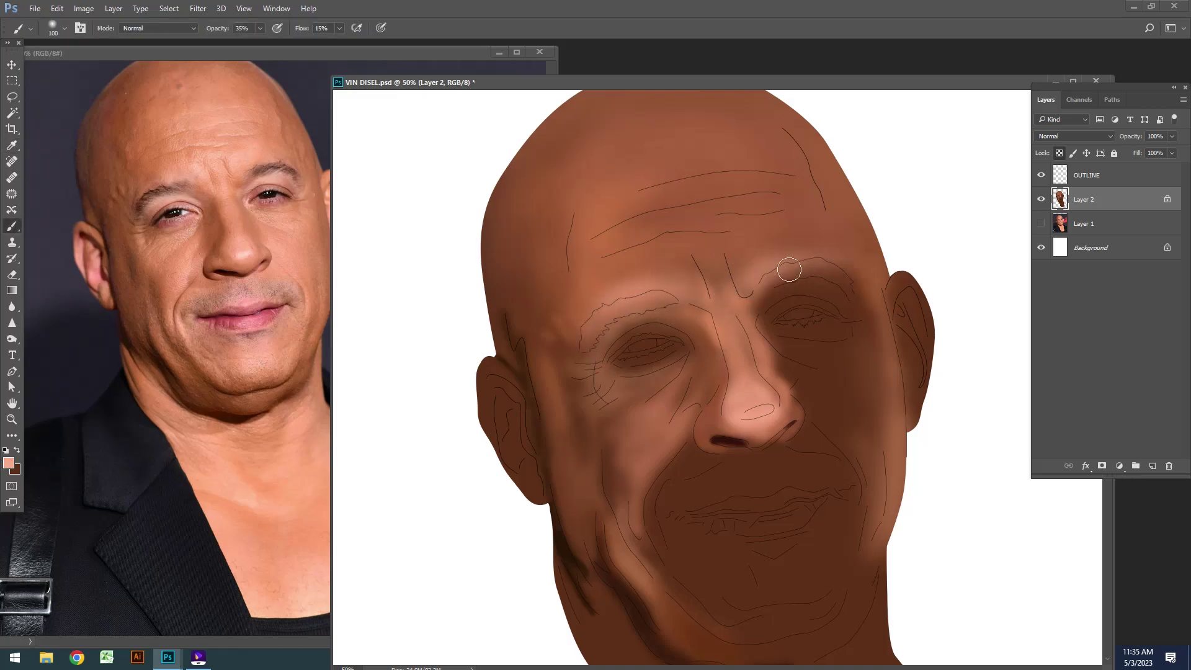
pyautogui.hotkey('ctrl', '-')
pyautogui.click(8, 462)
pyautogui.click(794, 353)
pyautogui.click(1049, 269)
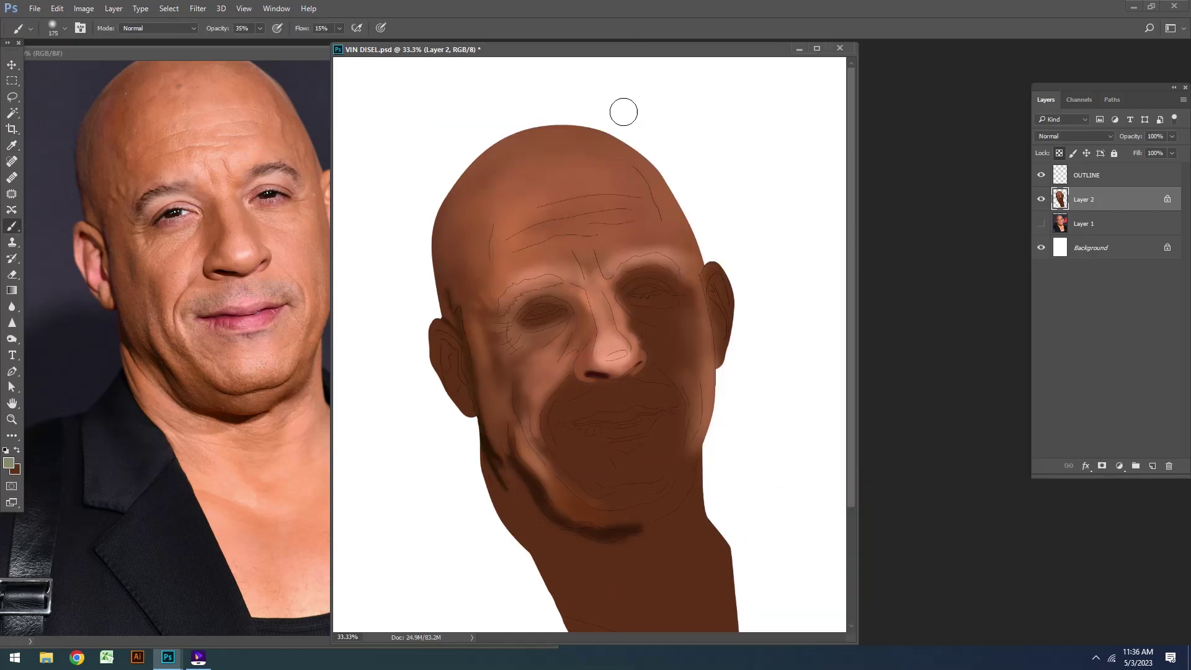
pyautogui.press(']')
pyautogui.press(']')
pyautogui.press(']')
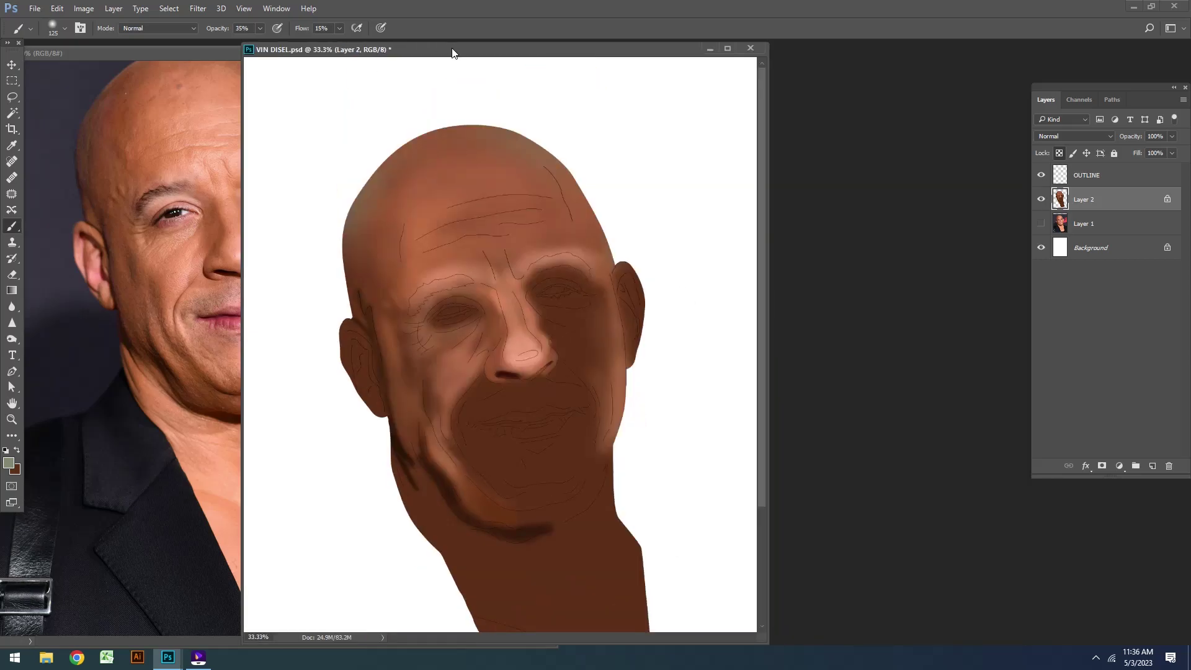
pyautogui.moveTo(558, 49); pyautogui.dragTo(578, 73)
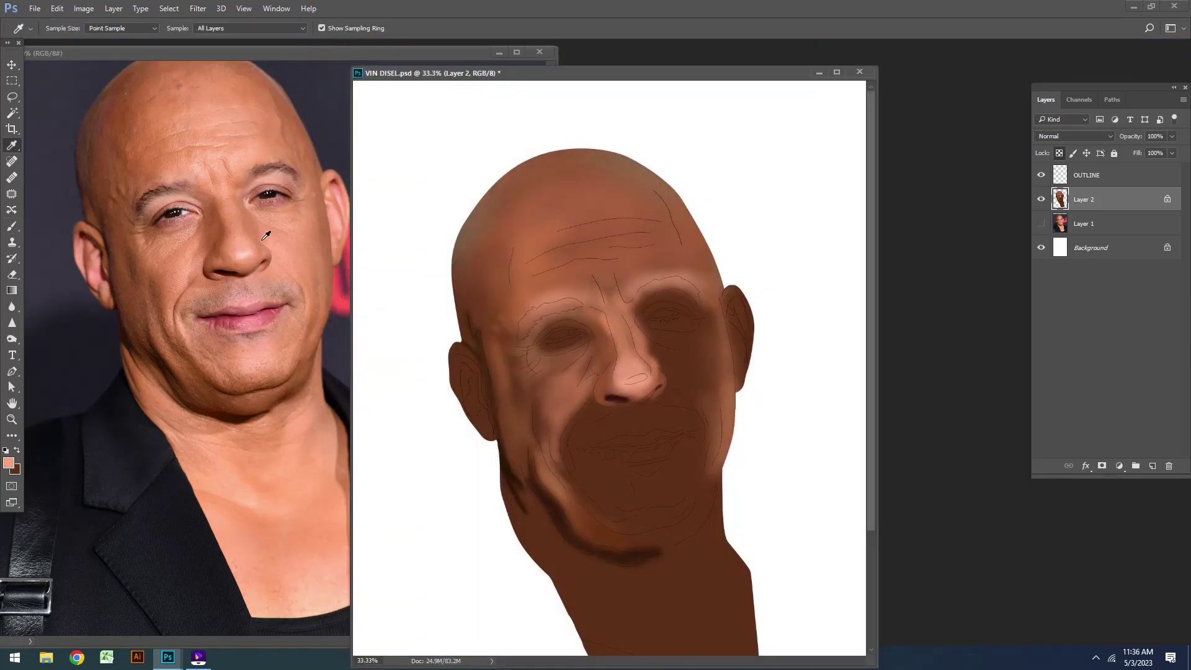
pyautogui.keyDown('alt'); pyautogui.click(266, 273); pyautogui.keyUp('alt')
pyautogui.press(']')
pyautogui.moveTo(638, 306)
pyautogui.mouseDown()
pyautogui.moveTo(657, 355)
pyautogui.moveTo(710, 319)
pyautogui.moveTo(682, 372)
pyautogui.mouseUp()
# Step: Lighten the upper lip, the area right of the mouth, and the mouth and chin
pyautogui.press('[')
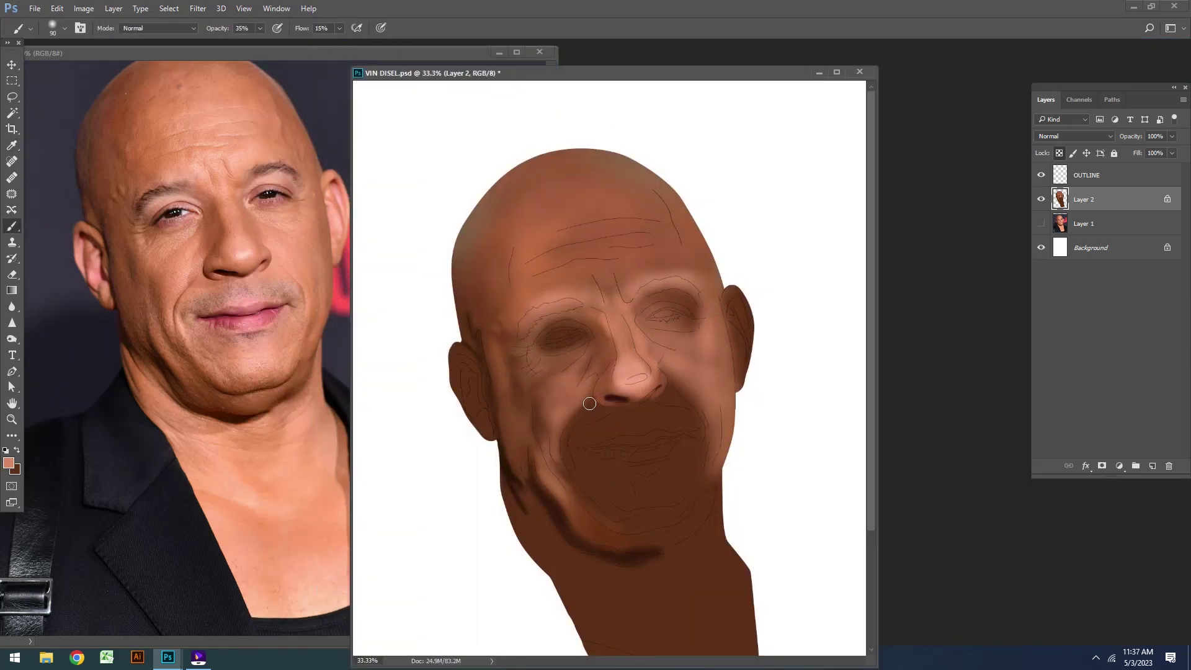
pyautogui.press(']')
pyautogui.moveTo(586, 416)
pyautogui.mouseDown()
pyautogui.moveTo(619, 407)
pyautogui.moveTo(579, 418)
pyautogui.mouseUp()
pyautogui.moveTo(666, 393); pyautogui.dragTo(694, 431)
pyautogui.click(9, 462)
pyautogui.press('Return')
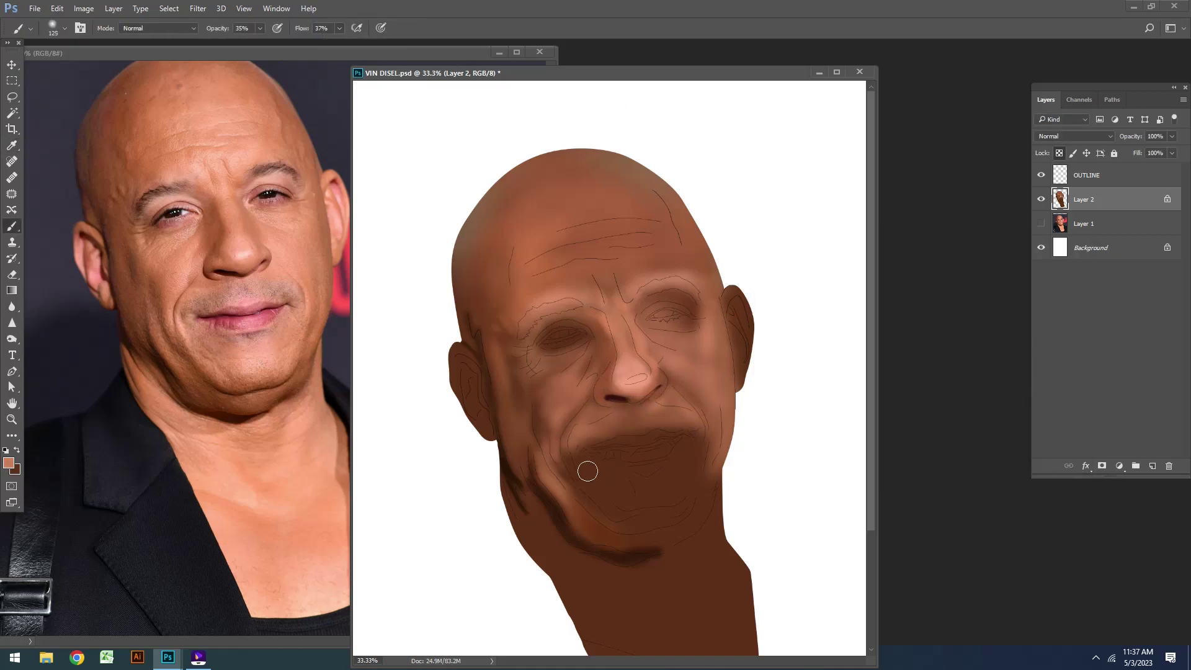
pyautogui.moveTo(588, 470)
pyautogui.mouseDown()
pyautogui.moveTo(657, 478)
pyautogui.moveTo(630, 492)
pyautogui.moveTo(694, 446)
pyautogui.mouseUp()
# Step: Sample a warm mid-brown and lighten the chin and jawline
pyautogui.click(9, 462)
pyautogui.click(240, 385)
pyautogui.press('Return')
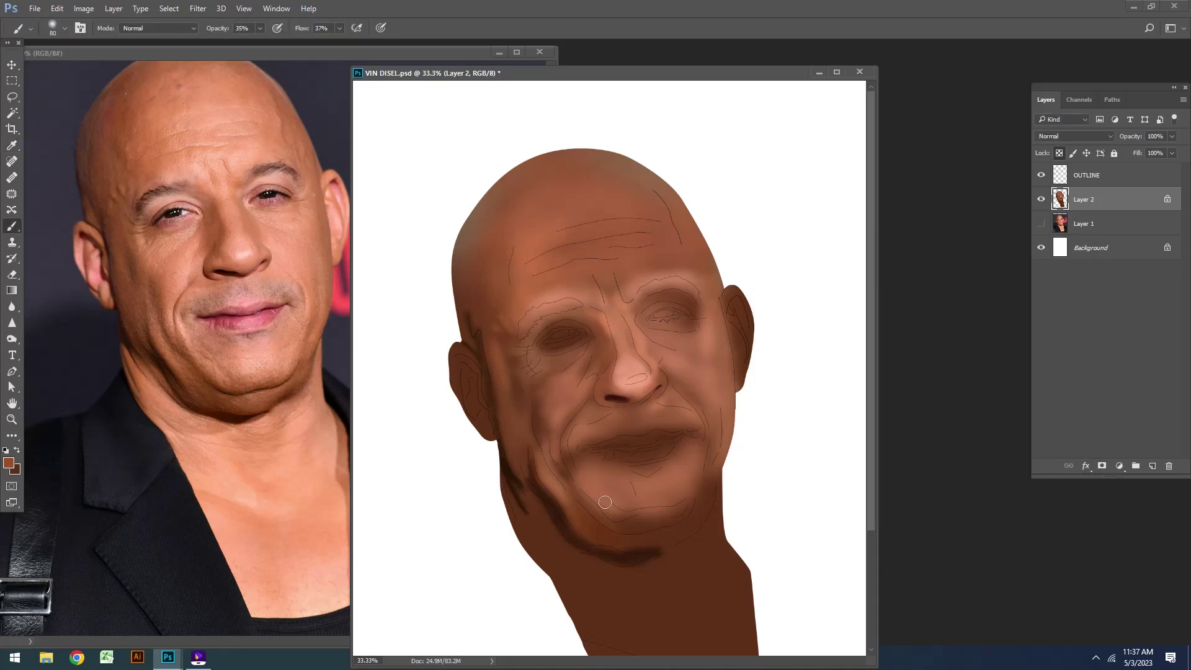
pyautogui.moveTo(681, 512)
pyautogui.mouseDown()
pyautogui.moveTo(639, 526)
pyautogui.moveTo(696, 516)
pyautogui.mouseUp()
pyautogui.press(']')
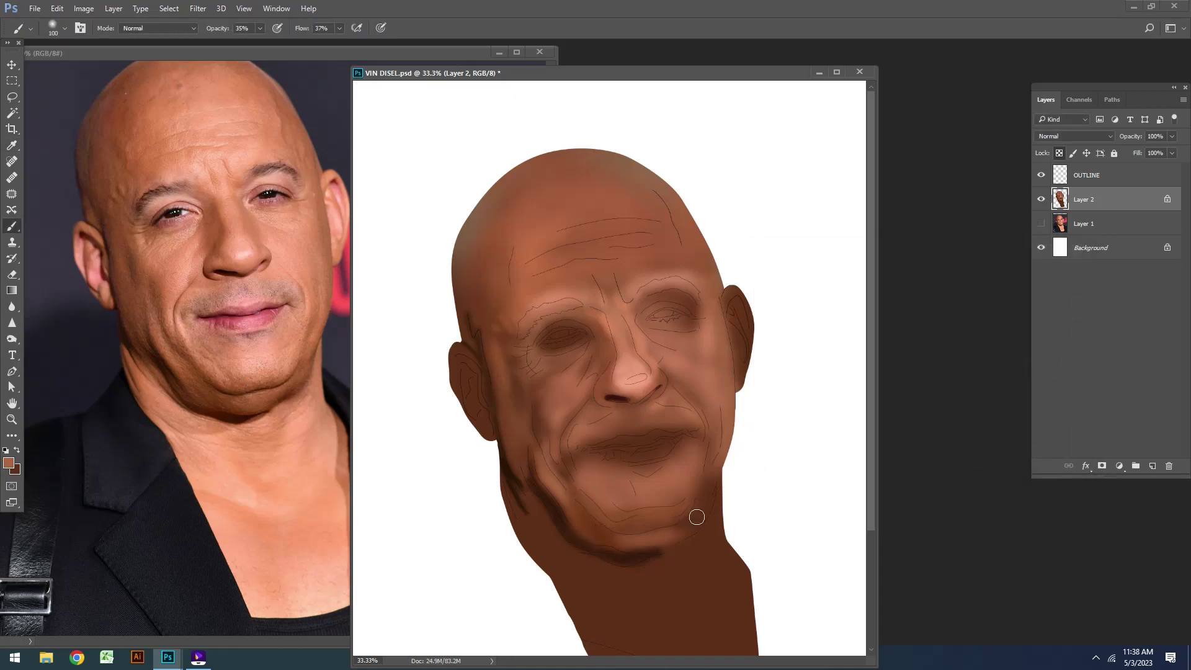
pyautogui.moveTo(641, 546); pyautogui.dragTo(665, 531)
pyautogui.press('Return')
pyautogui.press('[')
pyautogui.press('[')
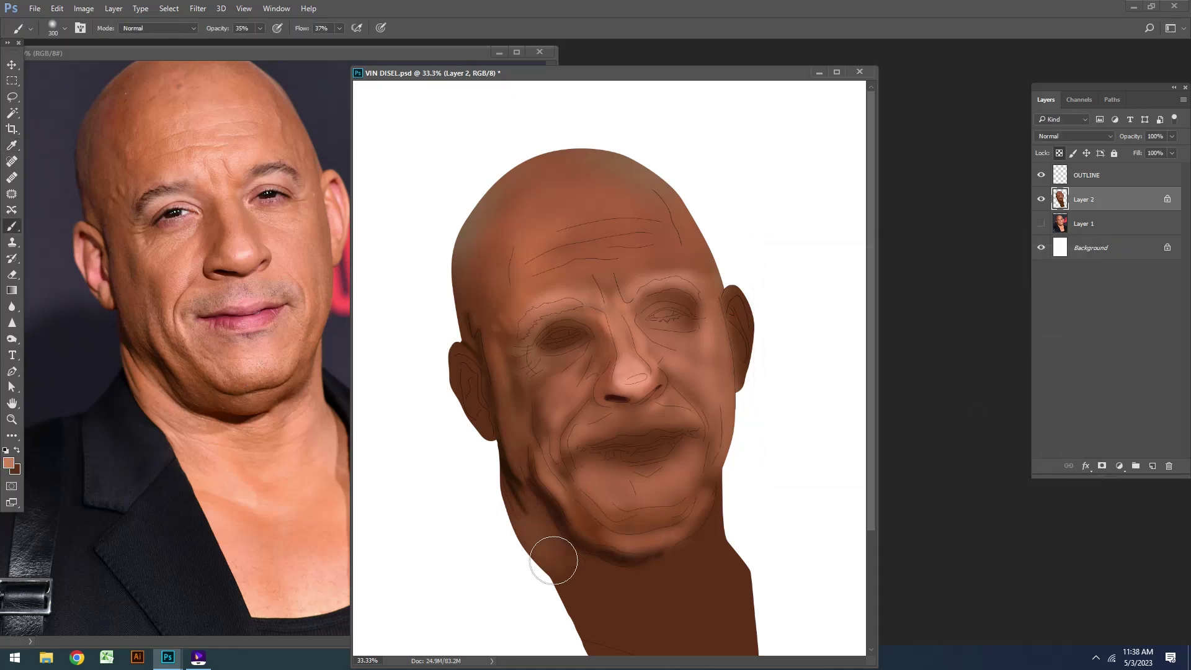
pyautogui.moveTo(553, 558); pyautogui.dragTo(567, 549)
# Step: Paint the neck a lighter brown with a large brush, then pick a lighter skin colour
pyautogui.hotkey('ctrl', '-')
pyautogui.press(']')
pyautogui.press(']')
pyautogui.press(']')
pyautogui.moveTo(473, 420)
pyautogui.mouseDown()
pyautogui.moveTo(659, 425)
pyautogui.moveTo(545, 558)
pyautogui.moveTo(616, 497)
pyautogui.mouseUp()
pyautogui.press('[')
pyautogui.click(9, 462)
pyautogui.click(968, 300)
# Step: Set brush opacity to 54%, flow to 13%, size 150, and brighten the forehead and brow
pyautogui.click(1070, 272)
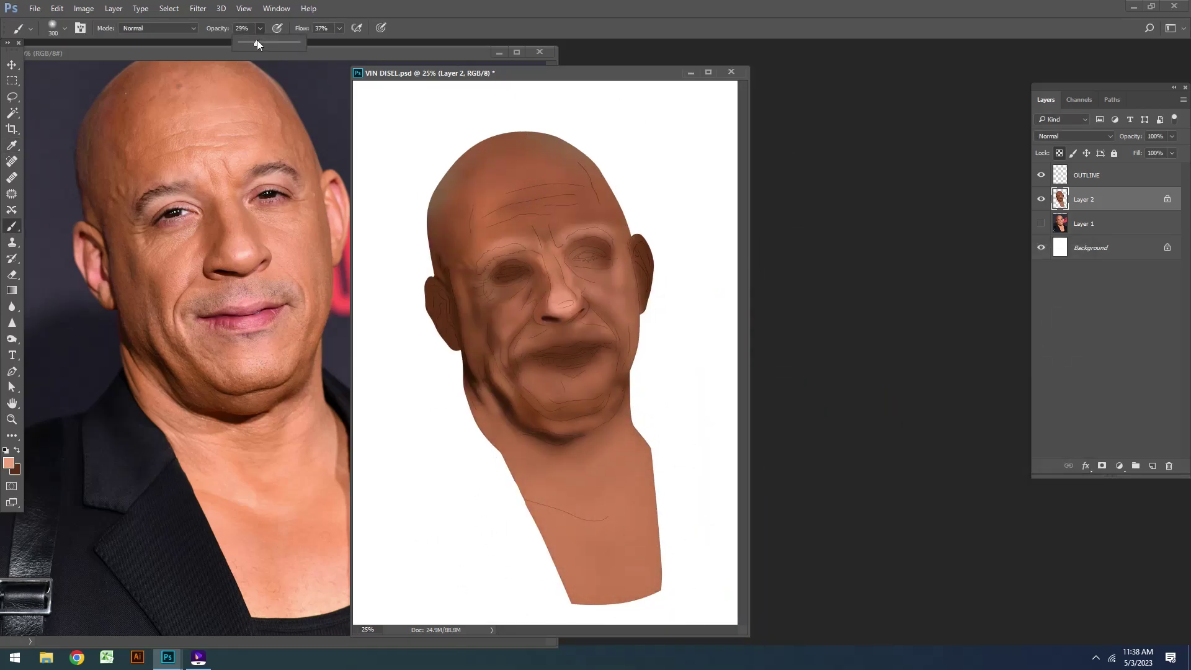
pyautogui.moveTo(260, 28); pyautogui.dragTo(273, 42)
pyautogui.moveTo(339, 28); pyautogui.dragTo(330, 46)
pyautogui.press('[')
pyautogui.press('[')
pyautogui.press('[')
pyautogui.moveTo(496, 204)
pyautogui.mouseDown()
pyautogui.moveTo(576, 171)
pyautogui.moveTo(521, 162)
pyautogui.moveTo(553, 164)
pyautogui.mouseUp()
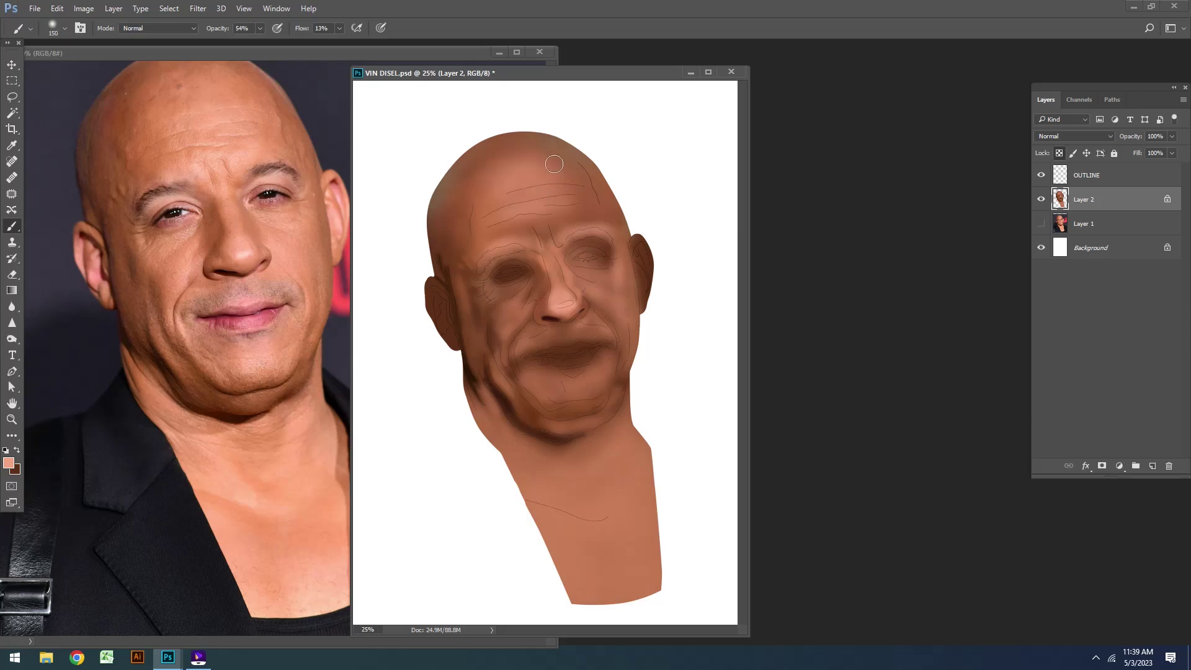
# Step: Save, zoom in on the face, and brighten the brow between the eyes
pyautogui.hotkey('ctrl', 's')
pyautogui.press('[')
pyautogui.hotkey('ctrl', '+')
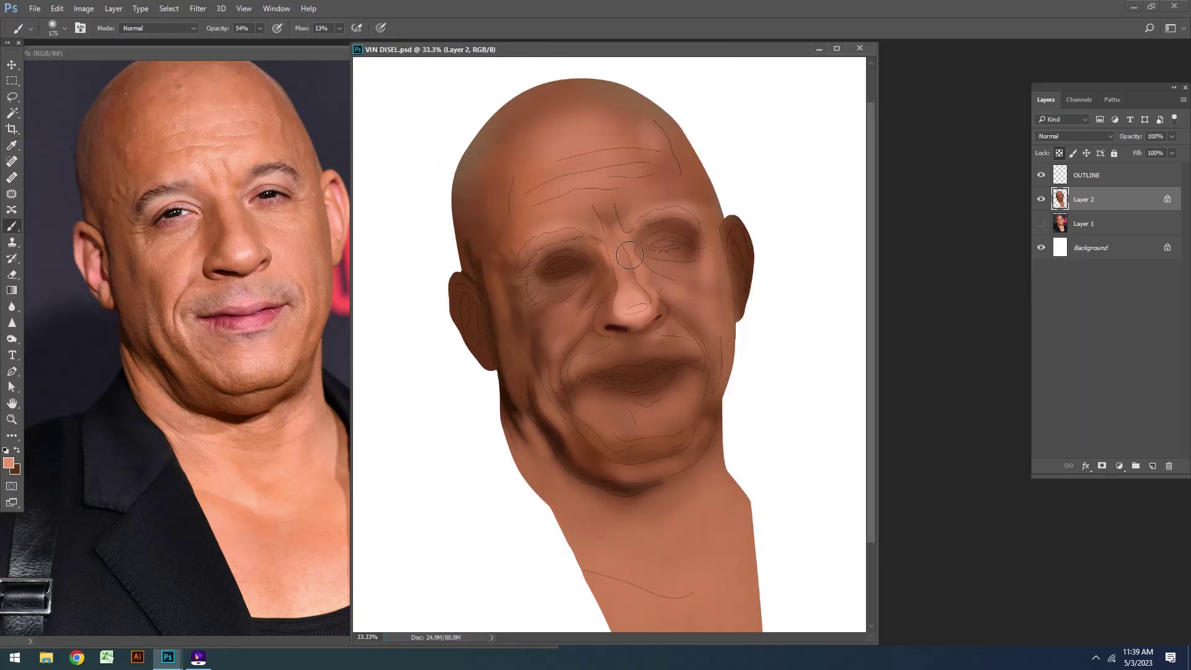
pyautogui.press(']')
pyautogui.press(']')
pyautogui.press(']')
pyautogui.moveTo(611, 217); pyautogui.dragTo(593, 199)
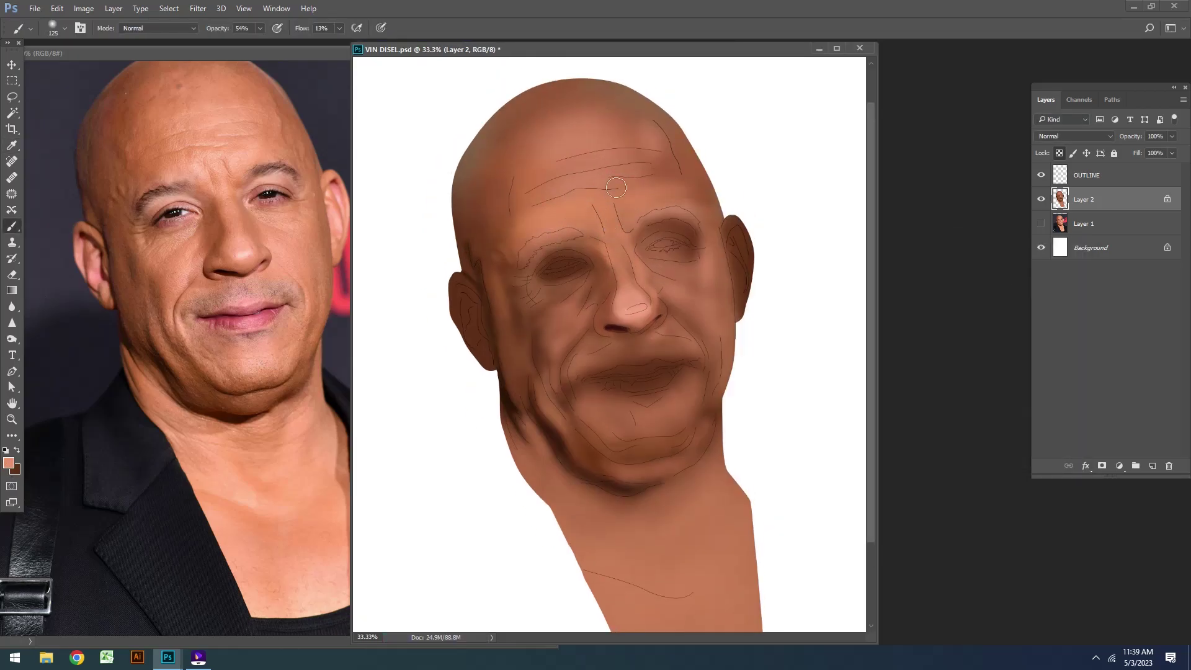
pyautogui.press('[')
pyautogui.press('[')
# Step: Sample darker brown and light pink skin tones and brighten the forehead with light strokes
pyautogui.click(481, 190)
pyautogui.press('Return')
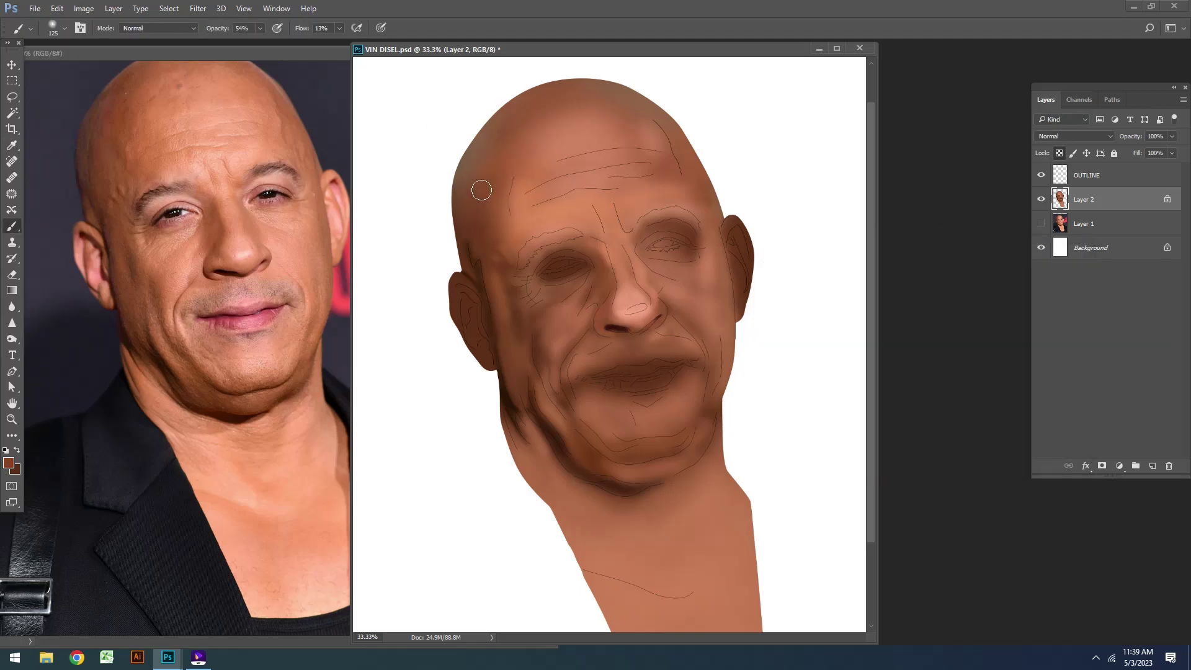
pyautogui.hotkey('ctrl', 's')
pyautogui.press('[')
pyautogui.press('[')
pyautogui.press('[')
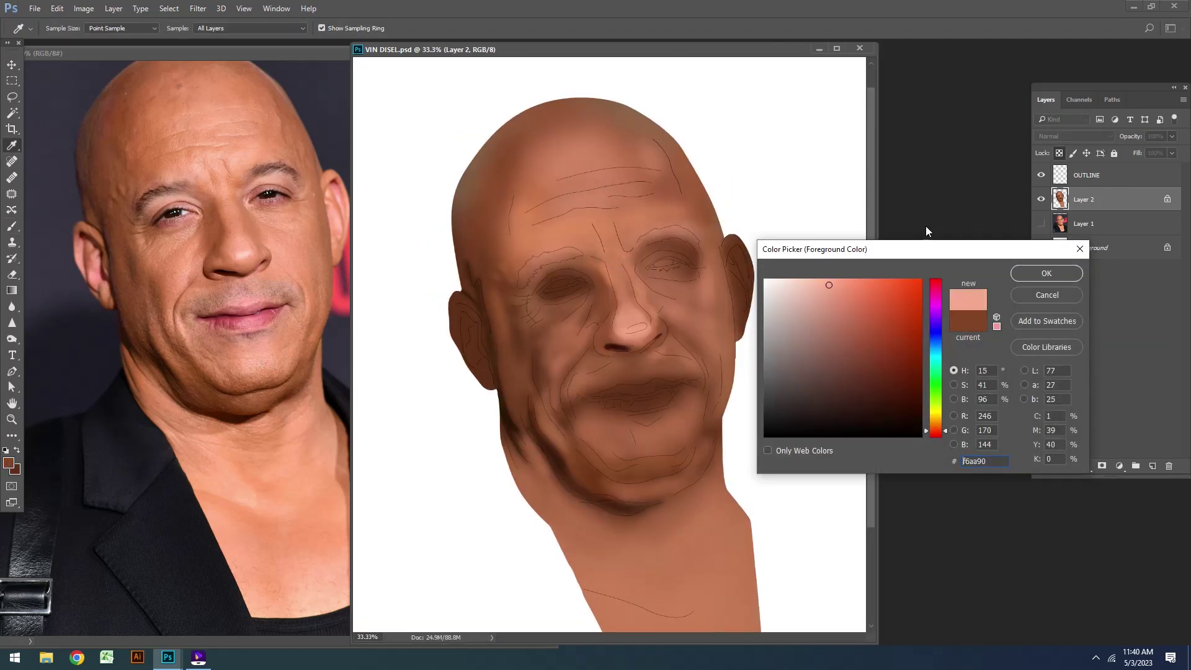
pyautogui.press('Return')
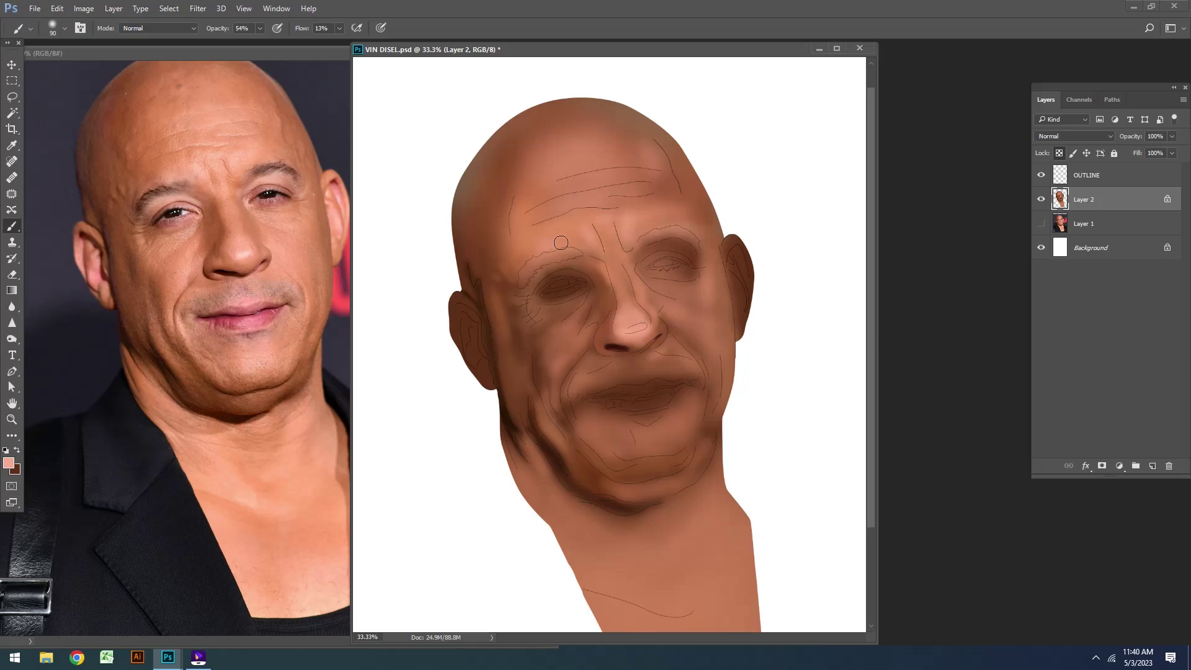
pyautogui.press(']')
pyautogui.press(']')
pyautogui.press(']')
pyautogui.moveTo(551, 199); pyautogui.dragTo(555, 182)
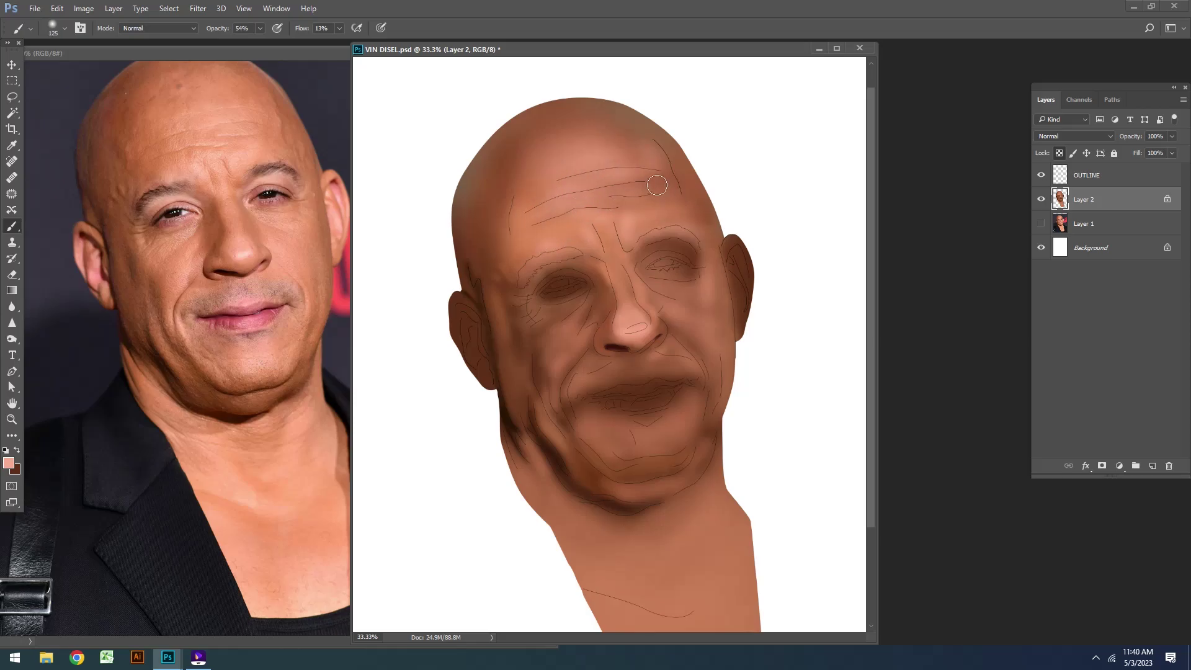
# Step: Sample the forehead's brown colour and shrink the brush to 90
pyautogui.press(']')
pyautogui.keyDown('alt'); pyautogui.click(663, 161); pyautogui.keyUp('alt')
pyautogui.press('[')
pyautogui.press('[')
pyautogui.press('[')
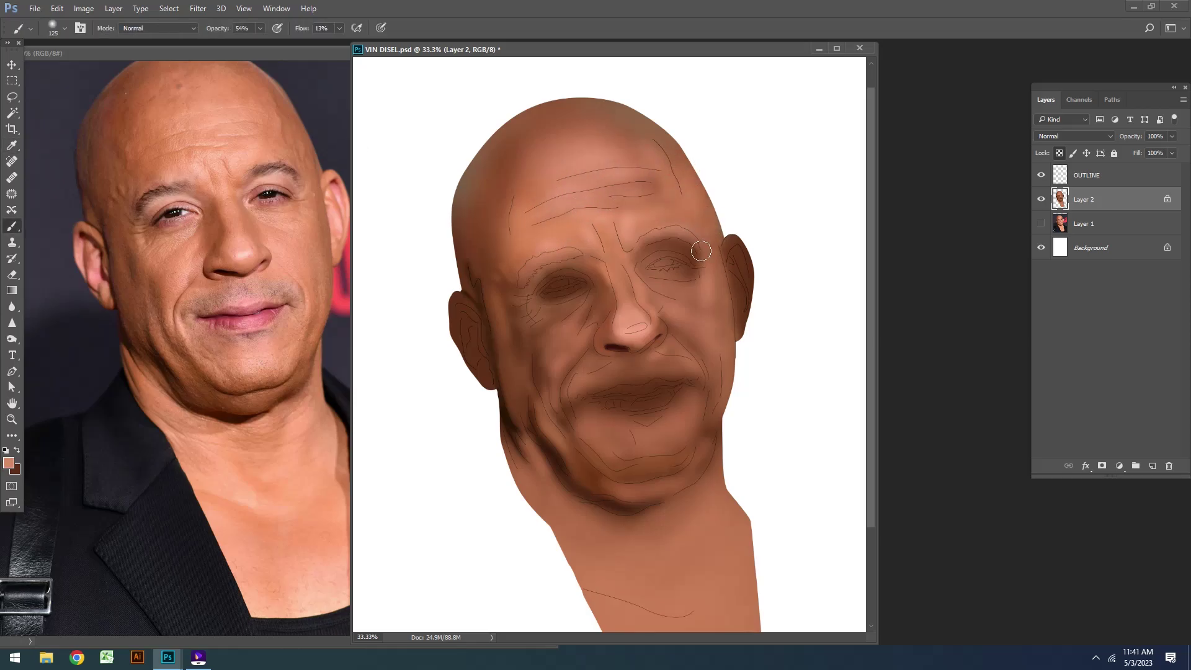
pyautogui.press('[')
pyautogui.press('[')
pyautogui.press('[')
pyautogui.click(8, 463)
# Step: Choose a lighter pink and paint it near and above the left eye and around the right eye
pyautogui.click(900, 285)
pyautogui.click(1050, 268)
pyautogui.hotkey('ctrl', '+')
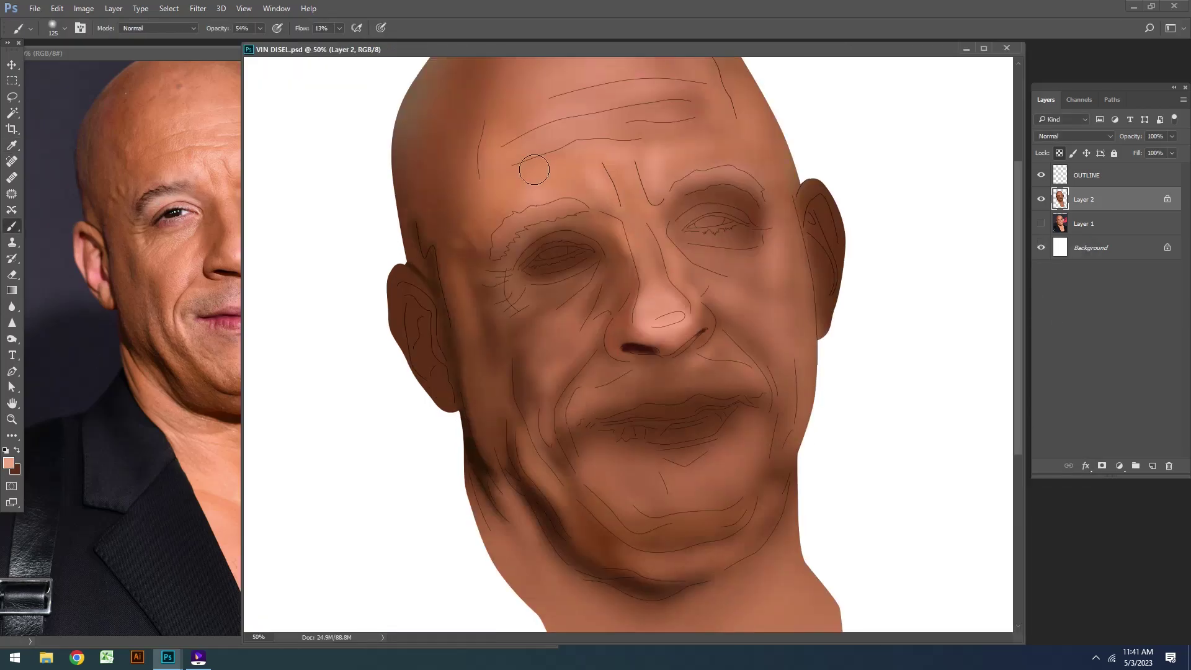
pyautogui.moveTo(515, 245); pyautogui.dragTo(585, 234)
pyautogui.moveTo(518, 251); pyautogui.dragTo(583, 230)
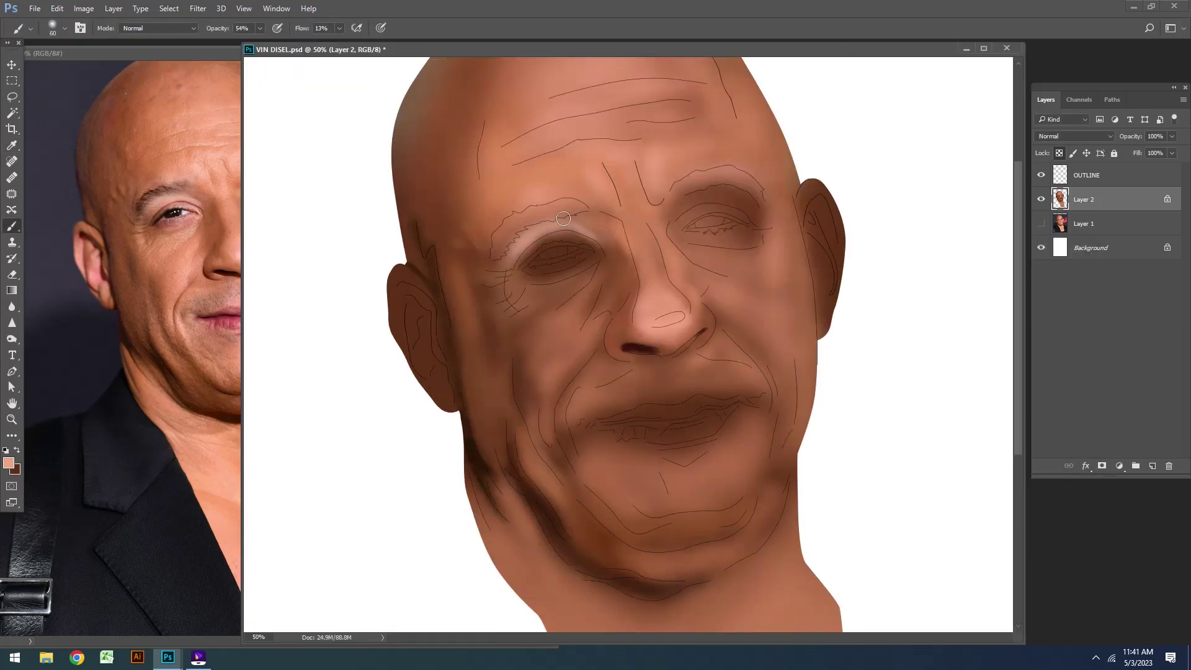
pyautogui.press(']')
pyautogui.press(']')
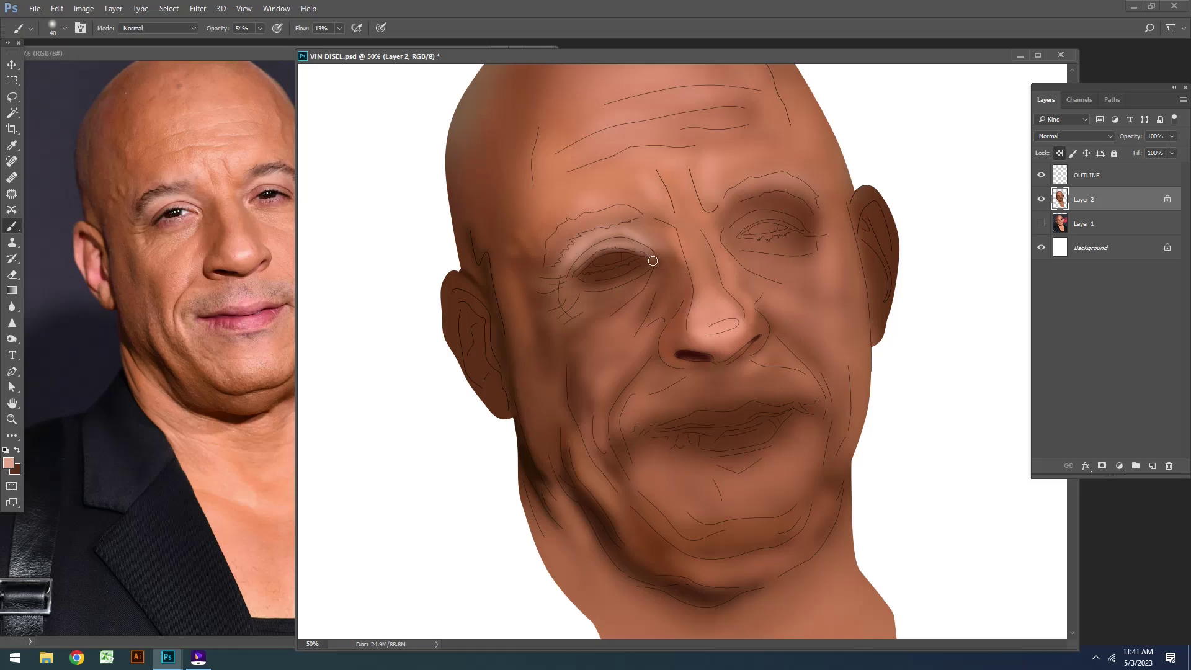
pyautogui.moveTo(765, 202); pyautogui.dragTo(818, 219)
# Step: Pick a new foreground colour and lighten the skin under the left eye and cheek
pyautogui.press('[')
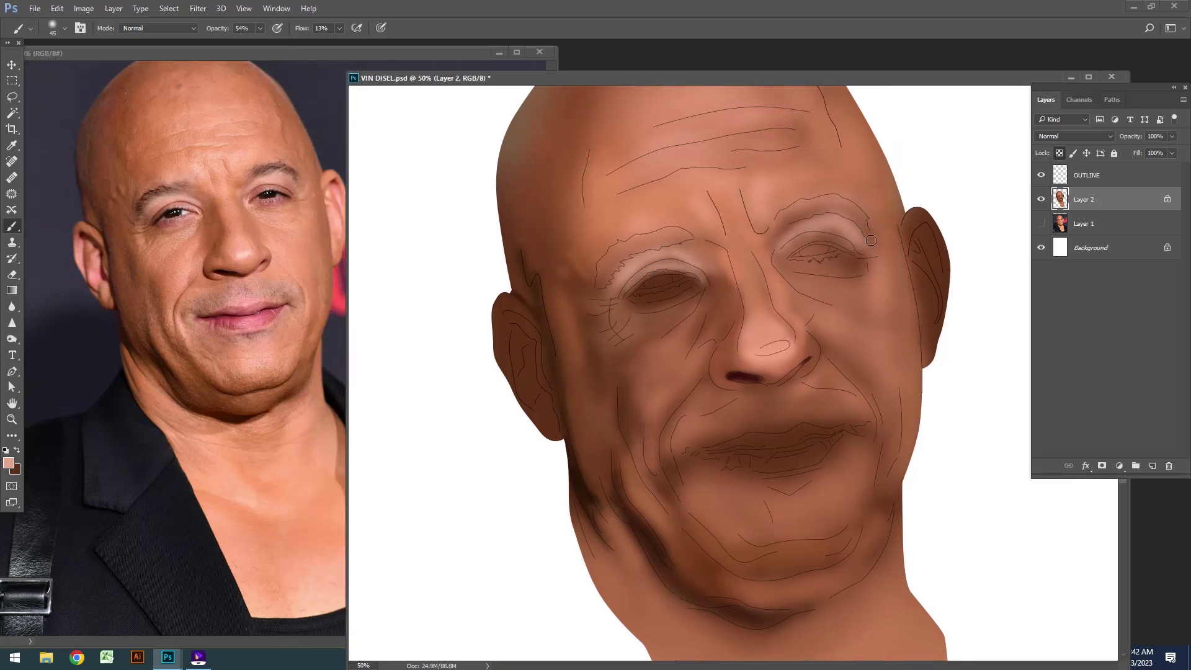
pyautogui.press('[')
pyautogui.press('[')
pyautogui.press('[')
pyautogui.press('[')
pyautogui.press('[')
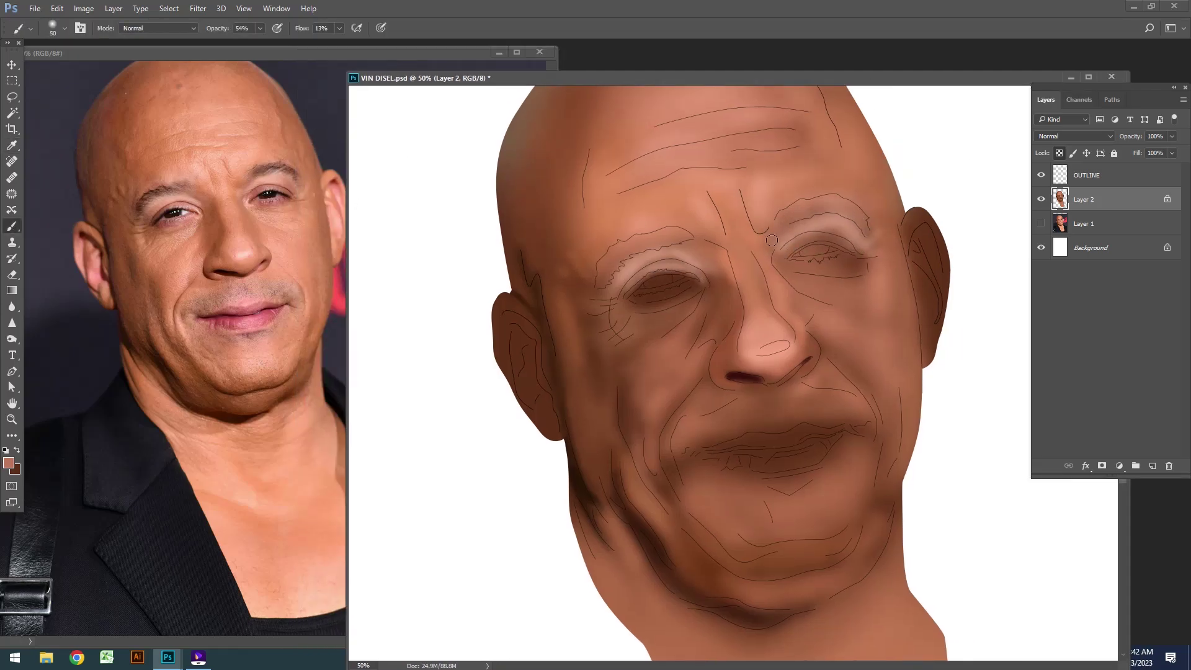
pyautogui.press('[')
pyautogui.press('[')
pyautogui.click(8, 463)
pyautogui.press('Return')
pyautogui.hotkey('ctrl', '+')
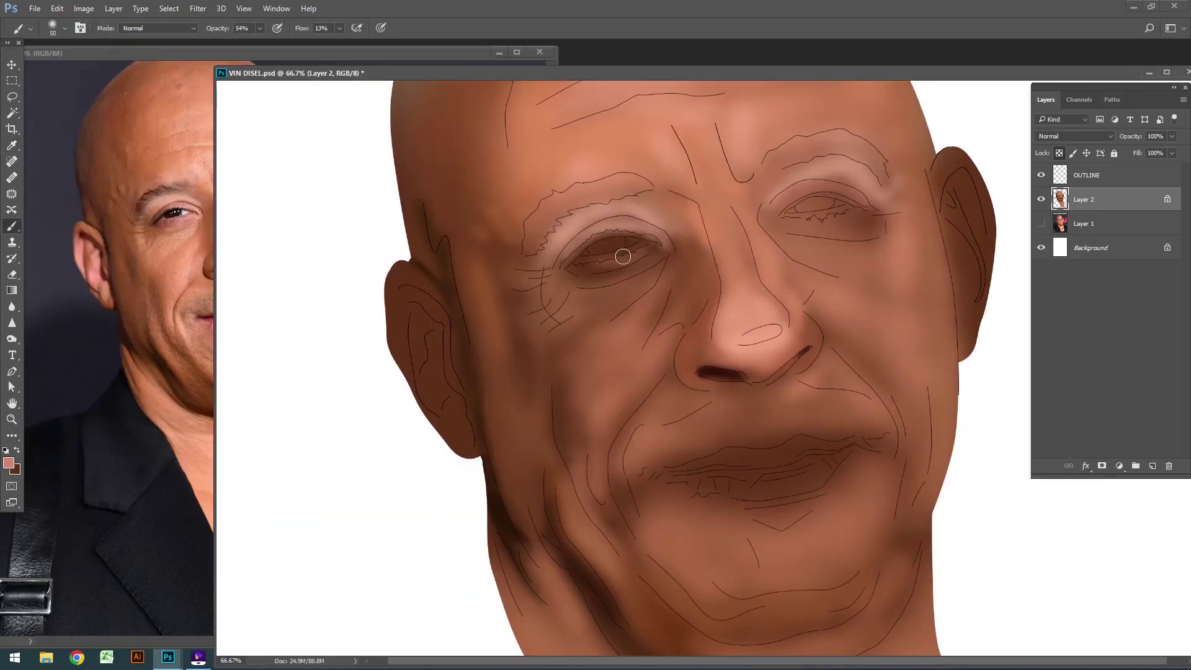
pyautogui.press(']')
pyautogui.press(']')
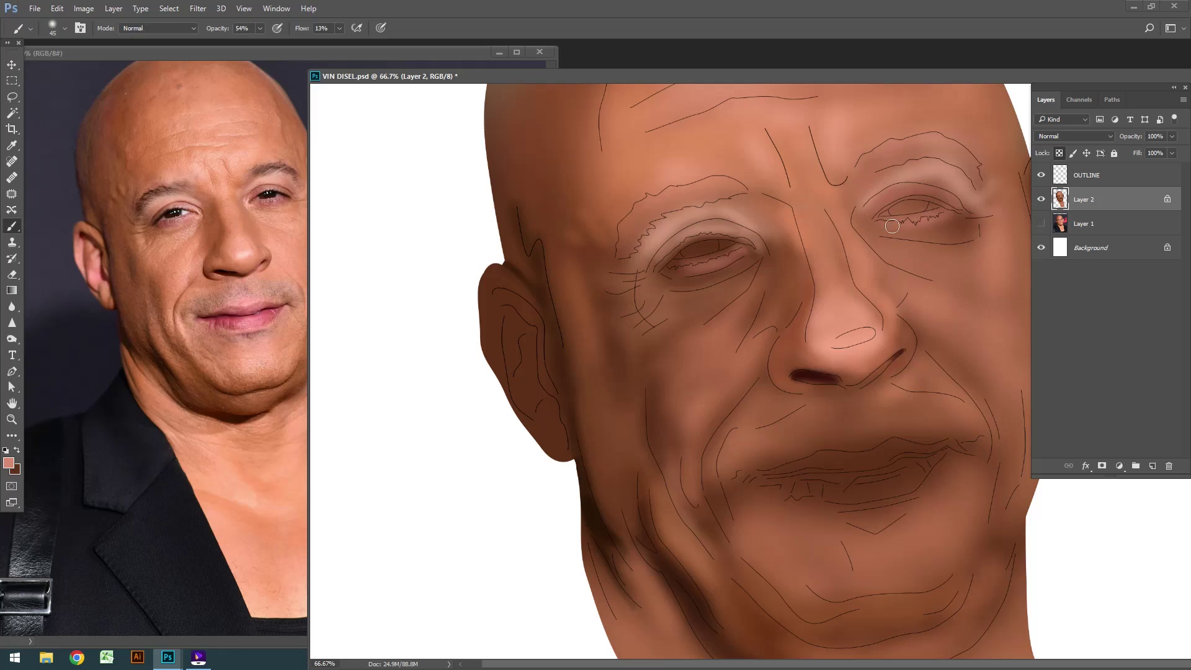
pyautogui.press('Return')
pyautogui.hotkey('ctrl', '-')
pyautogui.press('[')
pyautogui.press('[')
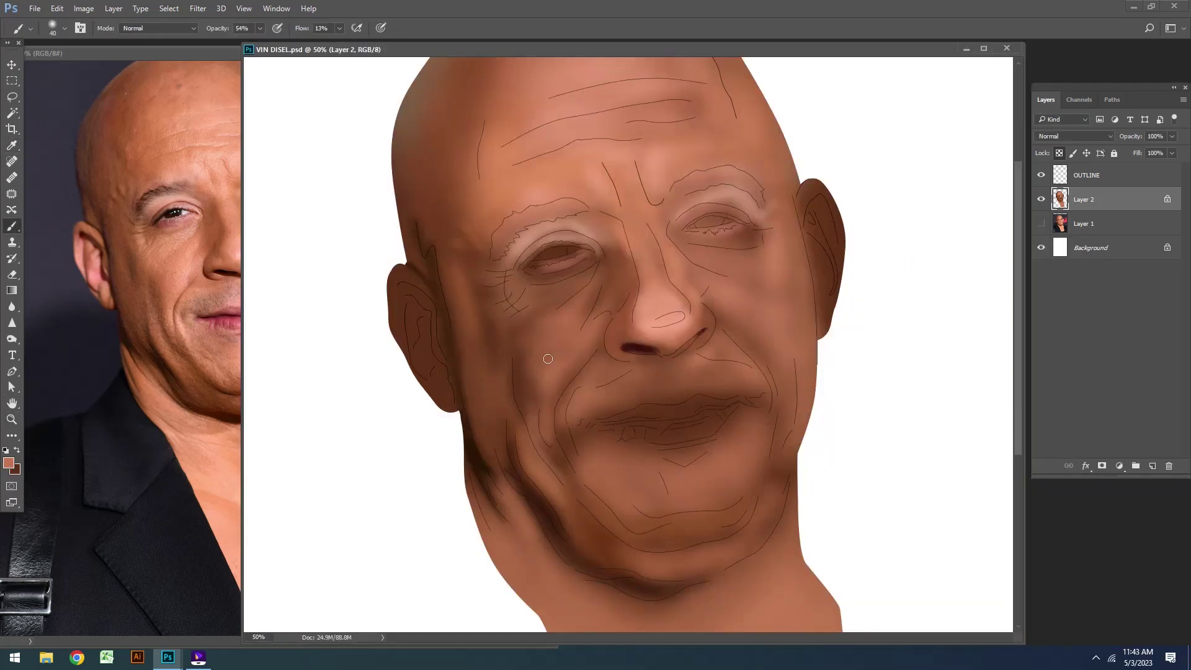
pyautogui.press(']')
pyautogui.press(']')
pyautogui.press(']')
pyautogui.moveTo(504, 325); pyautogui.dragTo(515, 378)
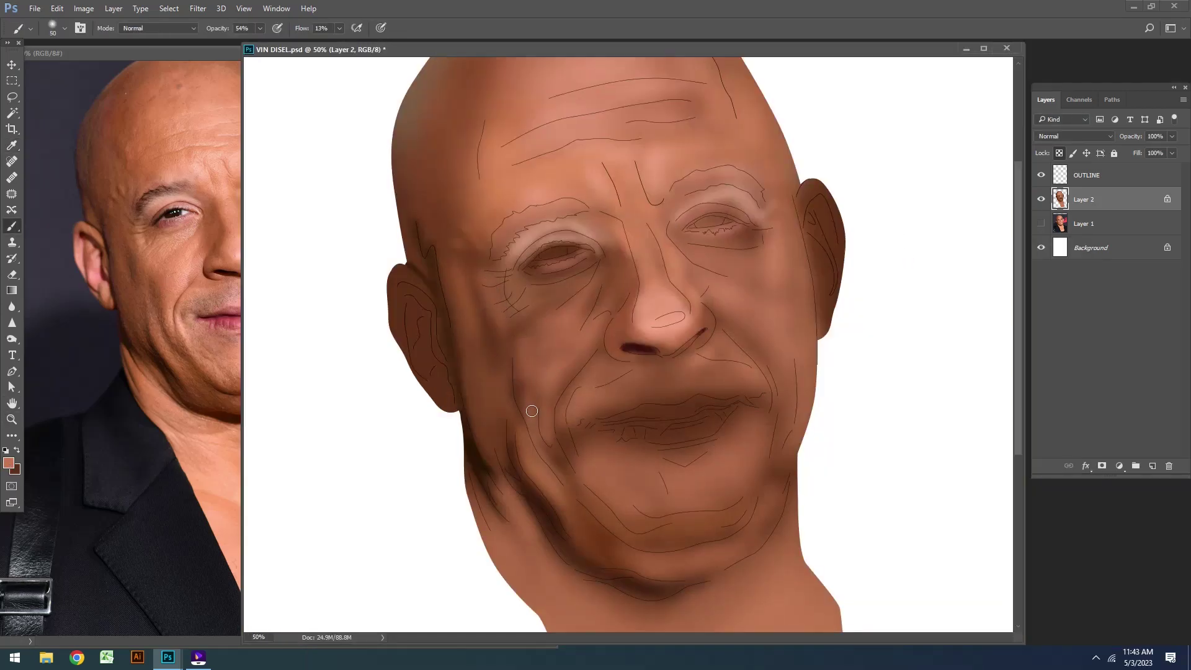
# Step: Sample a light skin tone from the reference, raise opacity and flow, and soften around the left eye
pyautogui.keyDown('alt'); pyautogui.click(528, 406); pyautogui.keyUp('alt')
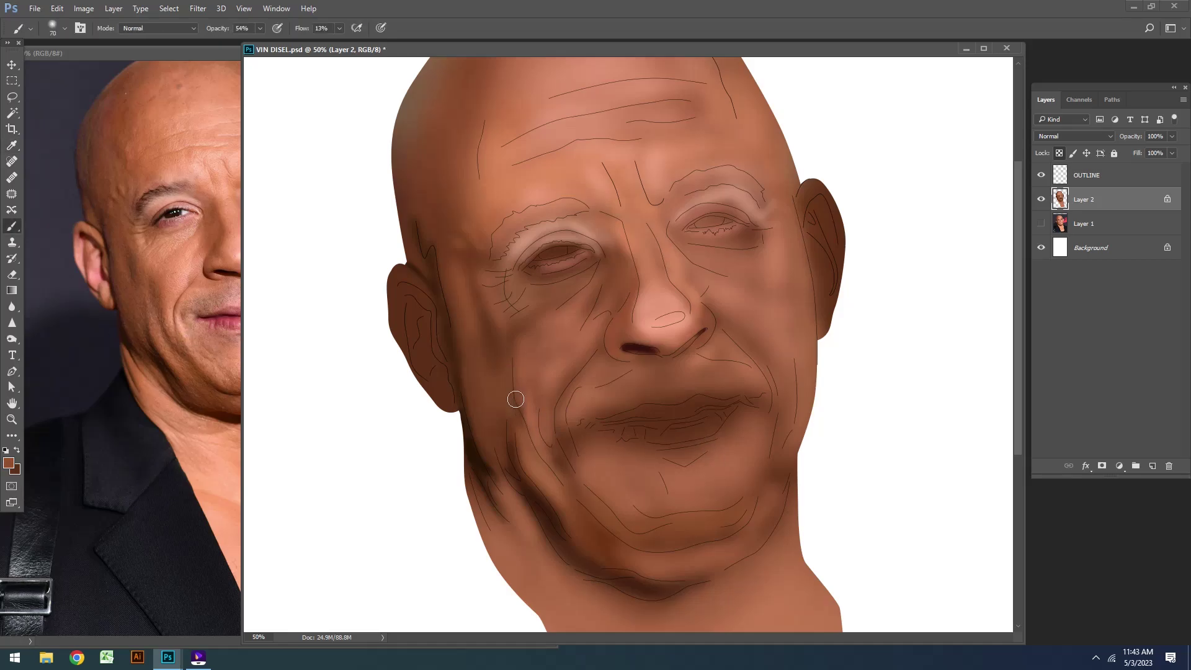
pyautogui.keyDown('alt'); pyautogui.rightClick(536, 429); pyautogui.keyUp('alt')
pyautogui.moveTo(723, 49); pyautogui.dragTo(779, 54)
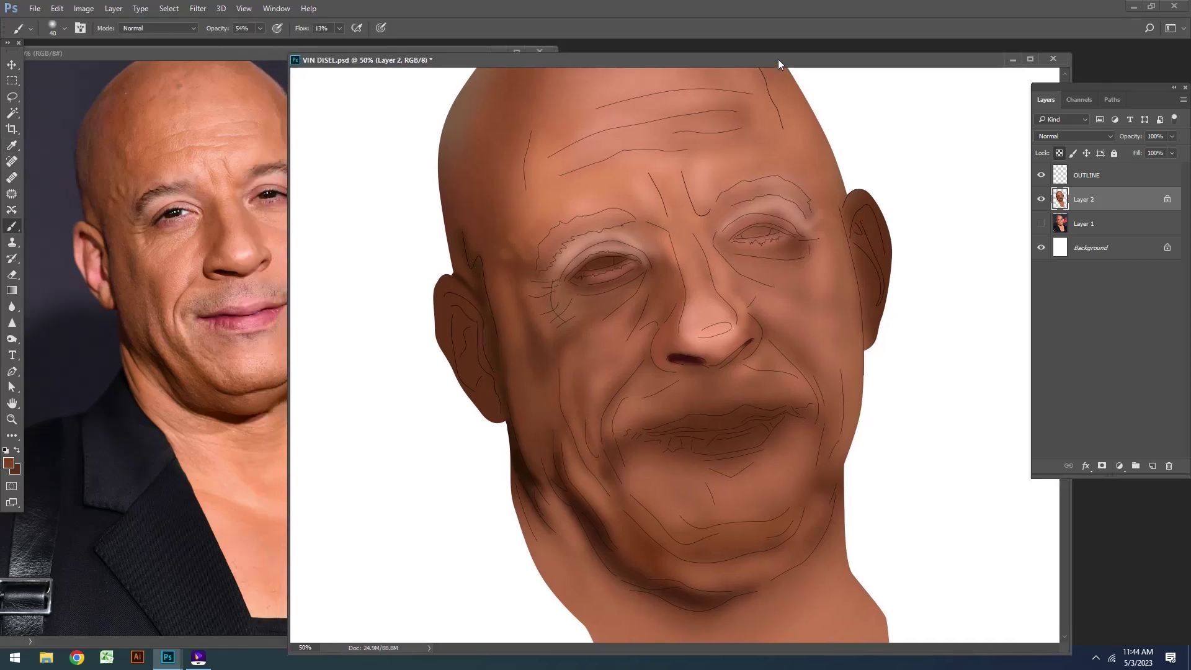
pyautogui.keyDown('alt'); pyautogui.click(194, 238); pyautogui.keyUp('alt')
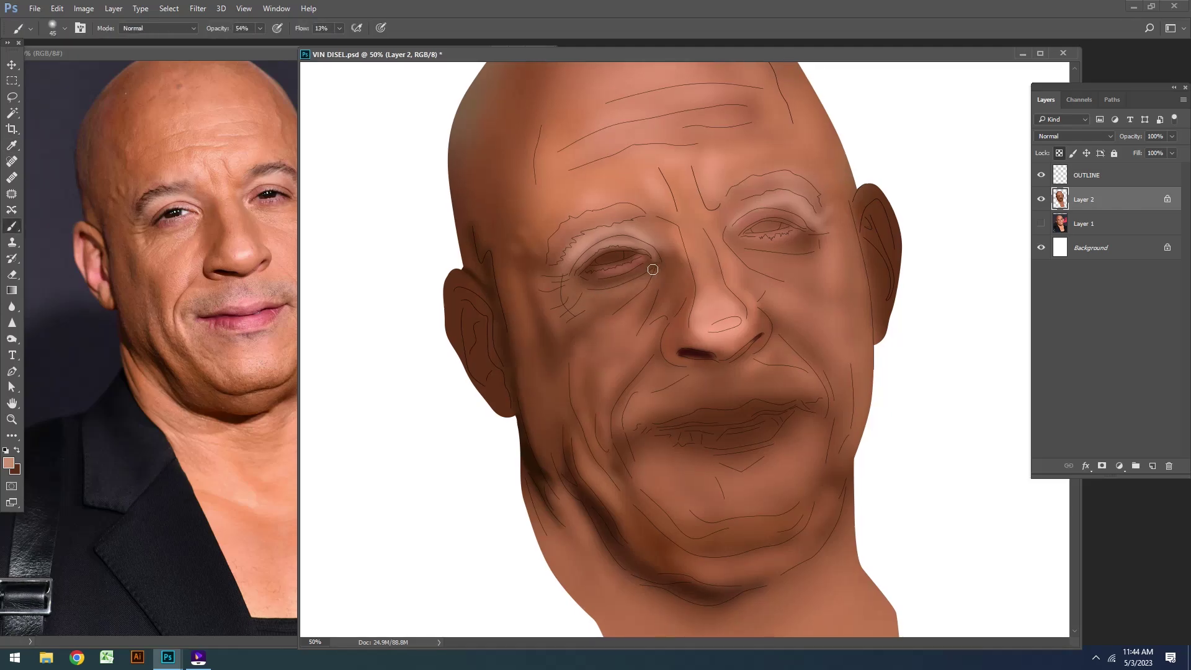
pyautogui.press('6')
pyautogui.press('2')
pyautogui.hotkey('shift', '4')
pyautogui.hotkey('shift', '2')
pyautogui.moveTo(645, 279); pyautogui.dragTo(581, 293)
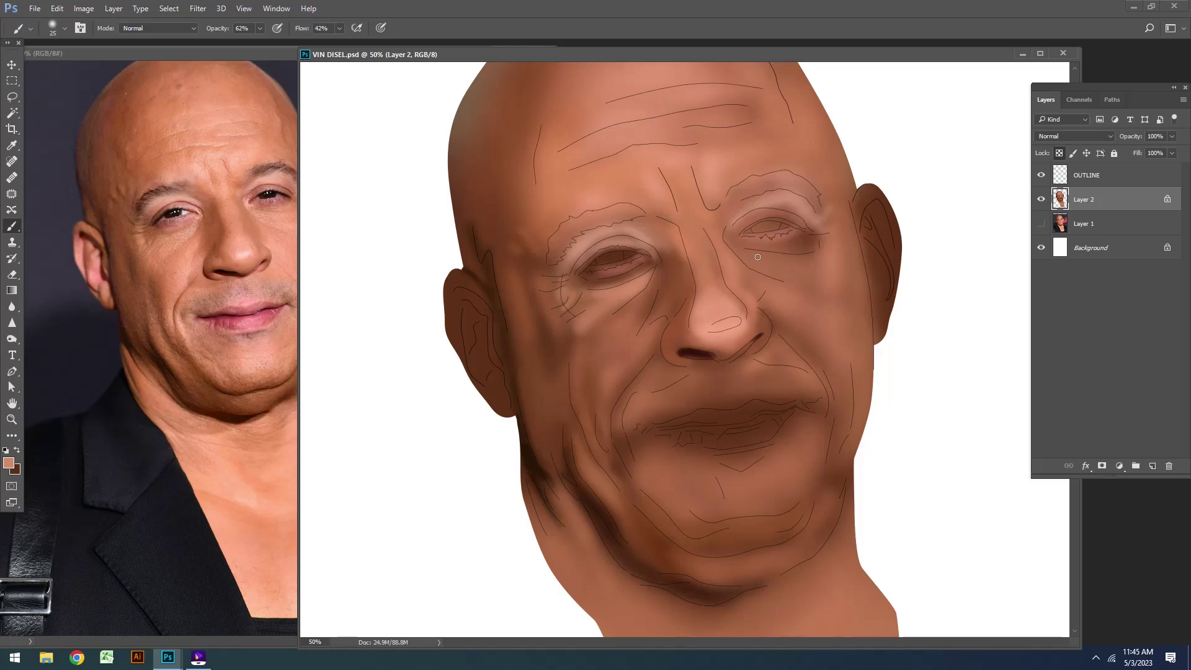
pyautogui.moveTo(639, 301); pyautogui.dragTo(568, 329)
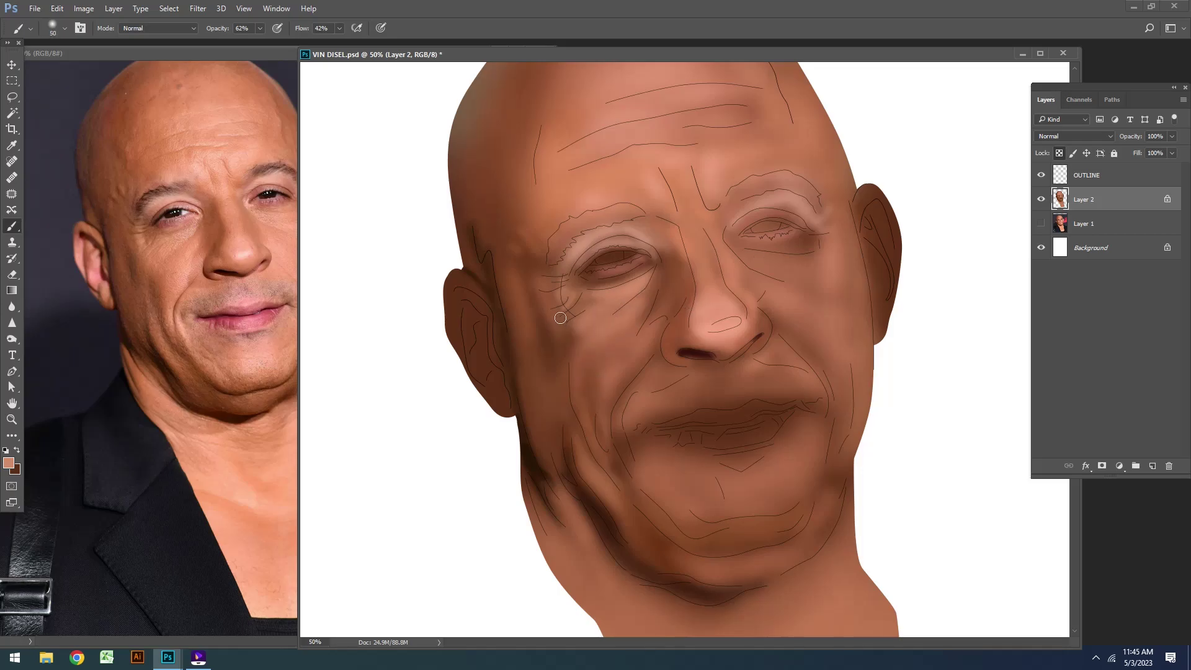
# Step: Lighten the cheek left of the nose with a smaller brush and save the portrait
pyautogui.keyDown('alt'); pyautogui.click(168, 278); pyautogui.keyUp('alt')
pyautogui.press('[')
pyautogui.press('[')
pyautogui.press('[')
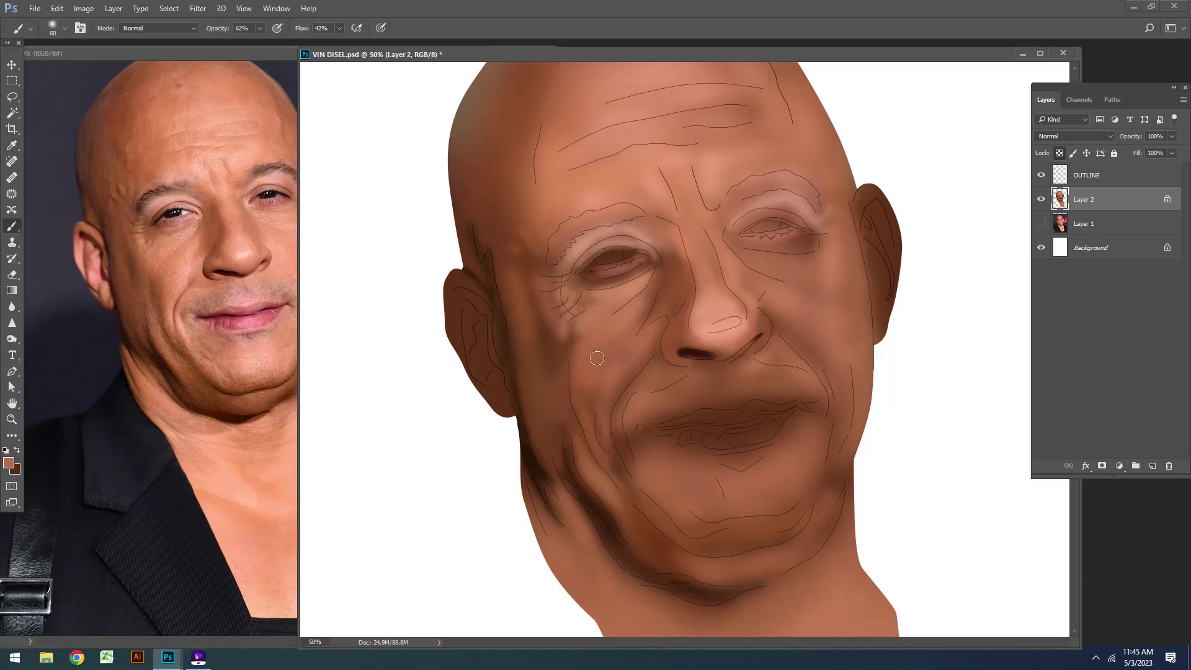
pyautogui.moveTo(639, 307)
pyautogui.mouseDown()
pyautogui.moveTo(653, 335)
pyautogui.moveTo(595, 409)
pyautogui.mouseUp()
pyautogui.press('[')
pyautogui.press('[')
pyautogui.press('[')
pyautogui.hotkey('ctrl', 's')
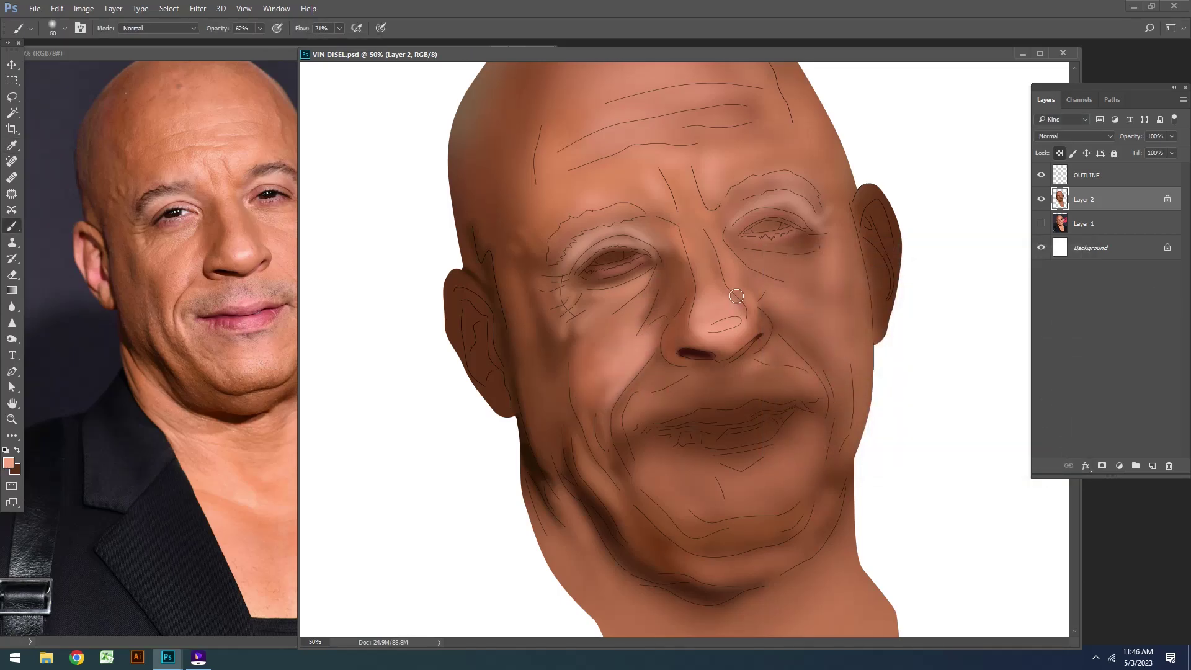
# Step: Paint a light stroke down the smile line and lighten the cheek right of the nose
pyautogui.moveTo(659, 371)
pyautogui.mouseDown()
pyautogui.moveTo(617, 426)
pyautogui.moveTo(635, 475)
pyautogui.moveTo(620, 402)
pyautogui.mouseUp()
pyautogui.press('[')
pyautogui.press('[')
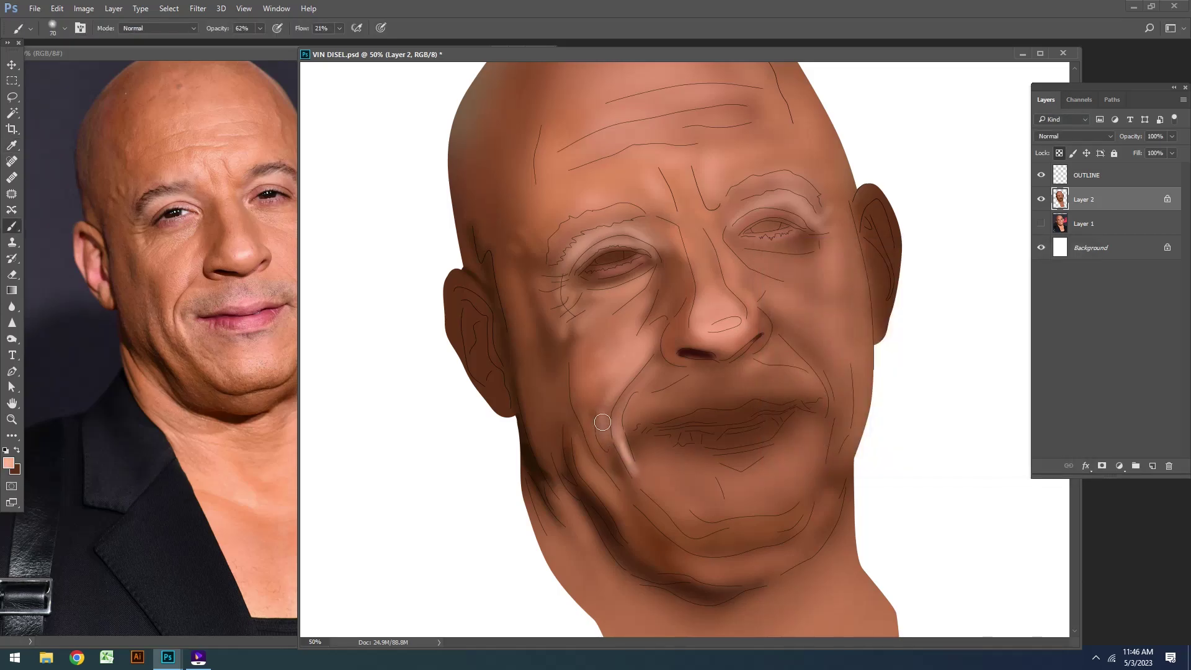
pyautogui.moveTo(434, 54); pyautogui.dragTo(494, 59)
pyautogui.press(']')
pyautogui.click(8, 462)
pyautogui.press('Return')
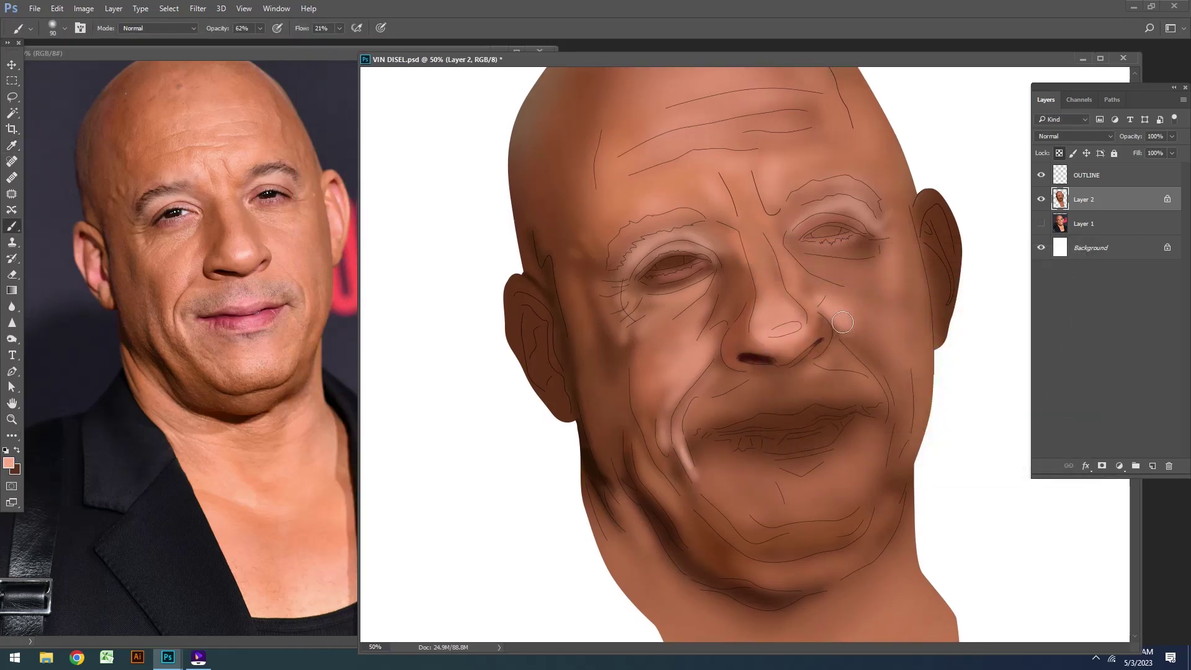
pyautogui.moveTo(817, 299)
pyautogui.mouseDown()
pyautogui.moveTo(875, 335)
pyautogui.moveTo(772, 371)
pyautogui.moveTo(880, 397)
pyautogui.mouseUp()
# Step: Lighten the right cheek along the smile line and the lower right jaw and chin, then save
pyautogui.press(']')
pyautogui.press(']')
pyautogui.press(']')
pyautogui.press('[')
pyautogui.press('[')
pyautogui.press('[')
pyautogui.moveTo(843, 347)
pyautogui.mouseDown()
pyautogui.moveTo(884, 364)
pyautogui.moveTo(899, 406)
pyautogui.moveTo(895, 459)
pyautogui.mouseUp()
pyautogui.press(']')
pyautogui.press(']')
pyautogui.press(']')
pyautogui.press('i')
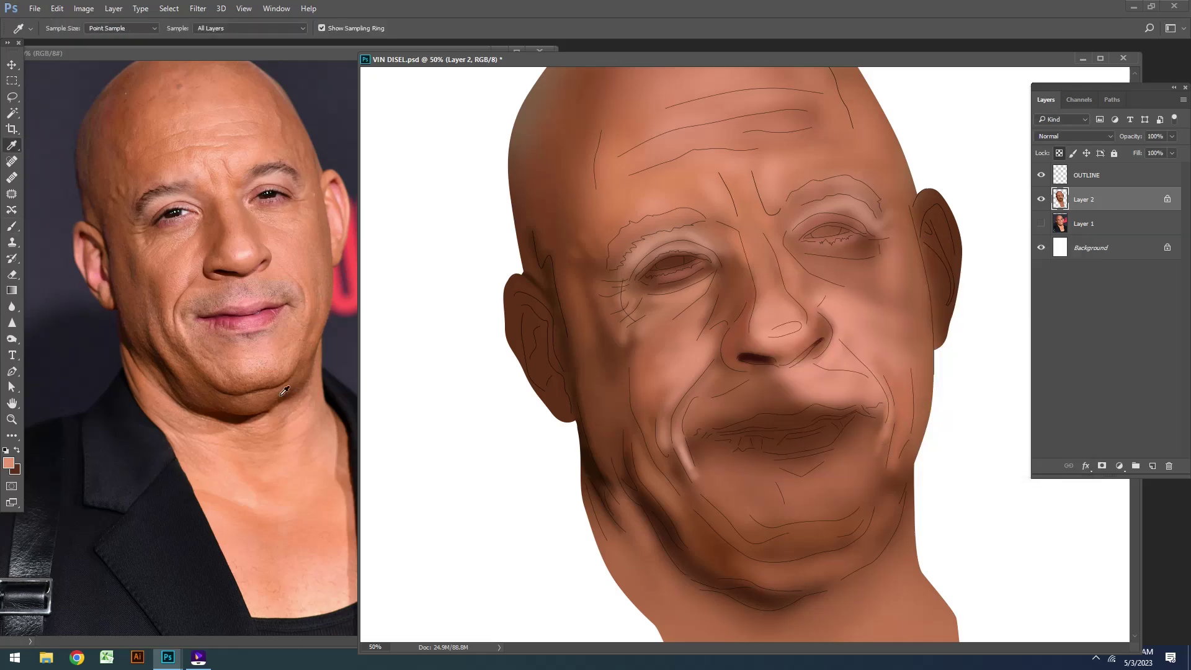
pyautogui.press('b')
pyautogui.moveTo(846, 426)
pyautogui.mouseDown()
pyautogui.moveTo(852, 493)
pyautogui.moveTo(806, 515)
pyautogui.mouseUp()
pyautogui.hotkey('ctrl', 's')
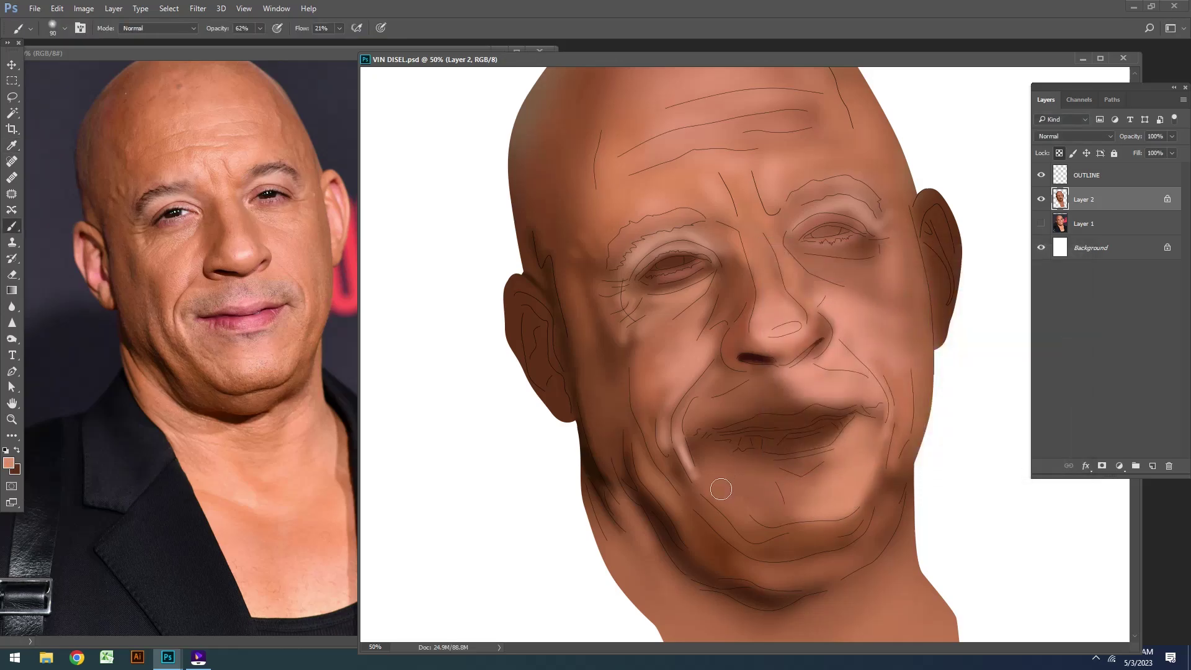
# Step: Smooth the skin between lips and chin with darker brown at 37% opacity
pyautogui.press('[')
pyautogui.press('[')
pyautogui.moveTo(721, 489); pyautogui.dragTo(751, 500)
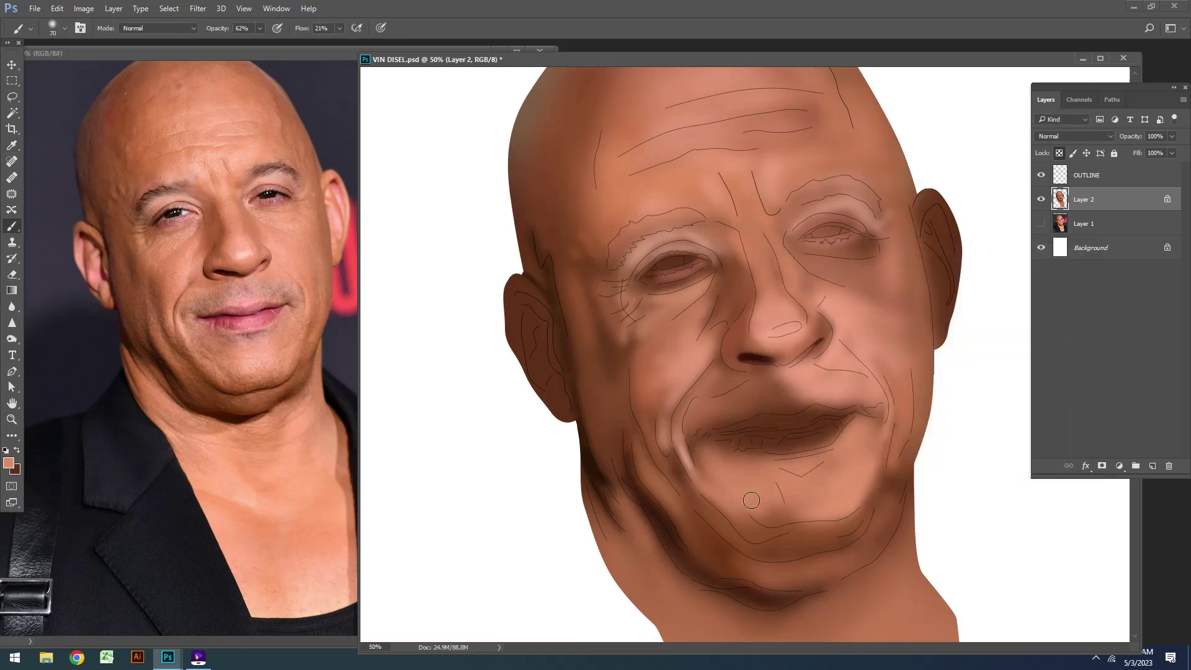
pyautogui.press('[')
pyautogui.press('[')
pyautogui.press('[')
pyautogui.click(890, 372)
pyautogui.click(1044, 269)
pyautogui.moveTo(719, 505); pyautogui.dragTo(758, 520)
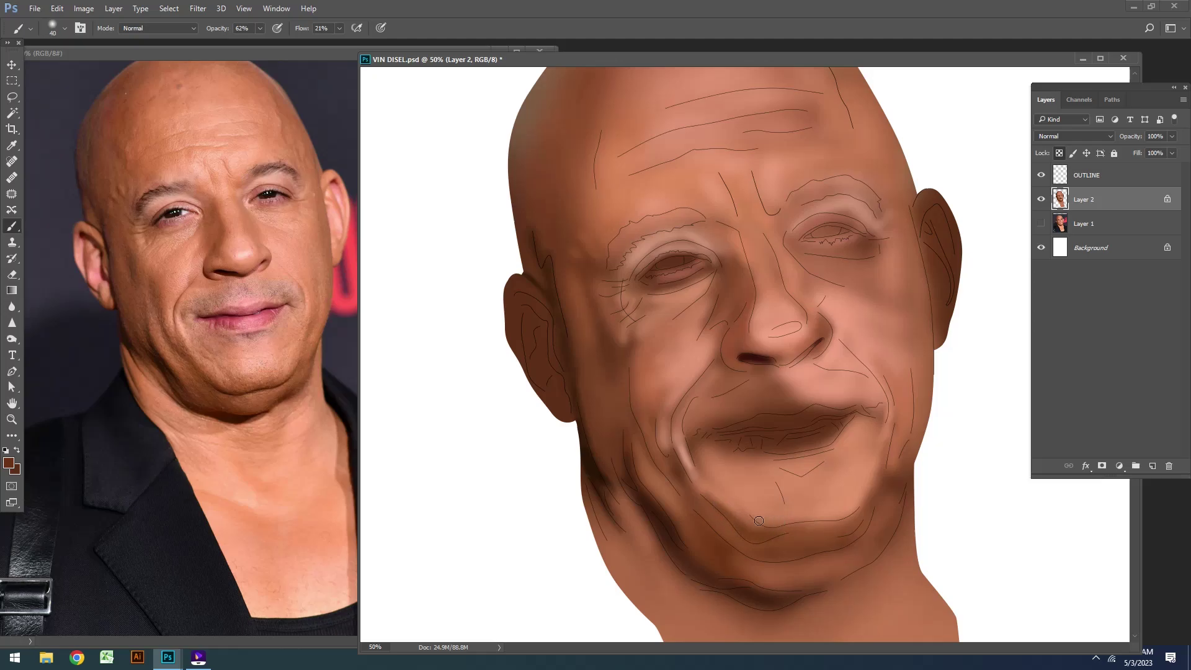
pyautogui.moveTo(260, 28); pyautogui.dragTo(245, 49)
pyautogui.press('[')
pyautogui.press('[')
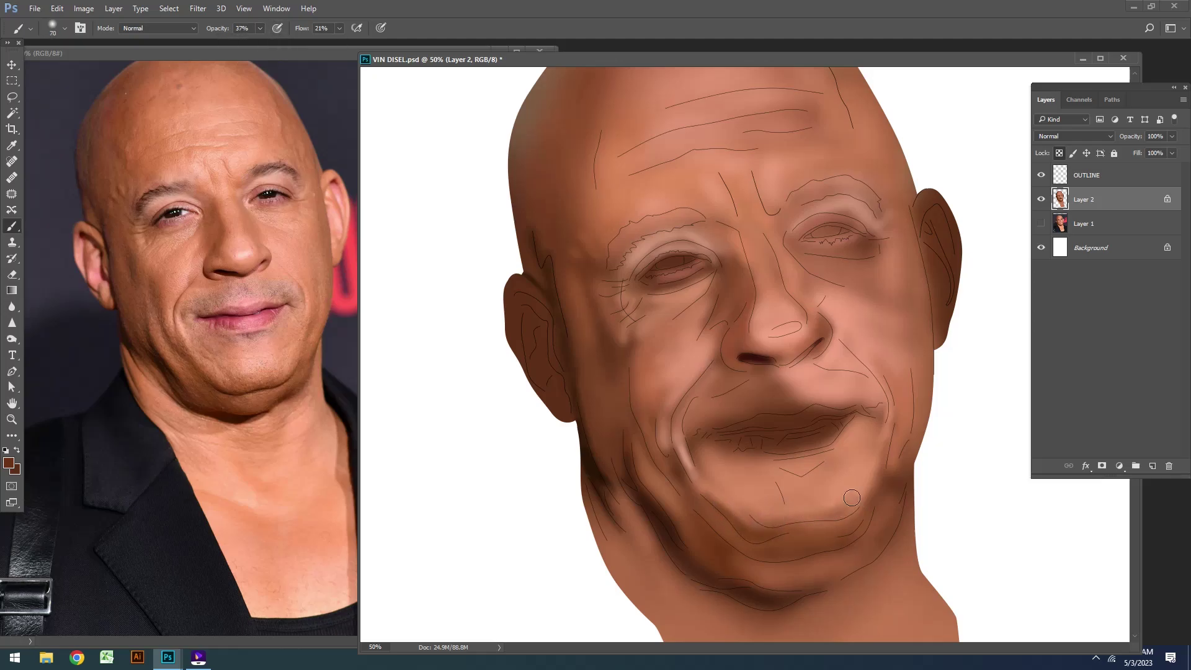
pyautogui.moveTo(756, 518); pyautogui.dragTo(854, 507)
pyautogui.press(']')
pyautogui.press(']')
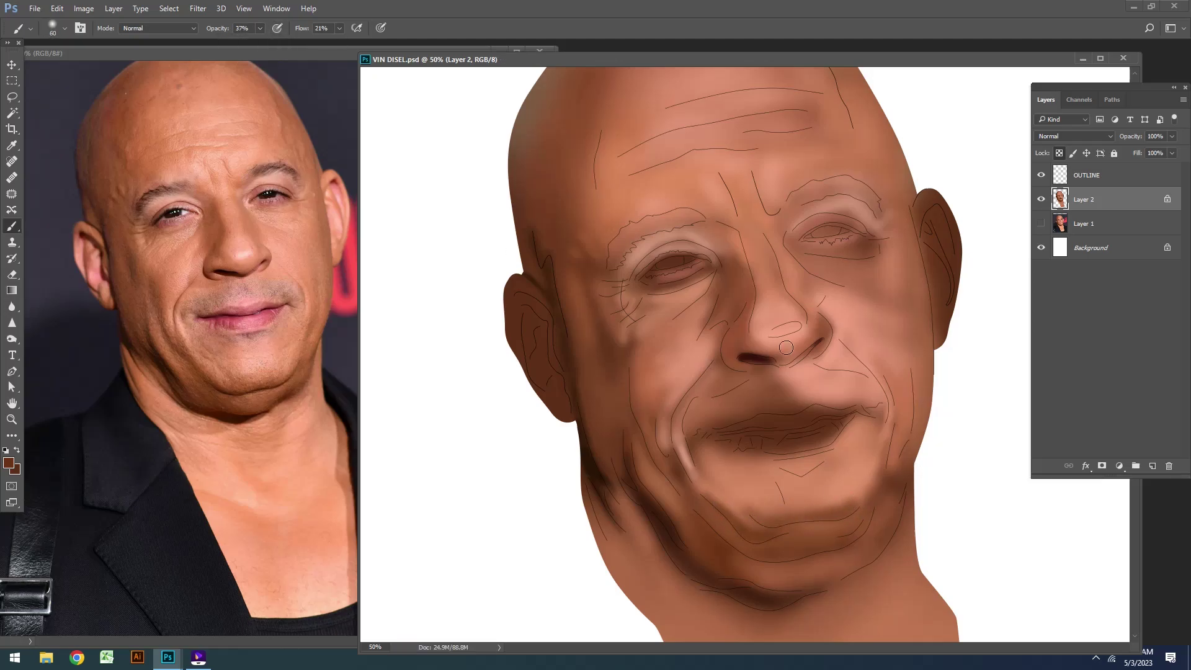
pyautogui.press('[')
# Step: Pick a lighter peach colour and smooth and lighten the skin under the right eye
pyautogui.keyDown('alt'); pyautogui.click(825, 291); pyautogui.keyUp('alt')
pyautogui.moveTo(850, 239); pyautogui.dragTo(864, 244)
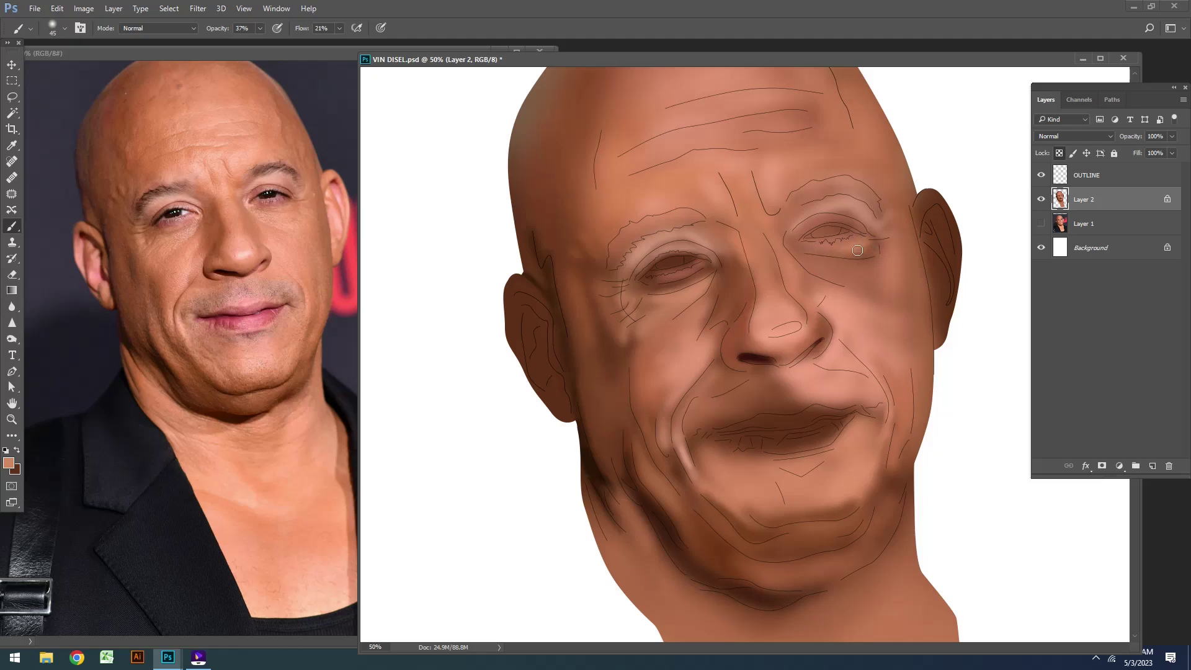
pyautogui.press('[')
pyautogui.press('[')
pyautogui.press('[')
pyautogui.click(1049, 273)
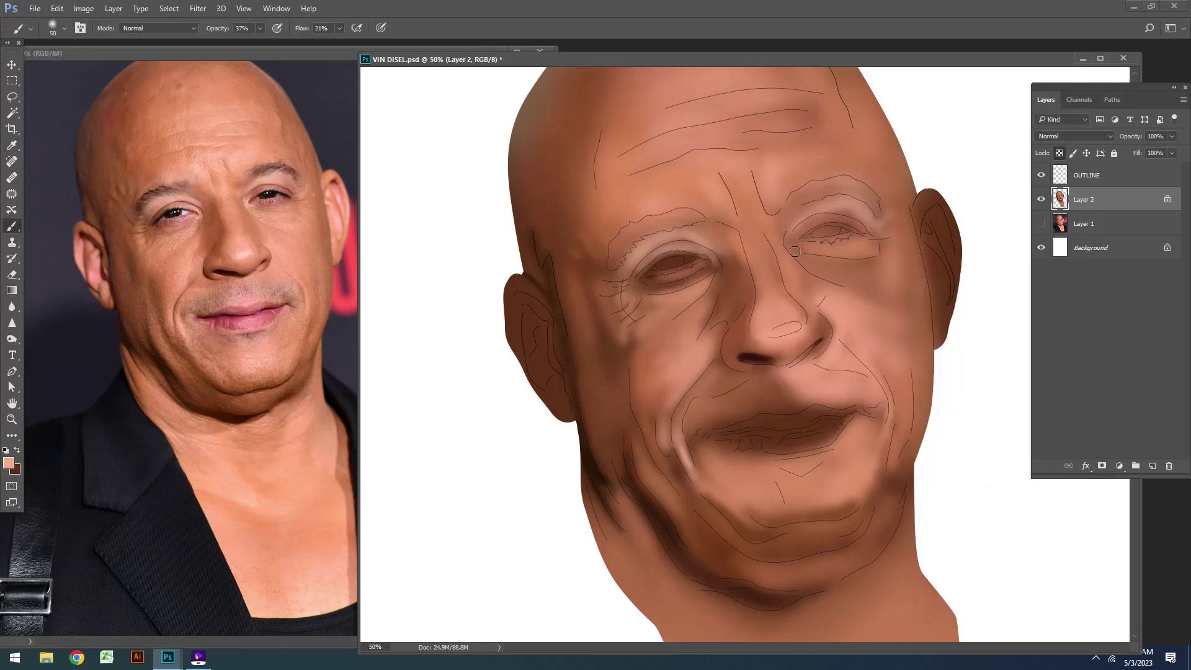
pyautogui.press(']')
pyautogui.moveTo(790, 247); pyautogui.dragTo(856, 276)
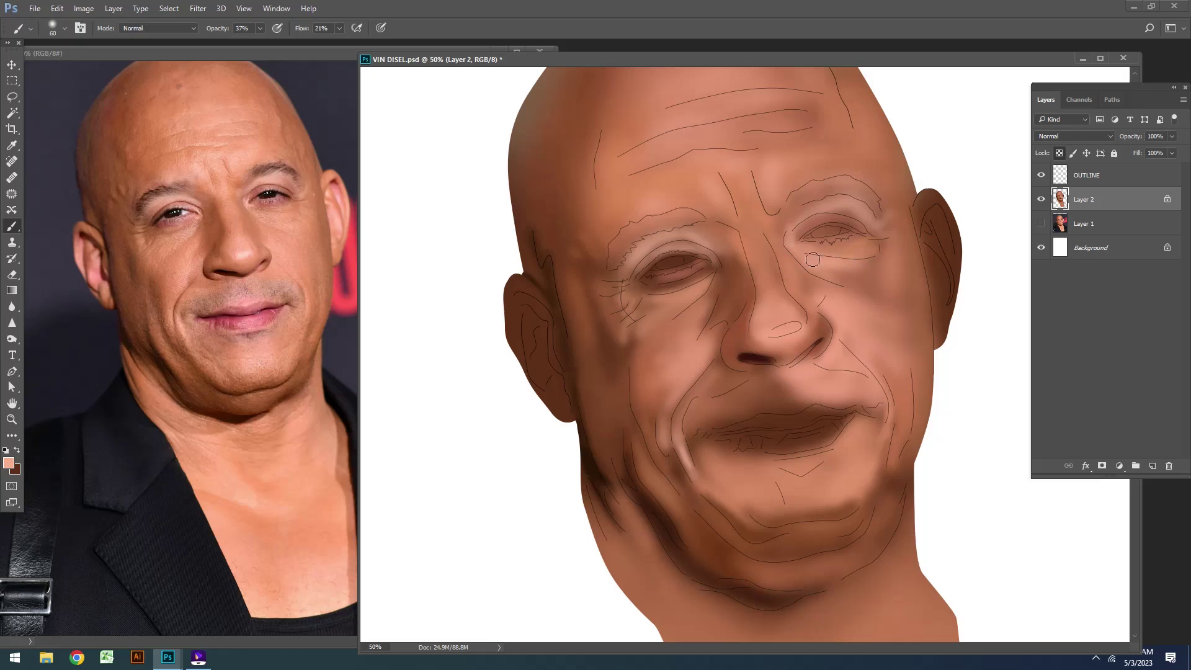
# Step: Sample a lighter pink, raise flow to 37%, soften above both eyebrows, and save
pyautogui.press('i')
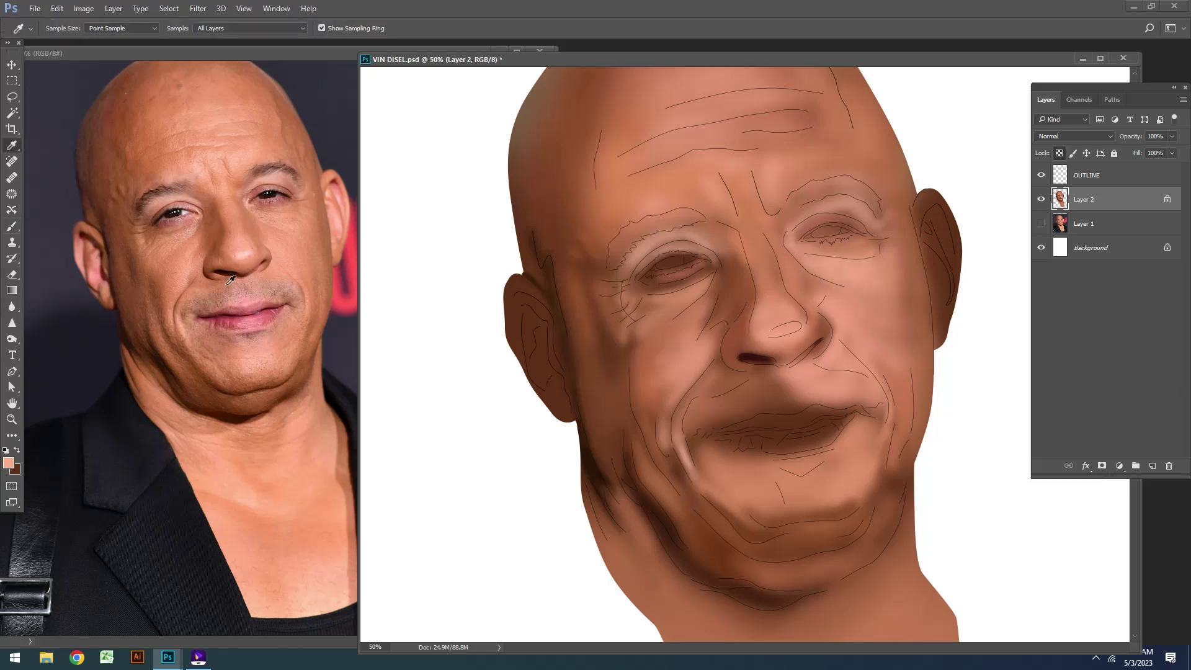
pyautogui.press('b')
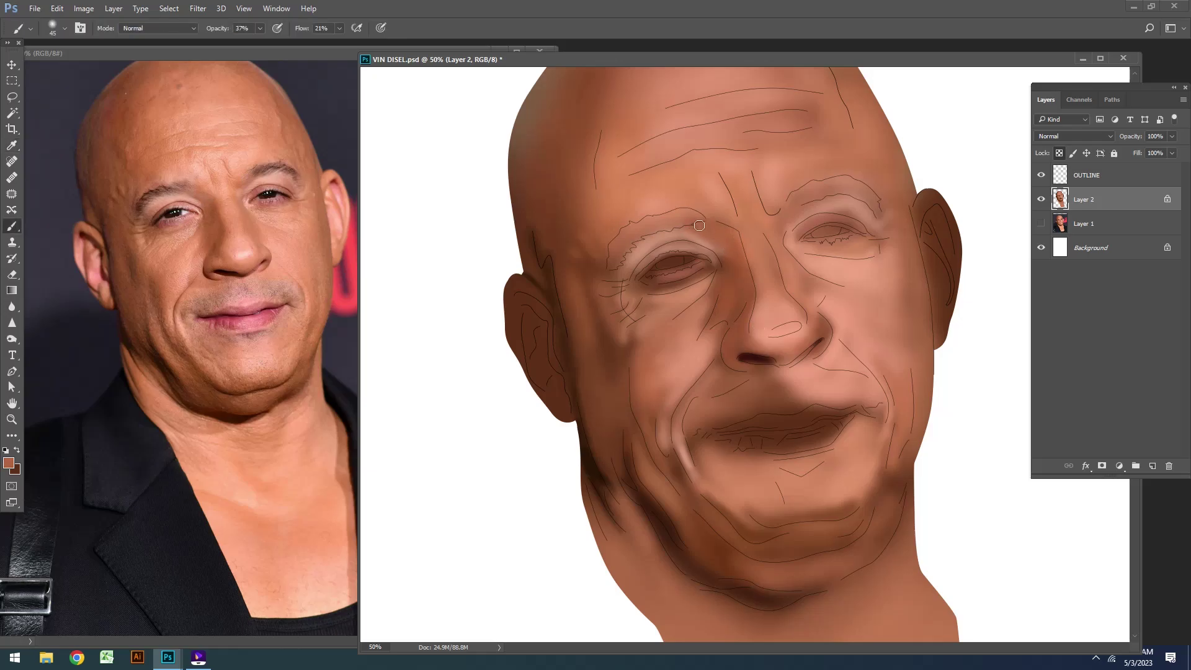
pyautogui.keyDown('alt'); pyautogui.click(736, 247); pyautogui.keyUp('alt')
pyautogui.press('Return')
pyautogui.press('[')
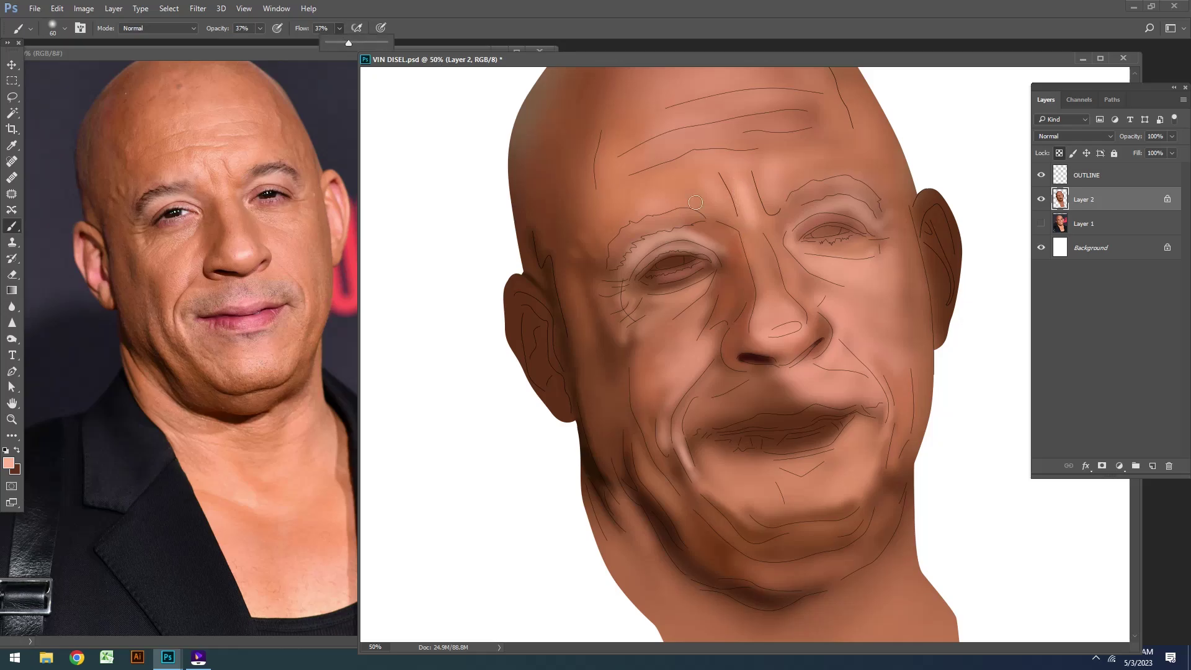
pyautogui.hotkey('shift', '3')
pyautogui.hotkey('shift', '7')
pyautogui.press(']')
pyautogui.press(']')
pyautogui.moveTo(765, 190); pyautogui.dragTo(806, 168)
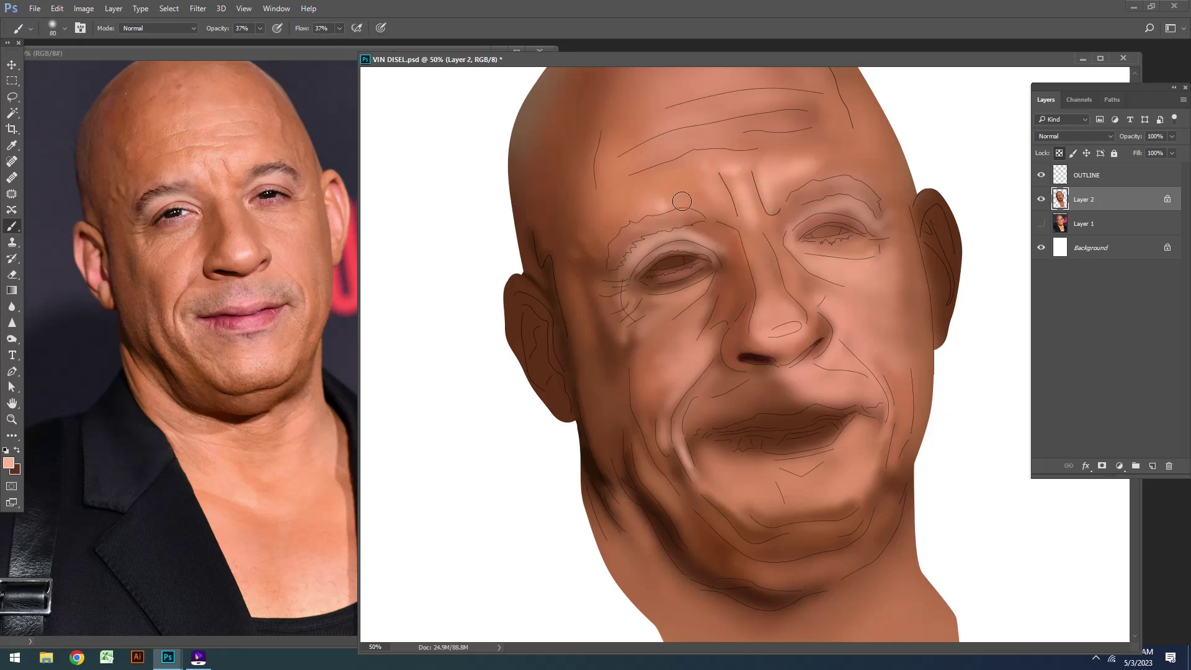
pyautogui.moveTo(681, 201); pyautogui.dragTo(657, 209)
pyautogui.hotkey('ctrl', 's')
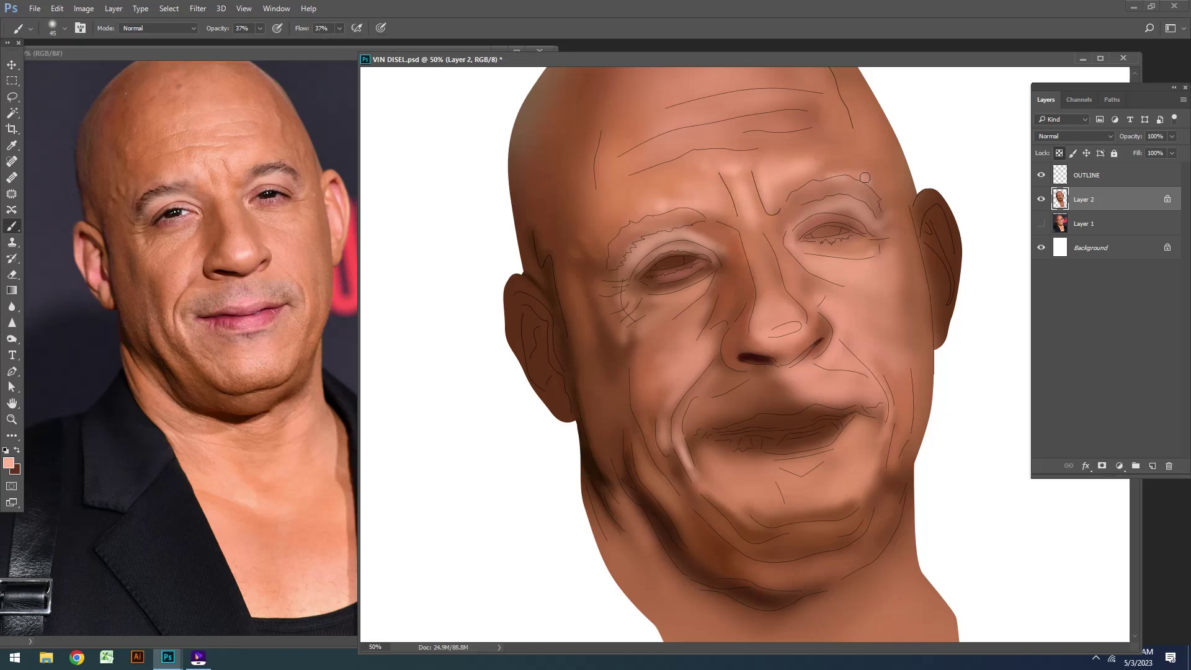
# Step: Sample skin tones from the reference photo and the painting, adjust brush size, and save
pyautogui.press('[')
pyautogui.press('[')
pyautogui.press('[')
pyautogui.press('i')
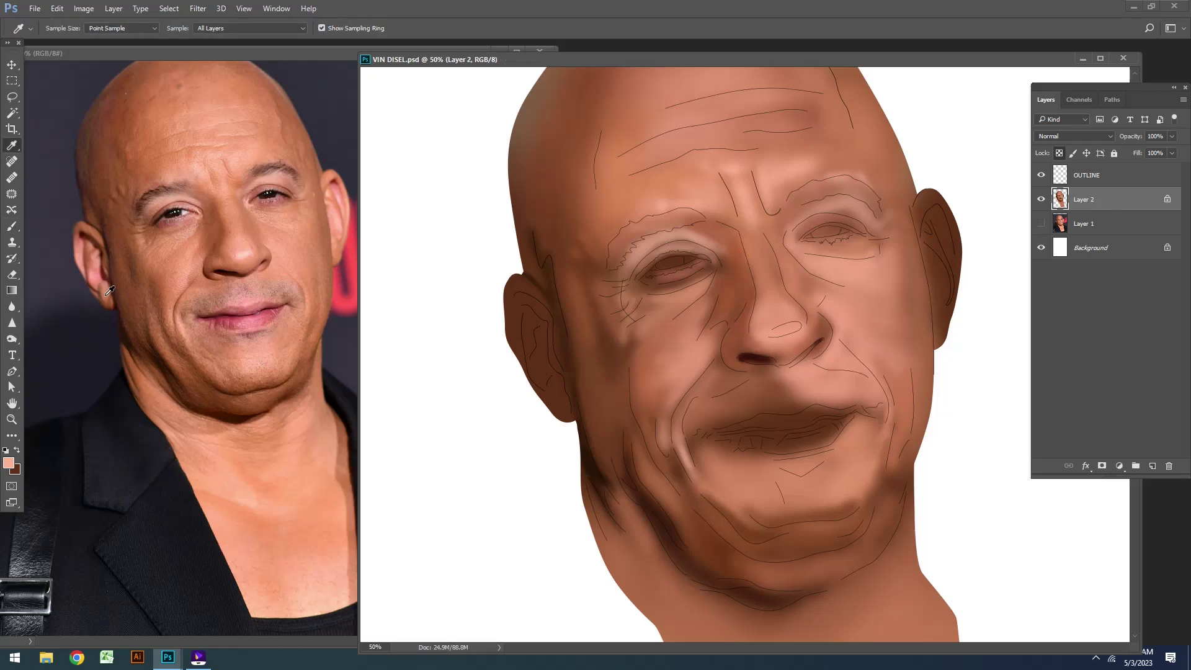
pyautogui.click(125, 295)
pyautogui.press('b')
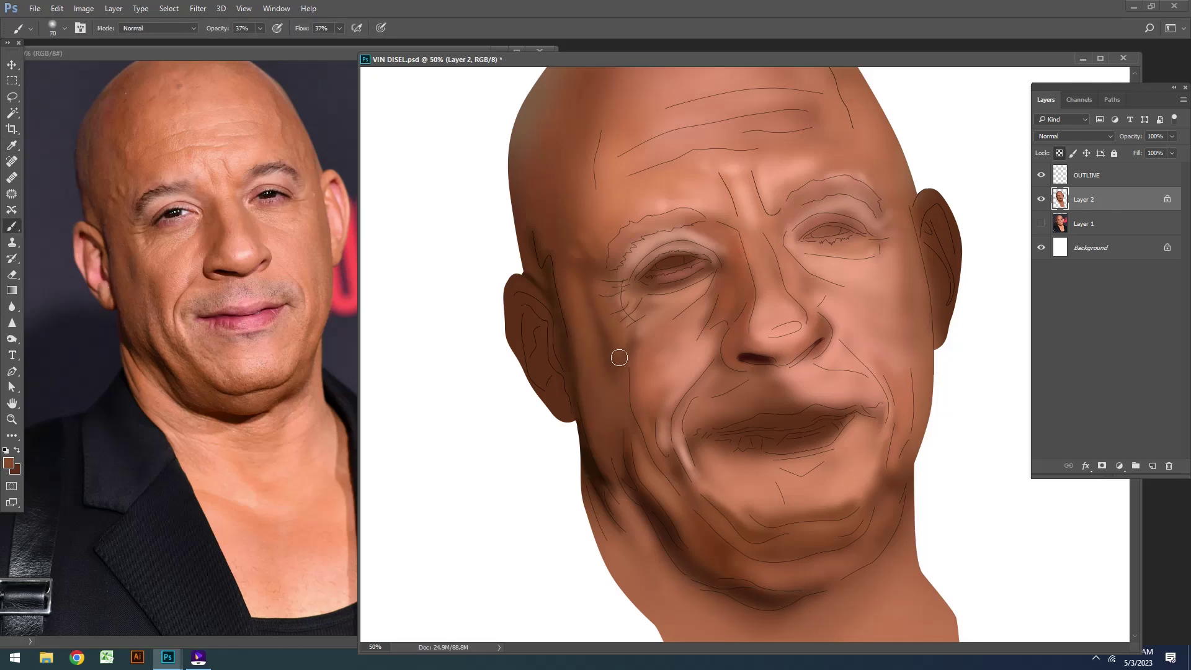
pyautogui.keyDown('alt'); pyautogui.click(620, 353); pyautogui.keyUp('alt')
pyautogui.press(']')
pyautogui.press(']')
pyautogui.press(']')
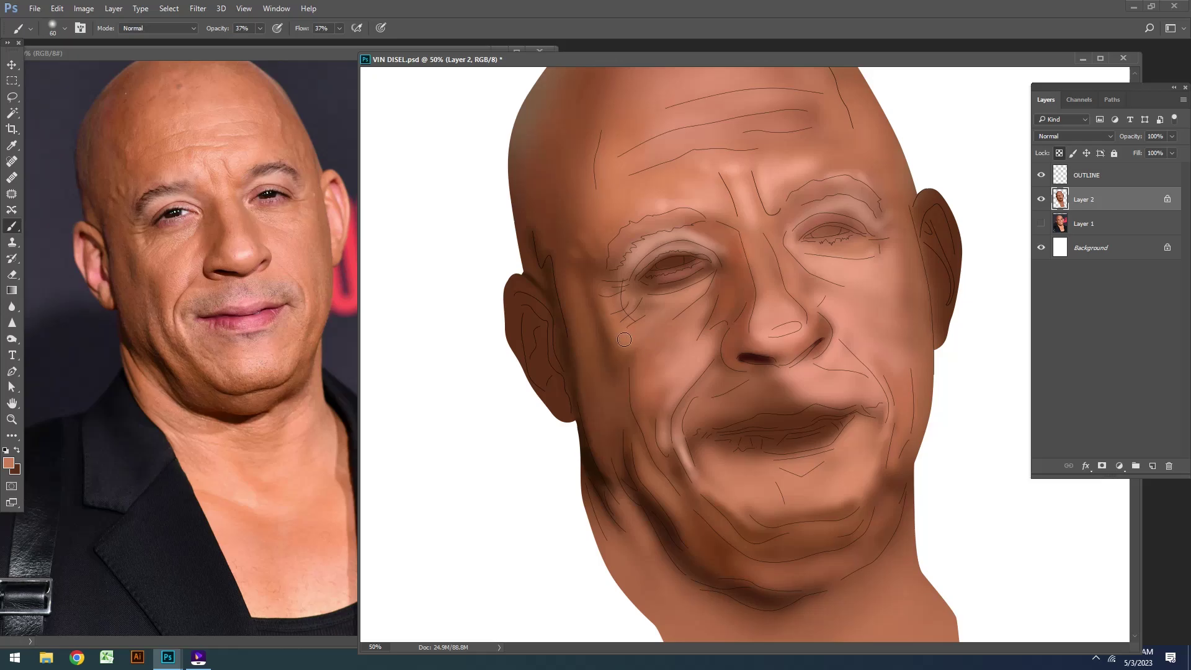
pyautogui.keyDown('alt'); pyautogui.click(629, 353); pyautogui.keyUp('alt')
pyautogui.press('[')
pyautogui.press('[')
pyautogui.hotkey('ctrl', 's')
# Step: Reposition the painting window and lighten the skin around the mouth
pyautogui.moveTo(678, 59); pyautogui.dragTo(606, 65)
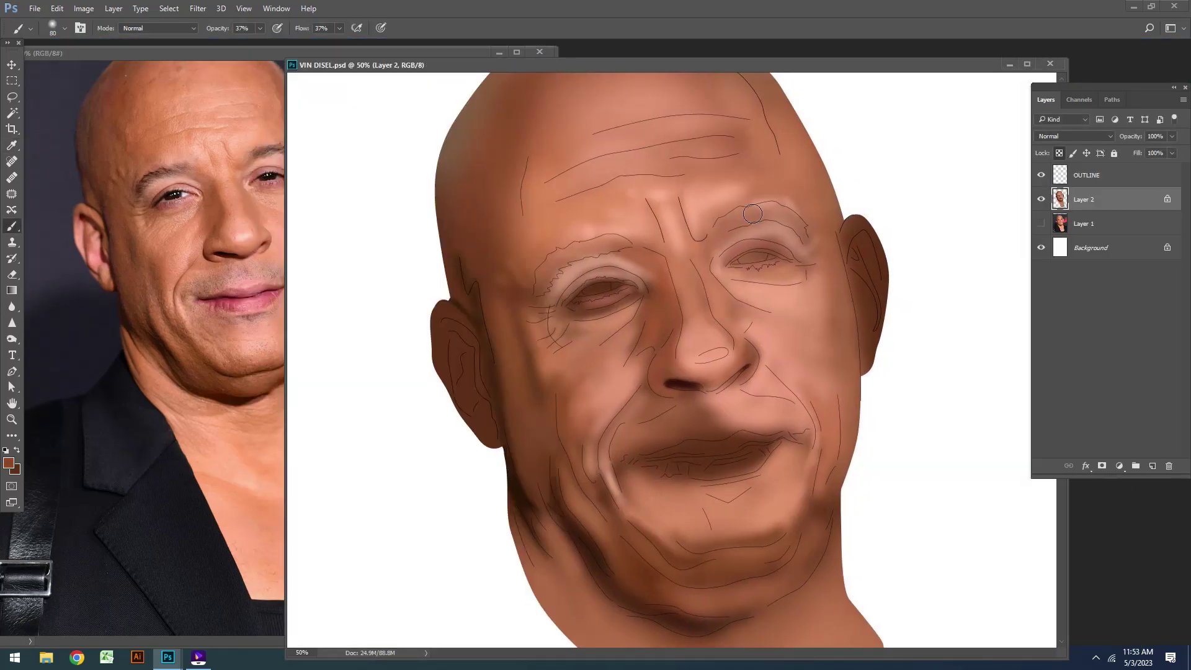
pyautogui.press('i')
pyautogui.press('b')
pyautogui.moveTo(695, 409); pyautogui.dragTo(614, 449)
pyautogui.moveTo(679, 418); pyautogui.dragTo(789, 428)
# Step: Pick a greenish tone and paint it softly above the upper lip
pyautogui.click(9, 462)
pyautogui.click(886, 378)
pyautogui.click(1046, 268)
pyautogui.moveTo(302, 28); pyautogui.dragTo(296, 28)
pyautogui.press(']')
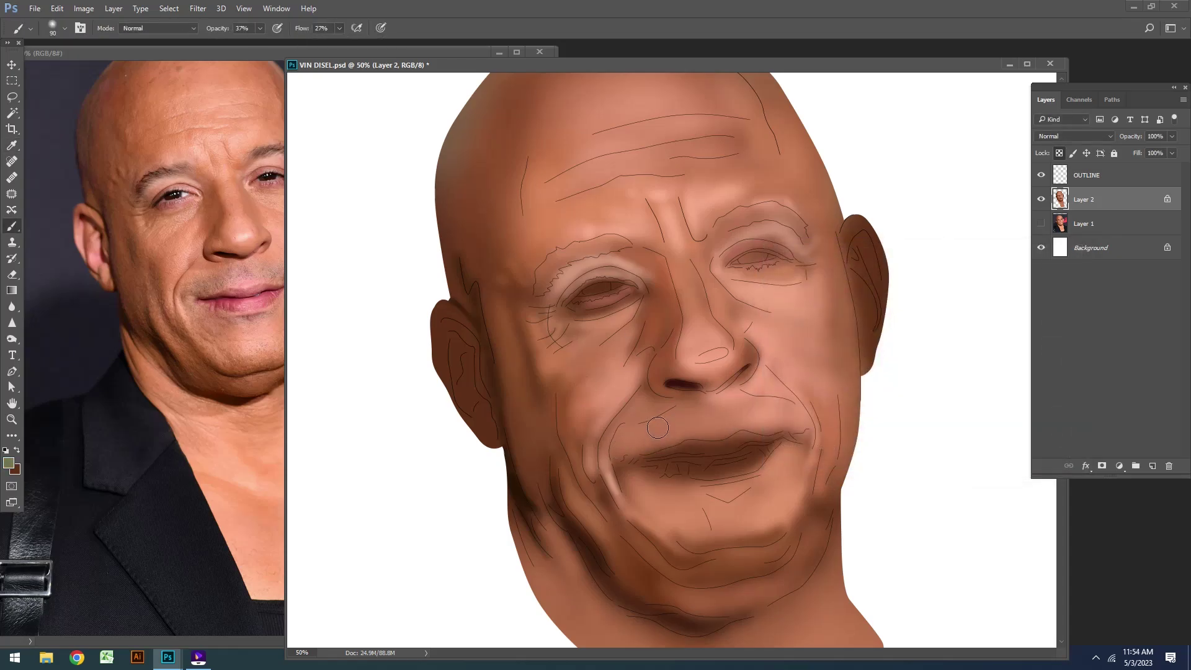
pyautogui.moveTo(685, 431); pyautogui.dragTo(795, 411)
# Step: Paint reference-lip pink over the upper lip, then brighten both lip areas with a tan tone
pyautogui.moveTo(777, 64); pyautogui.dragTo(846, 65)
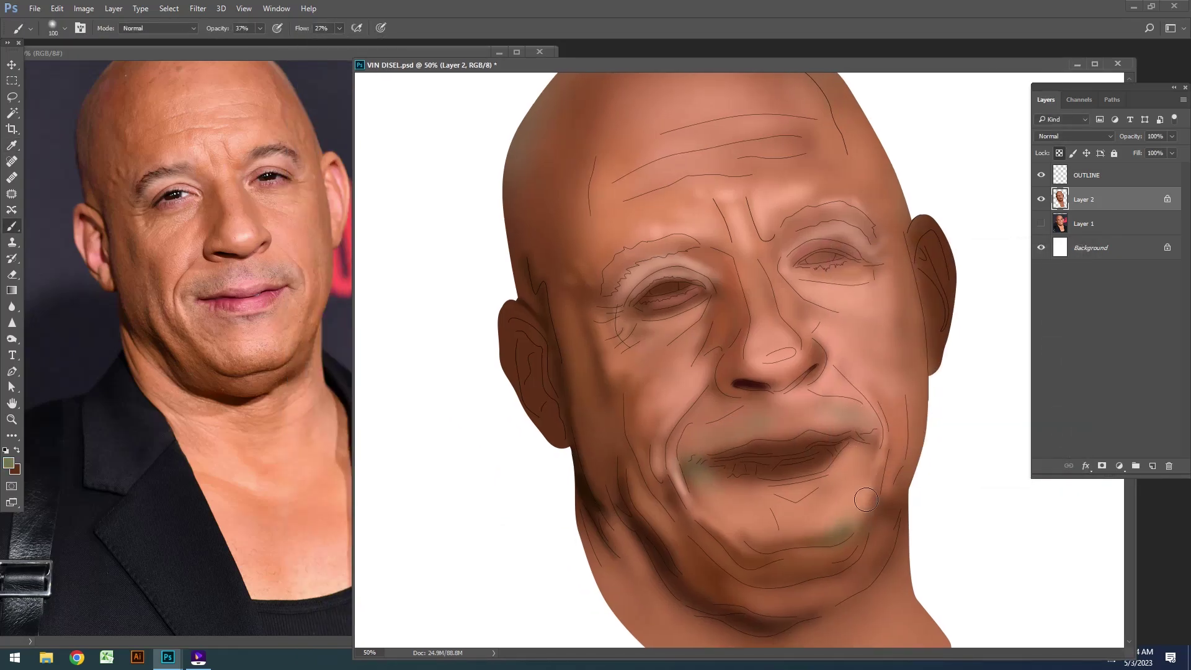
pyautogui.press('[')
pyautogui.keyDown('alt'); pyautogui.click(239, 287); pyautogui.keyUp('alt')
pyautogui.press(']')
pyautogui.press(']')
pyautogui.press(']')
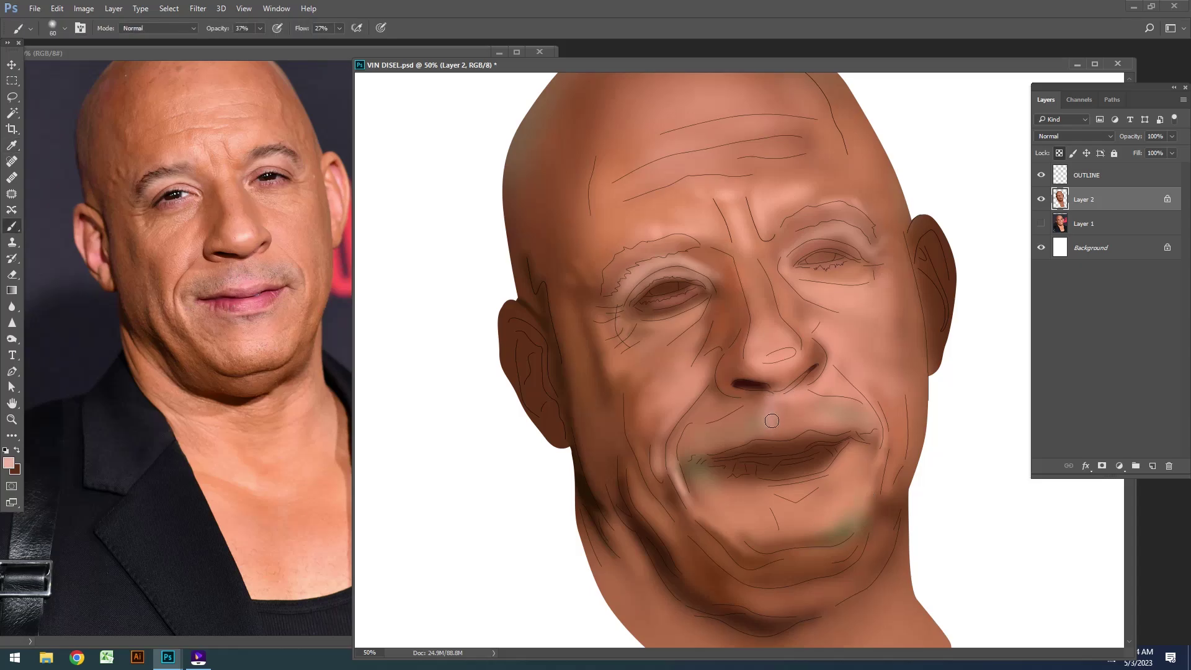
pyautogui.moveTo(762, 403); pyautogui.dragTo(856, 414)
pyautogui.keyDown('alt'); pyautogui.click(291, 347); pyautogui.keyUp('alt')
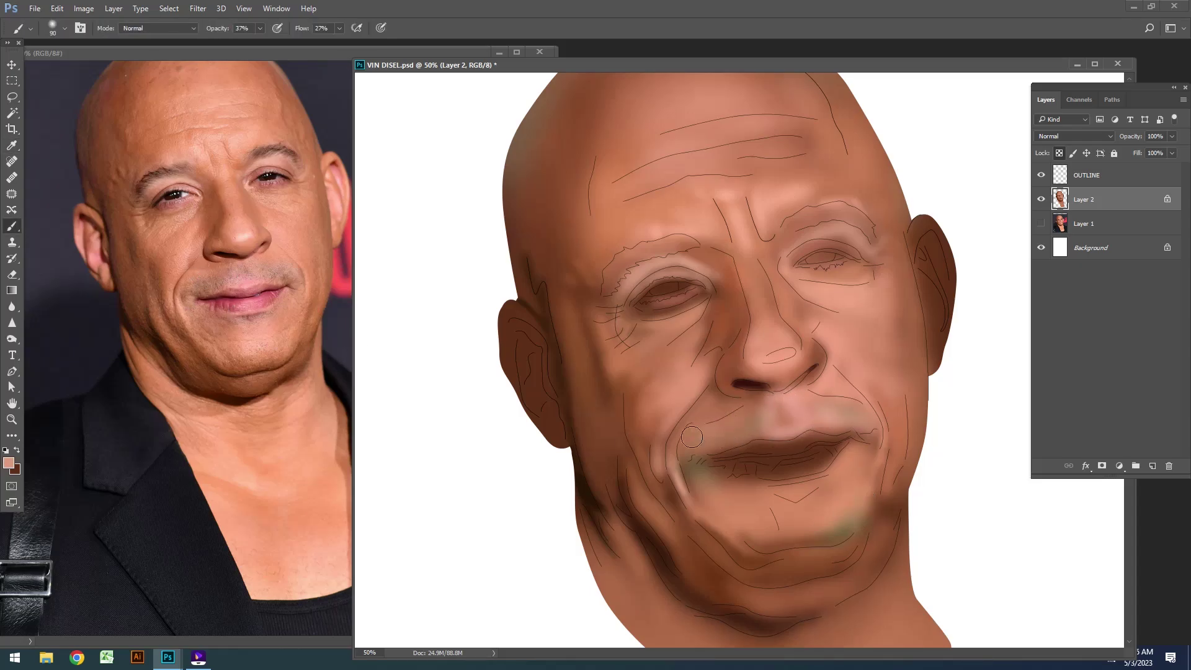
pyautogui.moveTo(689, 434); pyautogui.dragTo(757, 413)
pyautogui.moveTo(697, 477); pyautogui.dragTo(745, 459)
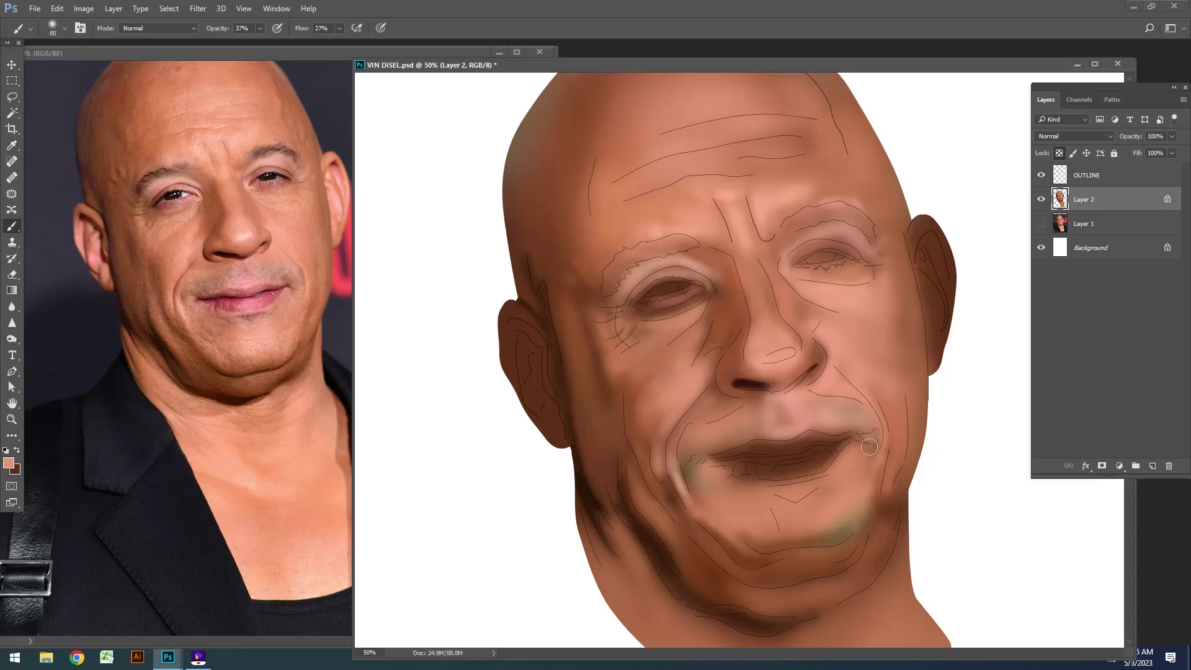
# Step: Zoom in, sample a reddish skin tone, and lighten the lower eyelid of the left eye
pyautogui.hotkey('ctrl', '+')
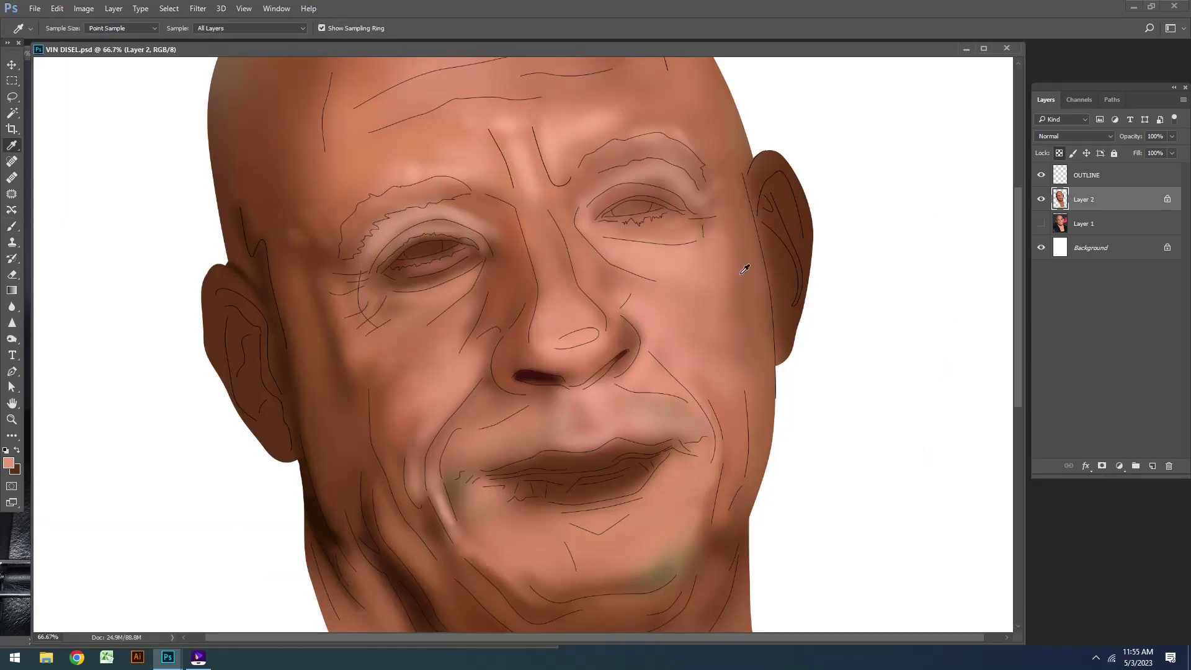
pyautogui.keyDown('alt'); pyautogui.click(622, 308); pyautogui.keyUp('alt')
pyautogui.press('[')
pyautogui.press('[')
pyautogui.press('[')
pyautogui.press('[')
pyautogui.moveTo(622, 307); pyautogui.dragTo(663, 288)
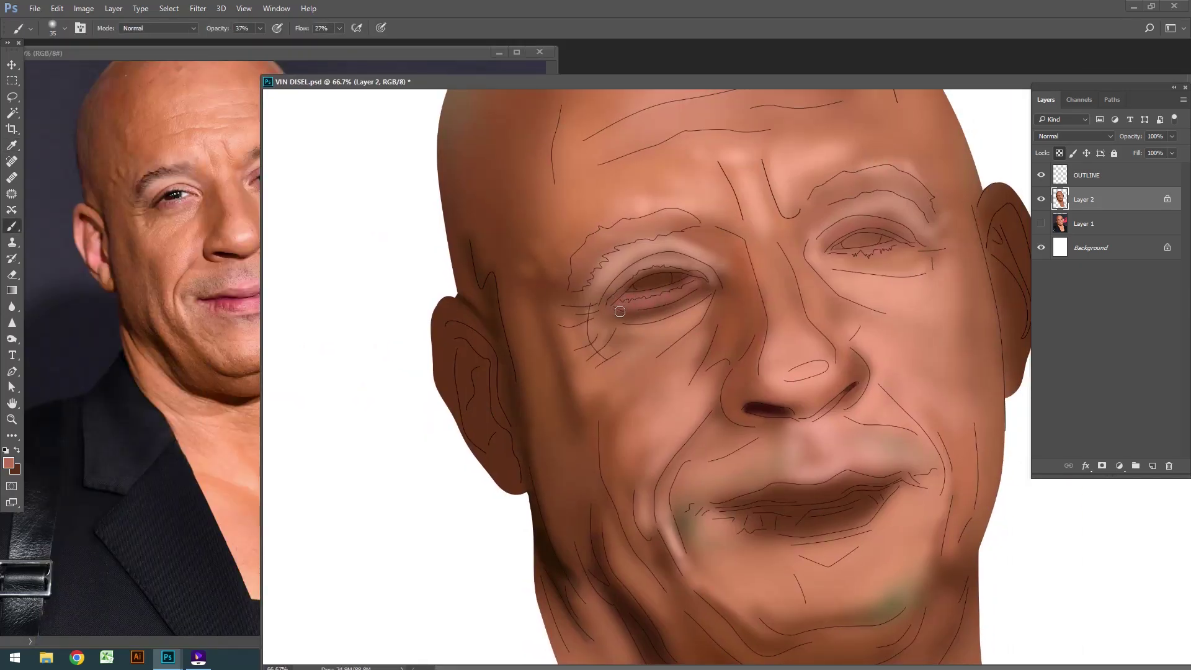
pyautogui.keyDown('alt'); pyautogui.click(668, 242); pyautogui.keyUp('alt')
pyautogui.hotkey('ctrl', '-')
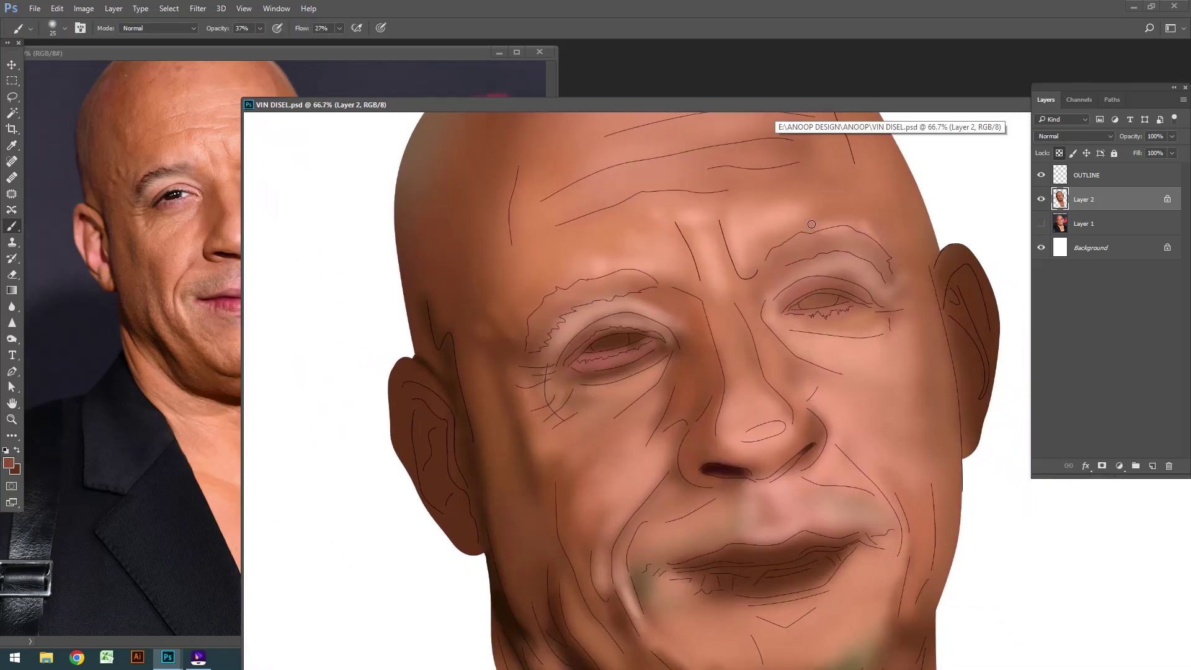
pyautogui.press(']')
pyautogui.press(']')
pyautogui.press(']')
pyautogui.press('[')
pyautogui.press('[')
pyautogui.press('[')
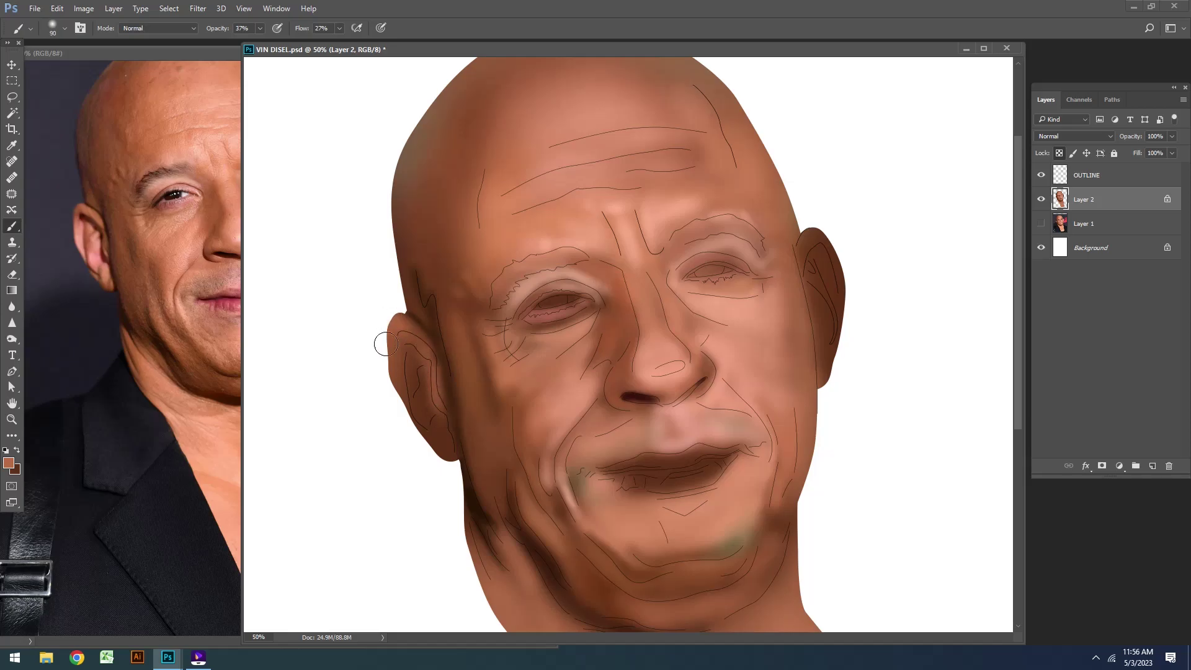
# Step: Lighten the left ear's outer rim, inner area and lower edge with light pink strokes
pyautogui.moveTo(385, 340); pyautogui.dragTo(424, 423)
pyautogui.press('[')
pyautogui.press('[')
pyautogui.press('[')
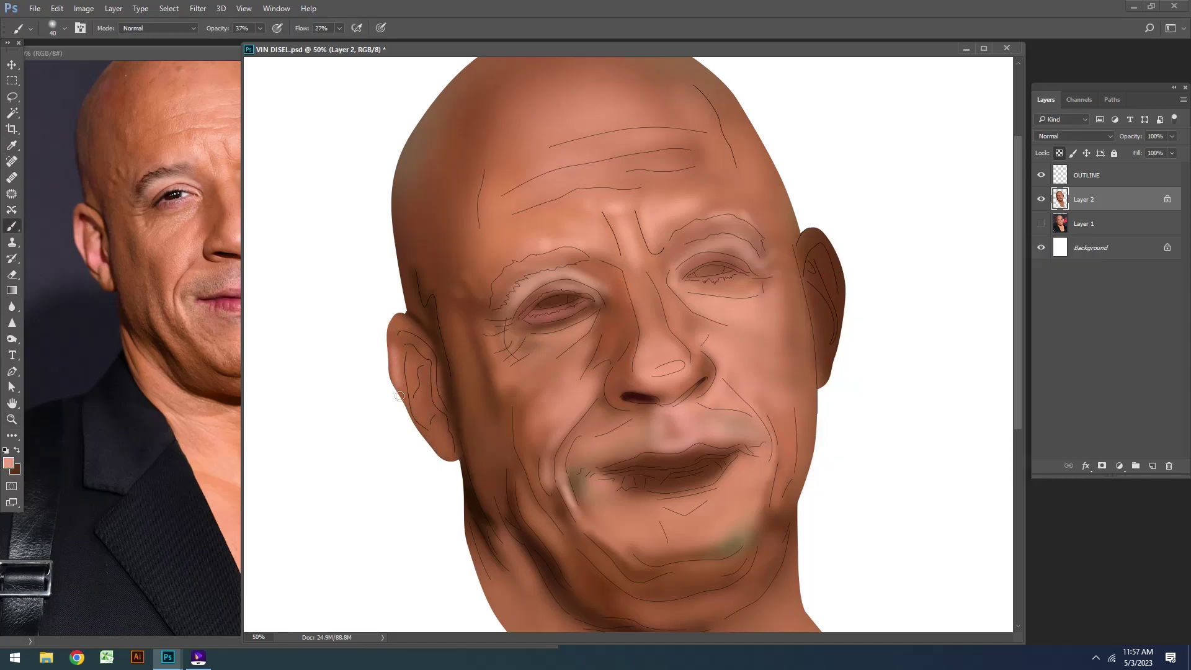
pyautogui.moveTo(400, 338)
pyautogui.mouseDown()
pyautogui.moveTo(390, 384)
pyautogui.moveTo(387, 325)
pyautogui.mouseUp()
pyautogui.press(']')
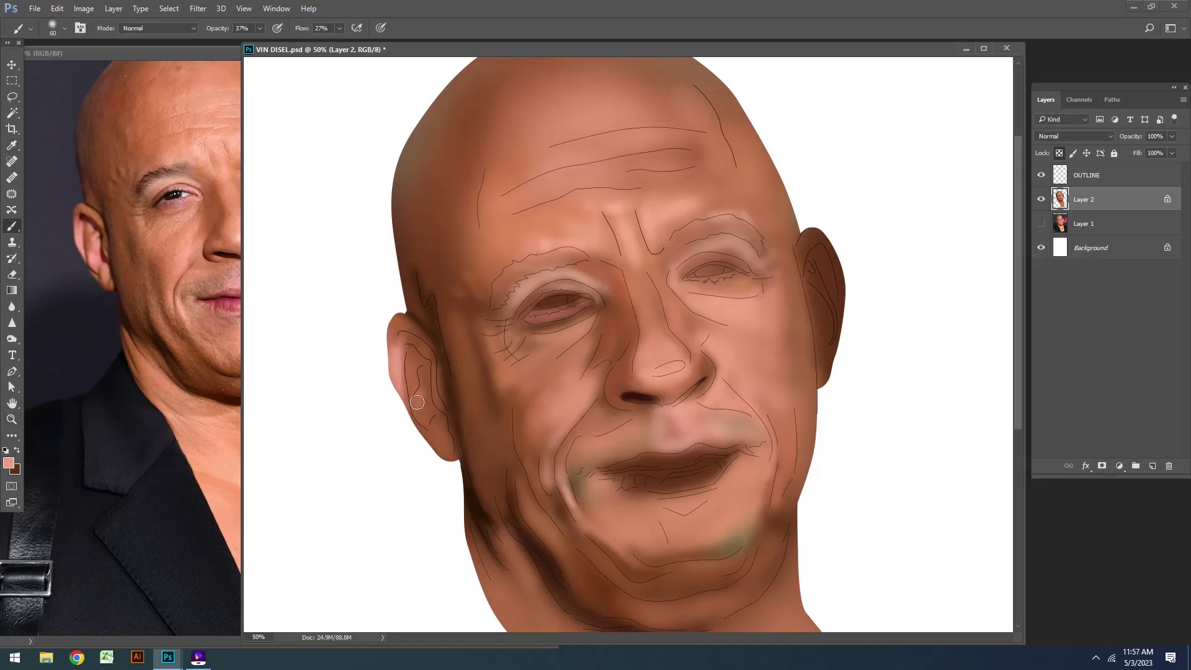
pyautogui.moveTo(421, 416); pyautogui.dragTo(416, 353)
pyautogui.press(']')
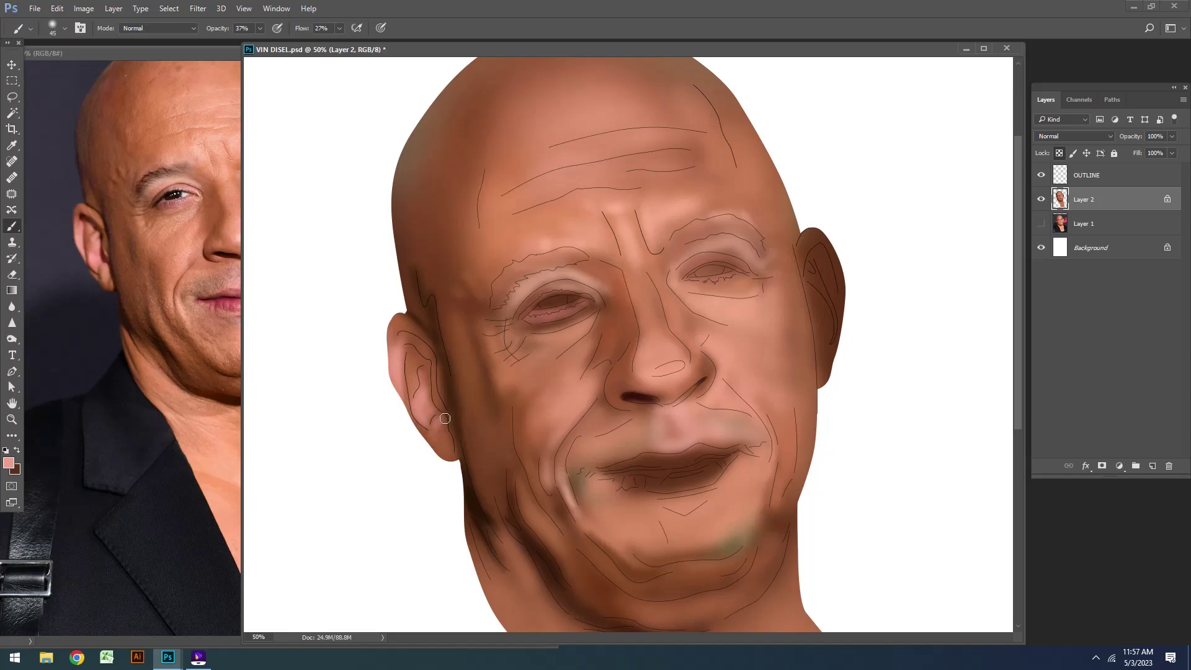
pyautogui.moveTo(444, 418); pyautogui.dragTo(456, 462)
# Step: Darken the ear's inner fold with a small brush, then adjust the paint colour and check the ear zoomed in
pyautogui.press('[')
pyautogui.press('[')
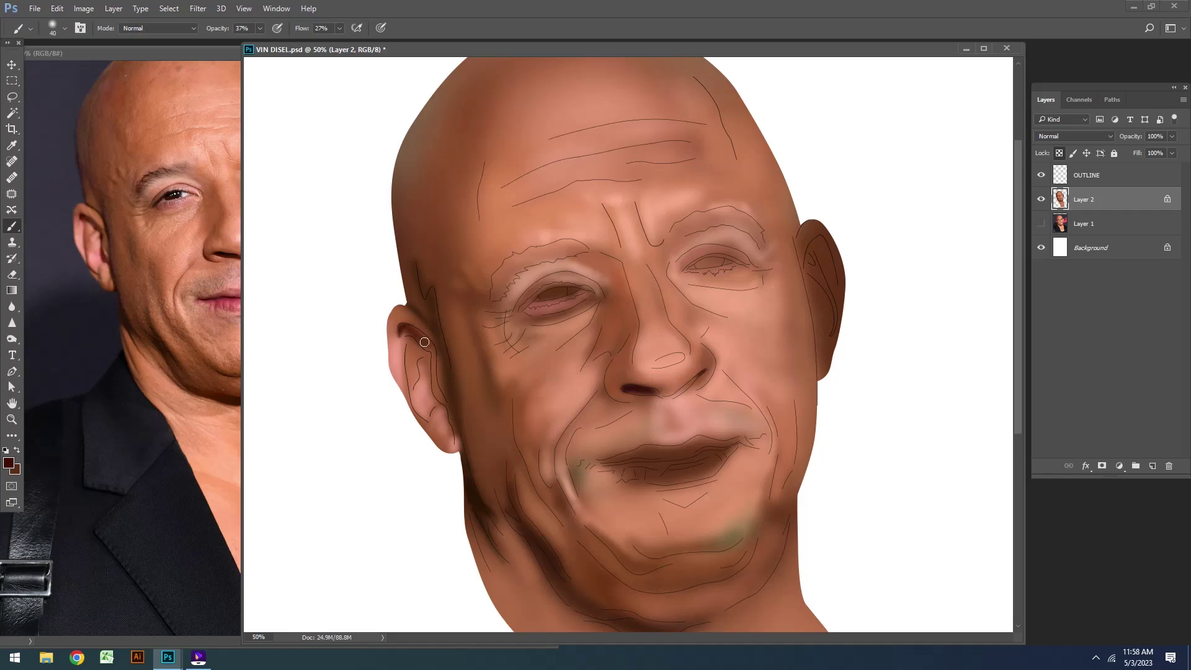
pyautogui.press('[')
pyautogui.moveTo(407, 343); pyautogui.dragTo(411, 399)
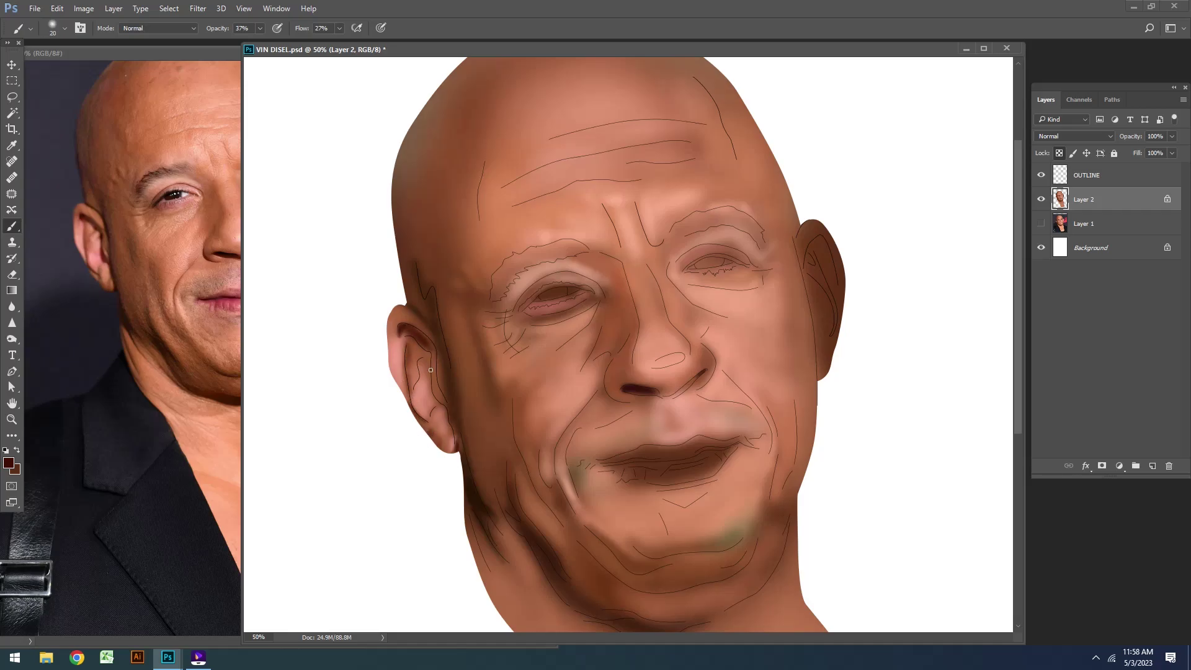
pyautogui.press(']')
pyautogui.press(']')
pyautogui.press(']')
pyautogui.press('Return')
pyautogui.hotkey('ctrl', '+')
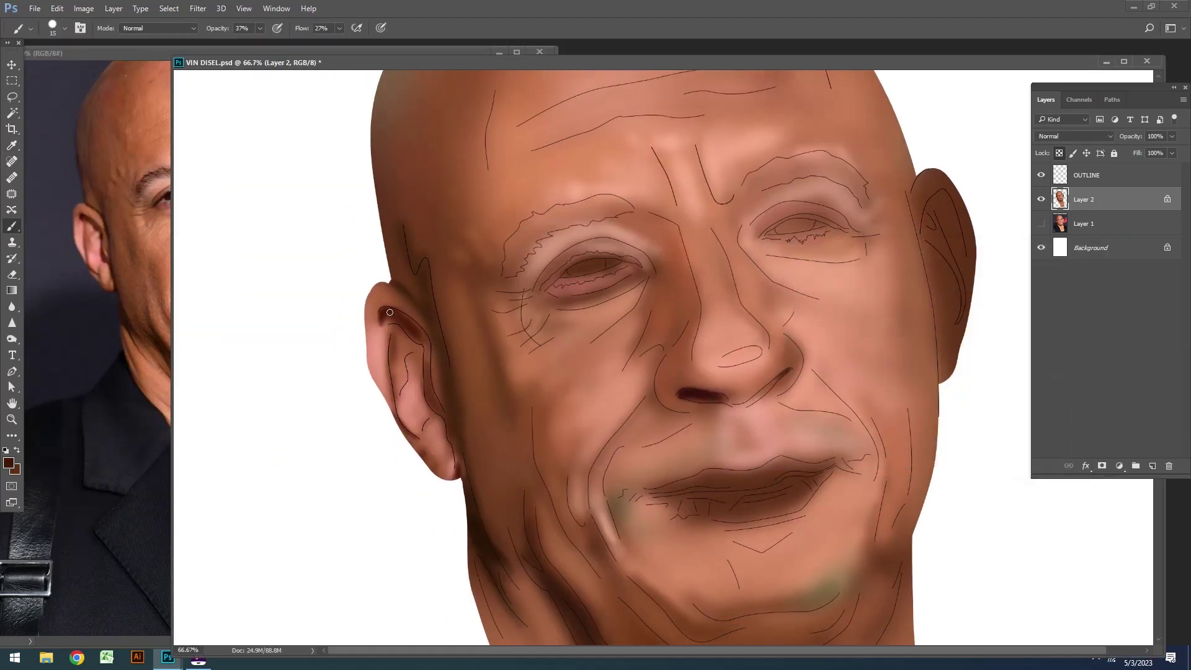
pyautogui.press(']')
pyautogui.press(']')
pyautogui.press(']')
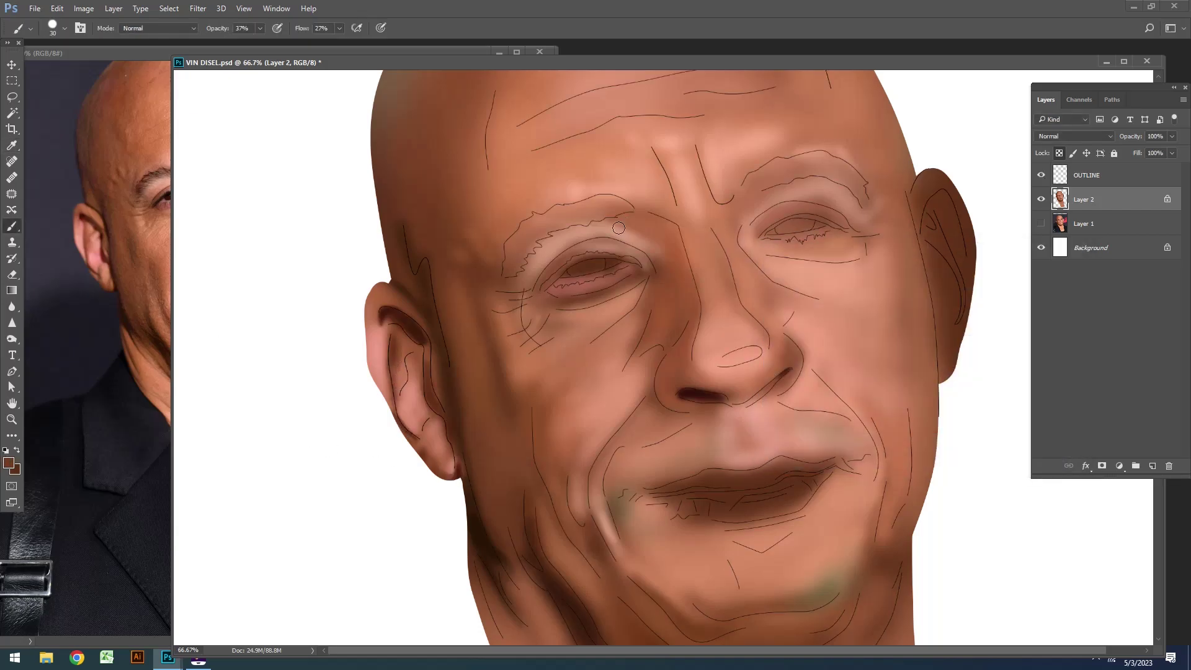
pyautogui.hotkey('ctrl', '-')
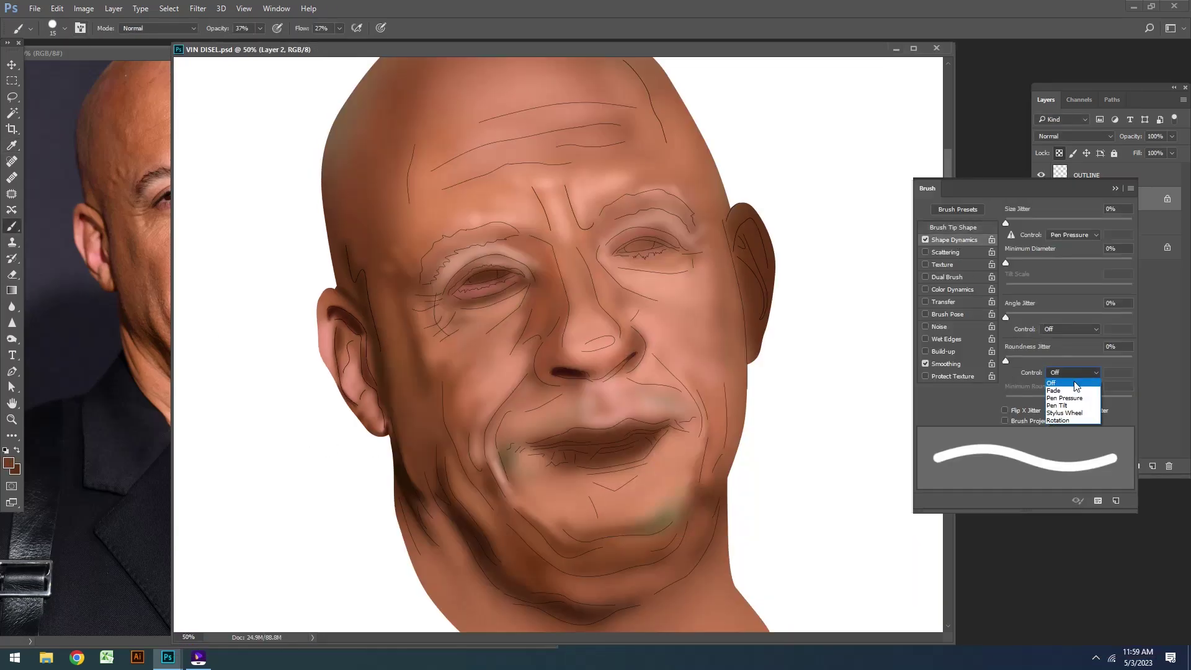
# Step: Place the painting beside the reference and brush a light pink highlight across the forehead
pyautogui.press('[')
pyautogui.moveTo(434, 49); pyautogui.dragTo(543, 58)
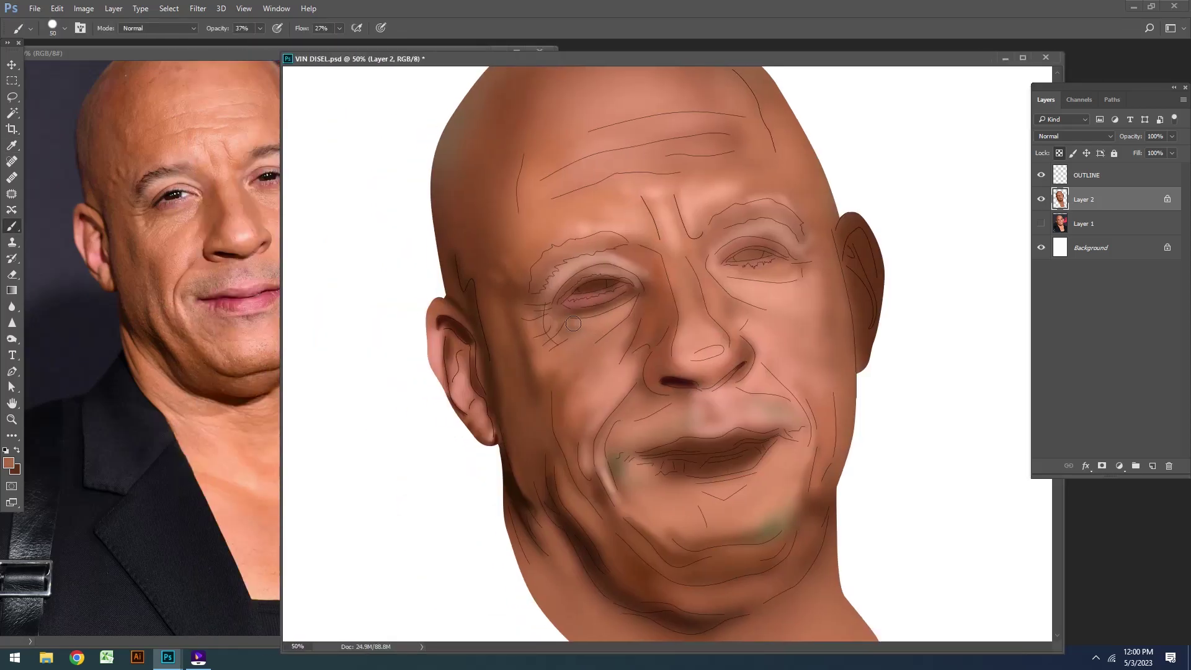
pyautogui.press('[')
pyautogui.rightClick(491, 294)
pyautogui.press('F5')
pyautogui.press('F5')
pyautogui.press(']')
pyautogui.press(']')
pyautogui.press(']')
pyautogui.keyDown('alt'); pyautogui.click(487, 168); pyautogui.keyUp('alt')
pyautogui.moveTo(568, 150); pyautogui.dragTo(620, 143)
# Step: Raise the brush flow to 93% and save the portrait
pyautogui.moveTo(339, 28); pyautogui.dragTo(372, 42)
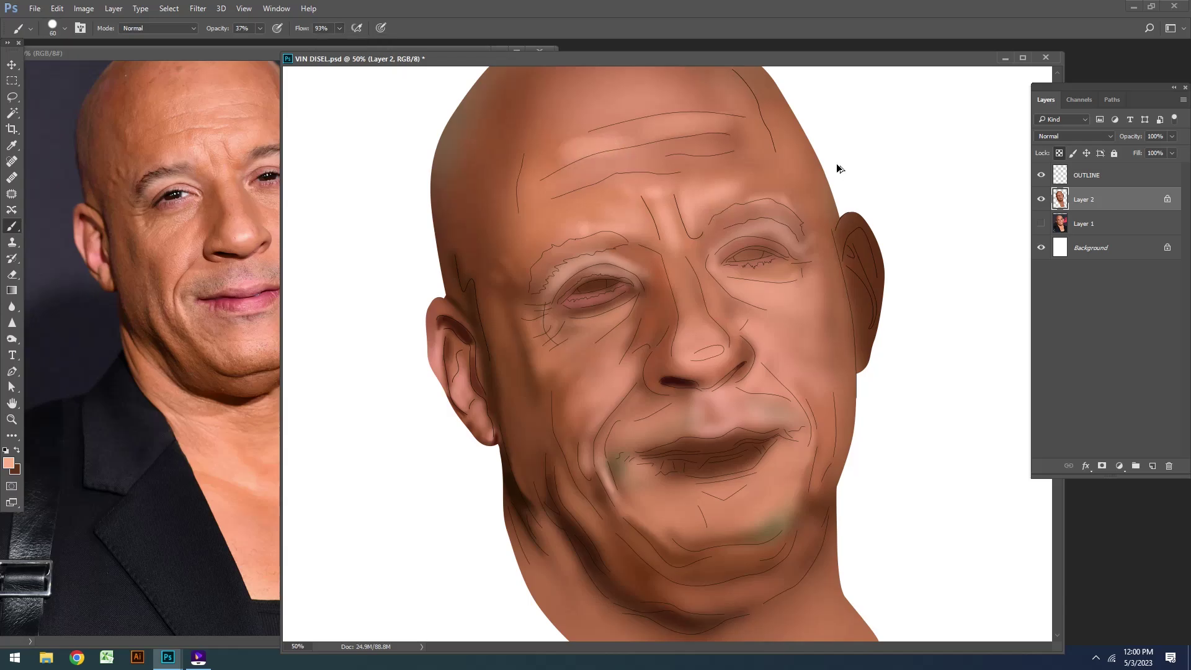
pyautogui.press(']')
pyautogui.press(']')
pyautogui.press(']')
pyautogui.hotkey('ctrl', 's')
pyautogui.press('[')
pyautogui.press('[')
pyautogui.press('[')
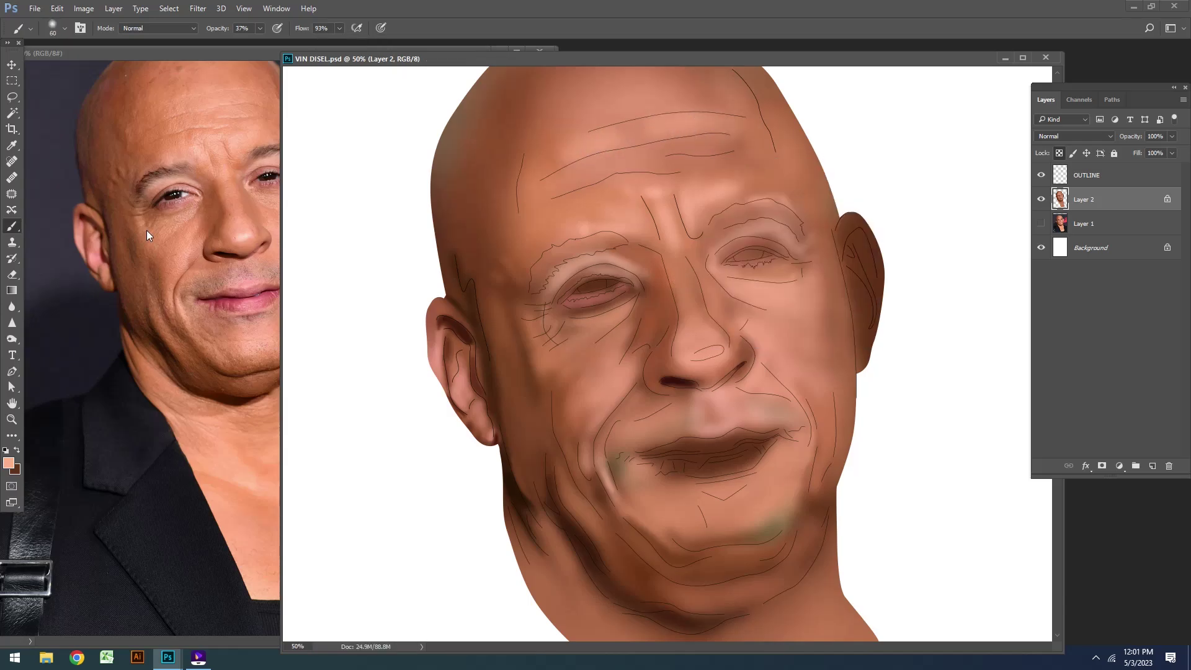
# Step: Lower flow to 35% and lighten the left eye's lower eyelid with sampled skin tones
pyautogui.keyDown('alt'); pyautogui.click(146, 230); pyautogui.keyUp('alt')
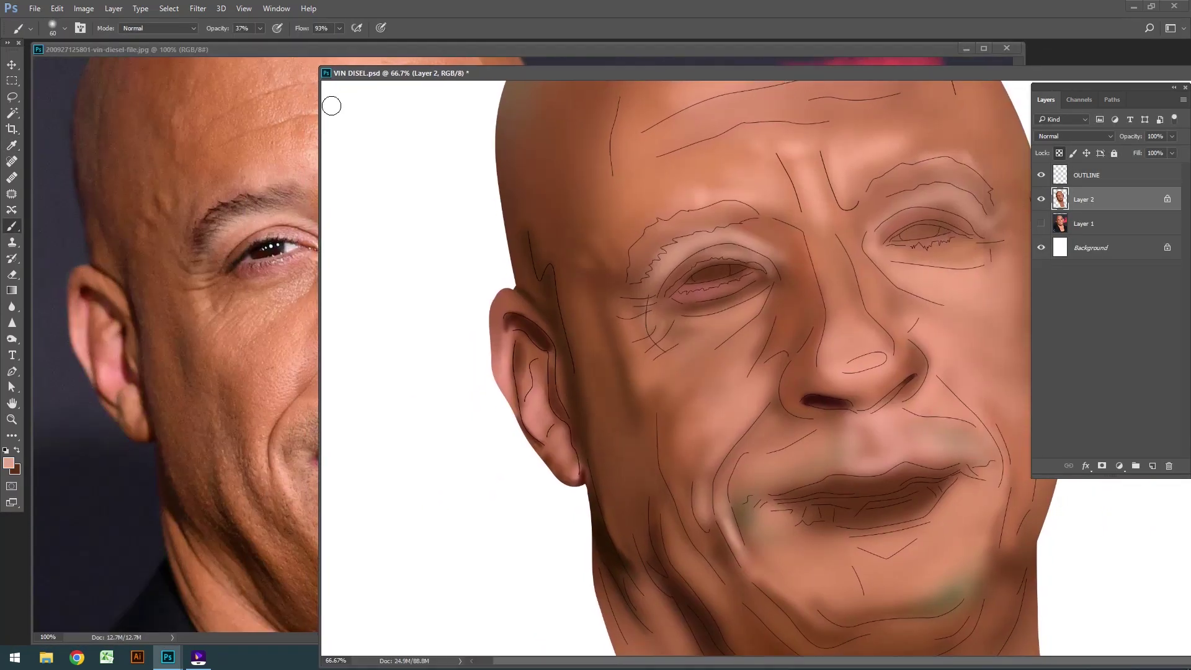
pyautogui.press(']')
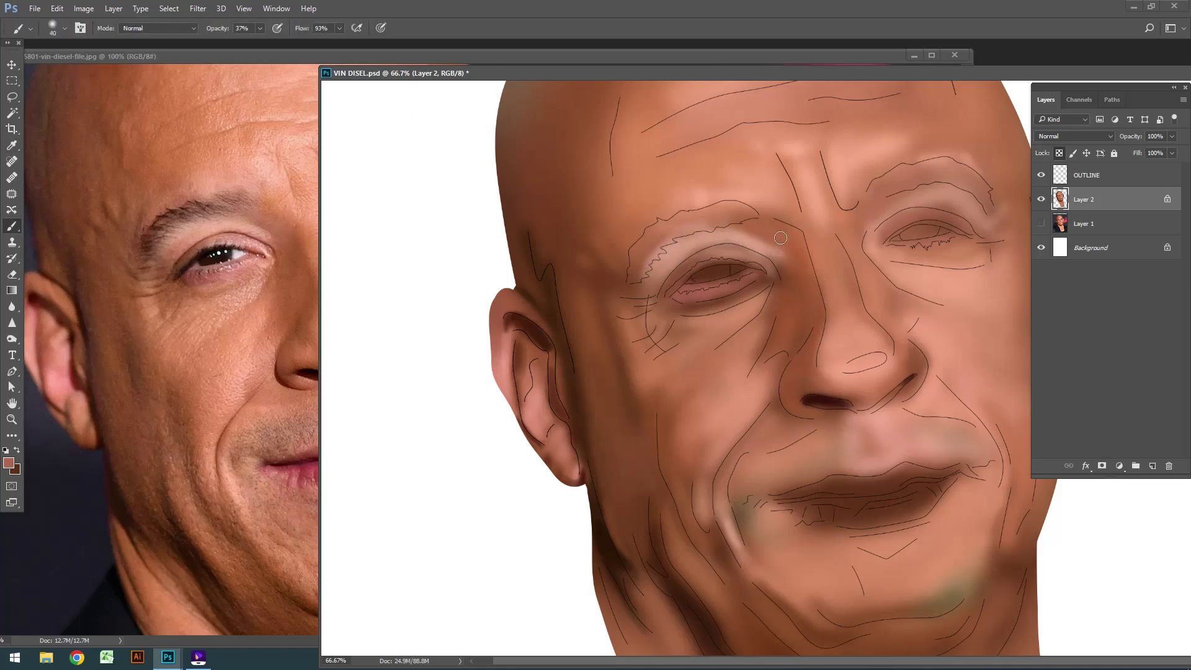
pyautogui.press('[')
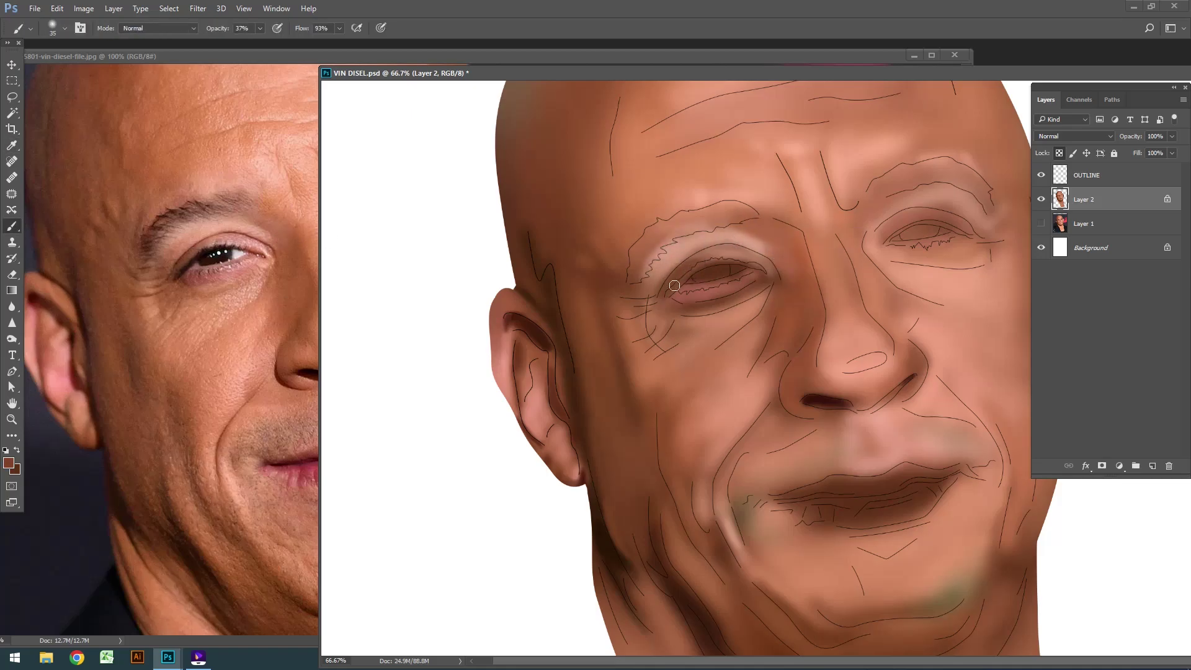
pyautogui.press('[')
pyautogui.press('[')
pyautogui.hotkey('shift', '3')
pyautogui.hotkey('shift', '5')
pyautogui.keyDown('alt'); pyautogui.click(725, 257); pyautogui.keyUp('alt')
pyautogui.press('[')
pyautogui.press('[')
pyautogui.press('[')
pyautogui.keyDown('alt'); pyautogui.click(764, 272); pyautogui.keyUp('alt')
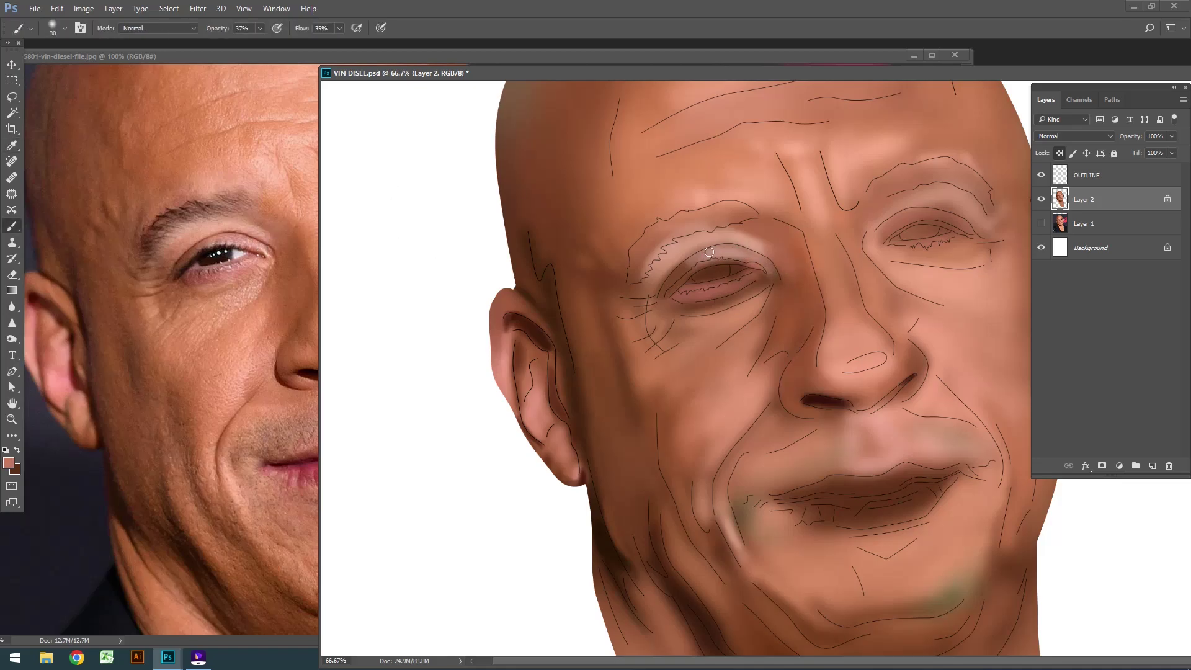
pyautogui.keyDown('alt'); pyautogui.click(850, 272); pyautogui.keyUp('alt')
pyautogui.moveTo(725, 301)
pyautogui.mouseDown()
pyautogui.moveTo(755, 272)
pyautogui.moveTo(676, 298)
pyautogui.mouseUp()
# Step: Sample a browner skin tone, pick light grey for the eye white, and zoom in on the left eye
pyautogui.press(']')
pyautogui.press(']')
pyautogui.keyDown('alt'); pyautogui.click(693, 307); pyautogui.keyUp('alt')
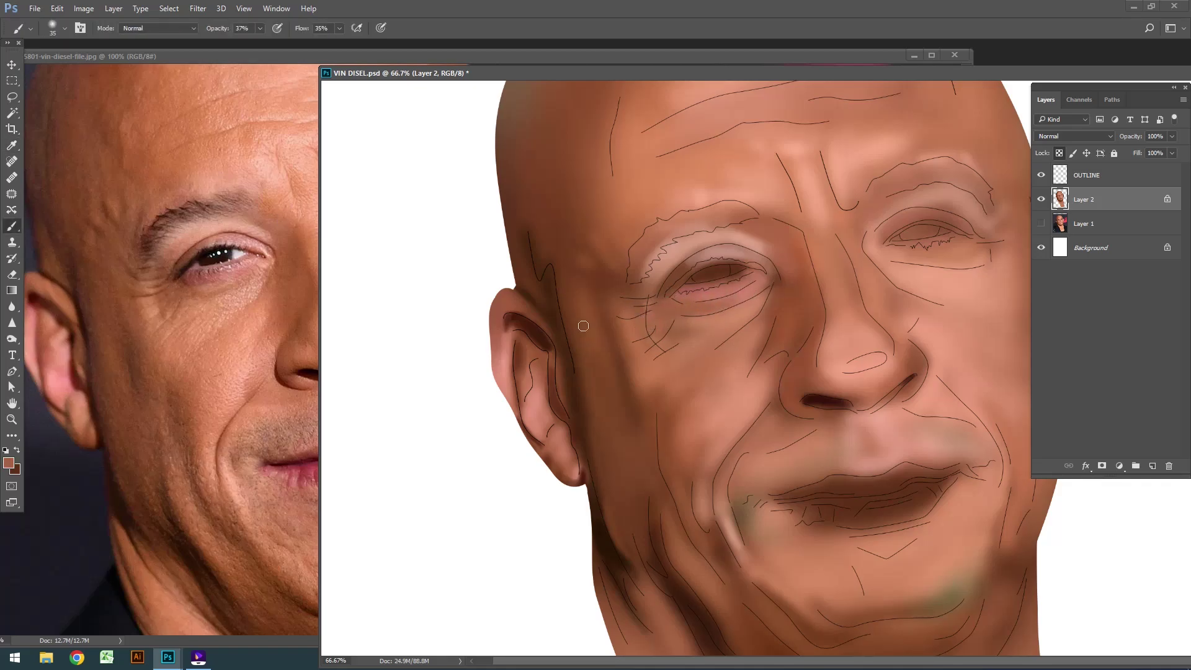
pyautogui.keyDown('alt'); pyautogui.click(210, 247); pyautogui.keyUp('alt')
pyautogui.hotkey('ctrl', '+')
# Step: Paint the eye white, then lower flow to 26% and darken the upper eyelid line
pyautogui.press('[')
pyautogui.press('[')
pyautogui.press('[')
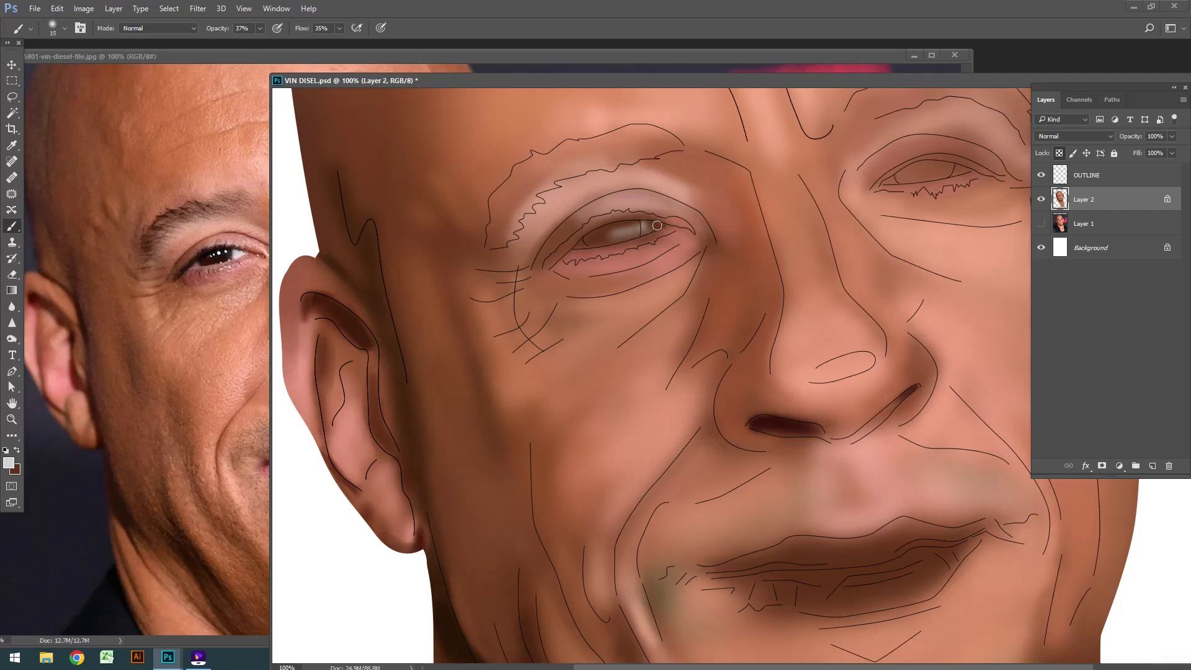
pyautogui.moveTo(657, 225)
pyautogui.mouseDown()
pyautogui.moveTo(589, 239)
pyautogui.moveTo(660, 223)
pyautogui.moveTo(626, 227)
pyautogui.mouseUp()
pyautogui.press('[')
pyautogui.press('[')
pyautogui.keyDown('alt'); pyautogui.click(714, 246); pyautogui.keyUp('alt')
pyautogui.hotkey('shift', '2')
pyautogui.hotkey('shift', '6')
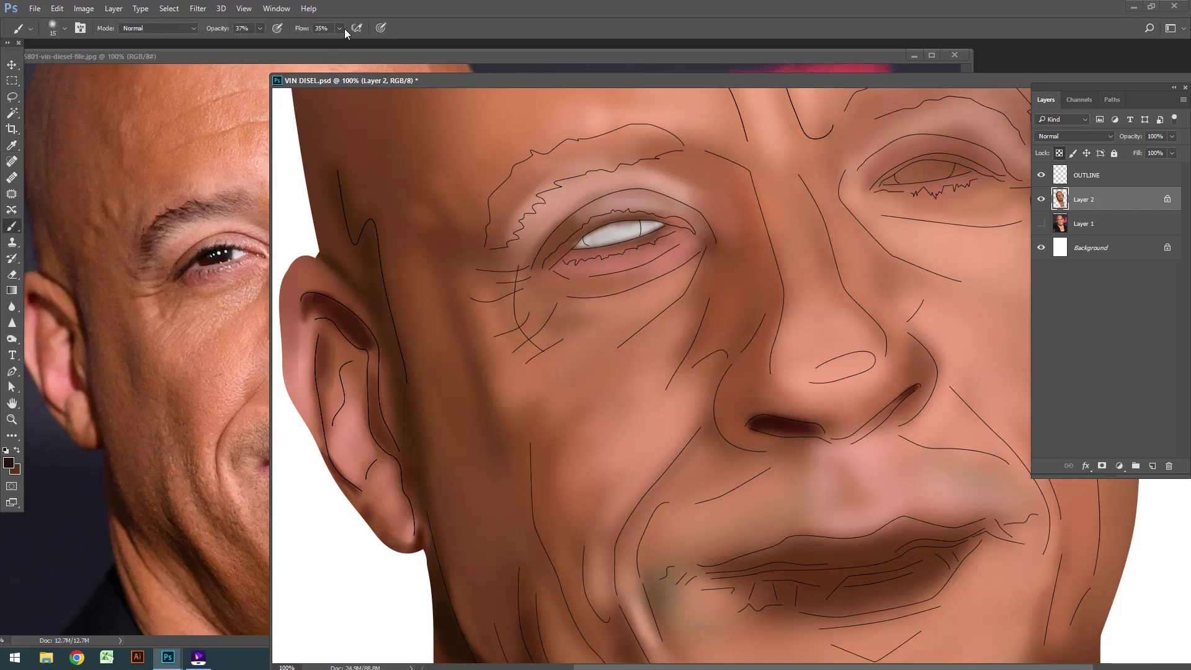
pyautogui.moveTo(543, 267); pyautogui.dragTo(648, 211)
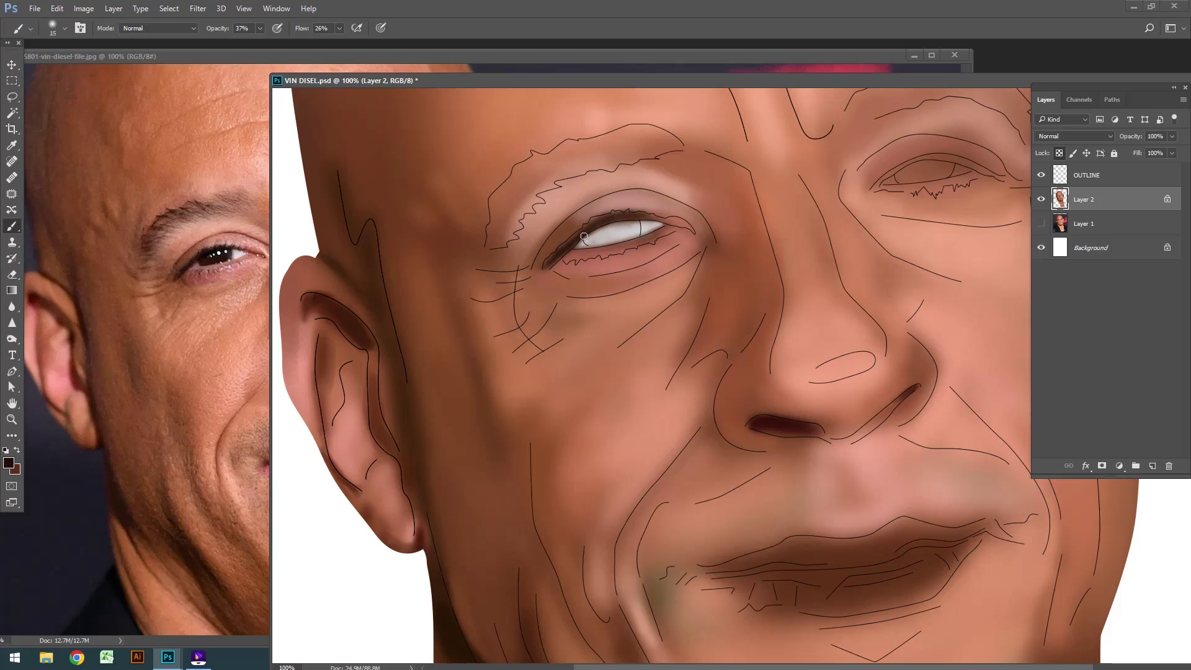
# Step: Sample reddish-brown tones and darken the lower eyelid near the inner corner
pyautogui.keyDown('alt'); pyautogui.click(670, 224); pyautogui.keyUp('alt')
pyautogui.keyDown('alt'); pyautogui.click(661, 238); pyautogui.keyUp('alt')
pyautogui.press(']')
pyautogui.press(']')
pyautogui.keyDown('alt'); pyautogui.click(564, 267); pyautogui.keyUp('alt')
pyautogui.press(']')
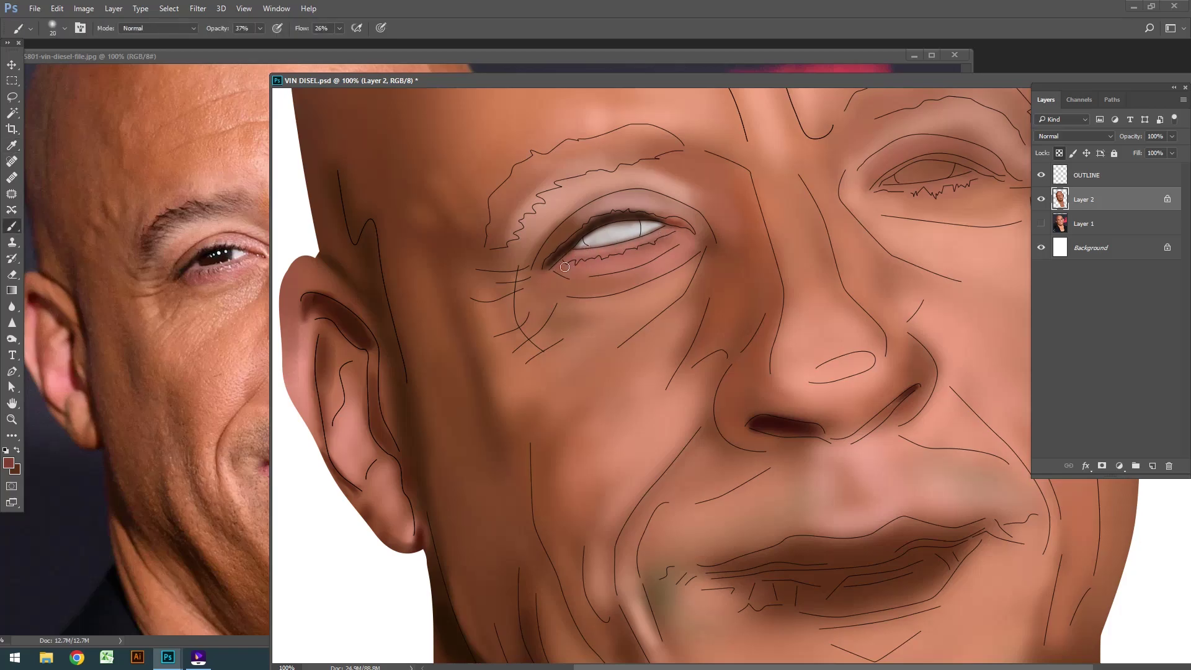
pyautogui.press(']')
pyautogui.moveTo(557, 268); pyautogui.dragTo(576, 266)
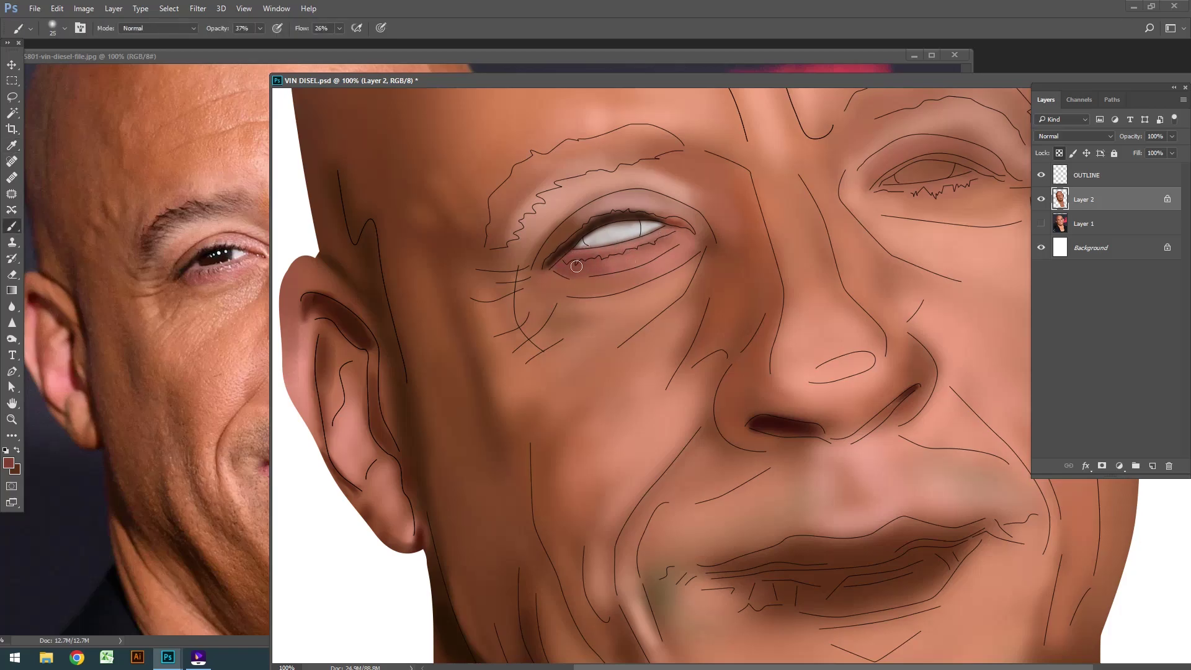
# Step: Set a dark brown painting colour in the Color Picker with the brush size at 20
pyautogui.press(']')
pyautogui.press(']')
pyautogui.press(']')
pyautogui.keyDown('alt'); pyautogui.click(526, 295); pyautogui.keyUp('alt')
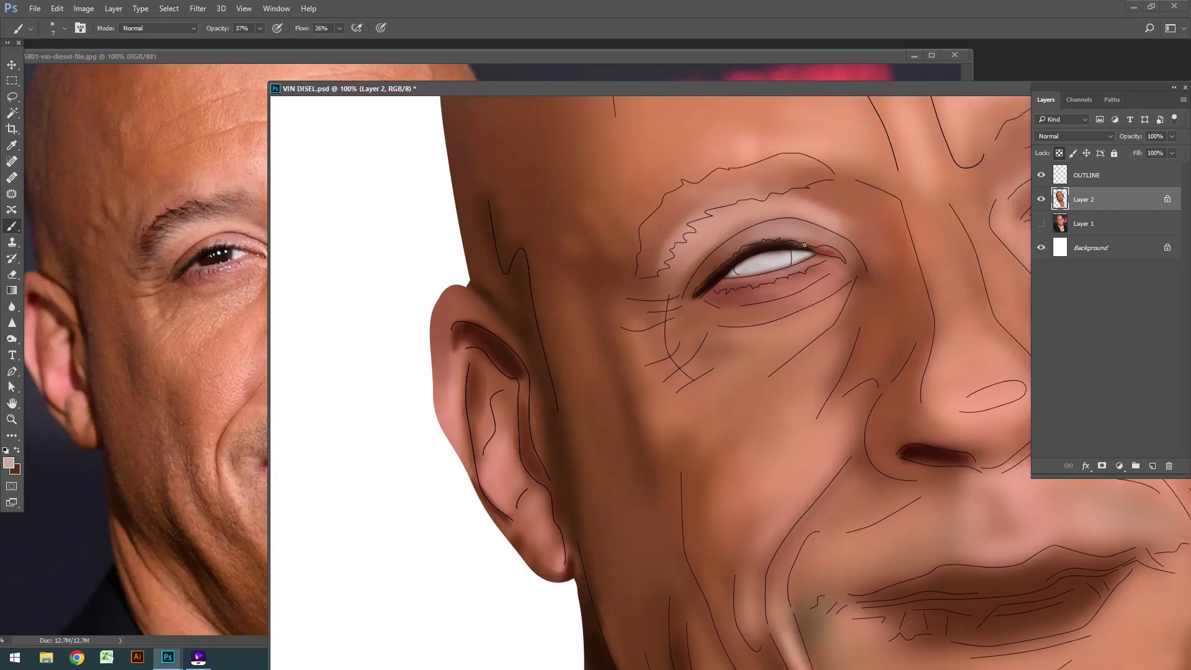
pyautogui.click(8, 463)
pyautogui.click(714, 262)
pyautogui.press('Return')
pyautogui.press(']')
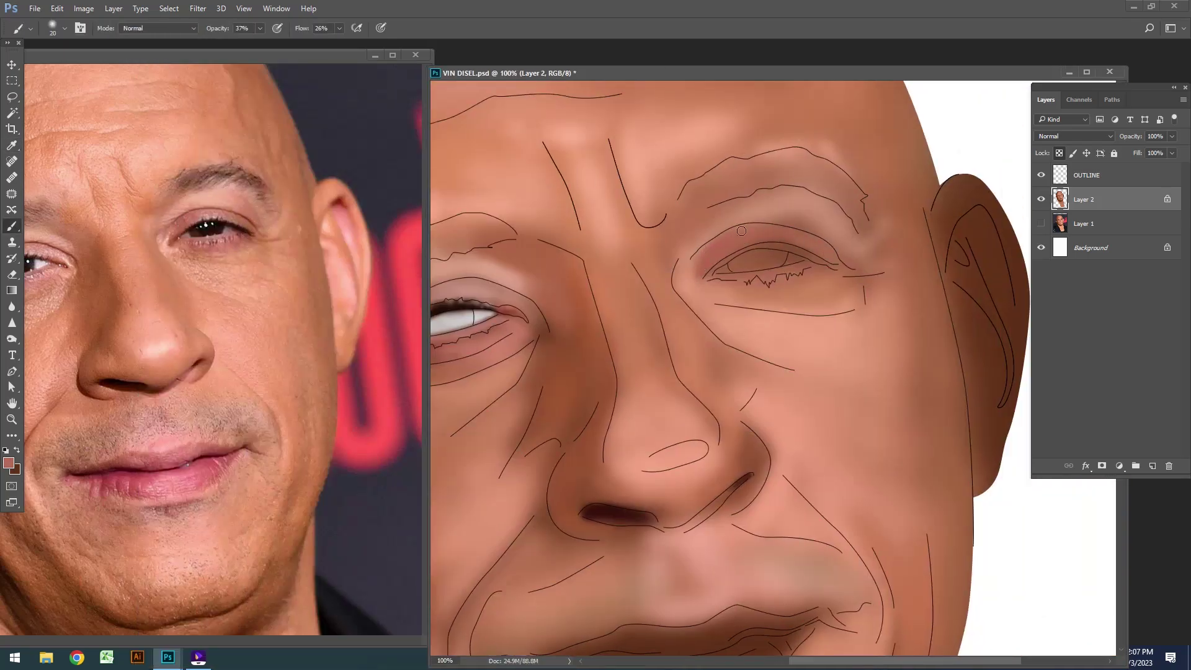
# Step: Set a size 10 brush with 65% flow and 67% opacity, and zoom the eye to 200%
pyautogui.press('[')
pyautogui.keyDown('alt'); pyautogui.click(741, 236); pyautogui.keyUp('alt')
pyautogui.click(339, 28)
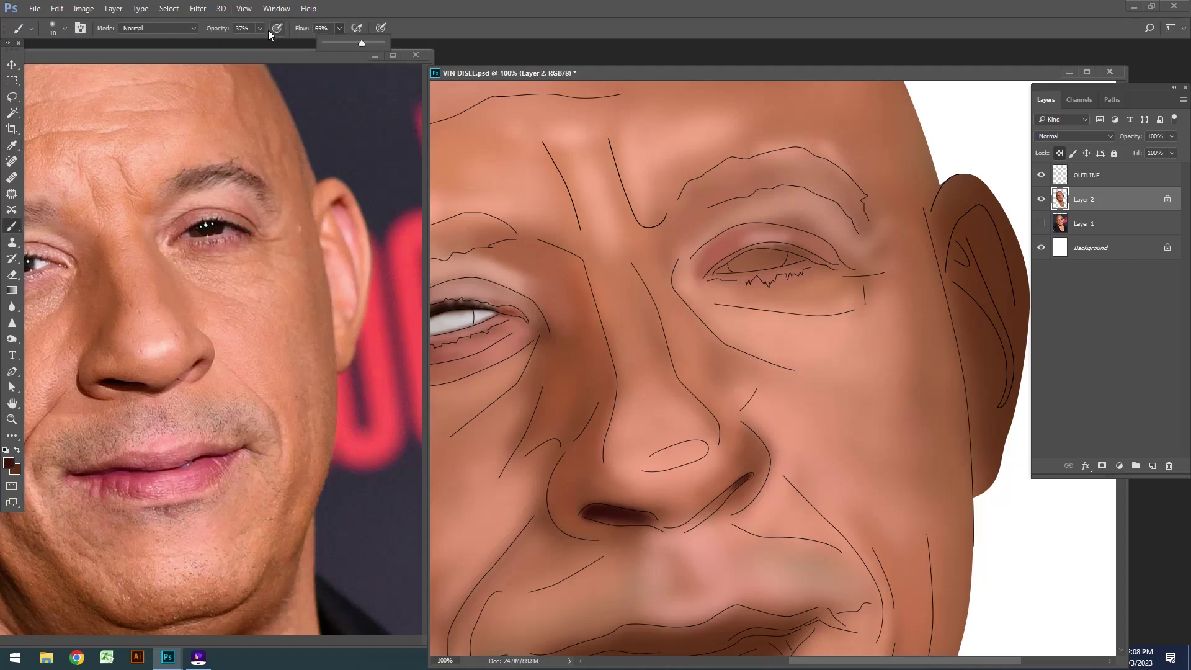
pyautogui.press('6')
pyautogui.press('7')
pyautogui.hotkey('ctrl', '+')
# Step: Paint dark strokes along the upper eyelid, finishing with a black lash line
pyautogui.moveTo(728, 114); pyautogui.dragTo(709, 114)
pyautogui.press(']')
pyautogui.moveTo(623, 217)
pyautogui.mouseDown()
pyautogui.moveTo(700, 175)
pyautogui.moveTo(834, 199)
pyautogui.mouseUp()
pyautogui.moveTo(655, 181); pyautogui.dragTo(600, 222)
pyautogui.press('[')
pyautogui.moveTo(640, 118); pyautogui.dragTo(707, 114)
pyautogui.press(']')
pyautogui.press(']')
pyautogui.press(']')
pyautogui.click(9, 462)
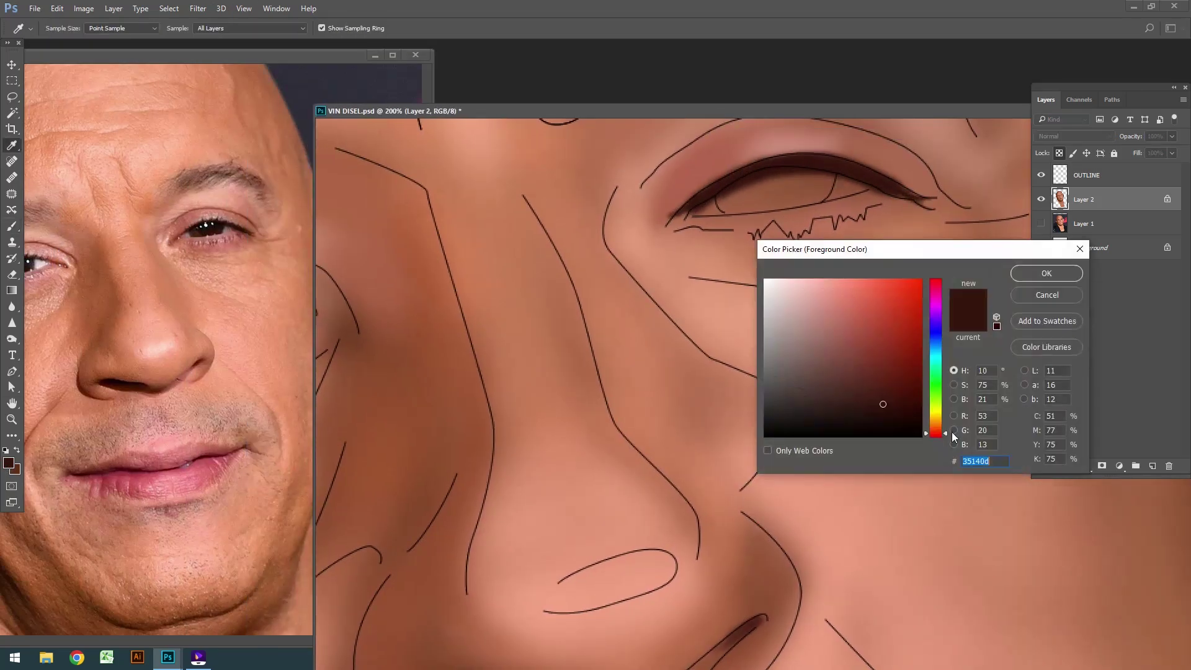
pyautogui.click(1057, 271)
pyautogui.moveTo(698, 197)
pyautogui.mouseDown()
pyautogui.moveTo(849, 160)
pyautogui.moveTo(896, 192)
pyautogui.mouseUp()
# Step: Brush sampled light skin tone at the inner and outer corners and along the lower eyelid
pyautogui.press('[')
pyautogui.keyDown('alt'); pyautogui.click(769, 186); pyautogui.keyUp('alt')
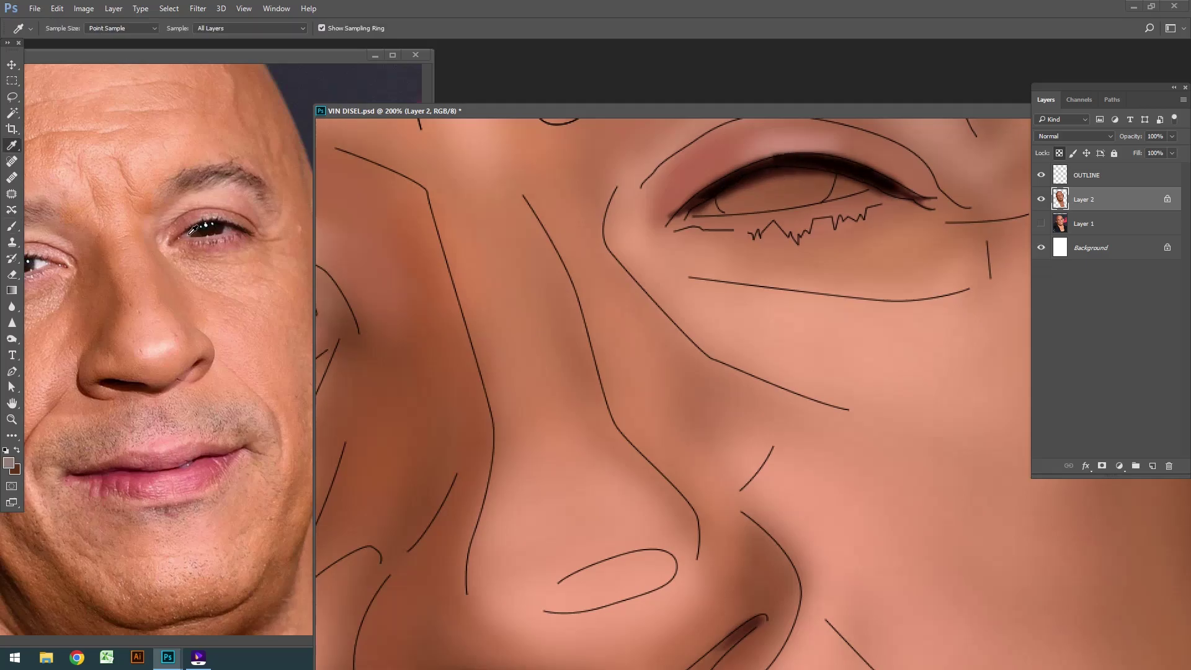
pyautogui.moveTo(691, 212); pyautogui.dragTo(735, 194)
pyautogui.press('[')
pyautogui.press('[')
pyautogui.moveTo(809, 198); pyautogui.dragTo(865, 187)
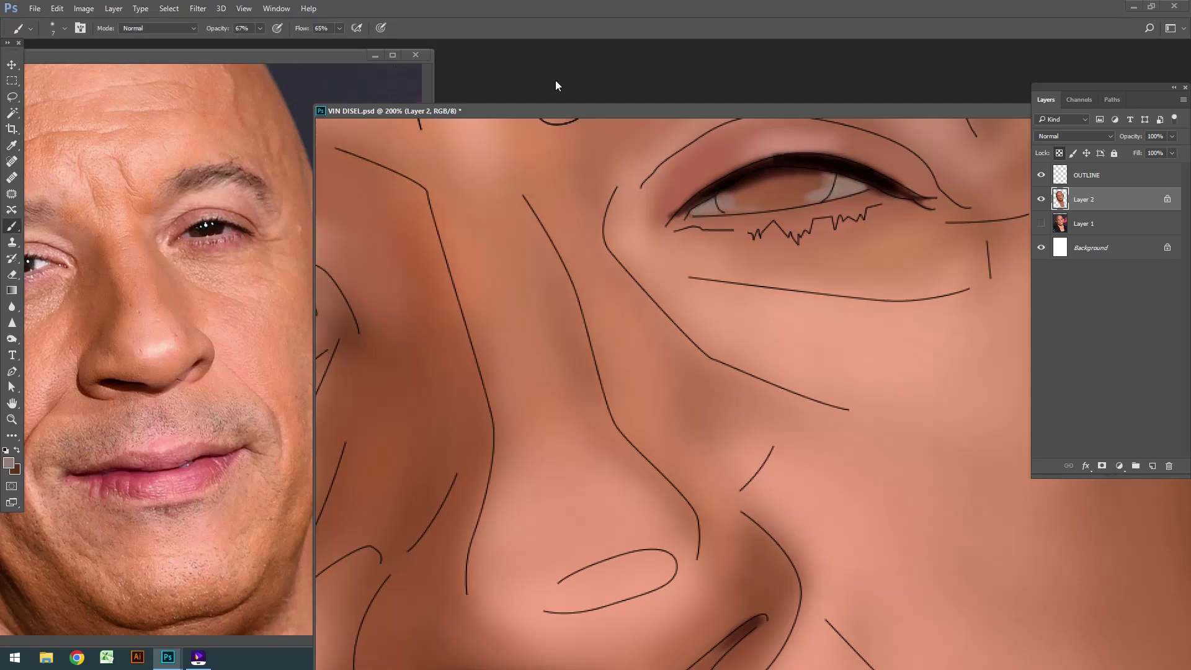
pyautogui.press(']')
pyautogui.moveTo(689, 218); pyautogui.dragTo(841, 206)
# Step: Add more light skin tone near the inner eye corner and move the painting aside to show the reference
pyautogui.press(']')
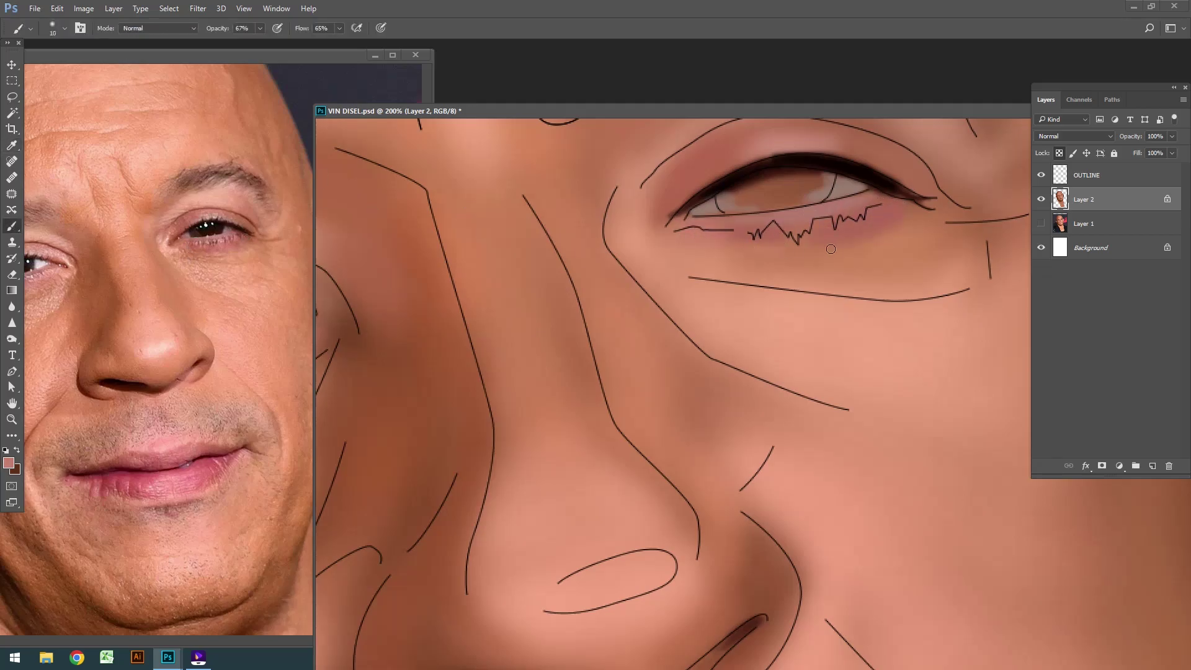
pyautogui.keyDown('alt'); pyautogui.click(592, 246); pyautogui.keyUp('alt')
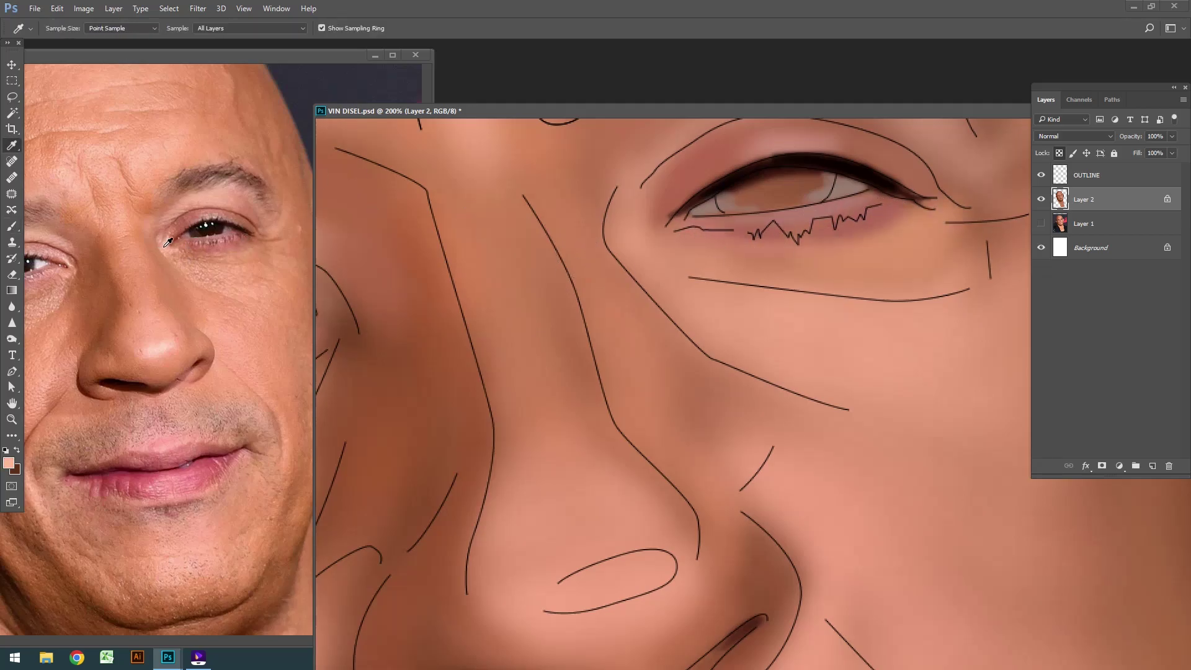
pyautogui.moveTo(664, 186)
pyautogui.mouseDown()
pyautogui.moveTo(629, 242)
pyautogui.moveTo(637, 273)
pyautogui.moveTo(680, 261)
pyautogui.mouseUp()
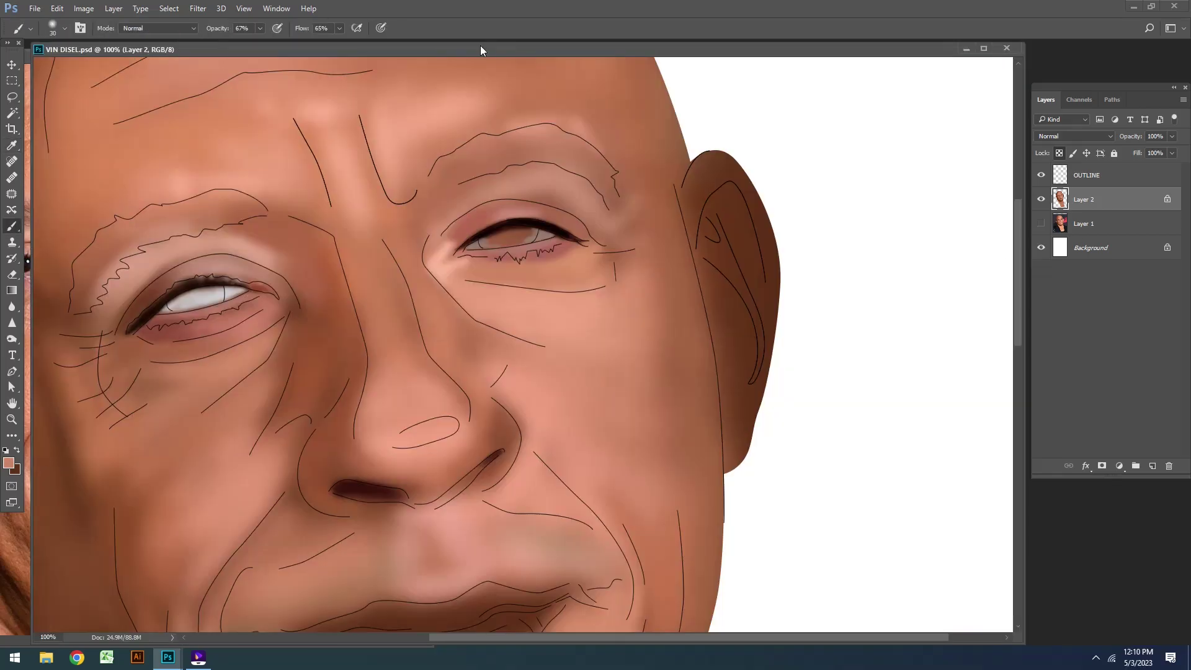
pyautogui.moveTo(480, 50); pyautogui.dragTo(870, 79)
# Step: Sample the iris brown from the reference photo and paint the iris, then deepen it with a darker brown
pyautogui.press('alt')
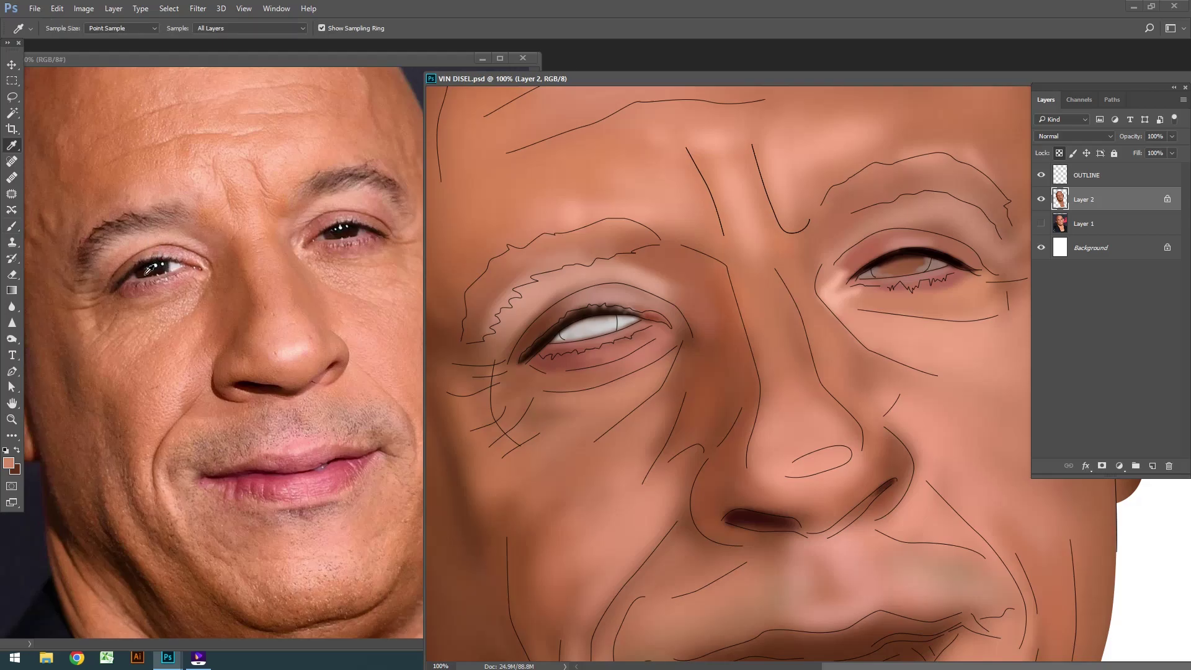
pyautogui.click(149, 269)
pyautogui.moveTo(552, 338)
pyautogui.mouseDown()
pyautogui.moveTo(644, 312)
pyautogui.moveTo(546, 347)
pyautogui.moveTo(649, 312)
pyautogui.mouseUp()
pyautogui.press('[')
pyautogui.press('[')
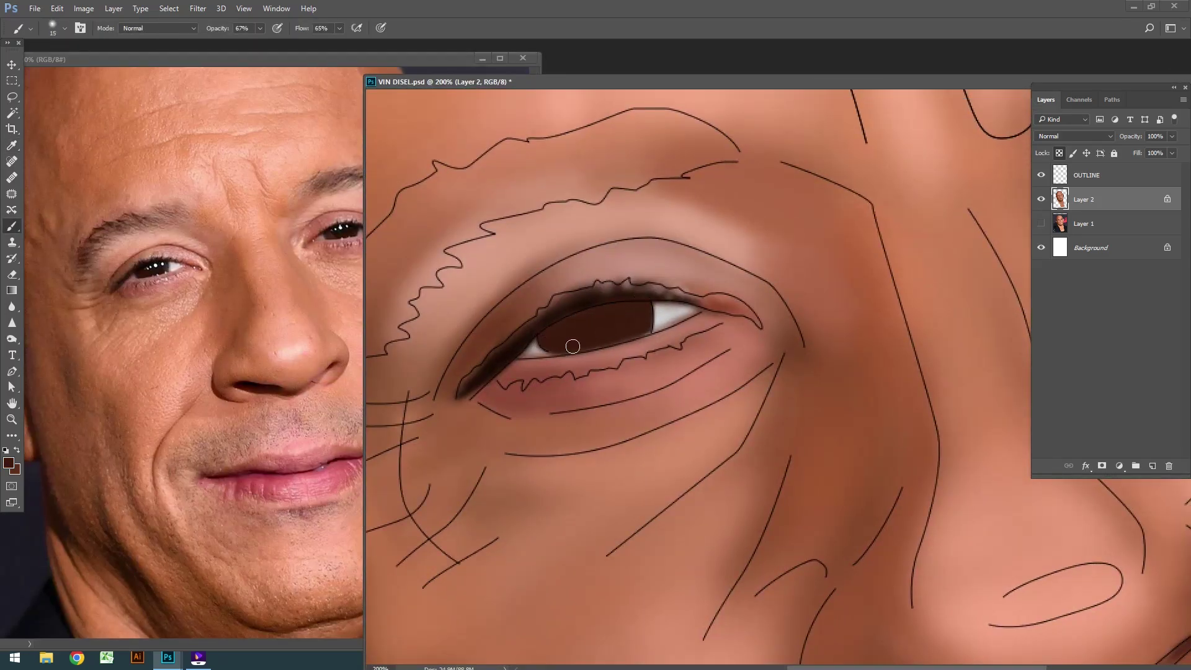
pyautogui.click(8, 462)
pyautogui.press('Return')
pyautogui.press('[')
pyautogui.press('[')
pyautogui.moveTo(558, 344); pyautogui.dragTo(629, 335)
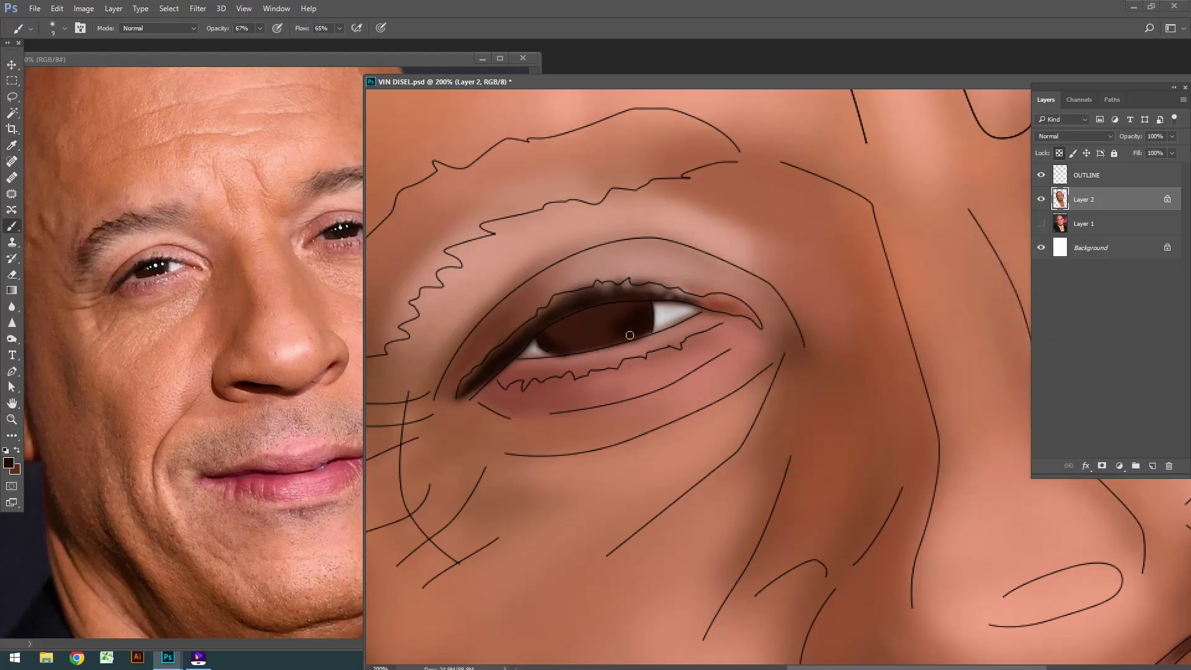
# Step: Darken the upper iris, lash line and the other eye's iris with a near-black colour, then view the whole face
pyautogui.click(9, 462)
pyautogui.press('Return')
pyautogui.press('[')
pyautogui.press('[')
pyautogui.moveTo(545, 329); pyautogui.dragTo(510, 352)
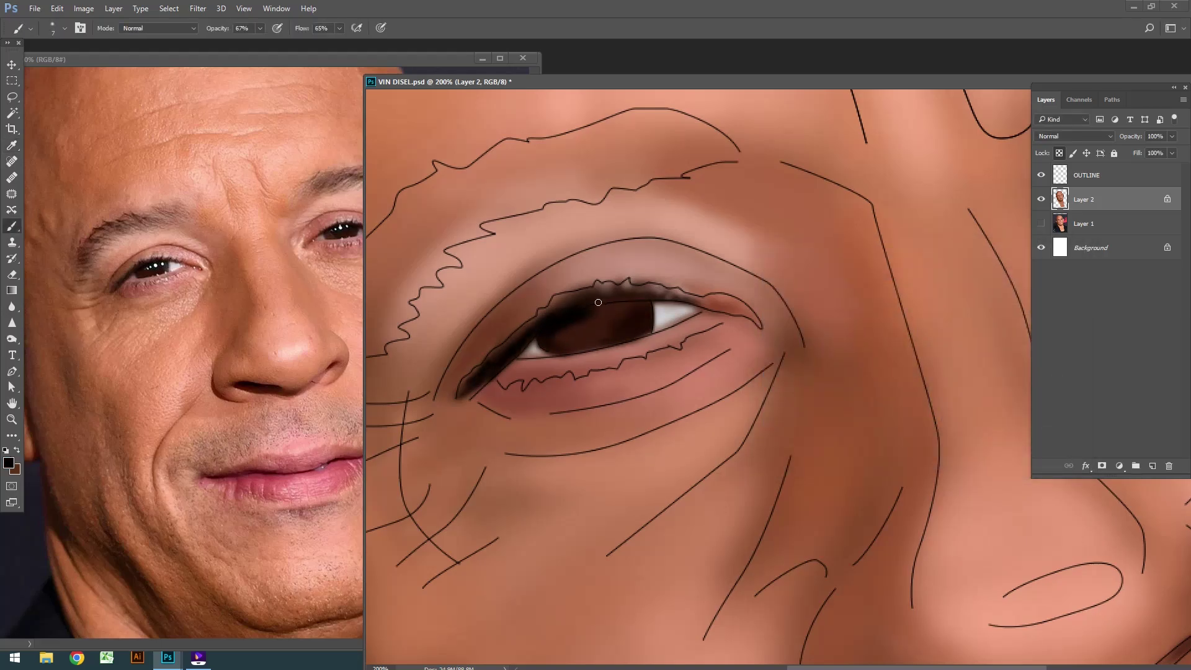
pyautogui.moveTo(598, 302)
pyautogui.mouseDown()
pyautogui.moveTo(629, 287)
pyautogui.moveTo(664, 291)
pyautogui.mouseUp()
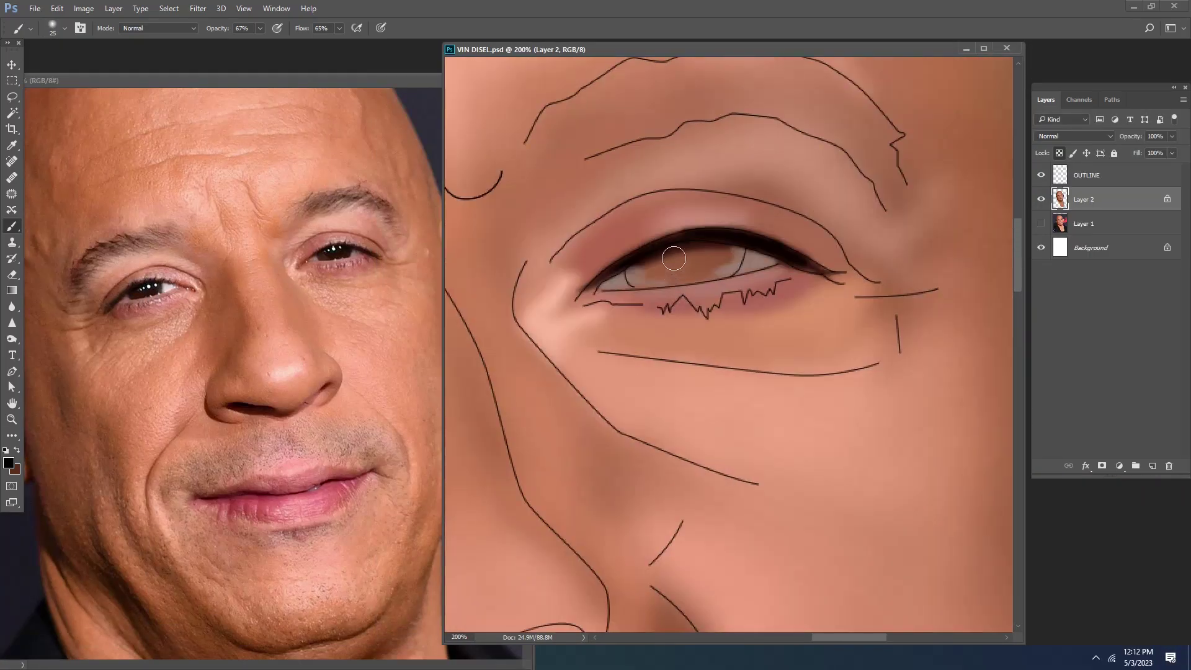
pyautogui.moveTo(673, 258)
pyautogui.mouseDown()
pyautogui.moveTo(729, 266)
pyautogui.moveTo(659, 266)
pyautogui.moveTo(634, 283)
pyautogui.moveTo(683, 258)
pyautogui.moveTo(713, 266)
pyautogui.moveTo(676, 258)
pyautogui.mouseUp()
pyautogui.press('[')
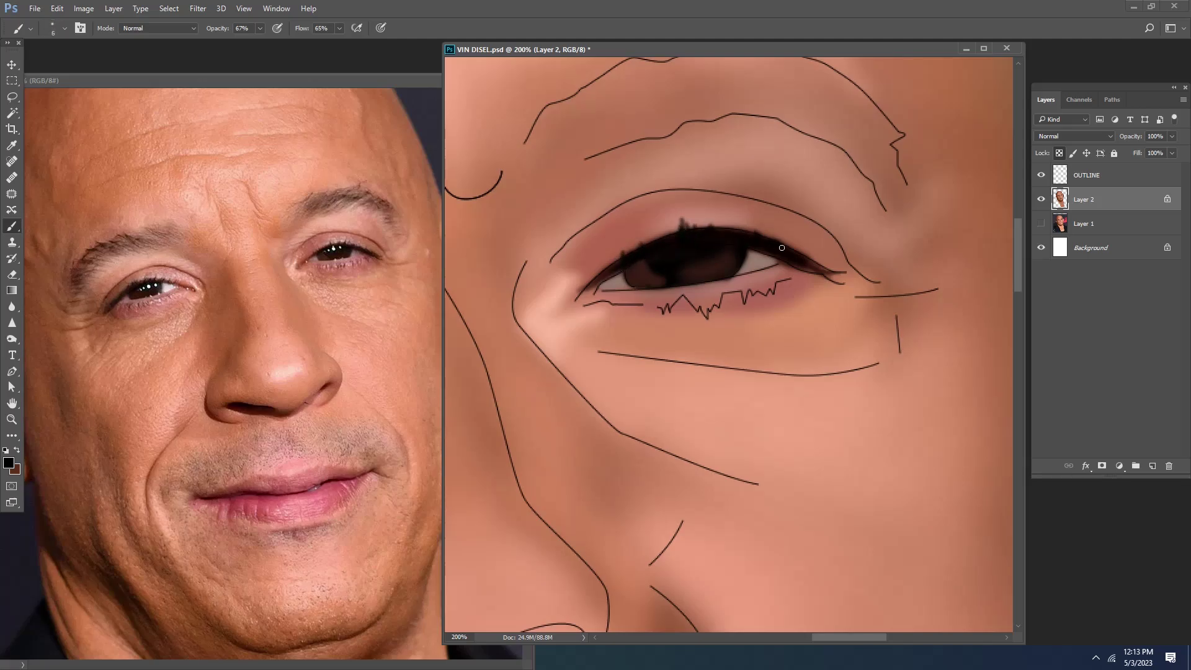
pyautogui.moveTo(678, 263); pyautogui.dragTo(714, 243)
pyautogui.hotkey('ctrl', '-')
pyautogui.hotkey('ctrl', '-')
pyautogui.hotkey('ctrl', '-')
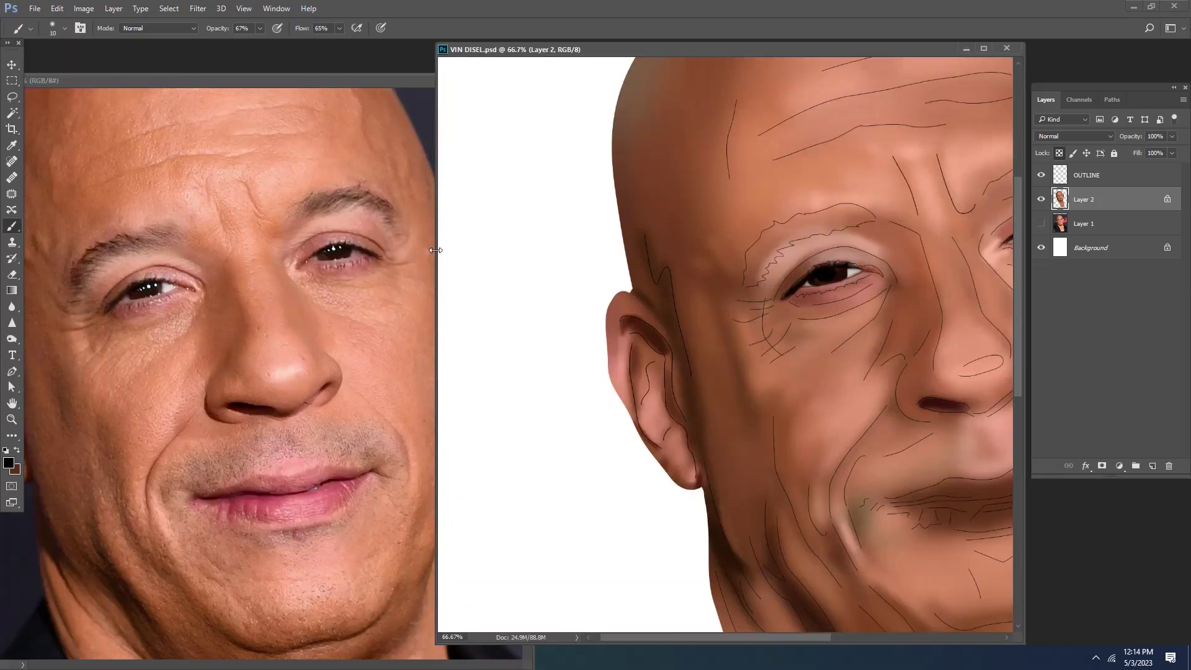
# Step: Zoom to the mouth, sample lip pink, set 24% opacity and 35% flow, and lighten the upper lip
pyautogui.hotkey('ctrl', '+')
pyautogui.keyDown('alt'); pyautogui.click(275, 465); pyautogui.keyUp('alt')
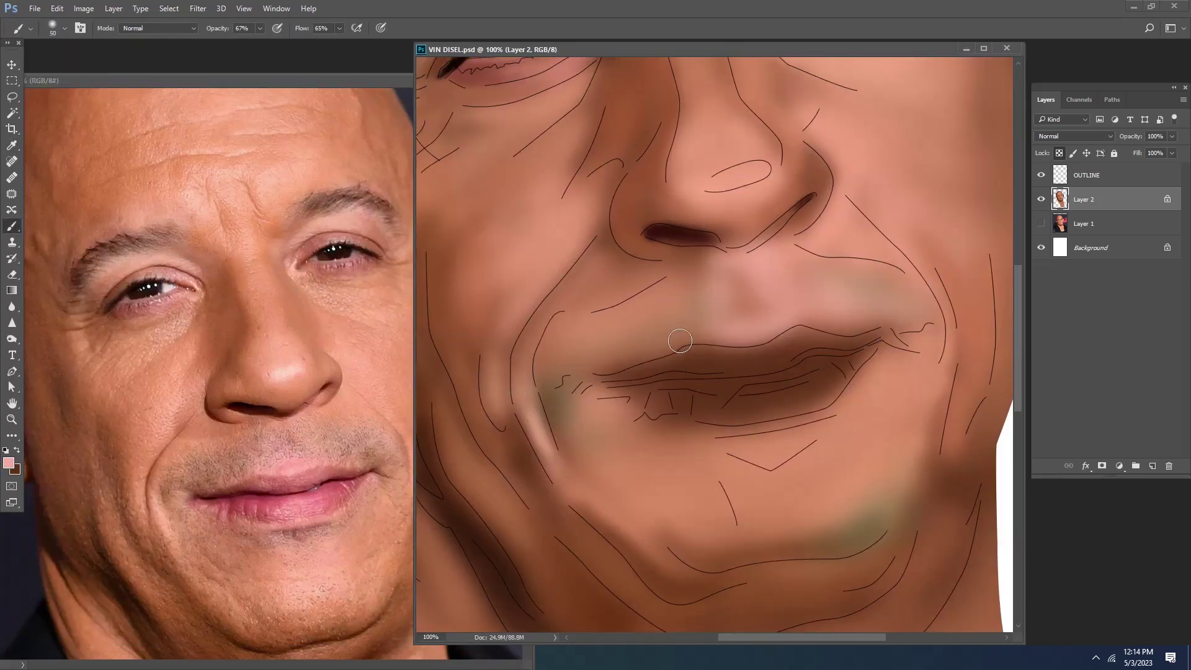
pyautogui.hotkey('shift', '3')
pyautogui.hotkey('shift', '5')
pyautogui.press('2')
pyautogui.press('4')
pyautogui.press('[')
pyautogui.press('[')
pyautogui.moveTo(682, 341); pyautogui.dragTo(769, 330)
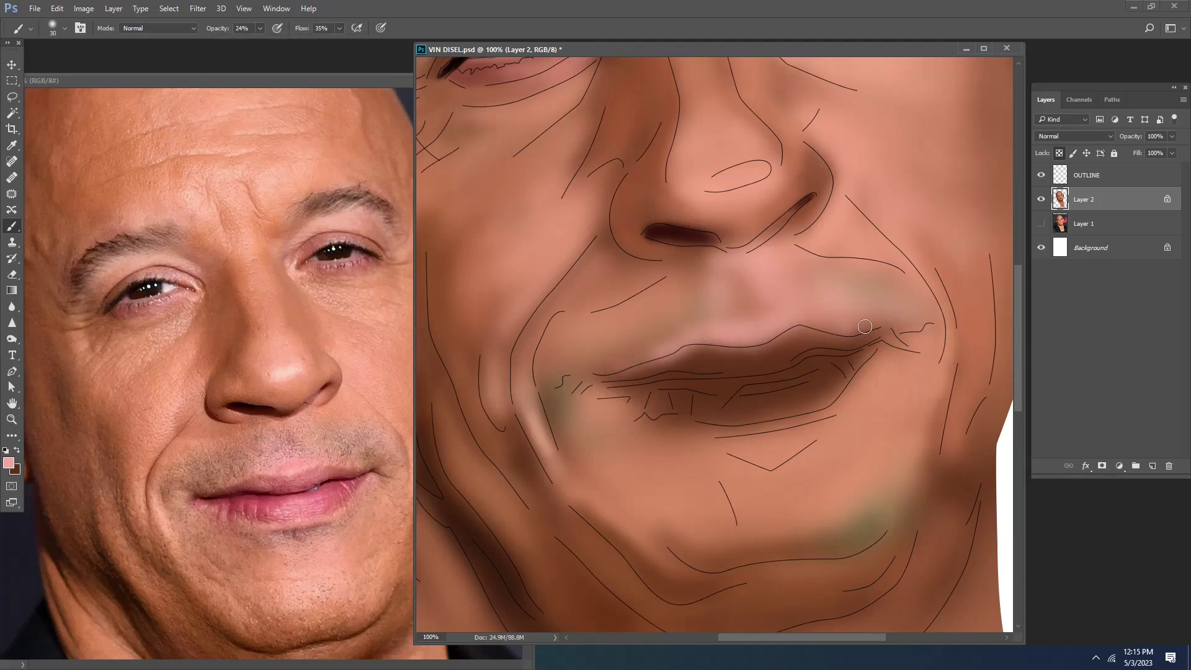
# Step: Paint the upper and lower lips lighter pink out to the right mouth corner
pyautogui.moveTo(864, 326); pyautogui.dragTo(844, 347)
pyautogui.moveTo(599, 375)
pyautogui.mouseDown()
pyautogui.moveTo(697, 346)
pyautogui.moveTo(819, 338)
pyautogui.mouseUp()
pyautogui.moveTo(725, 356); pyautogui.dragTo(855, 335)
pyautogui.press(']')
pyautogui.press(']')
pyautogui.press(']')
pyautogui.moveTo(657, 373); pyautogui.dragTo(818, 403)
pyautogui.moveTo(614, 391)
pyautogui.mouseDown()
pyautogui.moveTo(806, 400)
pyautogui.moveTo(856, 362)
pyautogui.mouseUp()
pyautogui.press('[')
pyautogui.press('[')
pyautogui.press('[')
pyautogui.moveTo(782, 378); pyautogui.dragTo(859, 351)
pyautogui.press(']')
pyautogui.moveTo(660, 400); pyautogui.dragTo(720, 412)
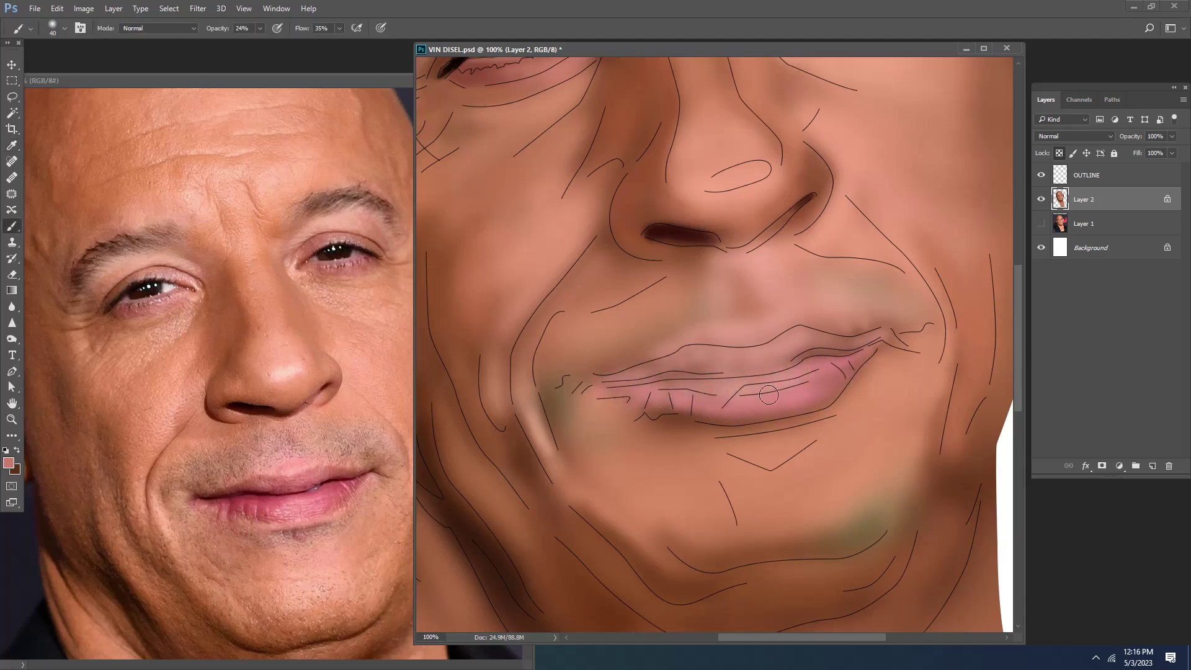
# Step: Soften the shadow below the lower lip with reddish-brown and light pink tones
pyautogui.keyDown('alt'); pyautogui.click(629, 408); pyautogui.keyUp('alt')
pyautogui.press(']')
pyautogui.press(']')
pyautogui.press(']')
pyautogui.moveTo(626, 412); pyautogui.dragTo(726, 431)
pyautogui.press('[')
pyautogui.press('[')
pyautogui.press('[')
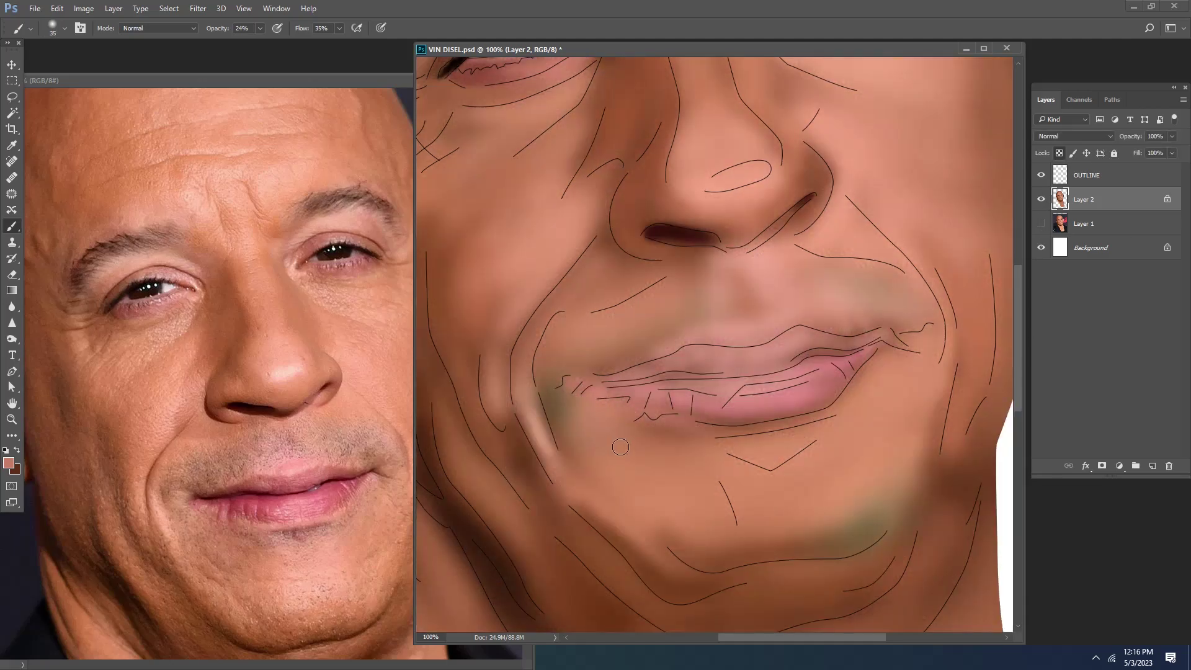
pyautogui.keyDown('alt'); pyautogui.click(757, 420); pyautogui.keyUp('alt')
pyautogui.moveTo(701, 425)
pyautogui.mouseDown()
pyautogui.moveTo(801, 422)
pyautogui.moveTo(651, 409)
pyautogui.moveTo(806, 416)
pyautogui.moveTo(844, 391)
pyautogui.mouseUp()
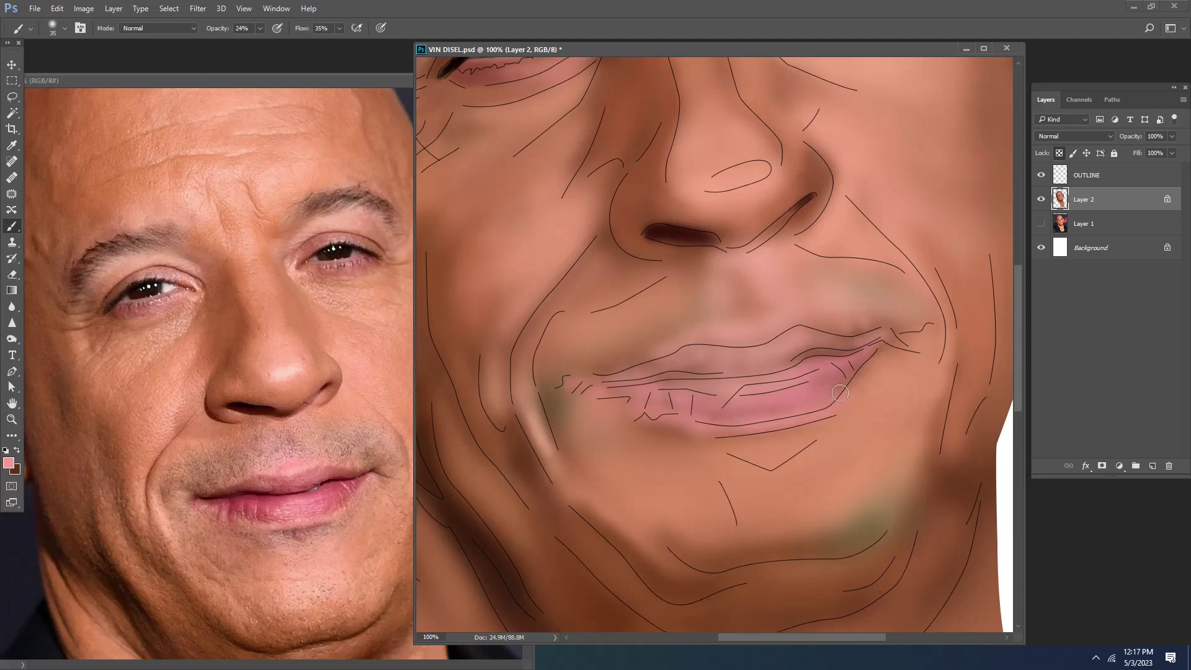
# Step: Raise opacity to 48% and add small strokes at the left mouth corner
pyautogui.press('[')
pyautogui.press('4')
pyautogui.press('8')
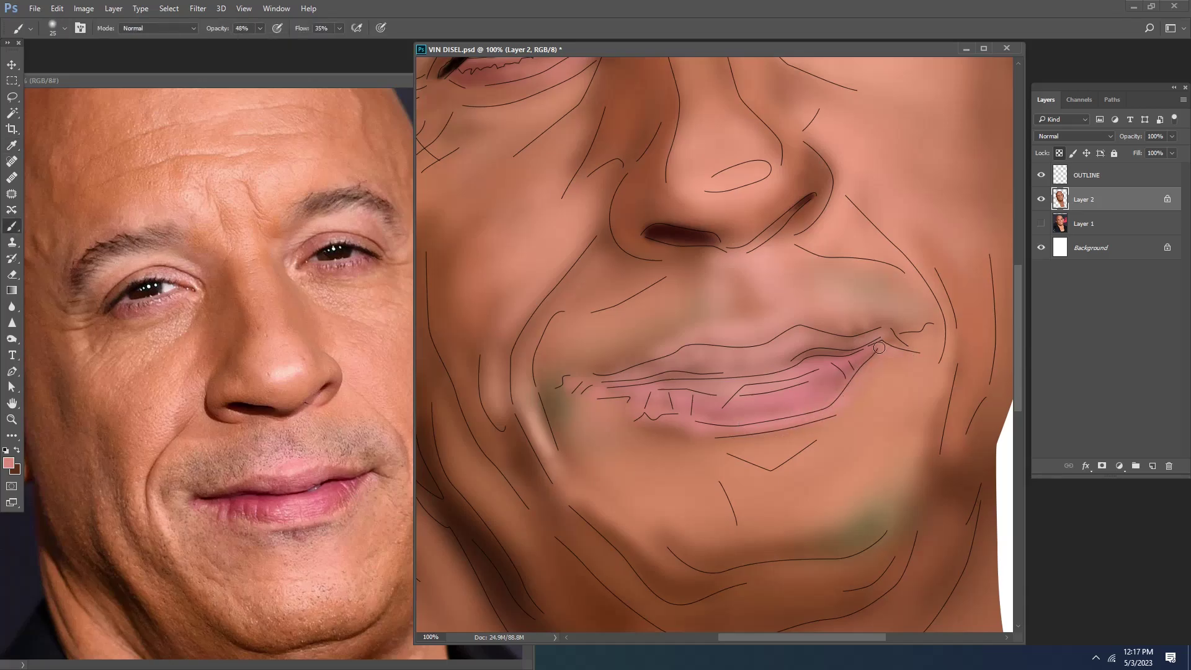
pyautogui.moveTo(587, 379)
pyautogui.mouseDown()
pyautogui.moveTo(561, 388)
pyautogui.moveTo(570, 428)
pyautogui.mouseUp()
pyautogui.press(']')
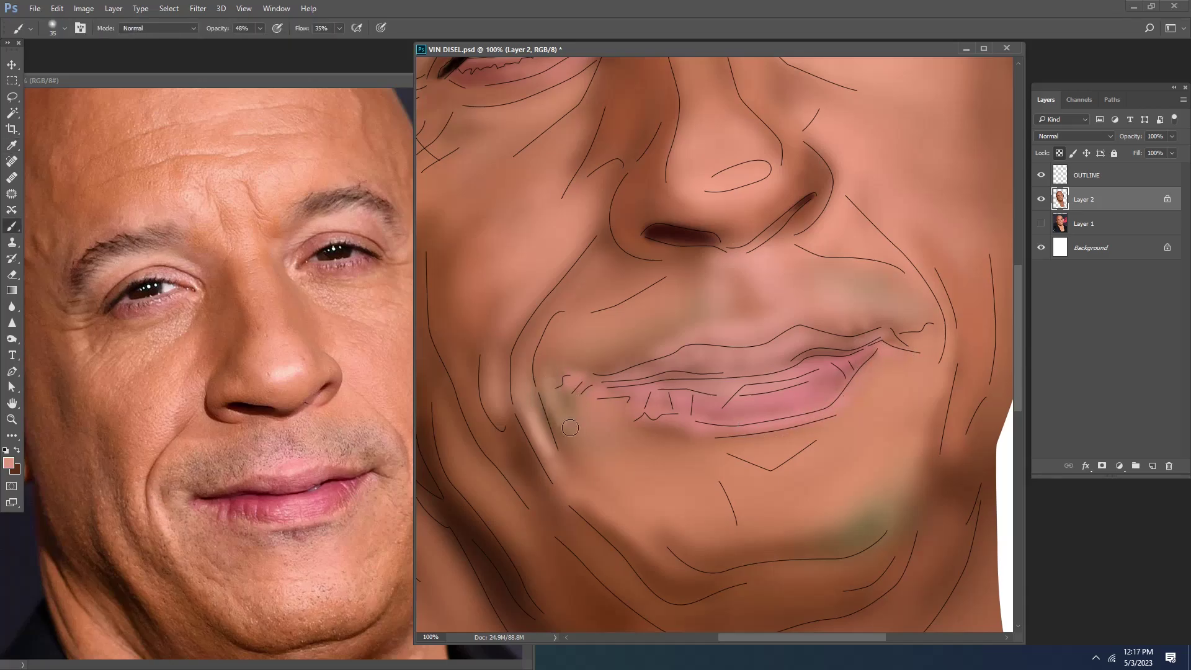
# Step: Toggle Layer 1 and Layer 2 visibility to compare, zoom out, and save the painting
pyautogui.click(1041, 223)
pyautogui.click(1041, 199)
pyautogui.click(1040, 223)
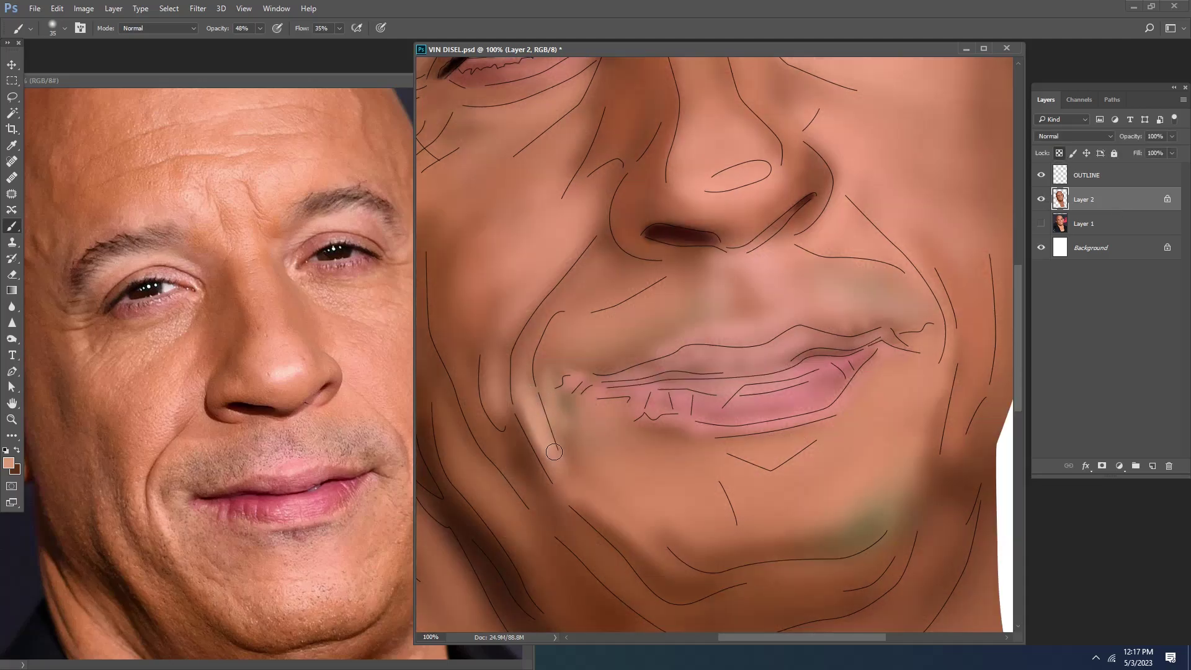
pyautogui.hotkey('ctrl', '-')
pyautogui.hotkey('ctrl', 's')
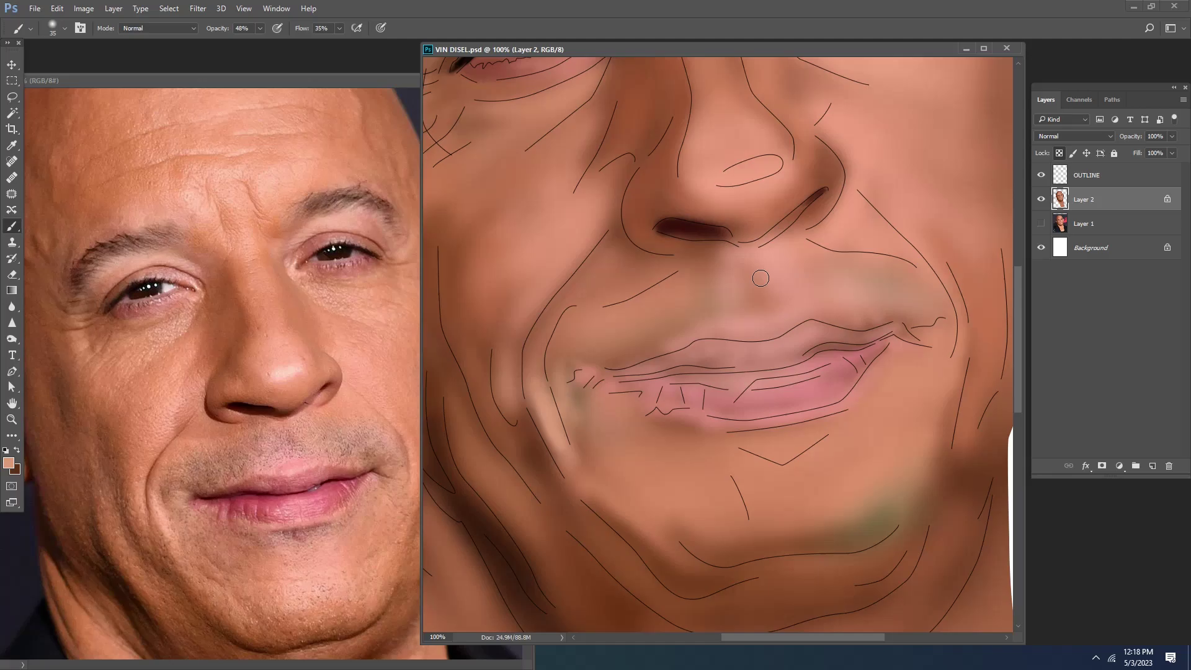
# Step: Paint deeper rose-pink along the lip line, upper lip edge and right side of the lower lip, with brush sizes 25–35
pyautogui.press('[')
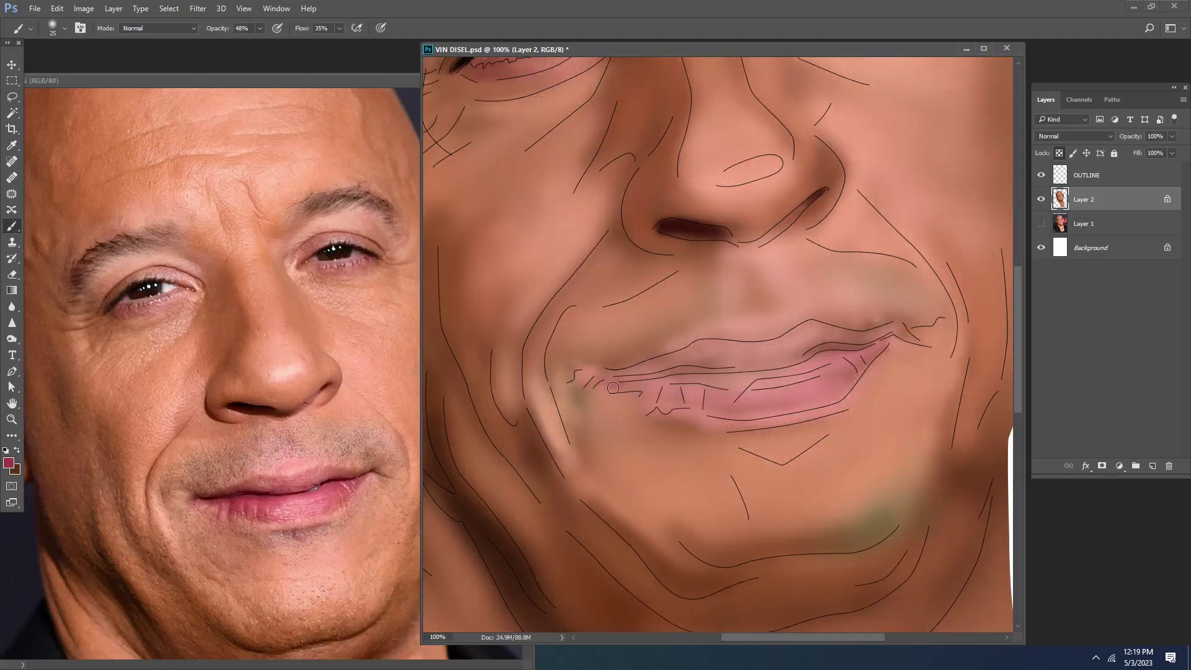
pyautogui.moveTo(613, 387); pyautogui.dragTo(771, 377)
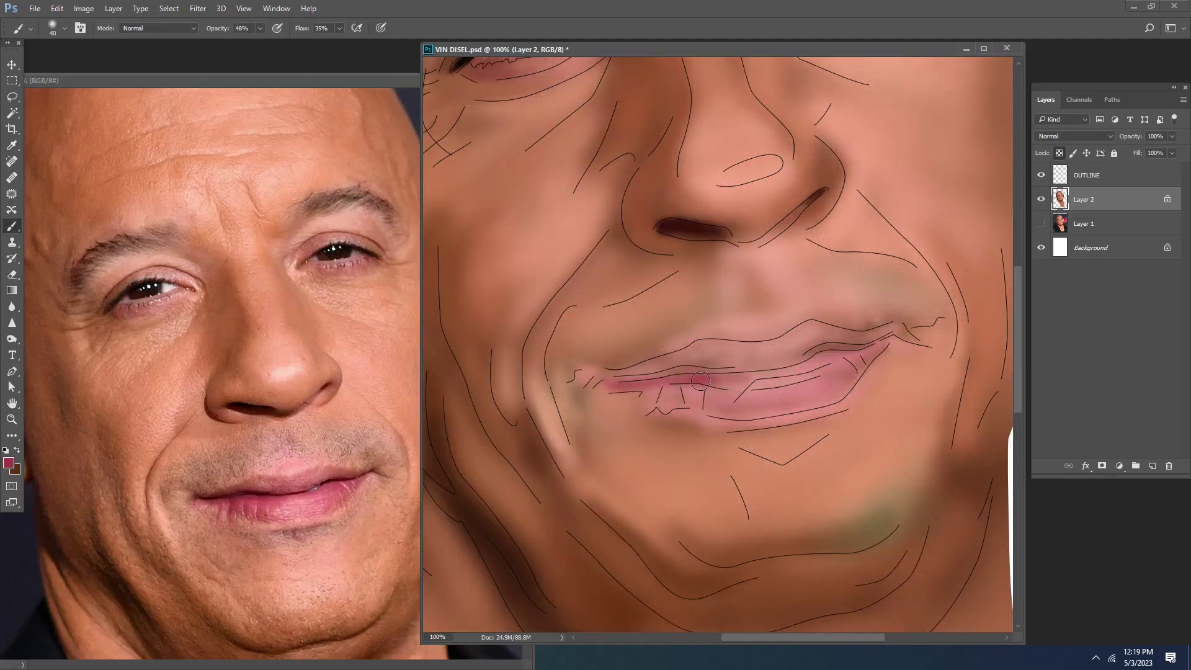
pyautogui.press(']')
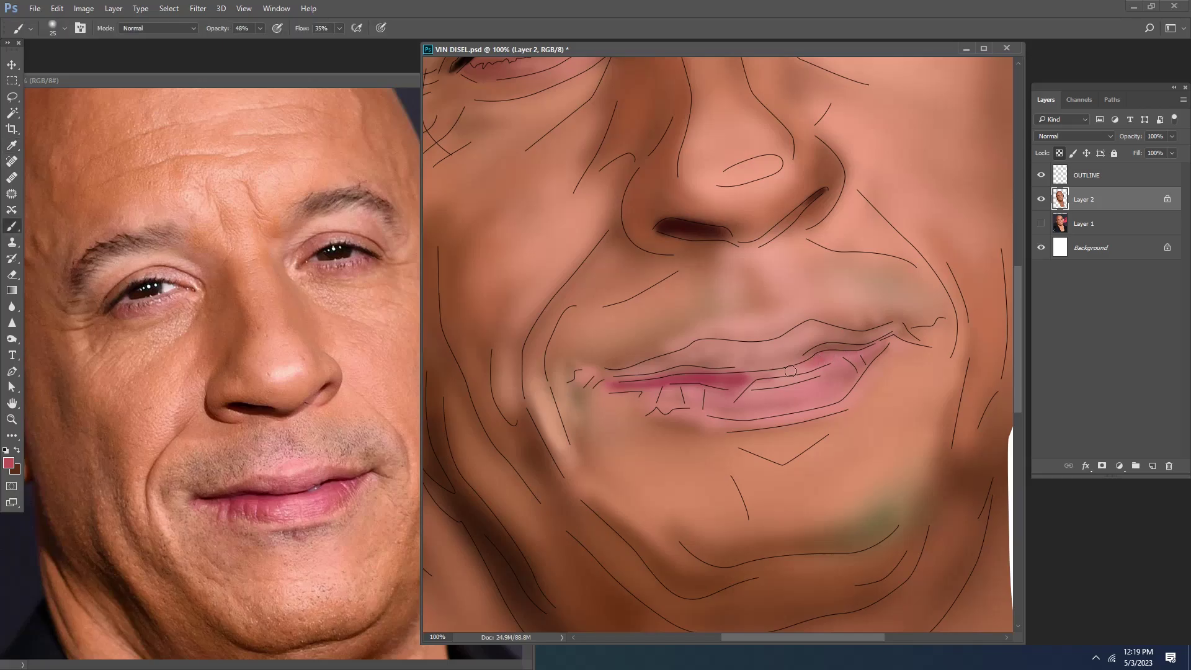
pyautogui.moveTo(771, 377); pyautogui.dragTo(818, 359)
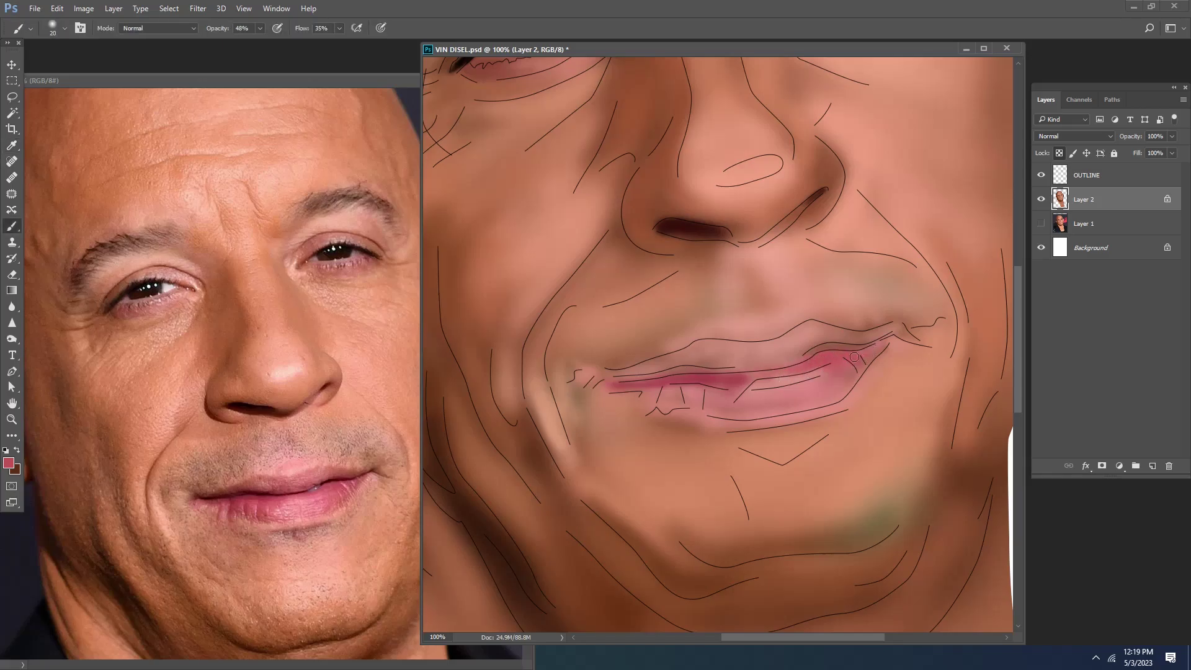
pyautogui.press(']')
pyautogui.press(']')
pyautogui.moveTo(871, 354); pyautogui.dragTo(843, 379)
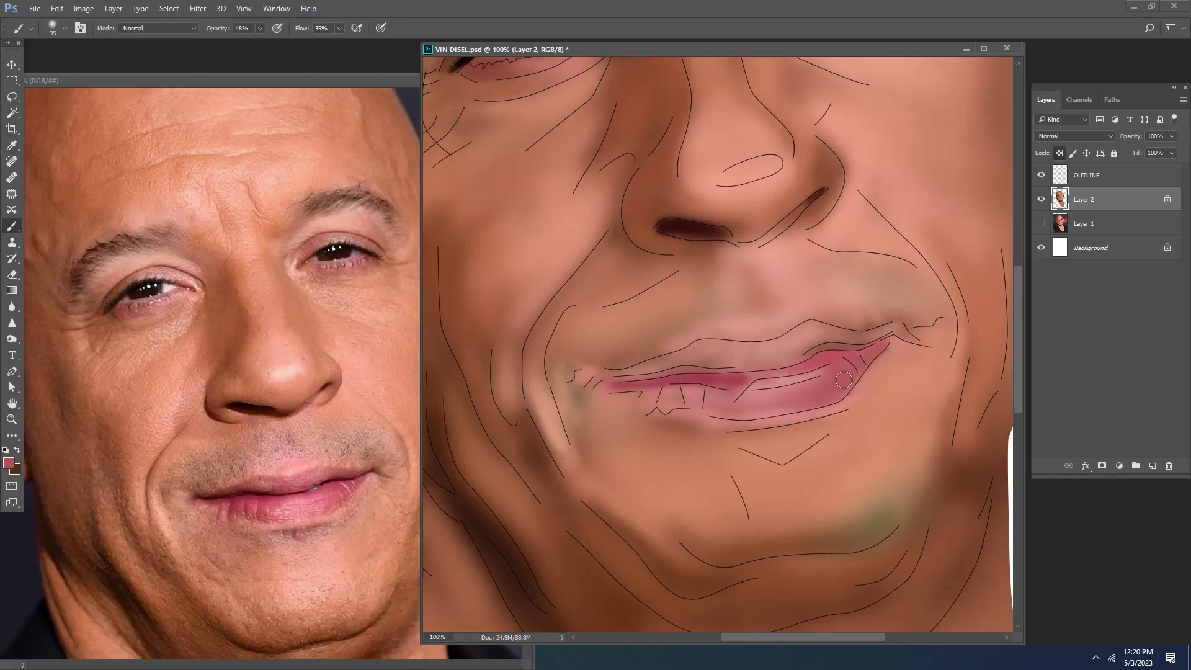
pyautogui.press('[')
pyautogui.press('[')
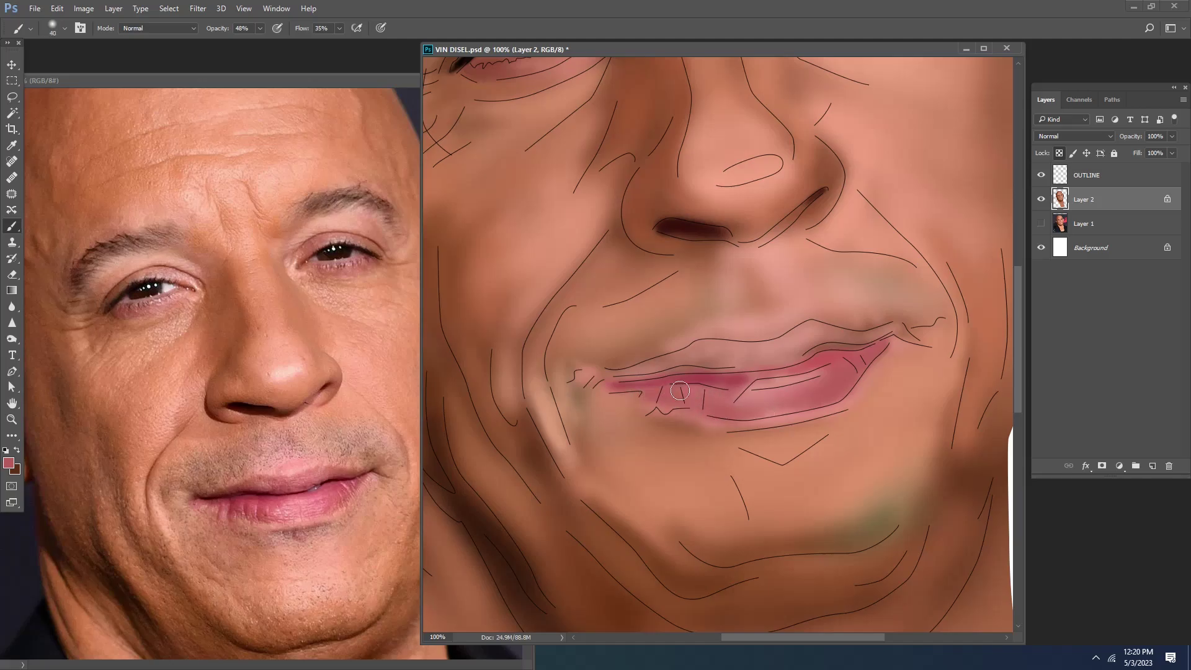
pyautogui.press('[')
pyautogui.press('[')
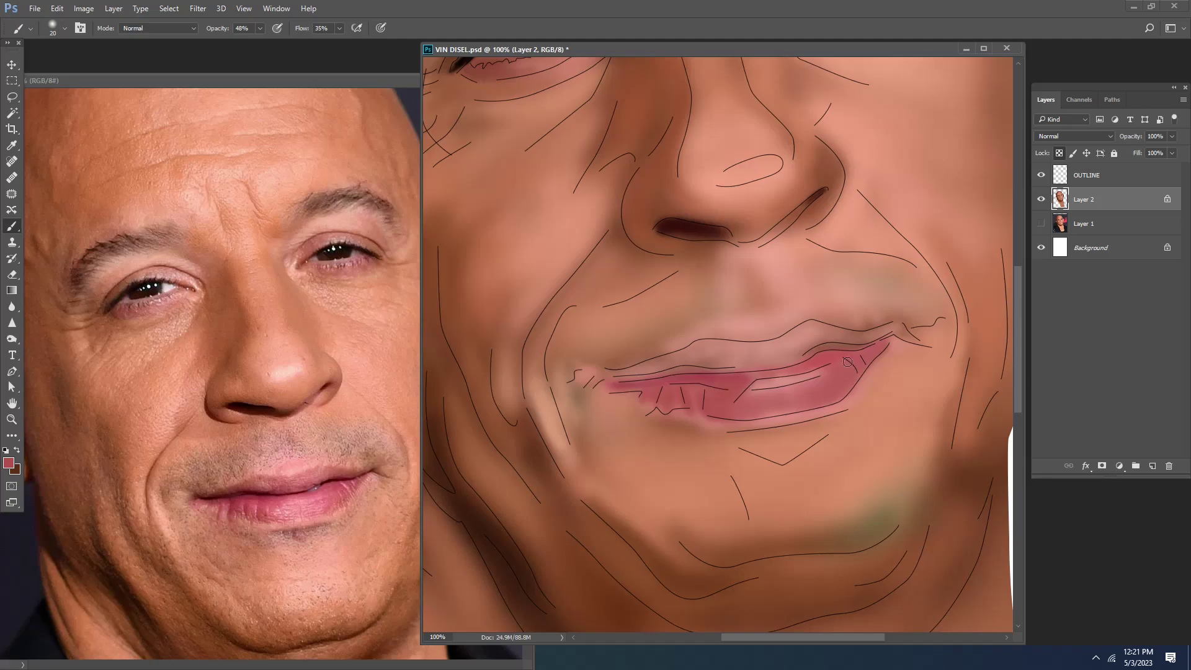
pyautogui.press('[')
# Step: Paint a pink-brown stroke along the upper lip and lower the brush opacity to 33%
pyautogui.moveTo(751, 362); pyautogui.dragTo(574, 302)
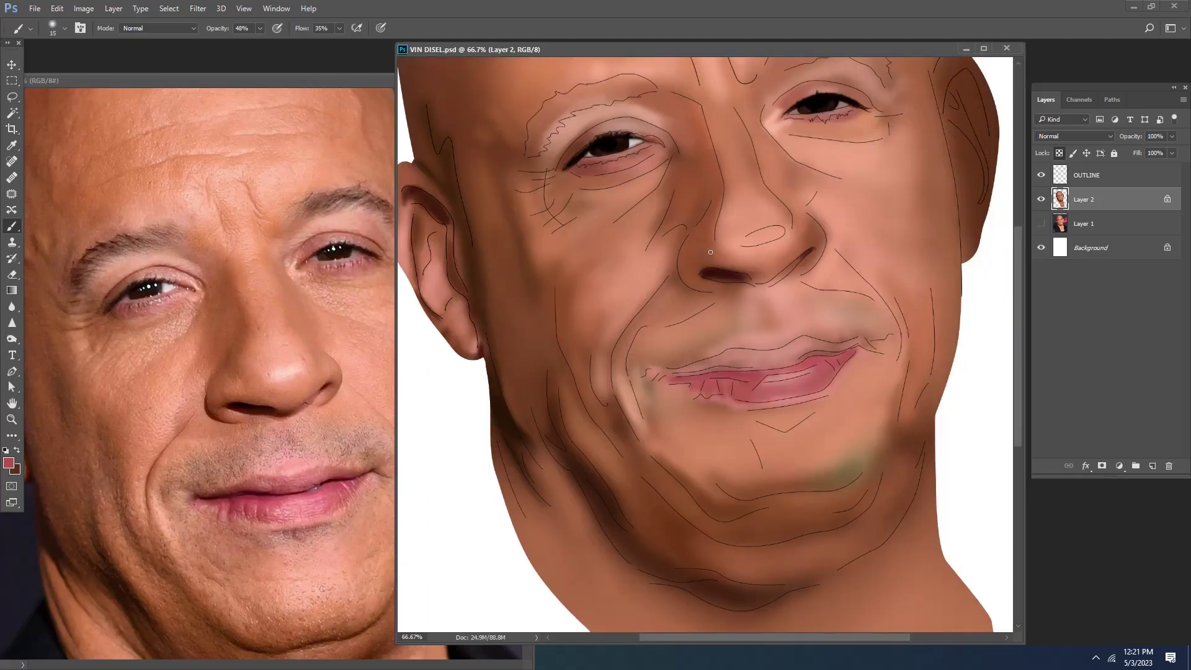
pyautogui.press(']')
pyautogui.press(']')
pyautogui.press(']')
pyautogui.moveTo(652, 364); pyautogui.dragTo(936, 321)
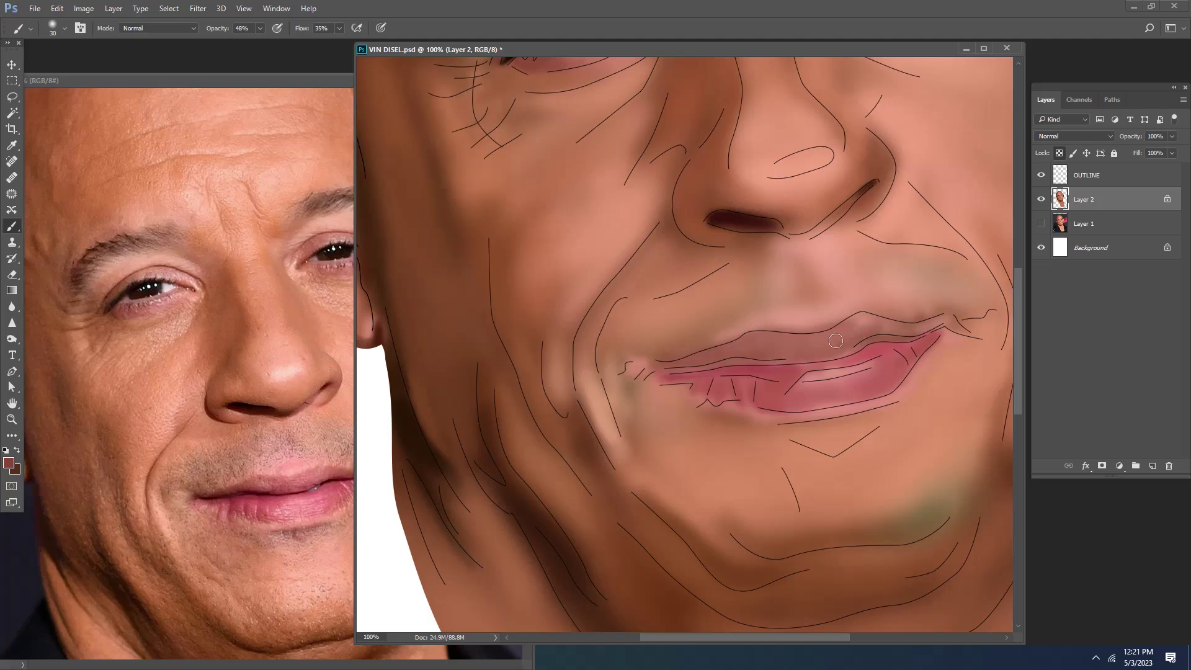
pyautogui.click(8, 464)
pyautogui.press('Return')
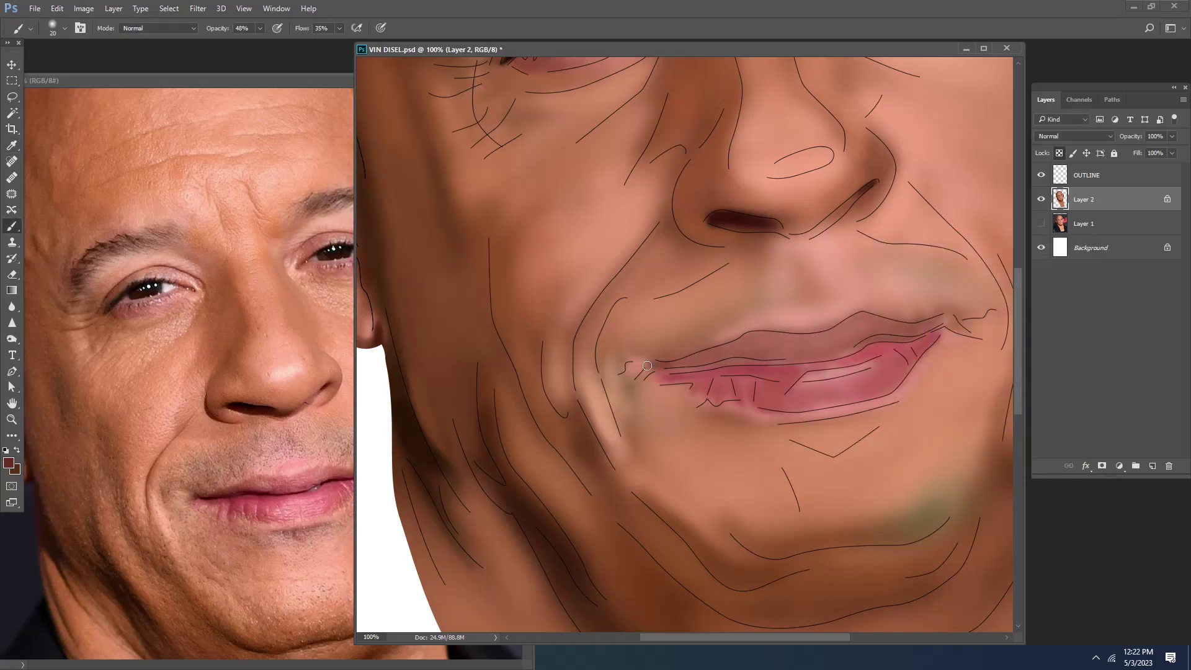
pyautogui.press(']')
pyautogui.press('3')
pyautogui.press('3')
# Step: Softly repaint the upper lip and darken the line between the lips with sampled brown
pyautogui.moveTo(676, 363)
pyautogui.mouseDown()
pyautogui.moveTo(977, 320)
pyautogui.moveTo(891, 349)
pyautogui.mouseUp()
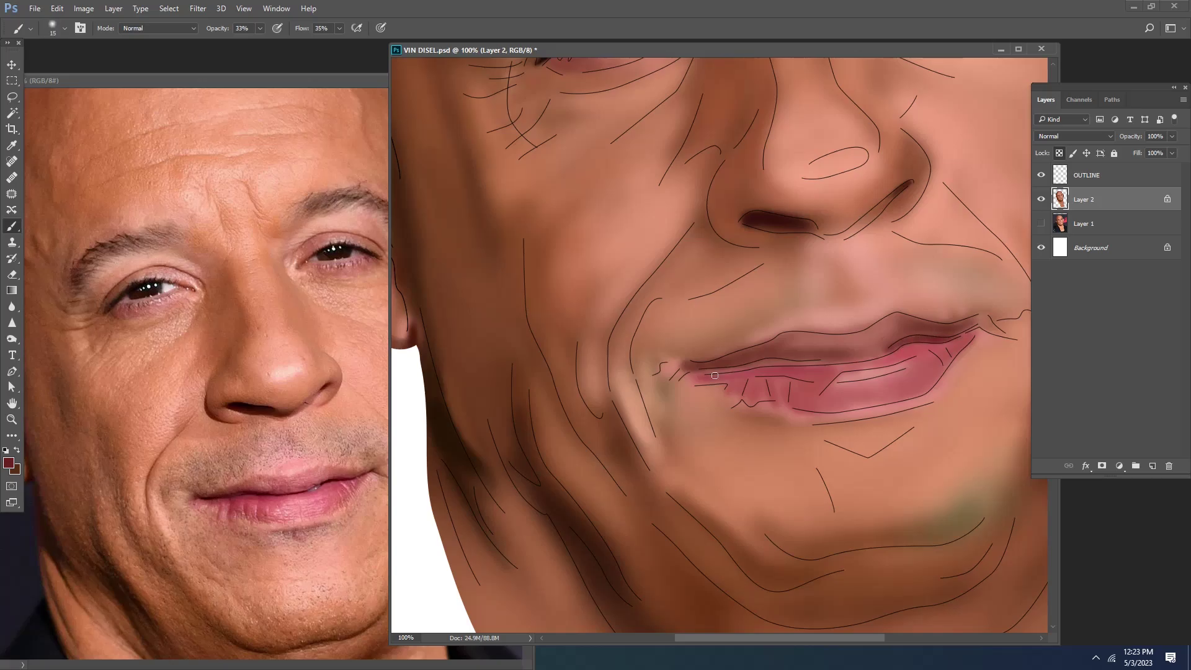
pyautogui.moveTo(746, 367); pyautogui.dragTo(791, 362)
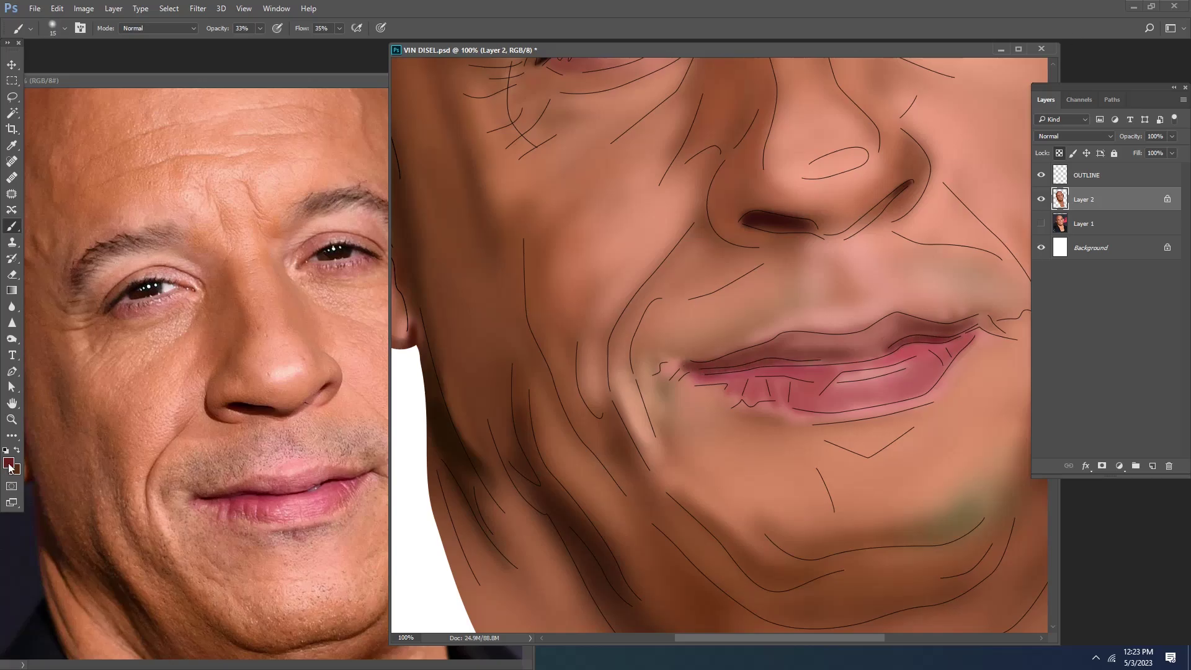
pyautogui.keyDown('alt'); pyautogui.click(924, 358); pyautogui.keyUp('alt')
pyautogui.moveTo(718, 370); pyautogui.dragTo(772, 362)
pyautogui.press(']')
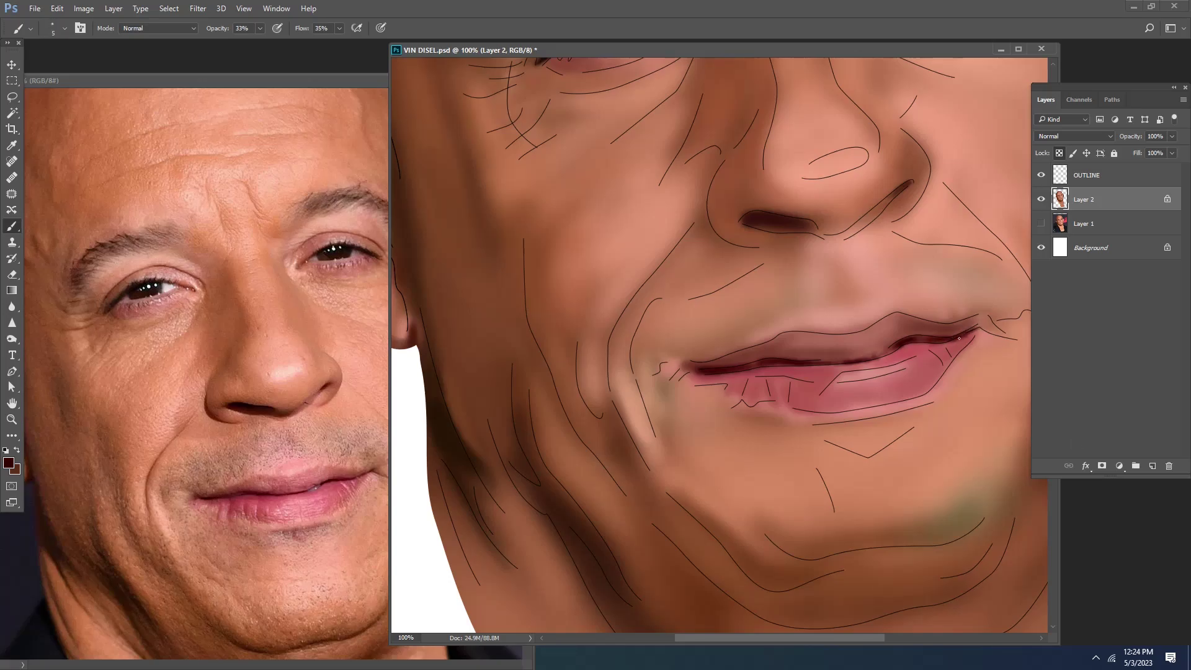
pyautogui.keyDown('alt'); pyautogui.click(774, 325); pyautogui.keyUp('alt')
pyautogui.keyDown('alt'); pyautogui.click(778, 260); pyautogui.keyUp('alt')
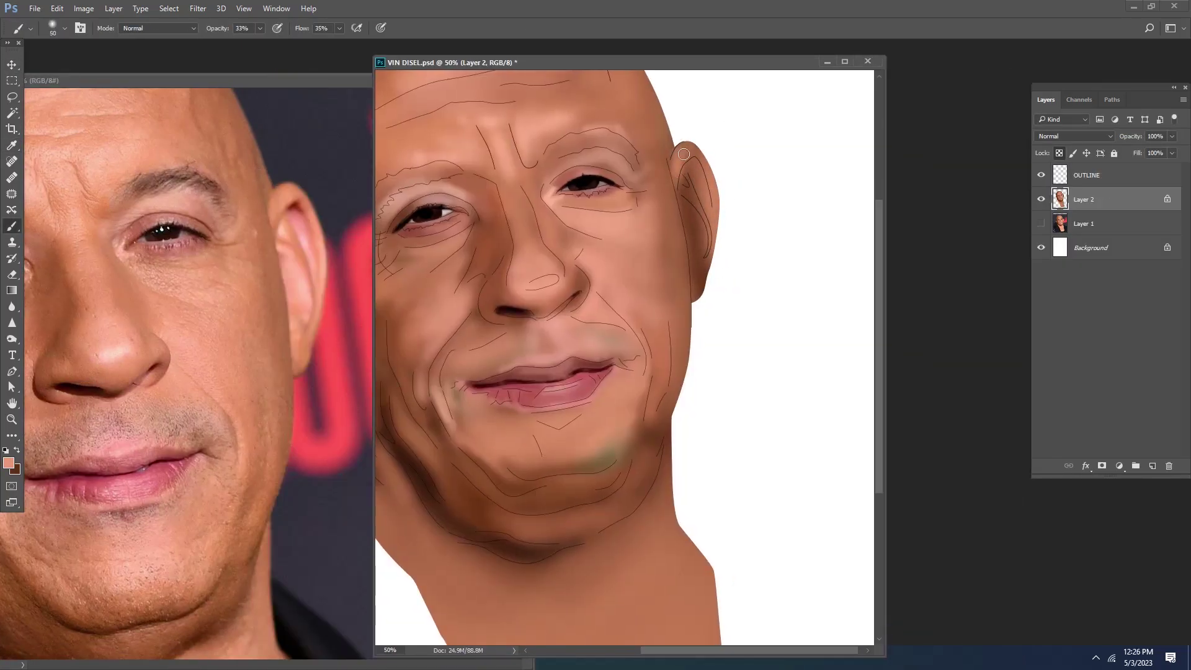
# Step: Lighten and smooth the right ear with soft brush strokes
pyautogui.moveTo(683, 153); pyautogui.dragTo(701, 292)
pyautogui.press(']')
pyautogui.press(']')
pyautogui.press(']')
pyautogui.moveTo(689, 186)
pyautogui.mouseDown()
pyautogui.moveTo(691, 297)
pyautogui.moveTo(687, 178)
pyautogui.moveTo(715, 281)
pyautogui.mouseUp()
pyautogui.press('[')
# Step: Sample salmon and lighter pink tones and paint pink highlights on the ear
pyautogui.keyDown('alt'); pyautogui.click(692, 166); pyautogui.keyUp('alt')
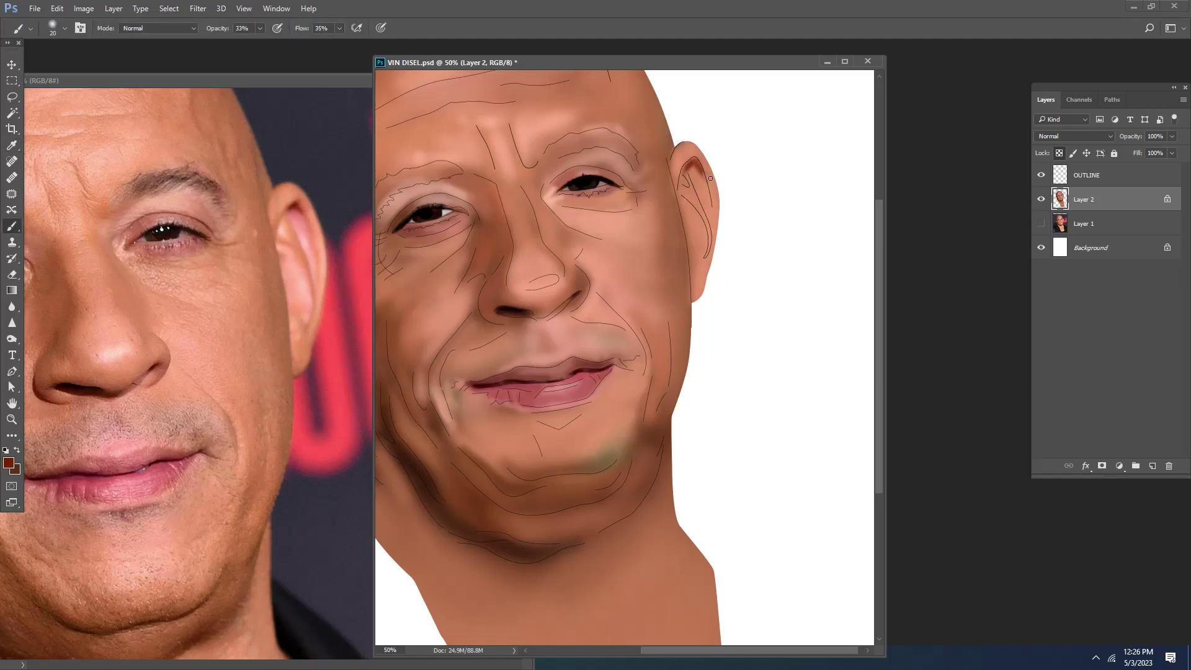
pyautogui.press(']')
pyautogui.keyDown('alt'); pyautogui.click(692, 196); pyautogui.keyUp('alt')
pyautogui.press(']')
pyautogui.keyDown('alt'); pyautogui.click(705, 226); pyautogui.keyUp('alt')
pyautogui.moveTo(705, 226); pyautogui.dragTo(685, 257)
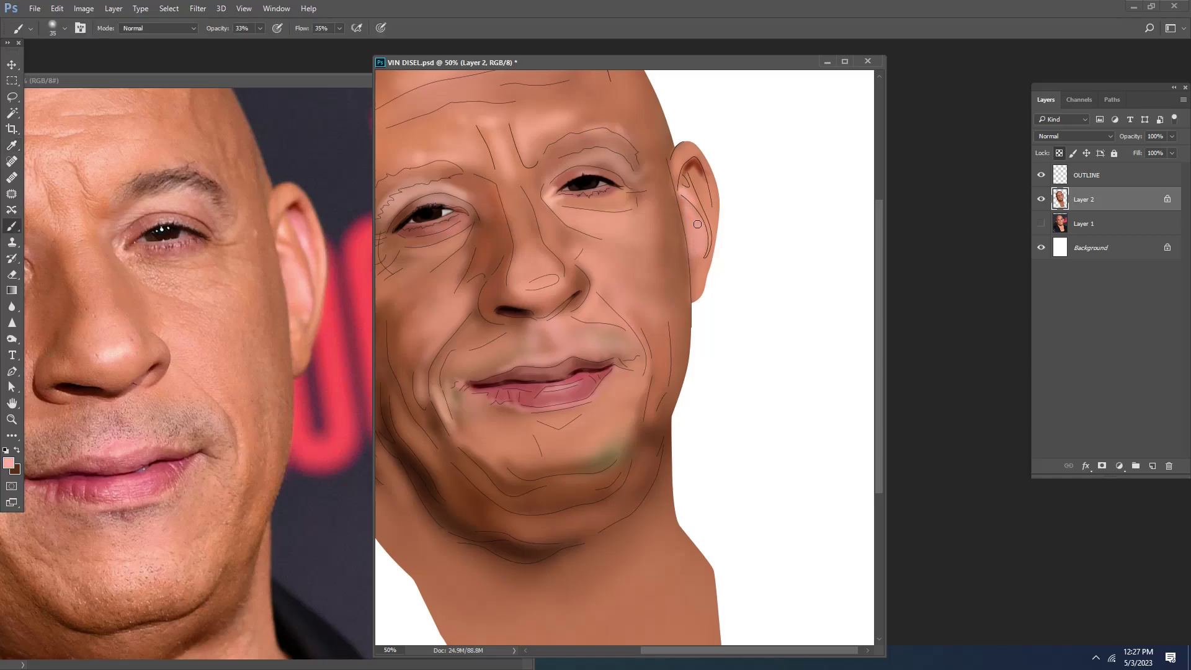
# Step: Sample deeper pink and salmon tones from the ear and bring the whole head into view
pyautogui.keyDown('alt'); pyautogui.click(701, 185); pyautogui.keyUp('alt')
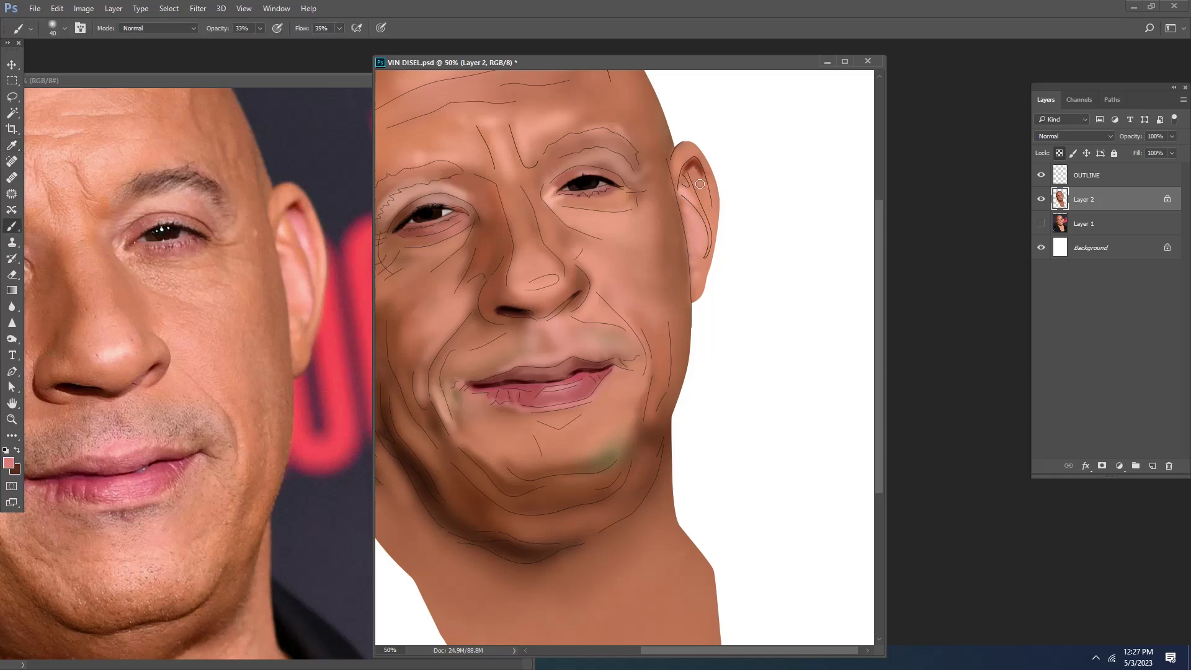
pyautogui.keyDown('alt'); pyautogui.click(718, 210); pyautogui.keyUp('alt')
pyautogui.keyDown('alt'); pyautogui.click(714, 186); pyautogui.keyUp('alt')
pyautogui.press('[')
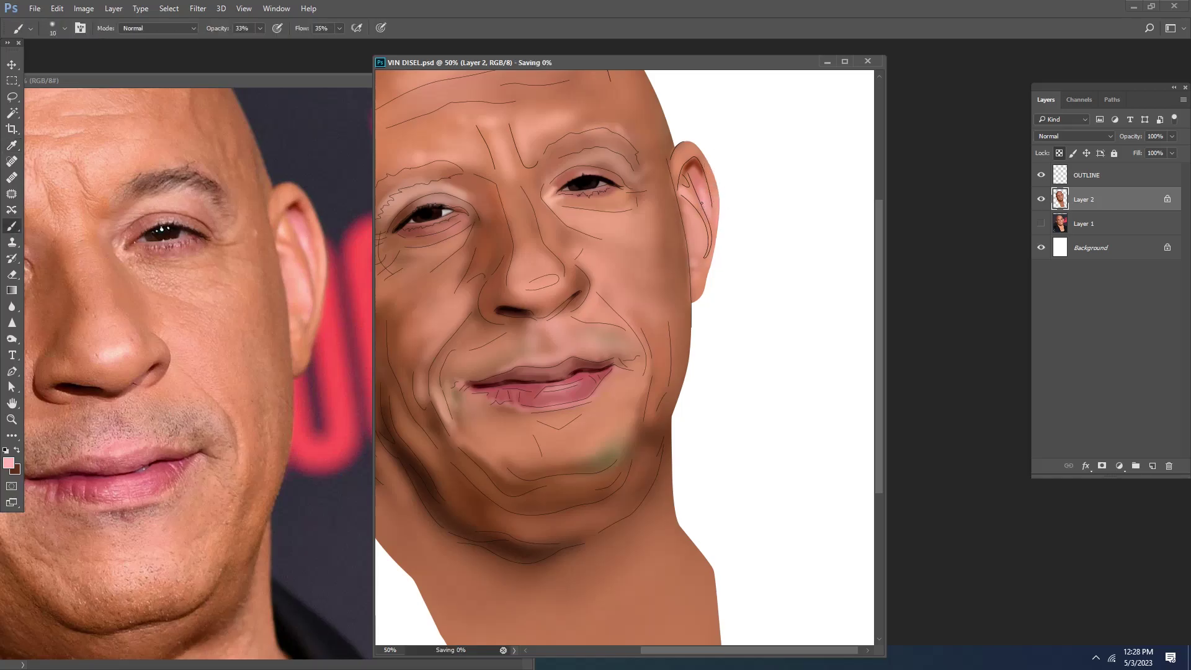
pyautogui.hotkey('ctrl', '-')
pyautogui.hotkey('ctrl', '+')
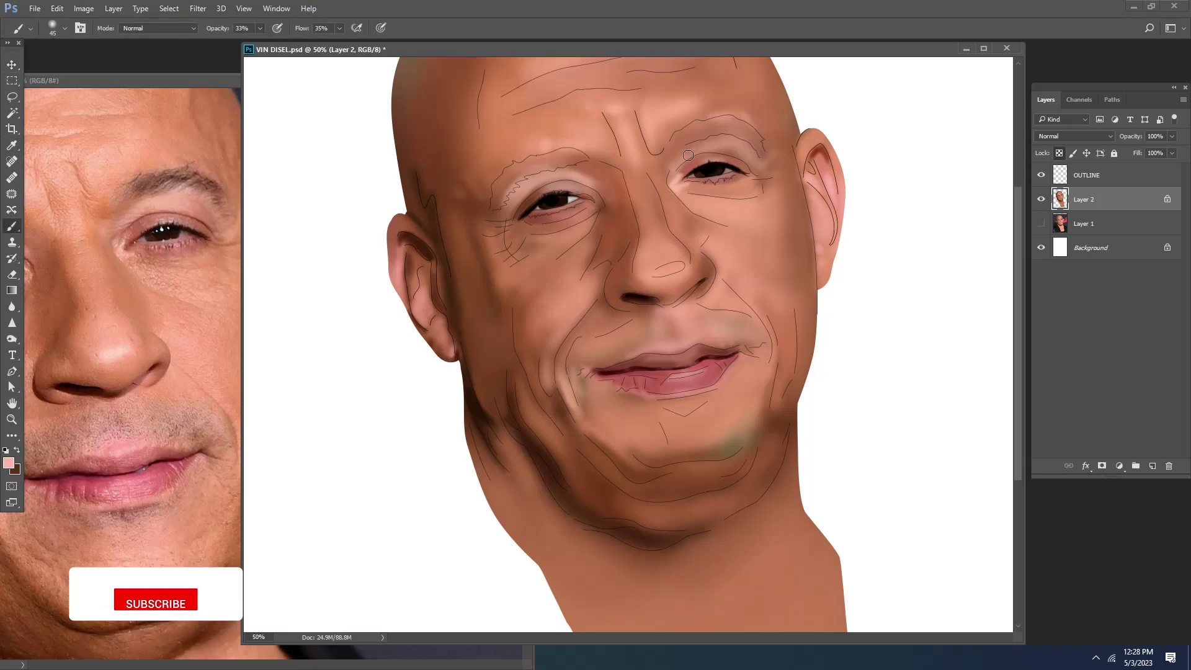
# Step: Paint soft strokes above the right eye and dab reddish-brown shading onto the chin
pyautogui.moveTo(689, 141); pyautogui.dragTo(743, 146)
pyautogui.keyDown('alt'); pyautogui.click(743, 146); pyautogui.keyUp('alt')
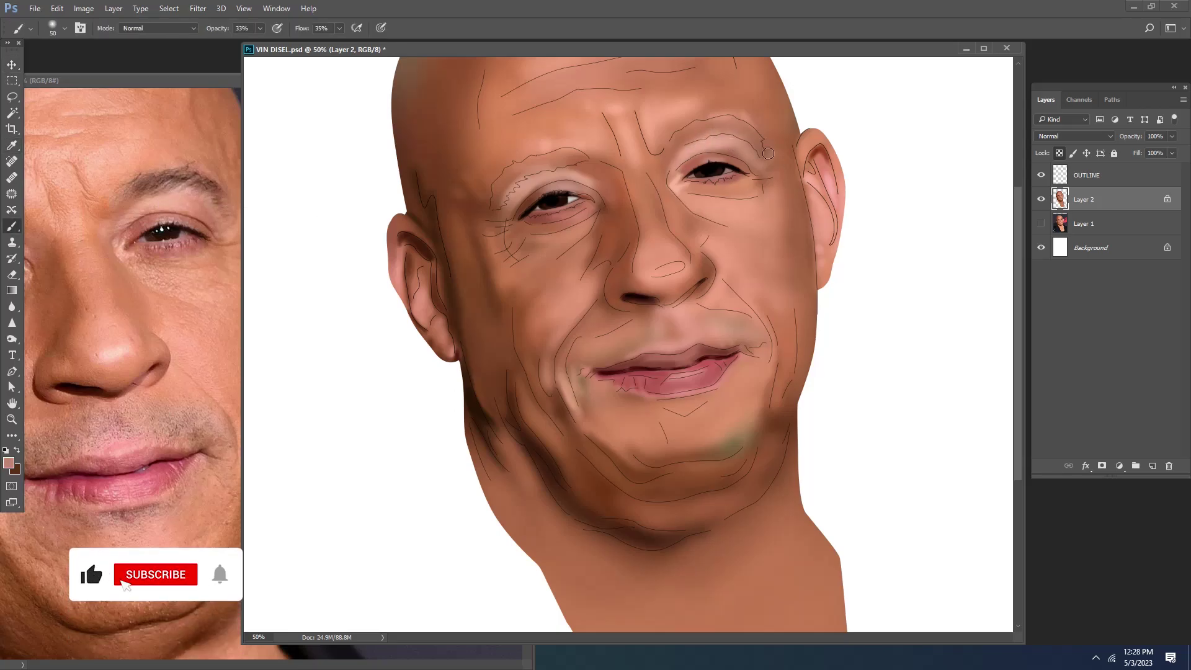
pyautogui.press('[')
pyautogui.hotkey('ctrl', '+')
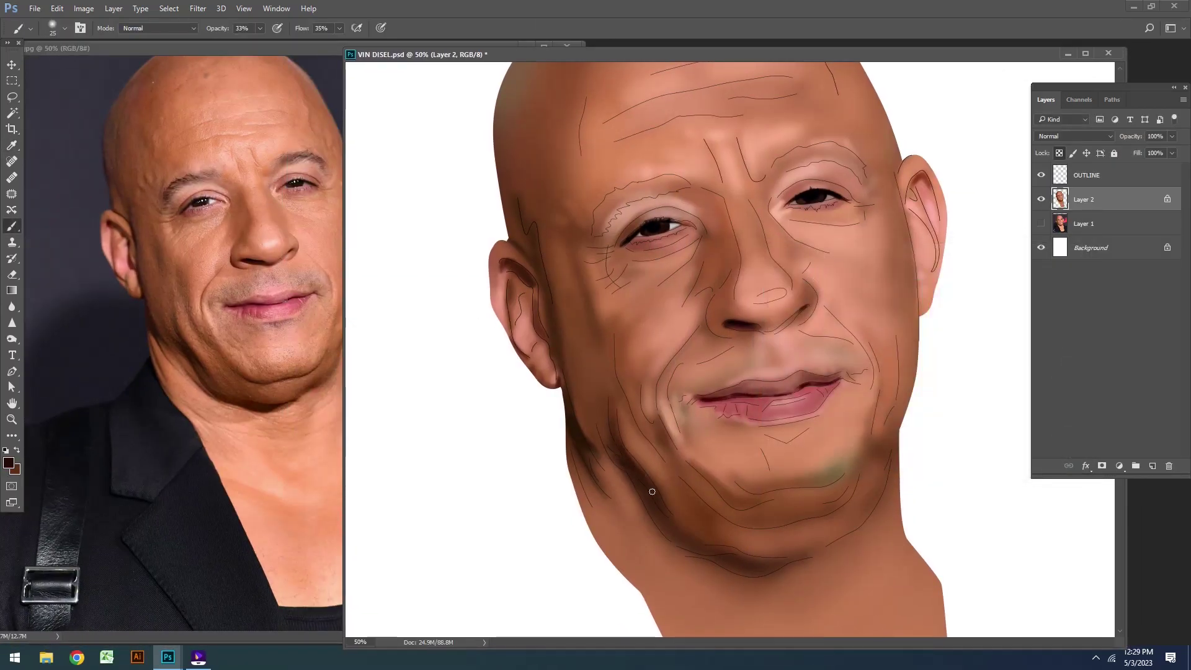
pyautogui.press(']')
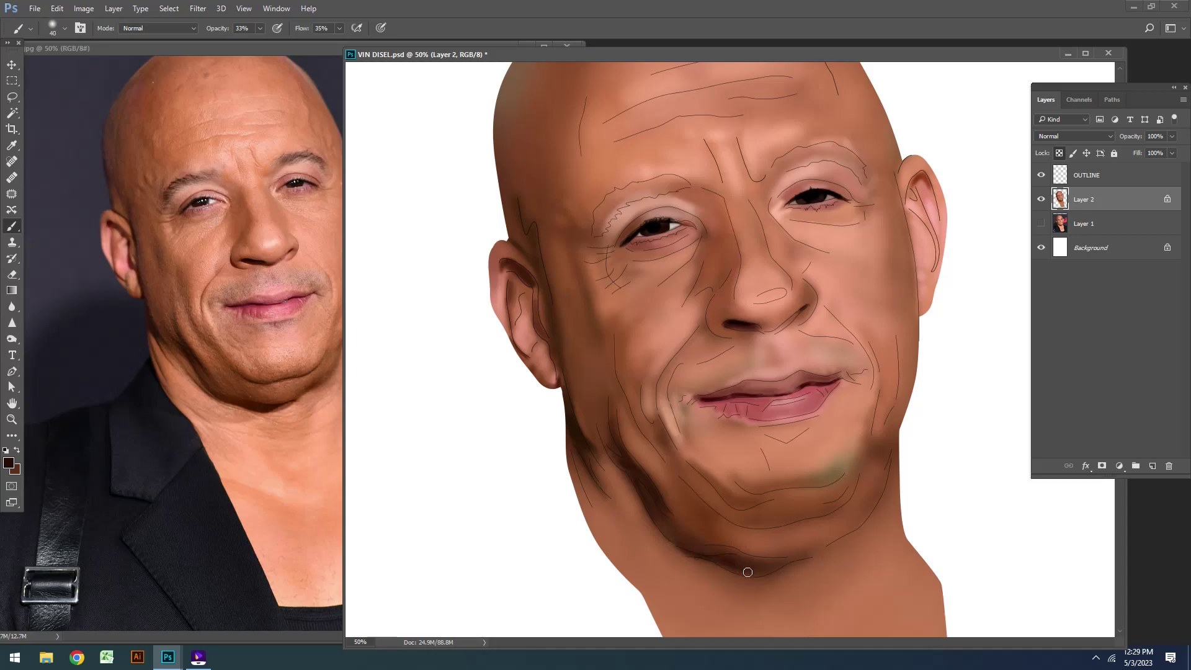
pyautogui.press('[')
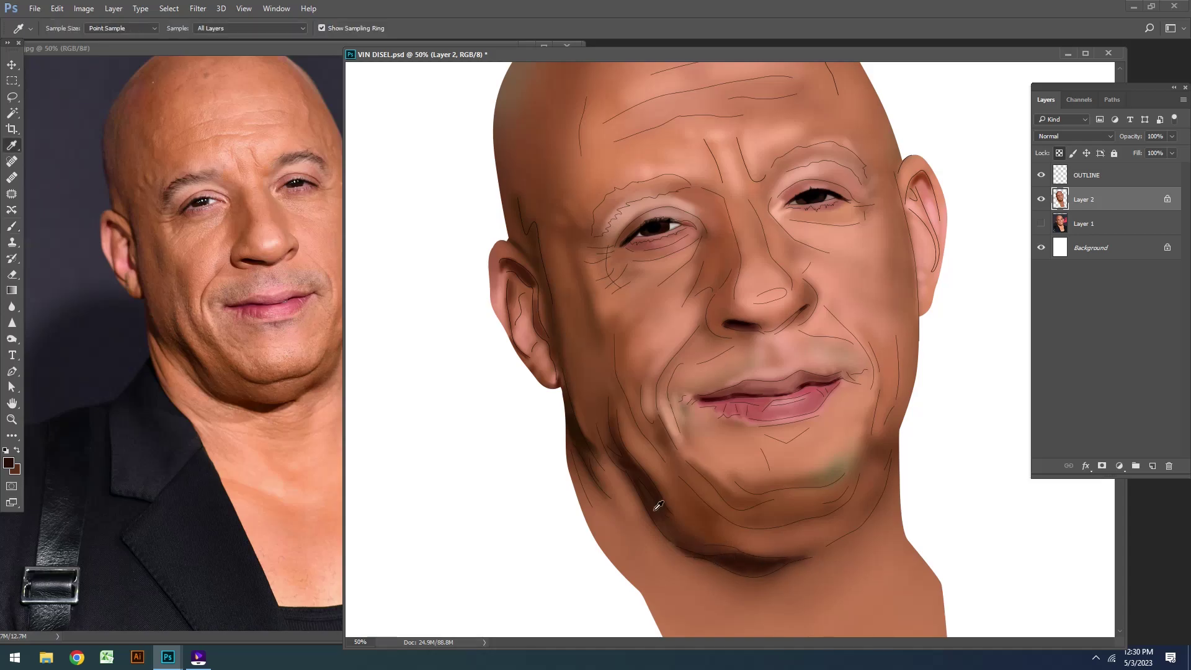
pyautogui.keyDown('alt'); pyautogui.click(651, 500); pyautogui.keyUp('alt')
pyautogui.press(']')
pyautogui.click(744, 485)
# Step: Toggle the reference photo and painted layer on and off to compare the chin shading
pyautogui.click(1040, 223)
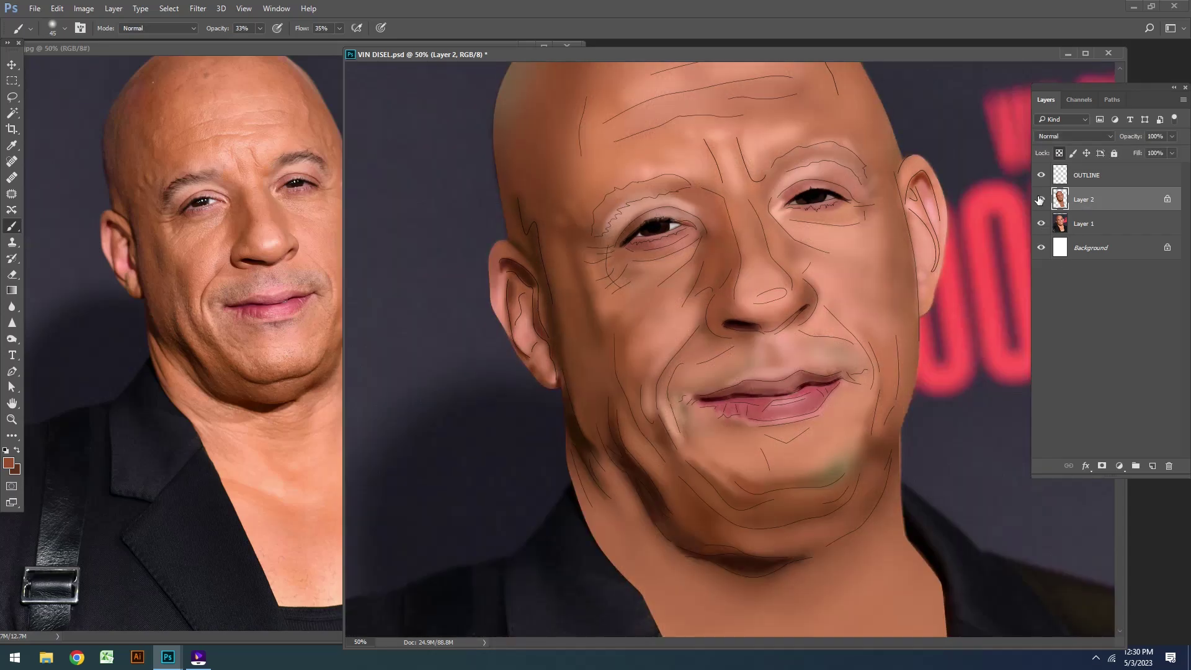
pyautogui.press('[')
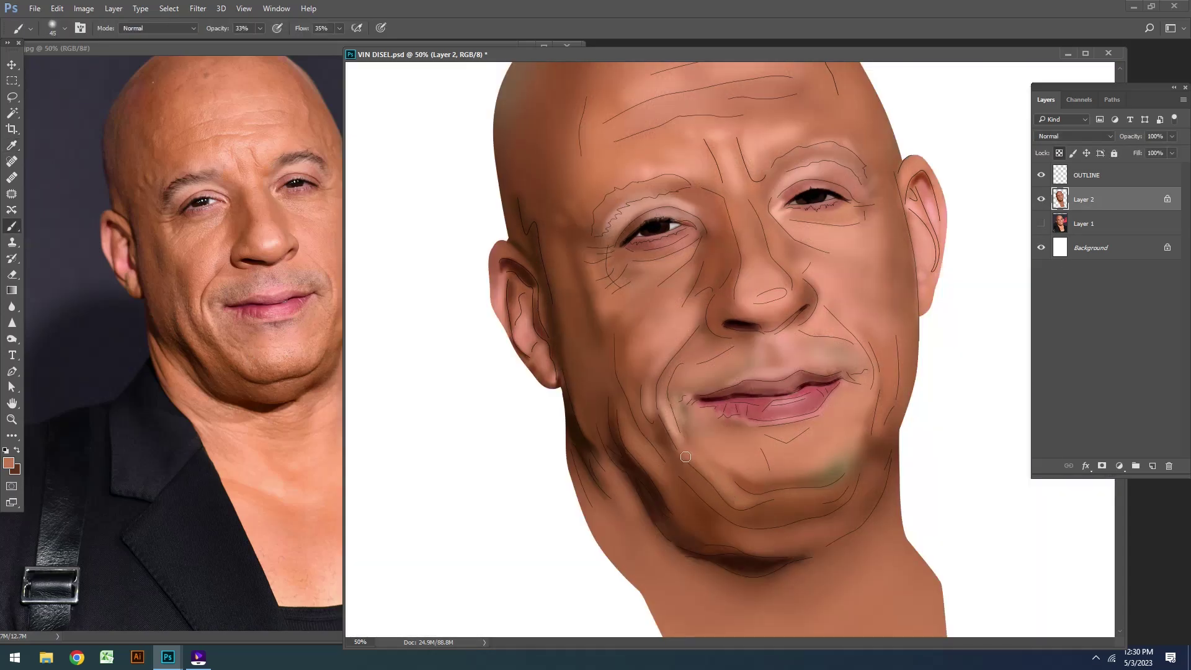
pyautogui.click(1040, 223)
pyautogui.click(1040, 223)
pyautogui.press(']')
pyautogui.press(']')
pyautogui.click(1041, 224)
pyautogui.click(1041, 224)
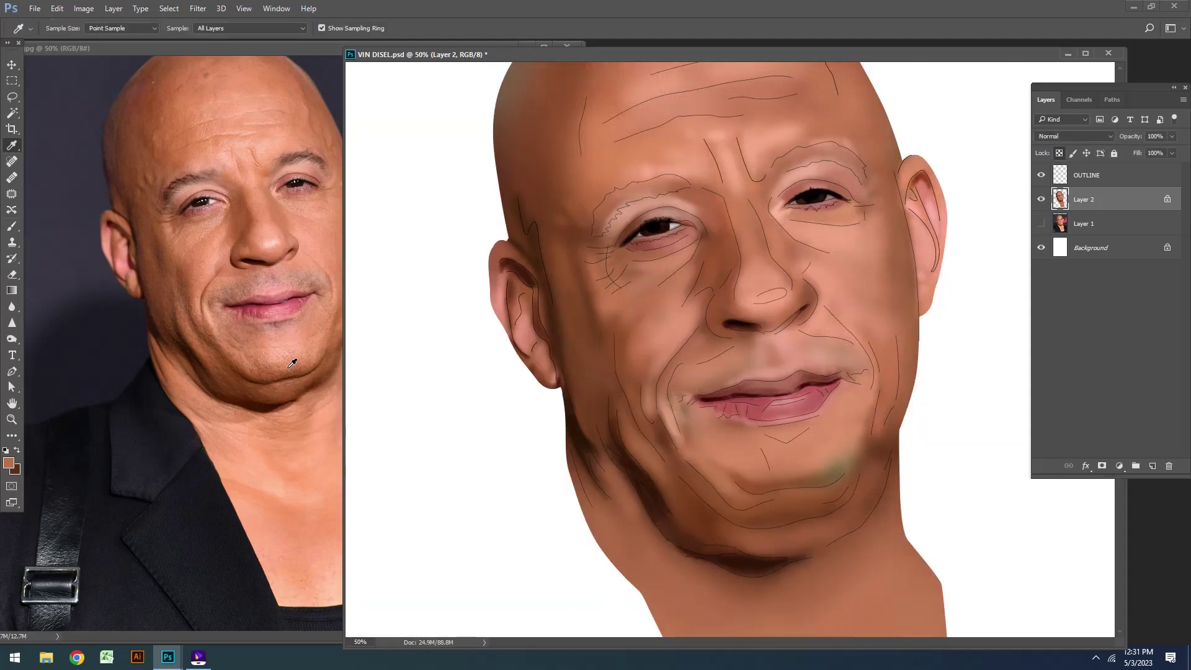
pyautogui.press(']')
pyautogui.press(']')
pyautogui.press('[')
pyautogui.press('[')
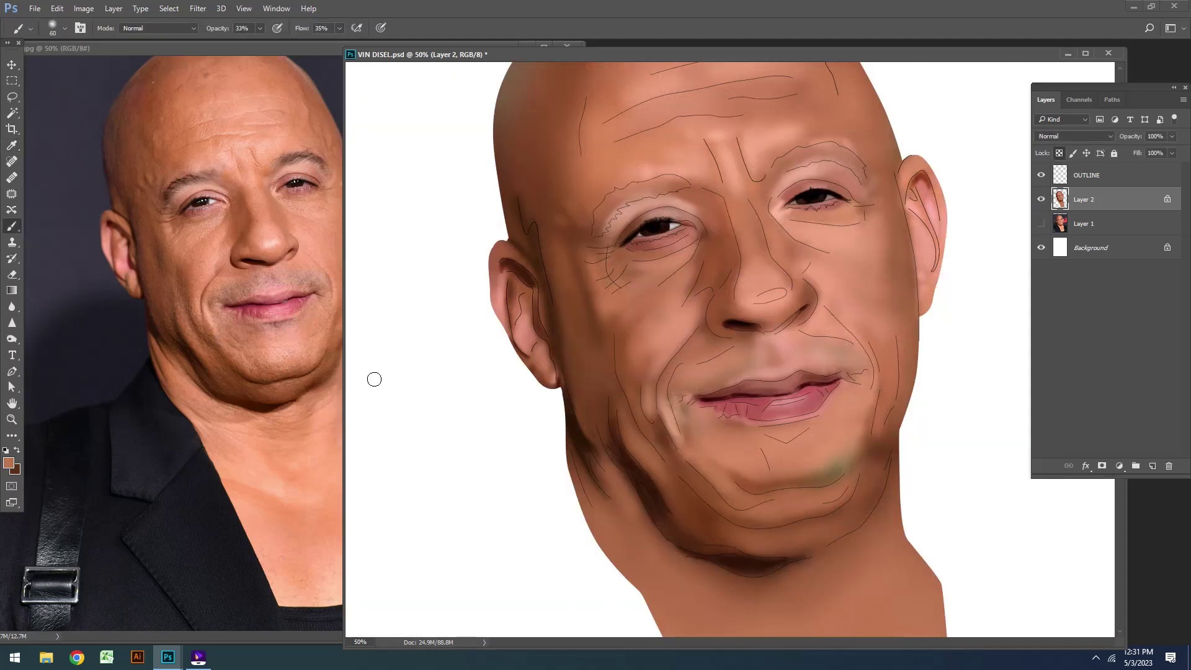
pyautogui.click(1041, 224)
pyautogui.click(1040, 199)
pyautogui.click(1041, 223)
pyautogui.press(']')
pyautogui.press(']')
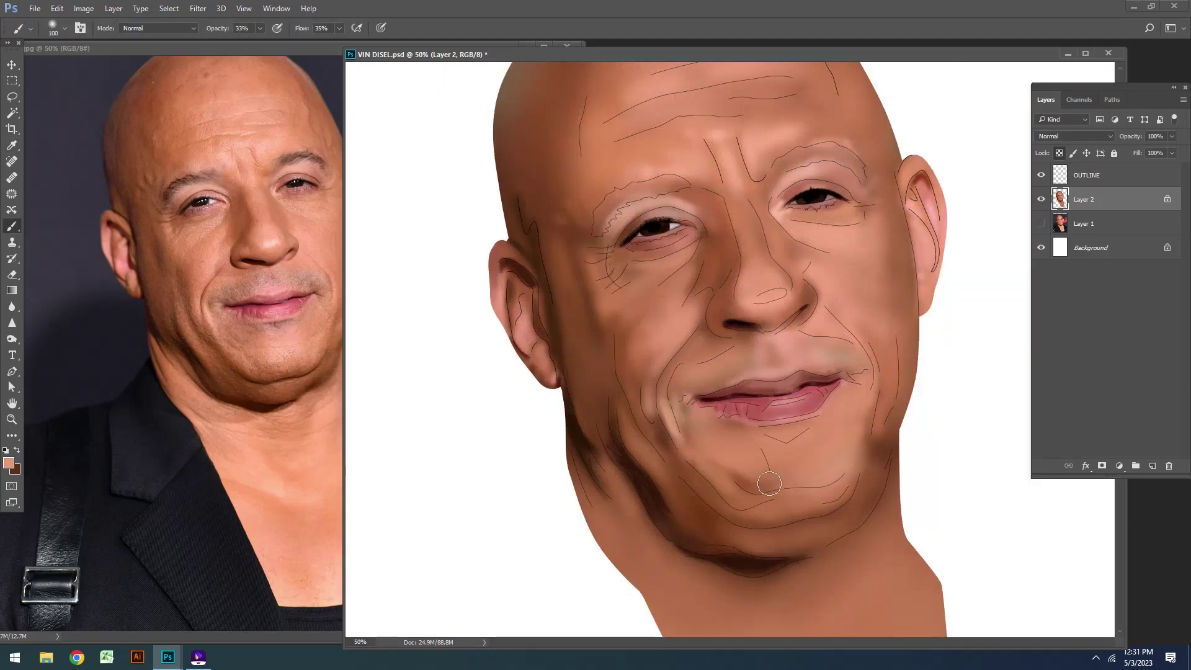
pyautogui.press('[')
pyautogui.press('[')
pyautogui.press('[')
# Step: Shade the chin line and lower chin line in darker brown
pyautogui.keyDown('alt'); pyautogui.click(688, 483); pyautogui.keyUp('alt')
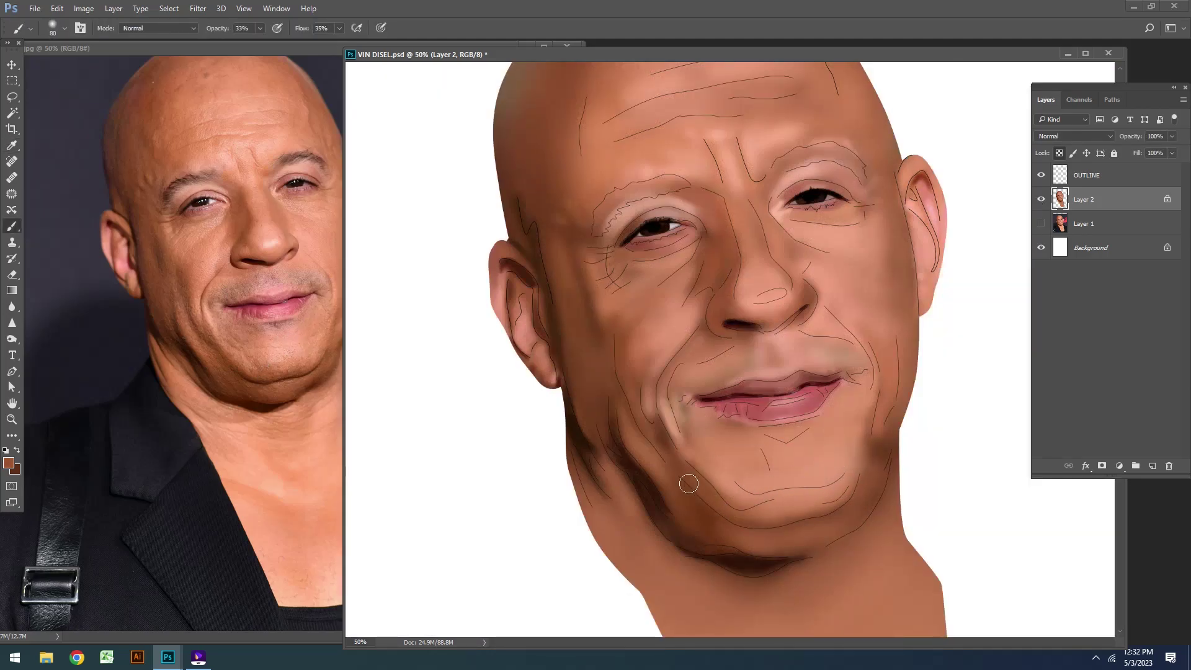
pyautogui.moveTo(755, 509); pyautogui.dragTo(843, 499)
pyautogui.press(']')
pyautogui.press(']')
pyautogui.press(']')
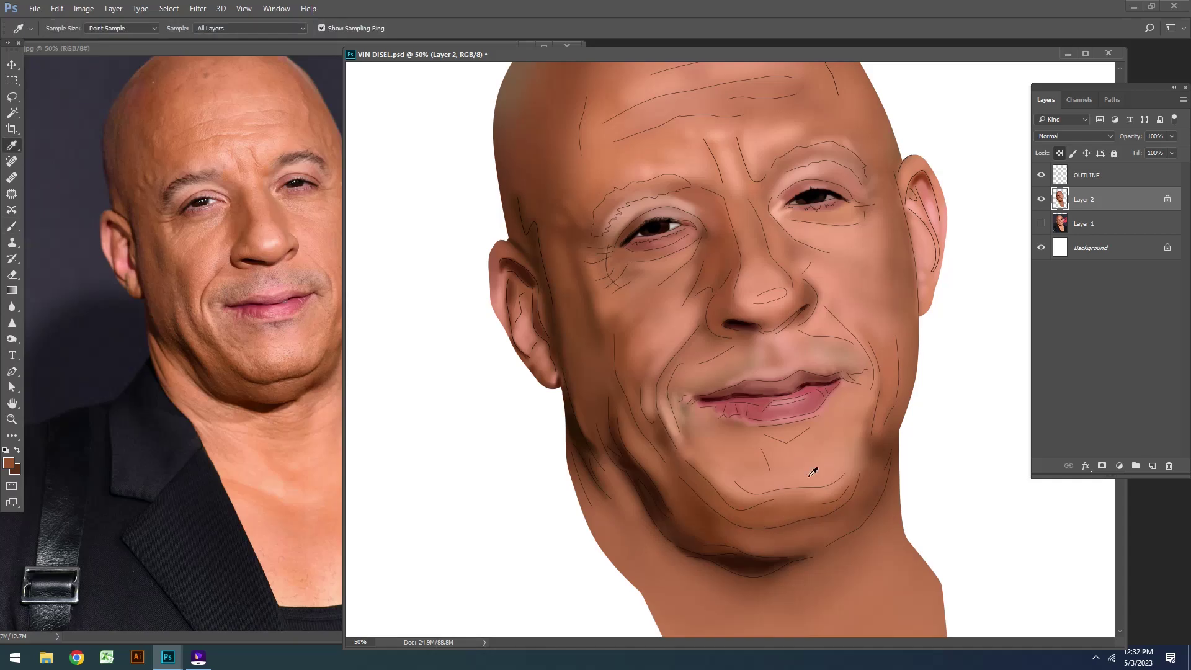
pyautogui.press('[')
pyautogui.press('[')
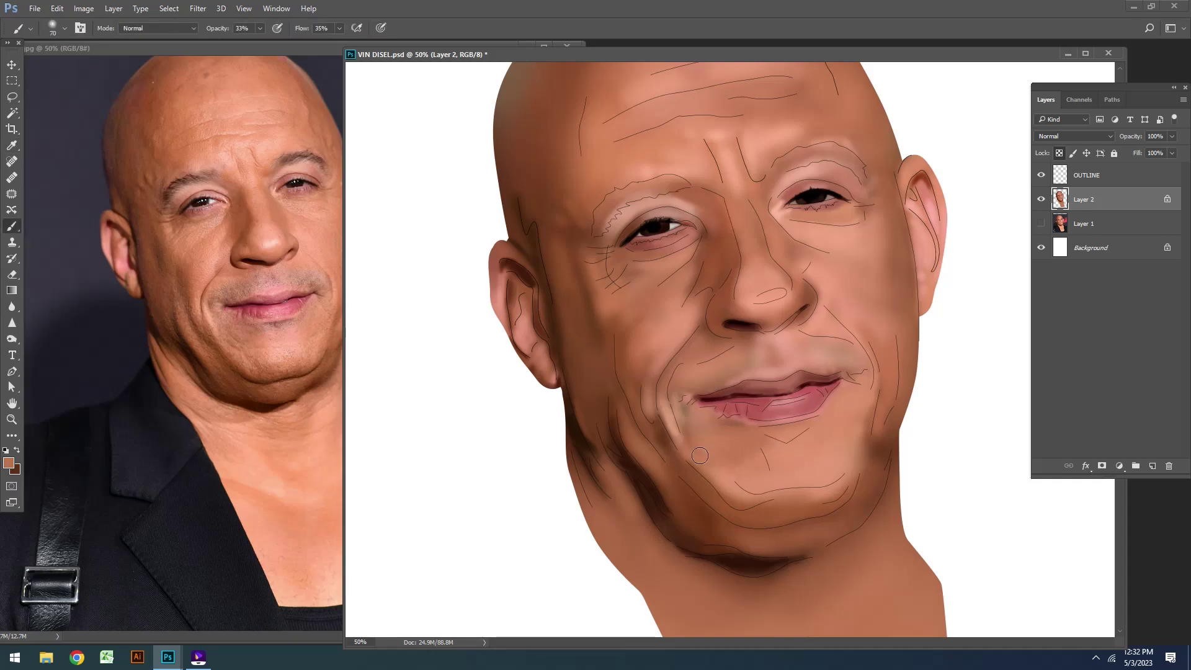
pyautogui.press(']')
pyautogui.keyDown('alt'); pyautogui.keyDown('shift'); pyautogui.rightClick(893, 417); pyautogui.keyUp('shift'); pyautogui.keyUp('alt')
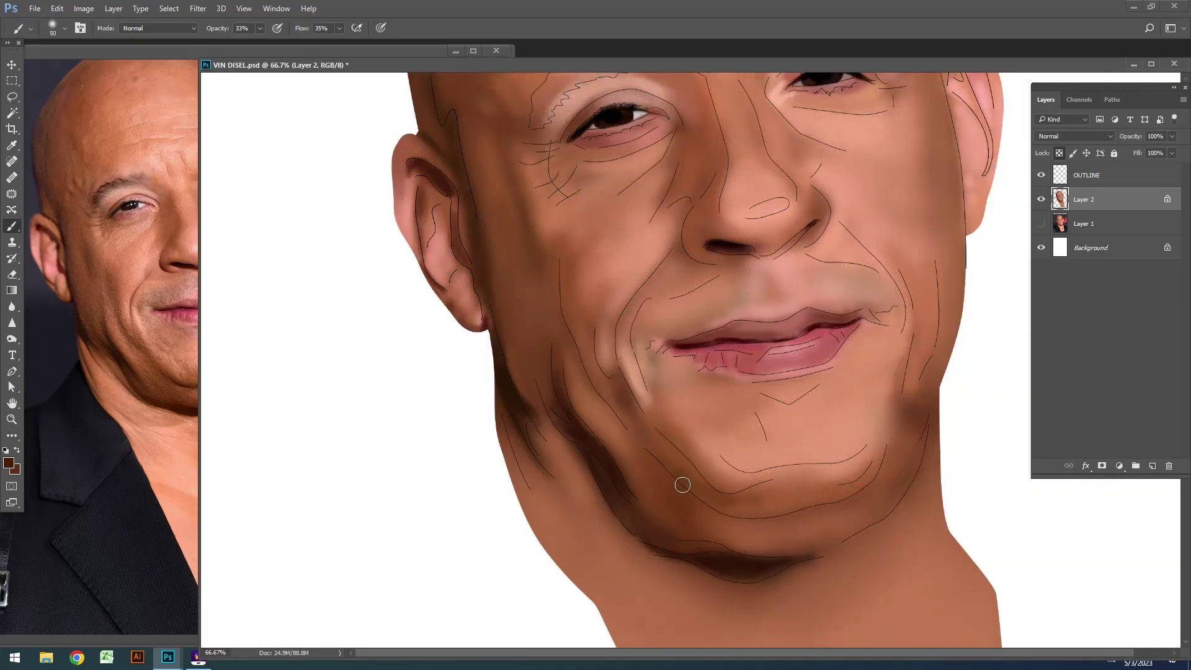
pyautogui.moveTo(682, 484); pyautogui.dragTo(874, 468)
pyautogui.press('[')
pyautogui.press('[')
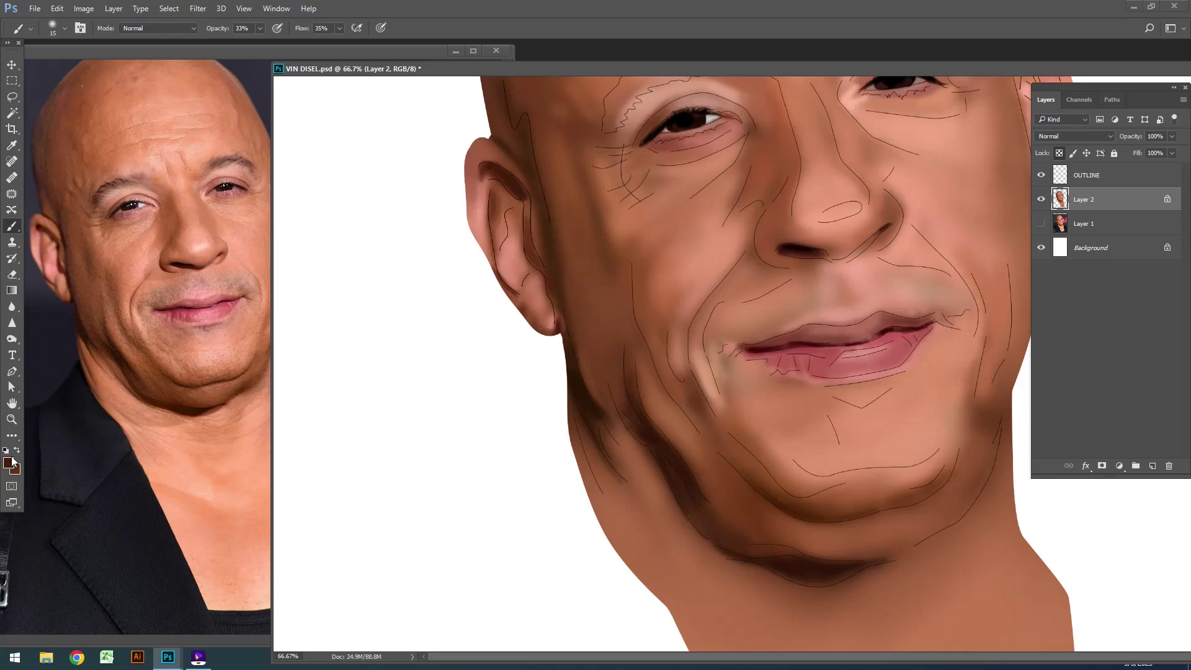
pyautogui.press('[')
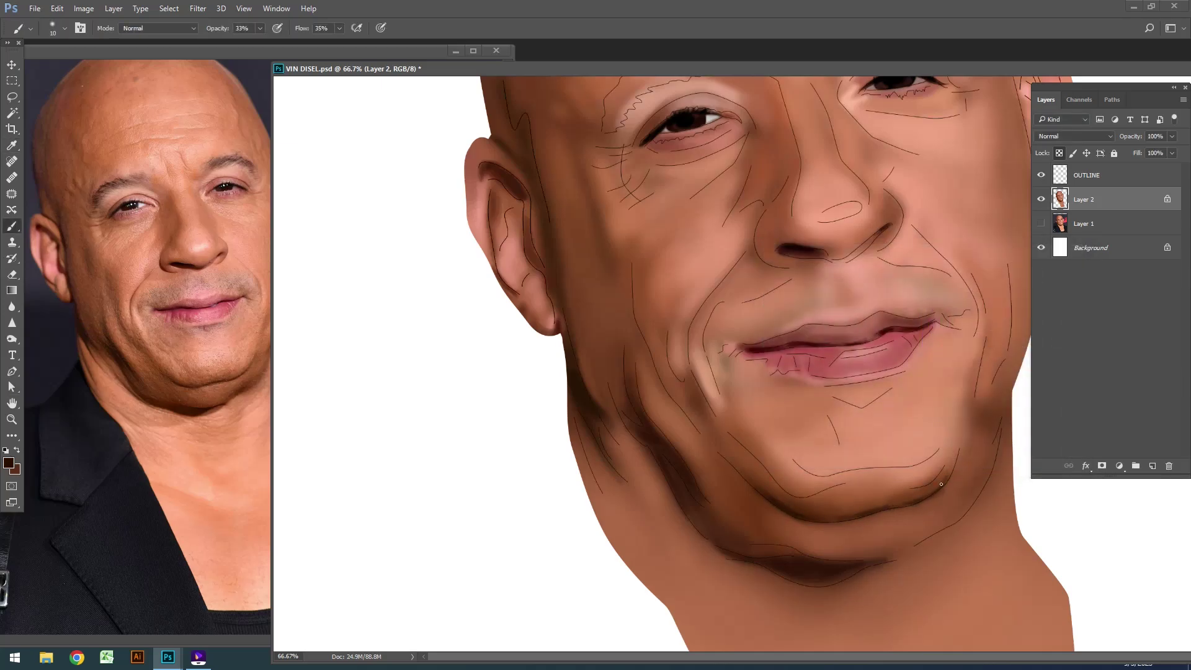
pyautogui.press(']')
# Step: Add soft light-pink highlights to round out the chin
pyautogui.keyDown('alt'); pyautogui.click(937, 464); pyautogui.keyUp('alt')
pyautogui.press(']')
pyautogui.press(']')
pyautogui.press(']')
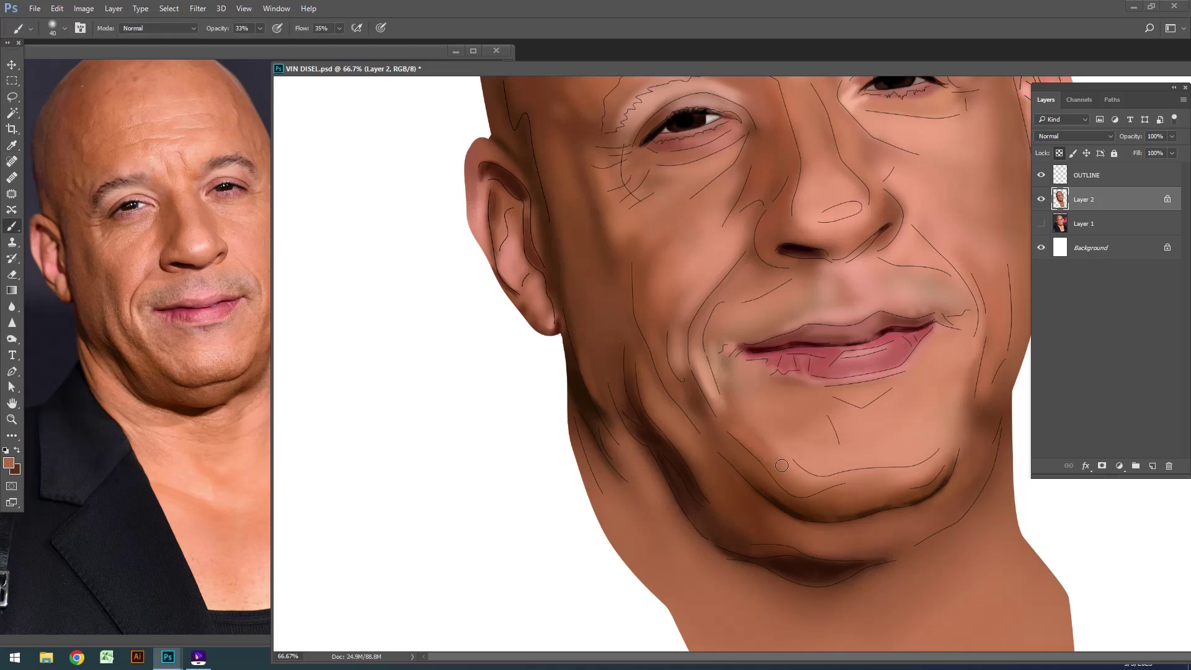
pyautogui.press(']')
pyautogui.press(']')
pyautogui.press(']')
pyautogui.keyDown('alt'); pyautogui.click(912, 348); pyautogui.keyUp('alt')
pyautogui.moveTo(834, 453); pyautogui.dragTo(906, 443)
pyautogui.press('[')
pyautogui.press('[')
pyautogui.press('[')
# Step: Paint a dark brown stroke along the right jawline and save the painting
pyautogui.keyDown('alt'); pyautogui.click(868, 527); pyautogui.keyUp('alt')
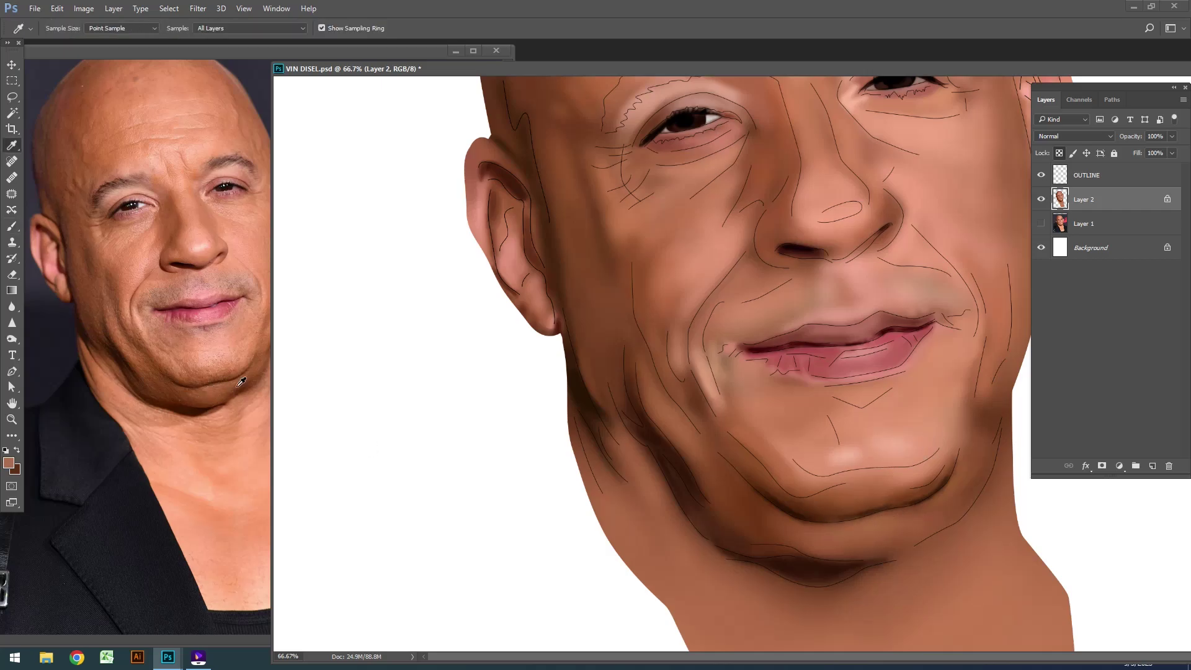
pyautogui.moveTo(898, 546); pyautogui.dragTo(986, 474)
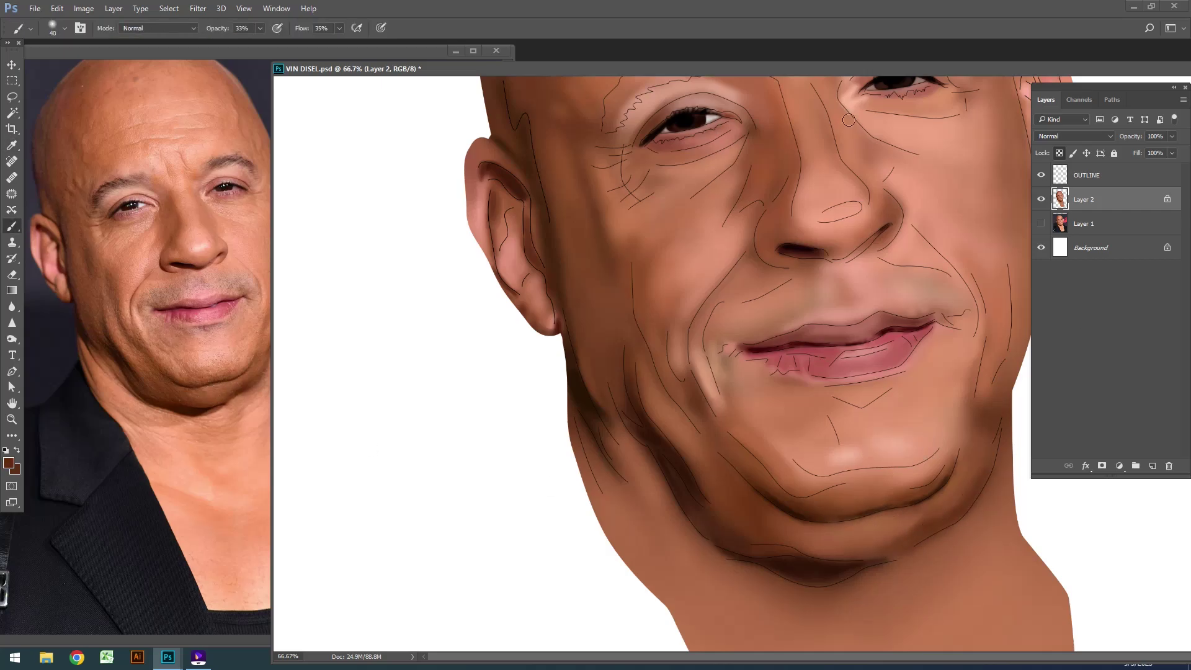
pyautogui.press('[')
pyautogui.press('[')
pyautogui.press(']')
pyautogui.press(']')
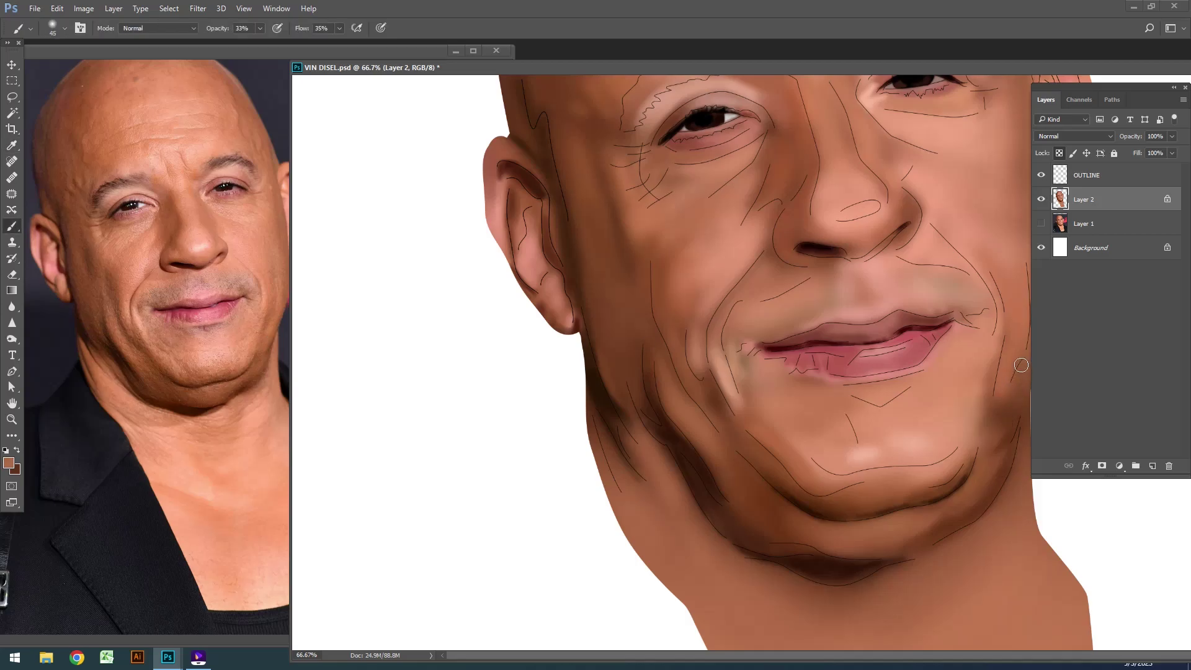
pyautogui.keyDown('alt'); pyautogui.click(1017, 372); pyautogui.keyUp('alt')
pyautogui.hotkey('ctrl', '-')
pyautogui.hotkey('ctrl', 's')
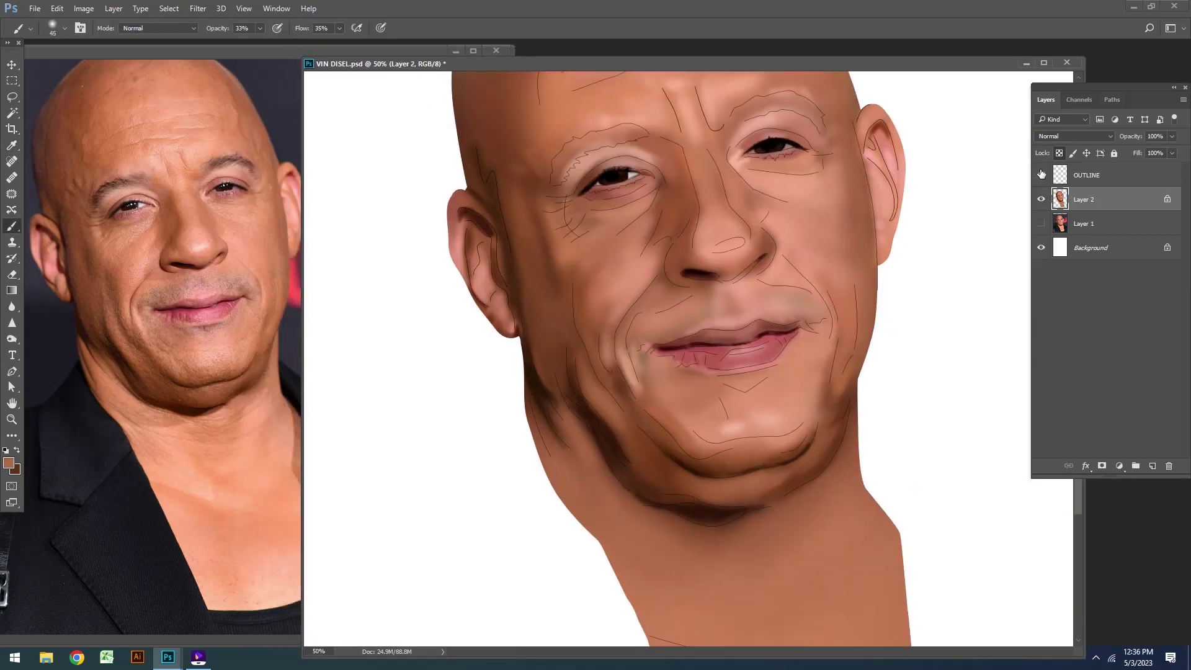
# Step: Paint a light skin stroke along the left jaw and pick a dark brown shadow tone
pyautogui.press('[')
pyautogui.keyDown('alt'); pyautogui.click(546, 388); pyautogui.keyUp('alt')
pyautogui.moveTo(533, 389)
pyautogui.mouseDown()
pyautogui.moveTo(554, 412)
pyautogui.moveTo(539, 434)
pyautogui.moveTo(528, 403)
pyautogui.moveTo(561, 477)
pyautogui.moveTo(598, 486)
pyautogui.moveTo(586, 419)
pyautogui.moveTo(540, 393)
pyautogui.mouseUp()
pyautogui.press(']')
pyautogui.press('[')
pyautogui.keyDown('alt'); pyautogui.click(540, 404); pyautogui.keyUp('alt')
pyautogui.press('[')
# Step: Toggle the reference photo and painting to compare the jaw shading
pyautogui.click(1040, 223)
pyautogui.click(1041, 199)
pyautogui.click(1040, 223)
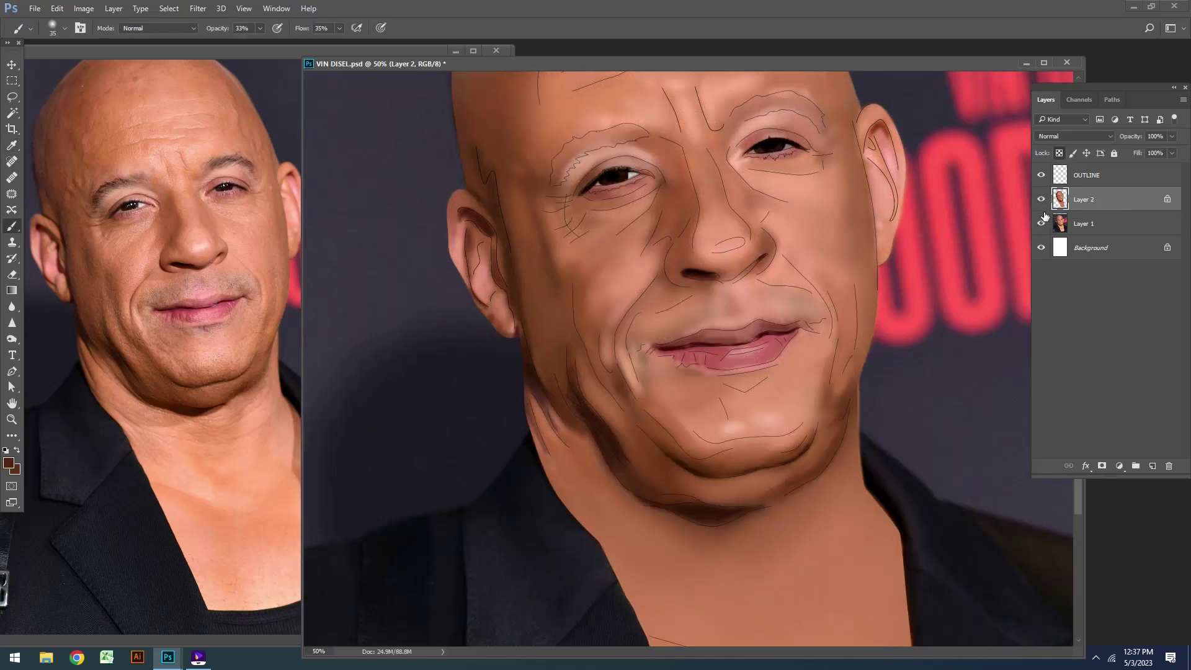
pyautogui.press(']')
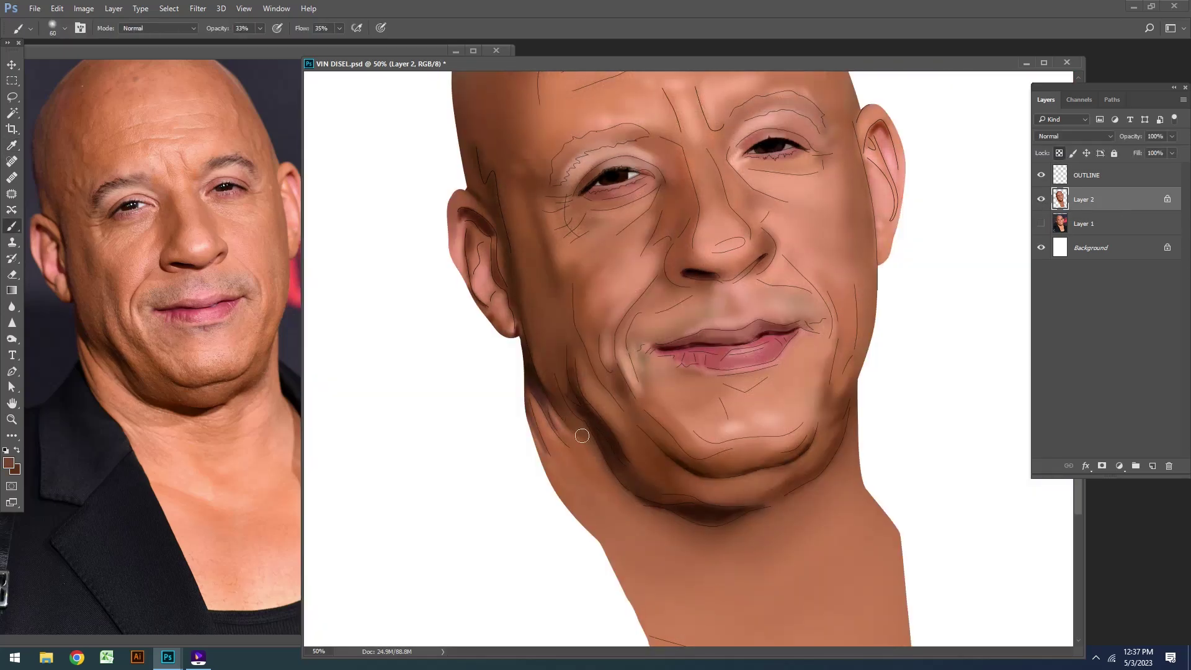
pyautogui.press('[')
pyautogui.press('[')
pyautogui.press('[')
# Step: Sample the neck skin tone from the reference and paint light peach strokes over the lower jaw and neck
pyautogui.press(']')
pyautogui.press(']')
pyautogui.press(']')
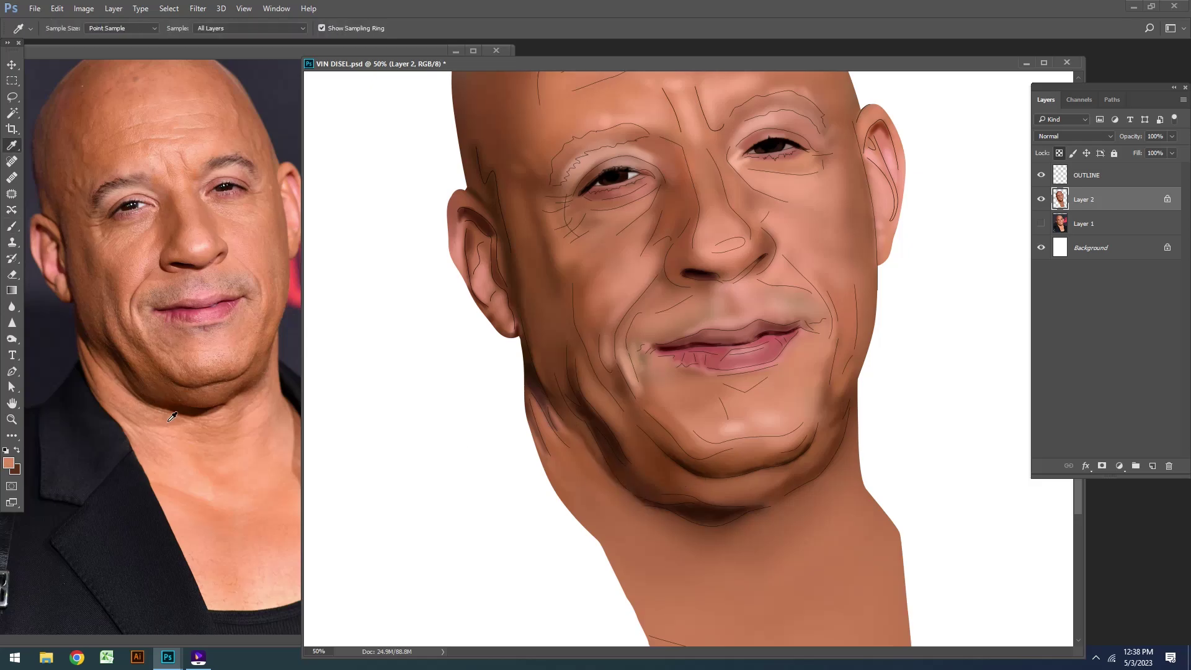
pyautogui.keyDown('alt'); pyautogui.click(657, 518); pyautogui.keyUp('alt')
pyautogui.moveTo(614, 490)
pyautogui.mouseDown()
pyautogui.moveTo(556, 488)
pyautogui.moveTo(685, 540)
pyautogui.mouseUp()
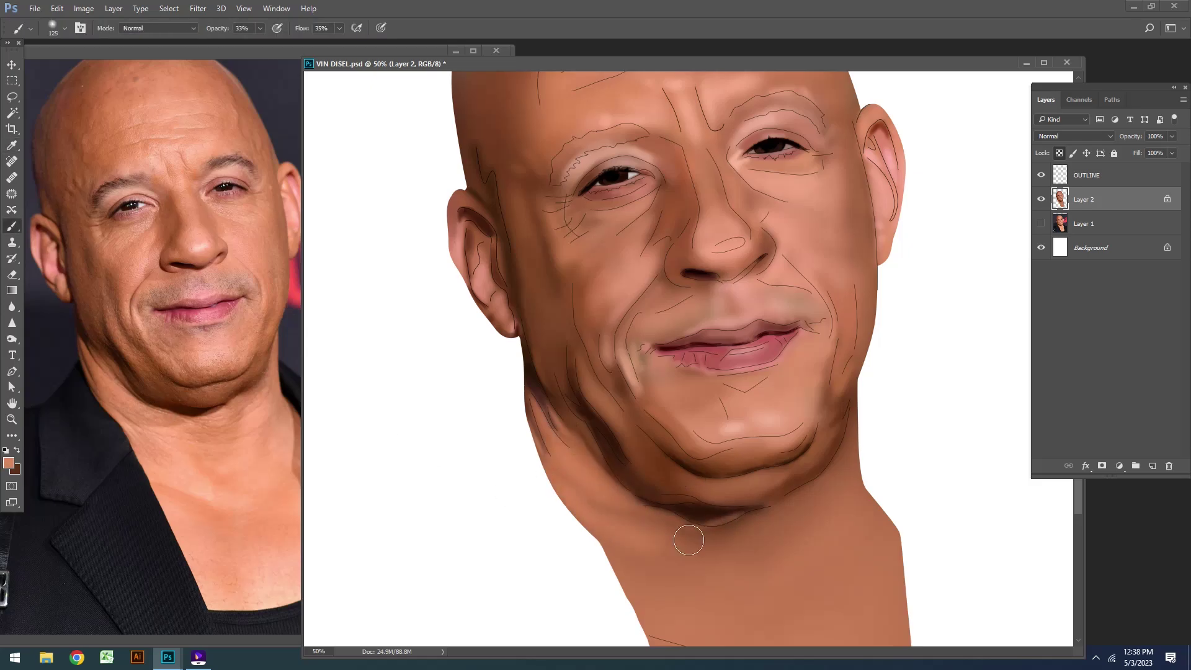
pyautogui.press(']')
pyautogui.press(']')
pyautogui.press('[')
pyautogui.press('[')
pyautogui.press('[')
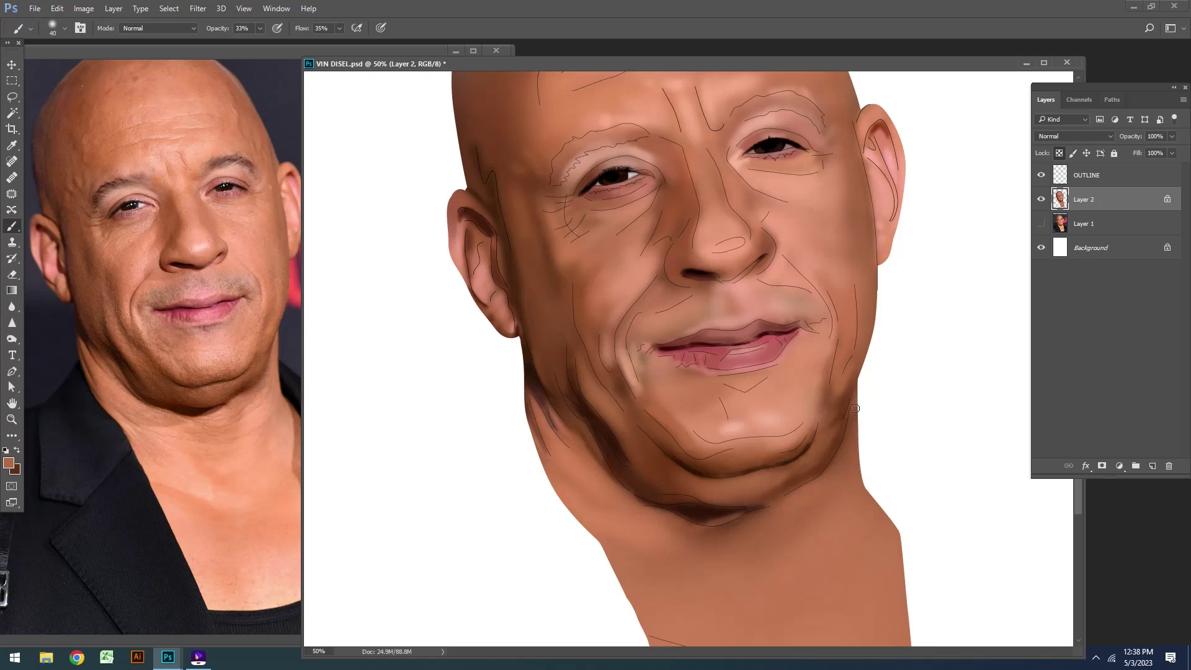
pyautogui.press(']')
pyautogui.press(']')
pyautogui.press(']')
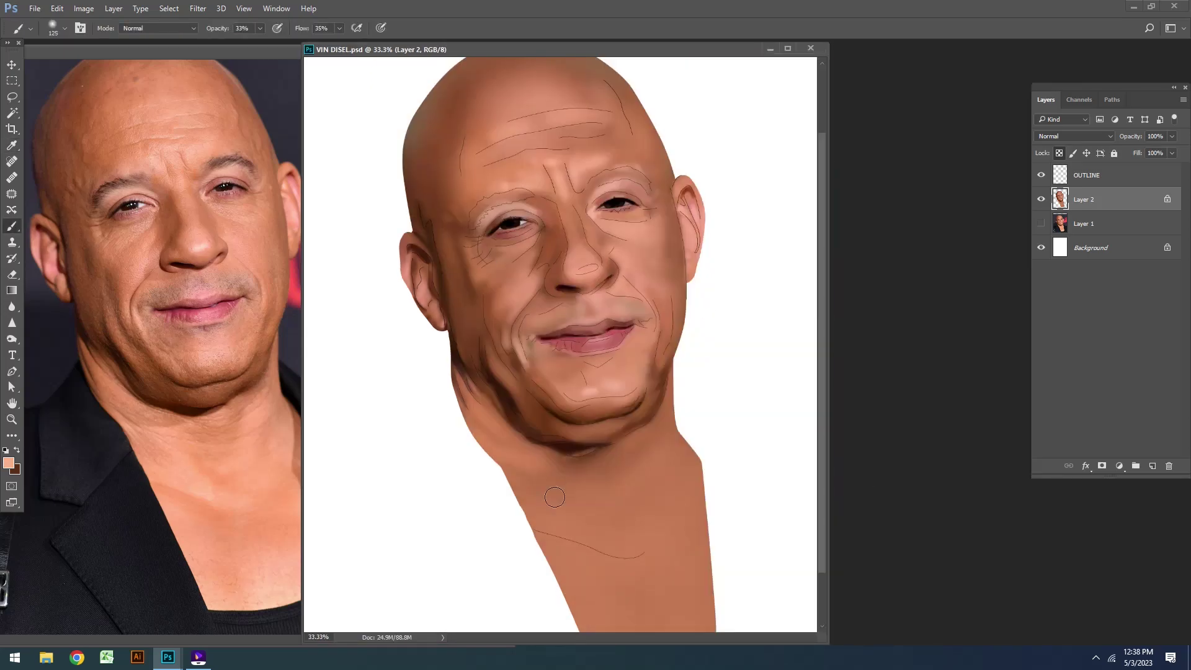
pyautogui.moveTo(596, 540)
pyautogui.mouseDown()
pyautogui.moveTo(544, 505)
pyautogui.moveTo(633, 458)
pyautogui.moveTo(579, 466)
pyautogui.moveTo(584, 498)
pyautogui.mouseUp()
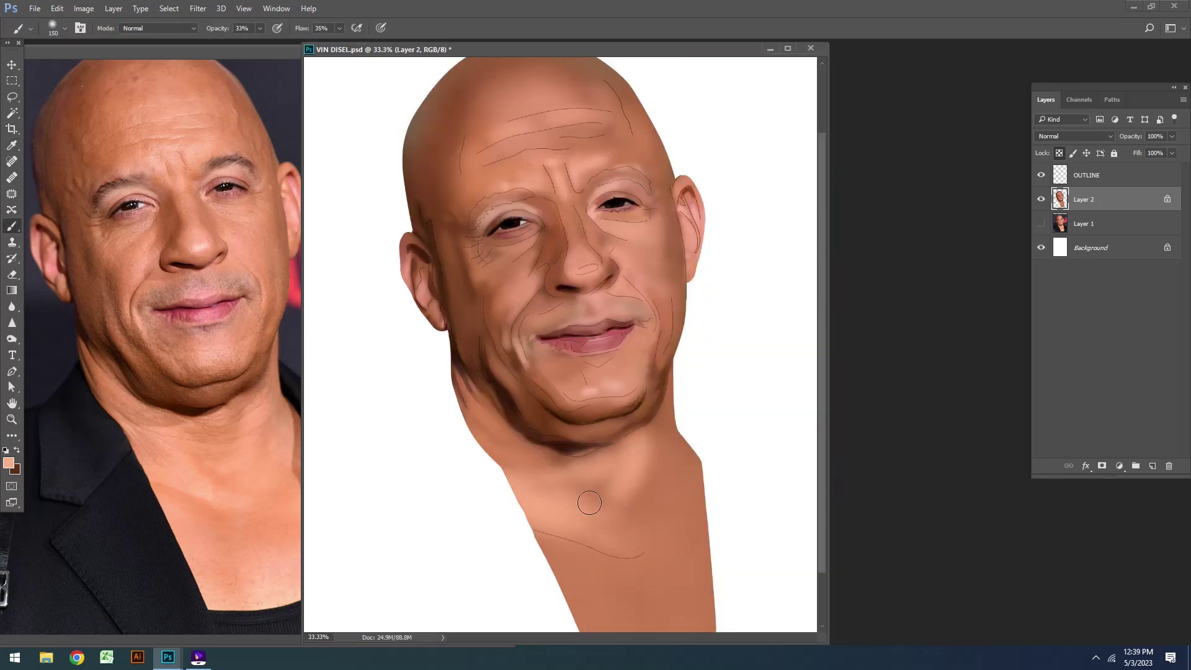
pyautogui.press('[')
pyautogui.press('[')
pyautogui.press('[')
pyautogui.moveTo(679, 395)
pyautogui.mouseDown()
pyautogui.moveTo(645, 556)
pyautogui.moveTo(545, 526)
pyautogui.mouseUp()
# Step: Lighten the lower neck with broad strokes, sample a warmer orange tone and hide the OUTLINE layer
pyautogui.hotkey('ctrl', '-')
pyautogui.press(']')
pyautogui.press(']')
pyautogui.press(']')
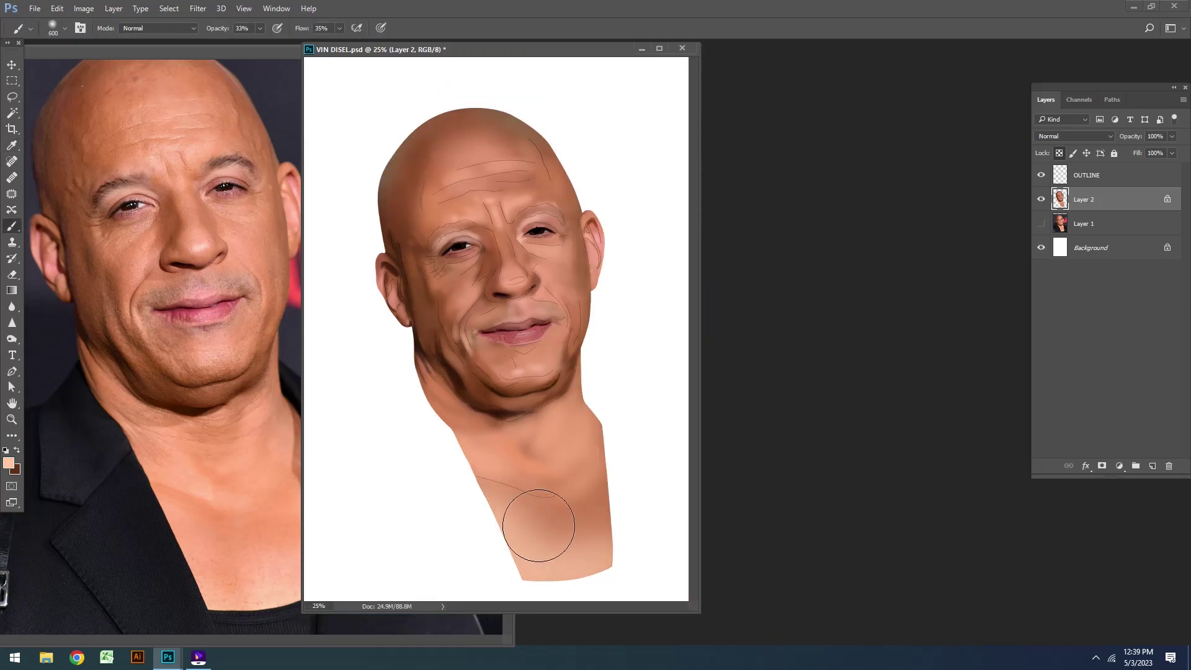
pyautogui.moveTo(496, 49); pyautogui.dragTo(638, 61)
pyautogui.press('[')
pyautogui.press('[')
pyautogui.press('[')
pyautogui.keyDown('alt'); pyautogui.click(656, 517); pyautogui.keyUp('alt')
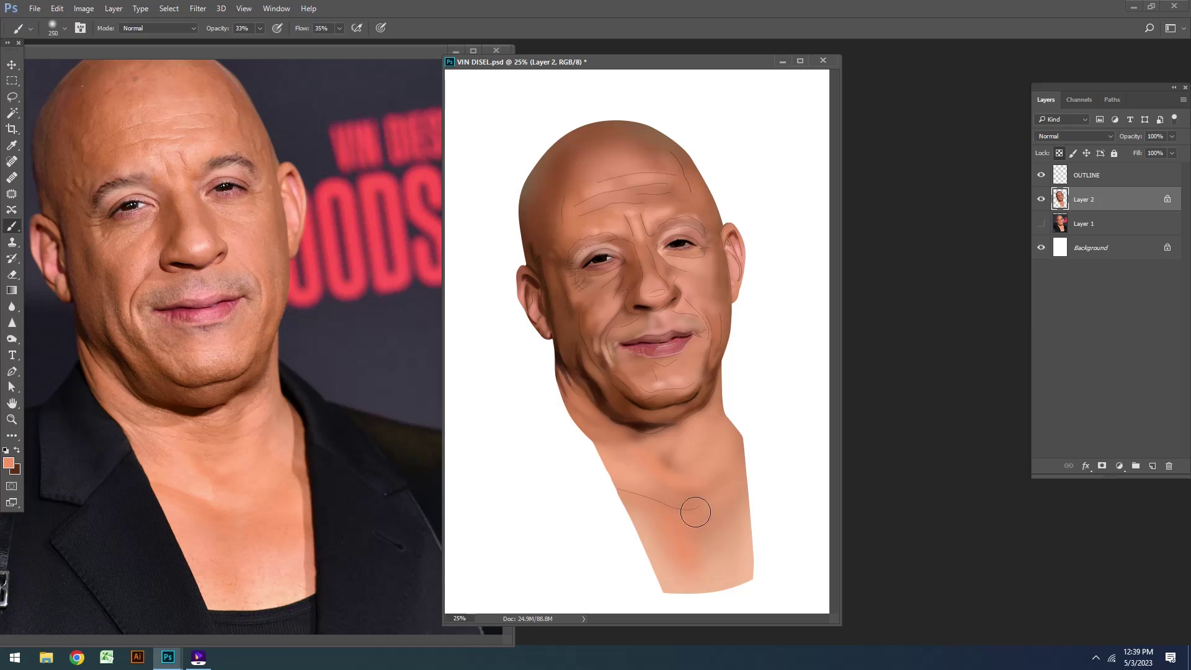
pyautogui.click(1041, 175)
pyautogui.hotkey('ctrl', '+')
pyautogui.hotkey('ctrl', '+')
pyautogui.press(']')
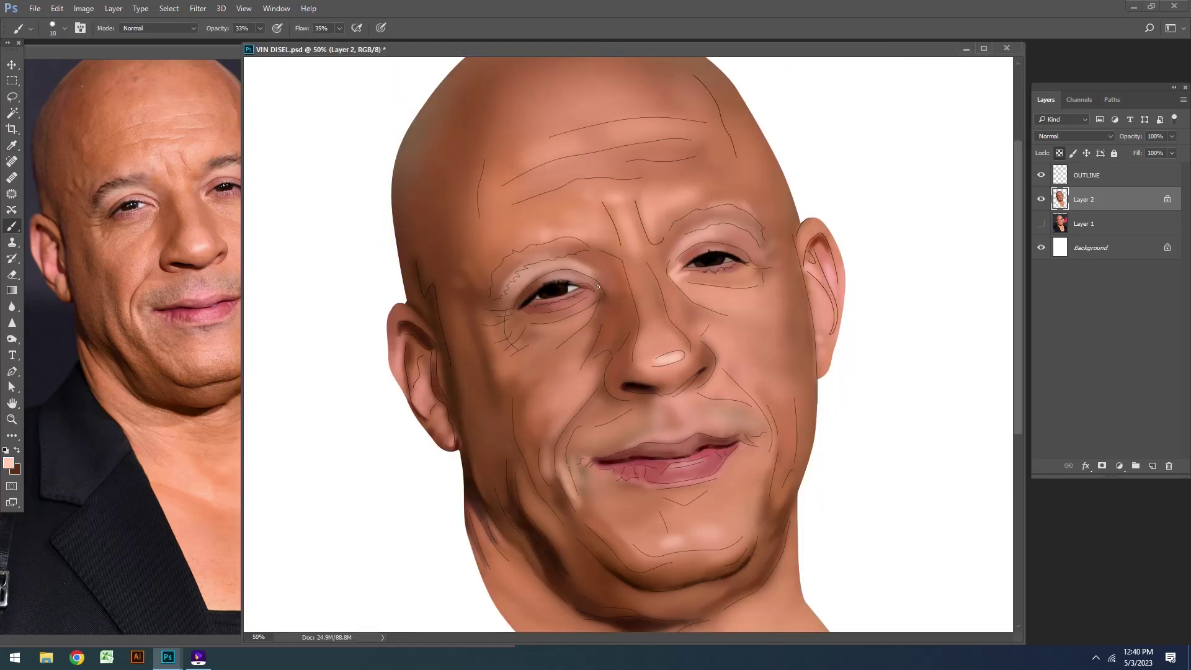
# Step: Show the OUTLINE sketch lines again and centre the face on the canvas
pyautogui.click(1041, 175)
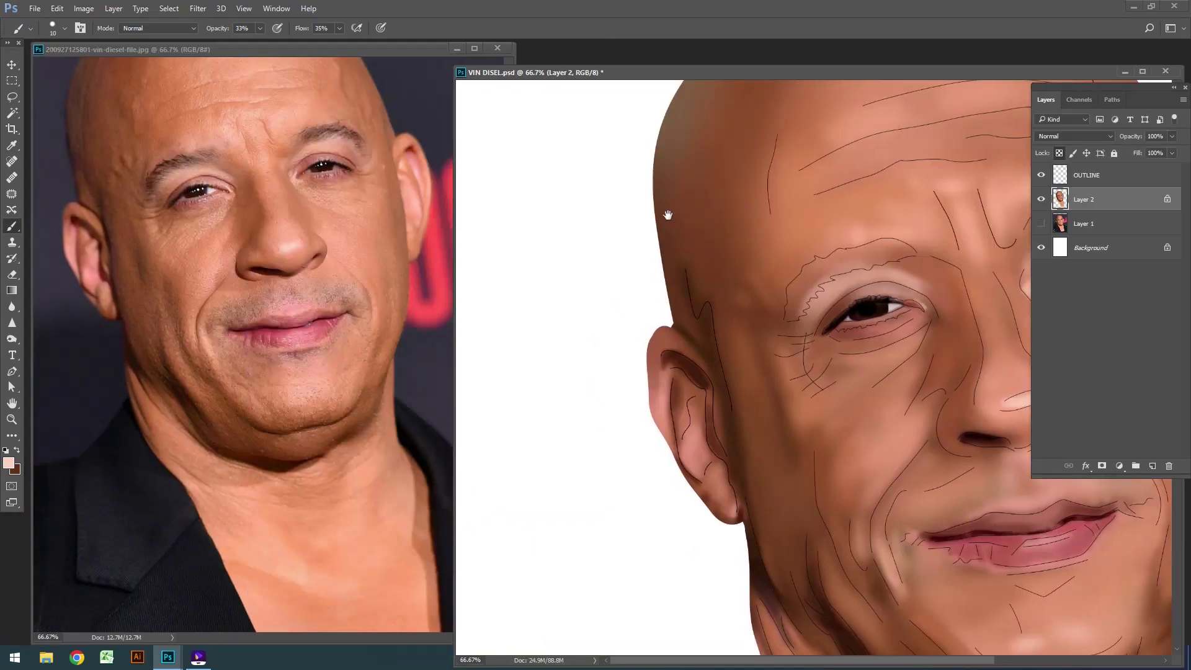
pyautogui.moveTo(667, 214); pyautogui.dragTo(376, 181)
pyautogui.press(']')
pyautogui.press(']')
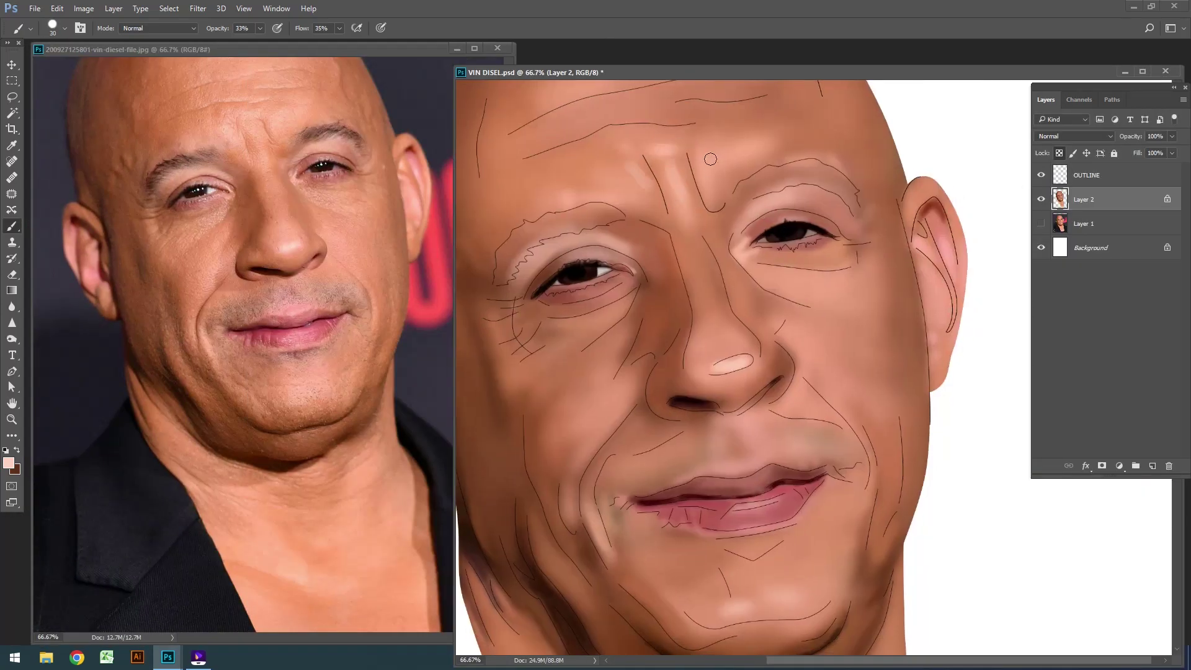
pyautogui.press('[')
pyautogui.press('[')
pyautogui.press('[')
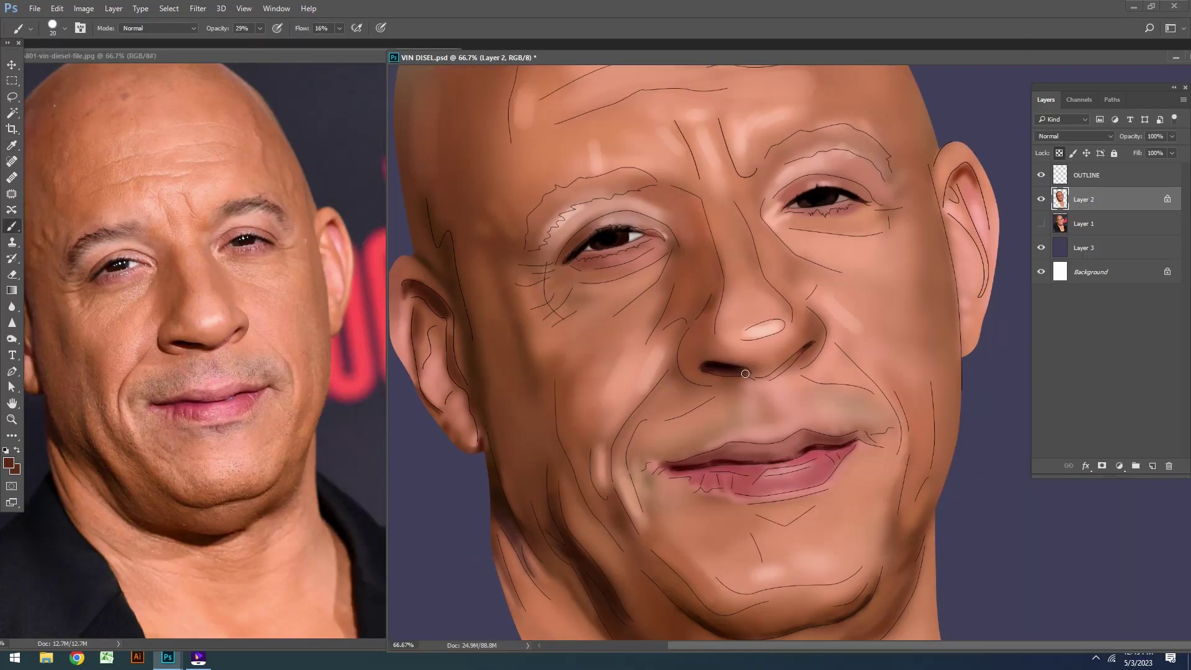
# Step: Sample pinkish-brown, light pink, salmon and darker brown tones around the mouth and cheeks for blending
pyautogui.press('[')
pyautogui.keyDown('alt'); pyautogui.click(713, 377); pyautogui.keyUp('alt')
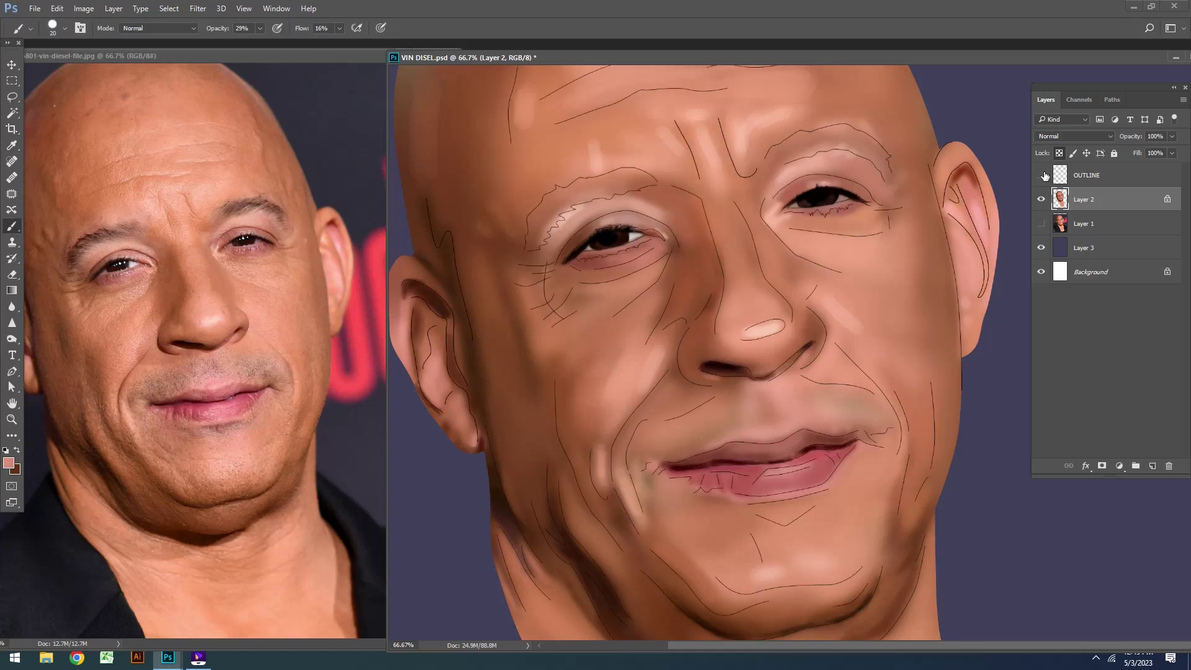
pyautogui.keyDown('alt'); pyautogui.click(775, 437); pyautogui.keyUp('alt')
pyautogui.keyDown('alt'); pyautogui.click(861, 436); pyautogui.keyUp('alt')
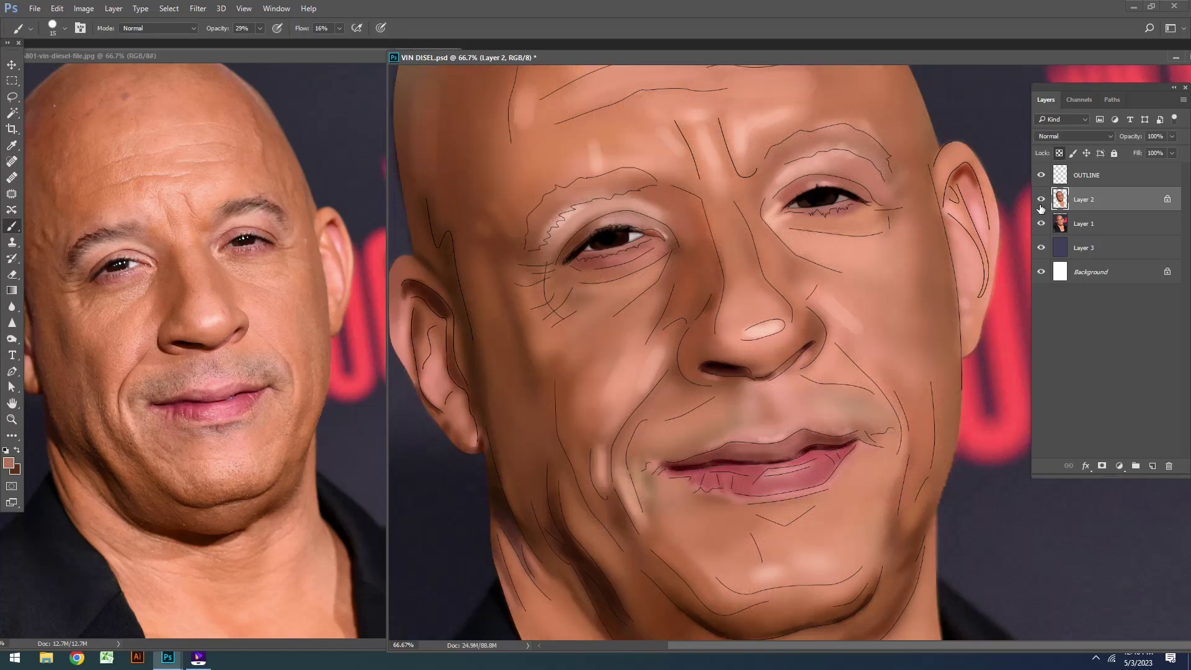
pyautogui.press(']')
pyautogui.press(']')
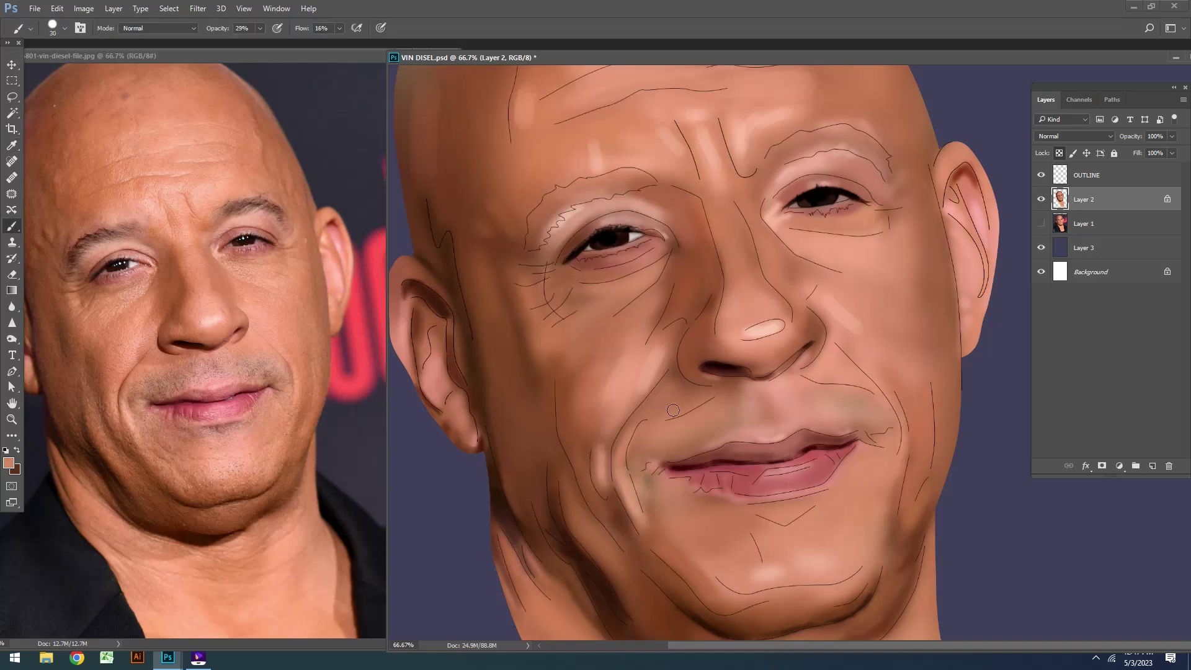
pyautogui.keyDown('alt'); pyautogui.click(833, 417); pyautogui.keyUp('alt')
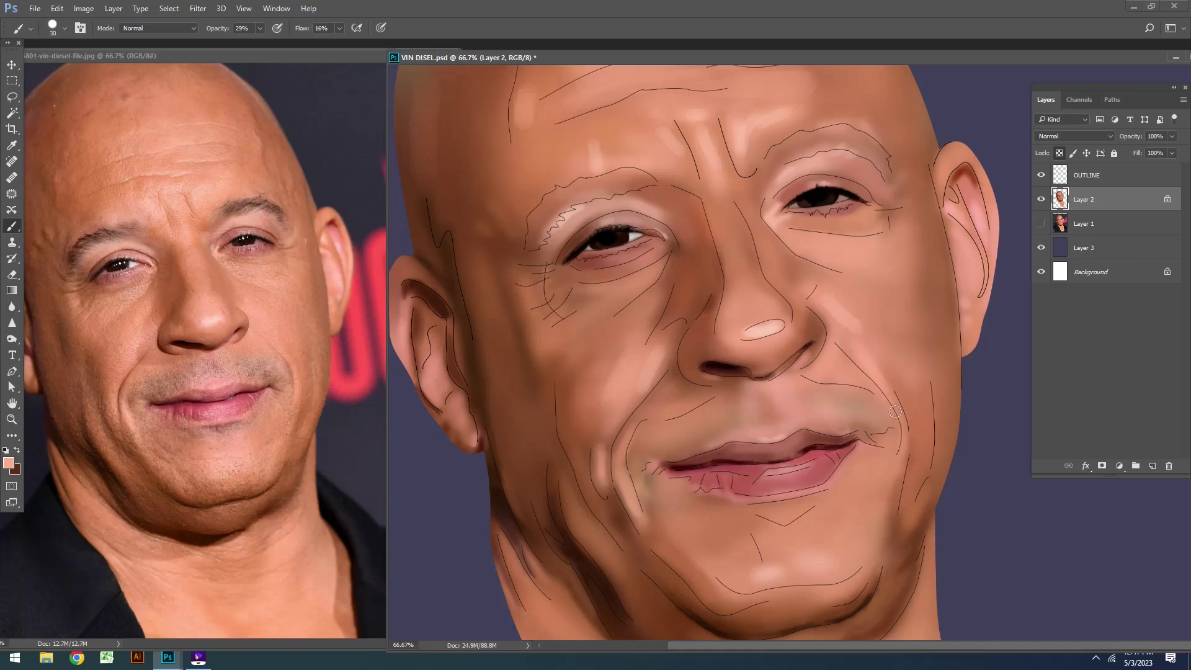
pyautogui.press(']')
pyautogui.press(']')
pyautogui.press(']')
pyautogui.keyDown('alt'); pyautogui.click(56, 286); pyautogui.keyUp('alt')
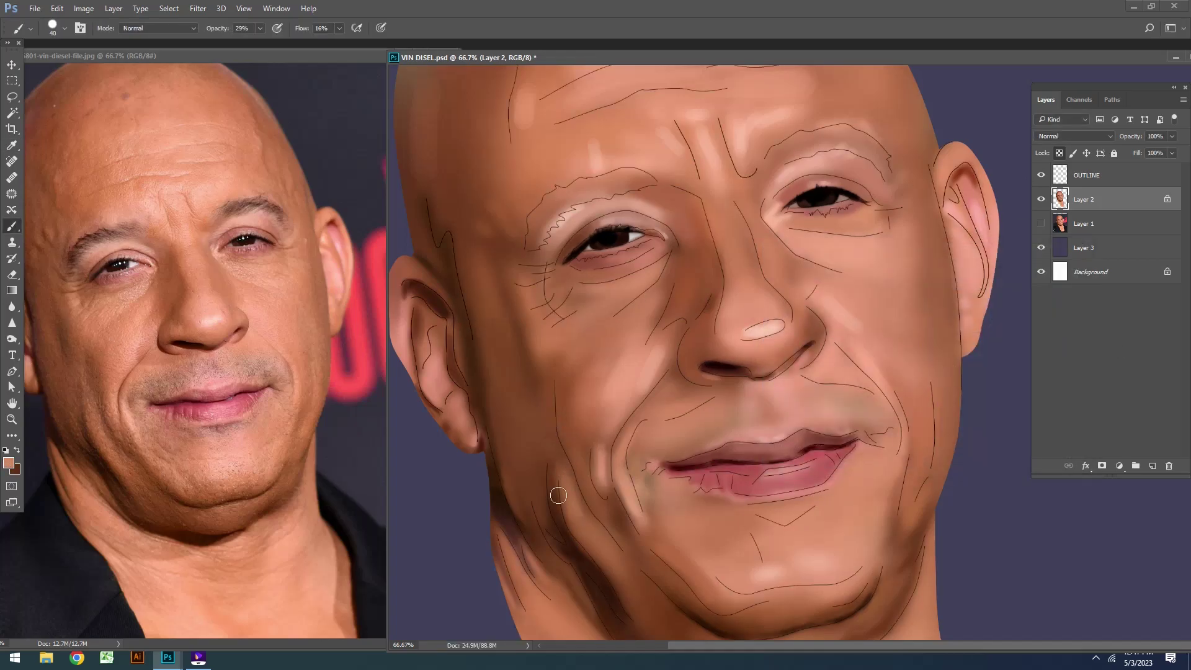
pyautogui.scroll(-5, 601, 547)
pyautogui.keyDown('alt'); pyautogui.click(133, 434); pyautogui.keyUp('alt')
pyautogui.press('[')
pyautogui.press('[')
pyautogui.press('[')
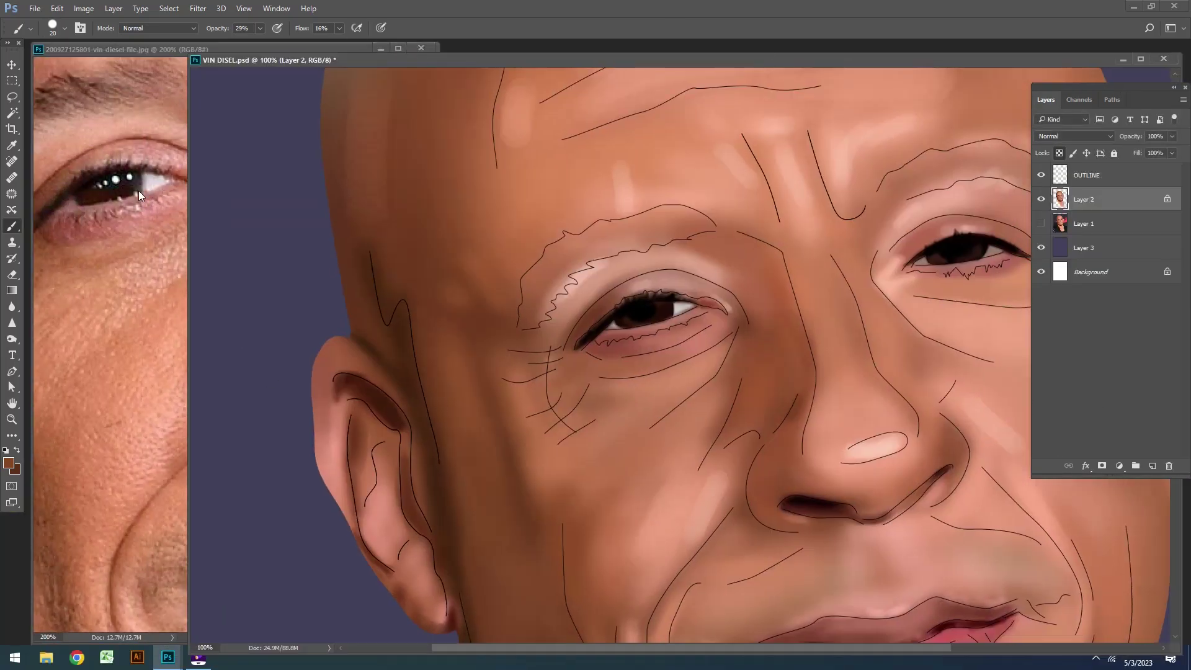
# Step: Raise the brush opacity and dab a white catchlight into the eye, then undo it
pyautogui.rightClick(645, 348)
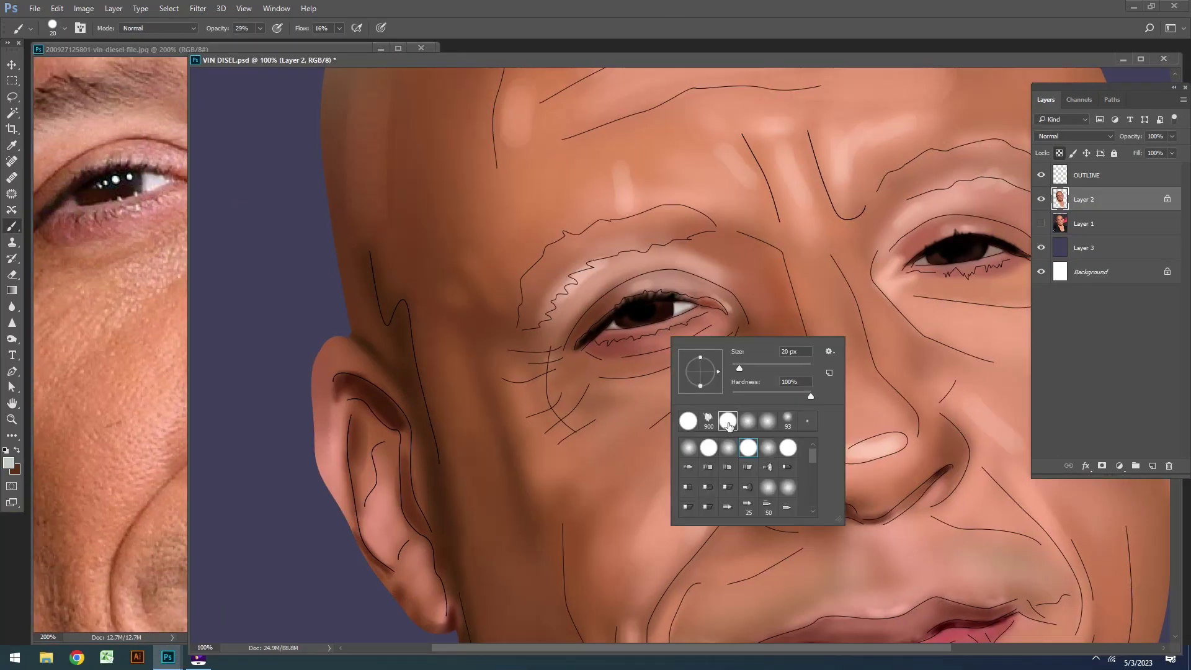
pyautogui.click(260, 28)
pyautogui.press('[')
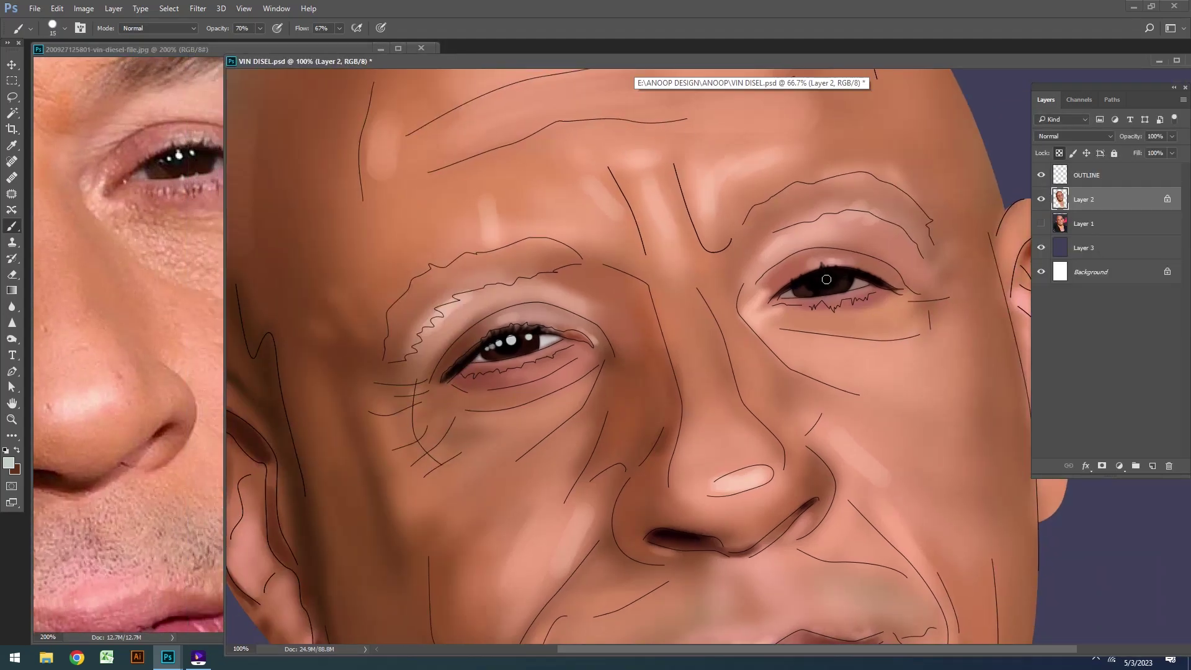
pyautogui.click(828, 274)
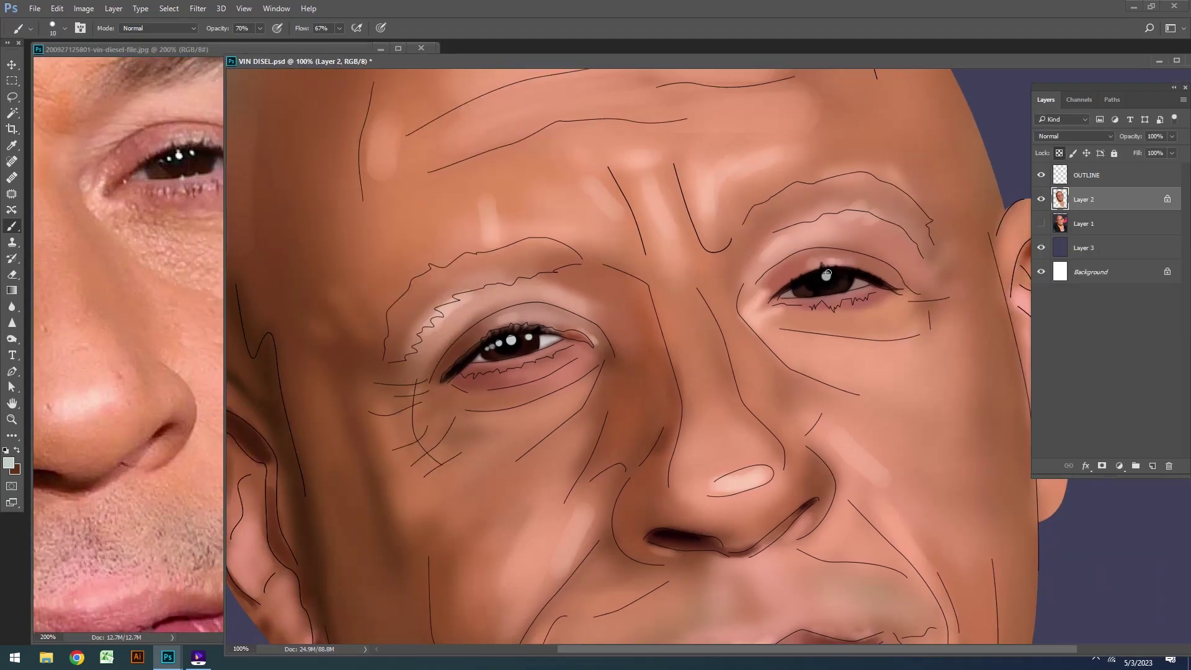
pyautogui.hotkey('ctrl', 'z')
pyautogui.press('[')
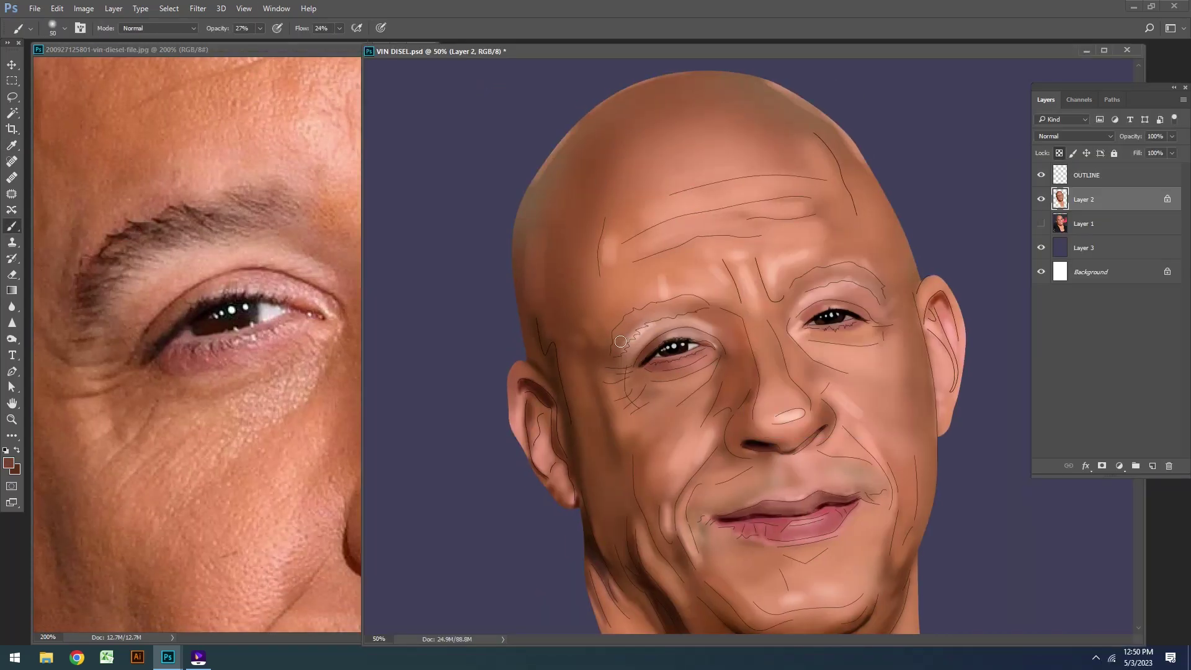
# Step: Zoom out to the whole portrait and paint a faint stroke along the eyebrow
pyautogui.press('[')
pyautogui.press('[')
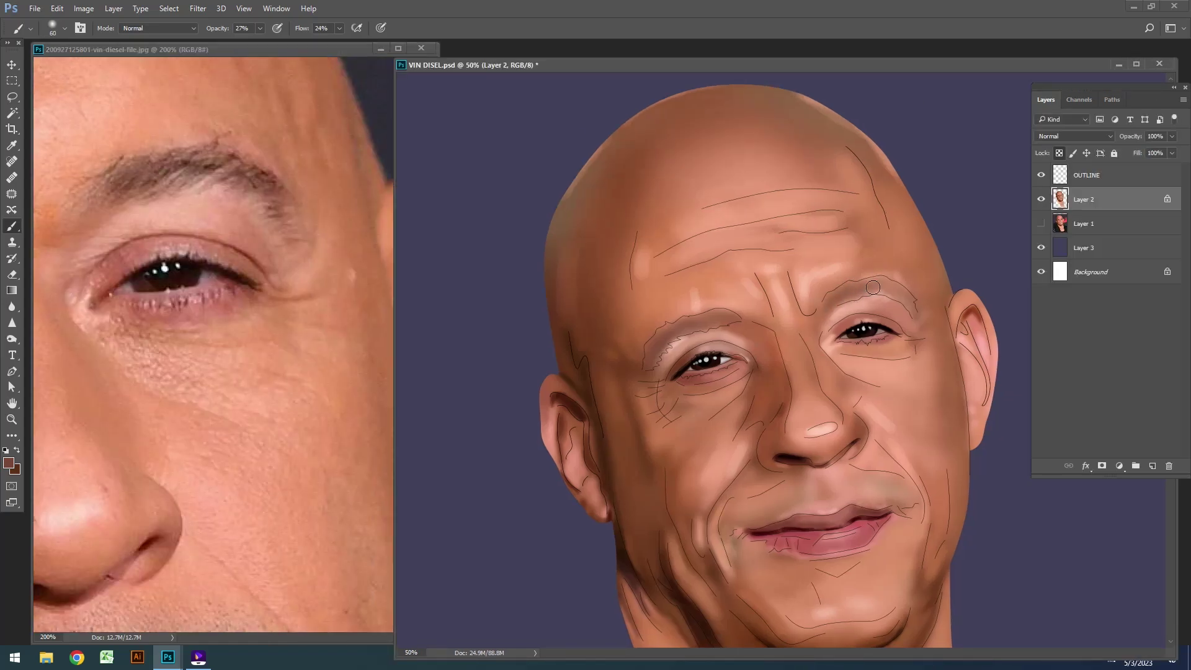
pyautogui.hotkey('ctrl', '-')
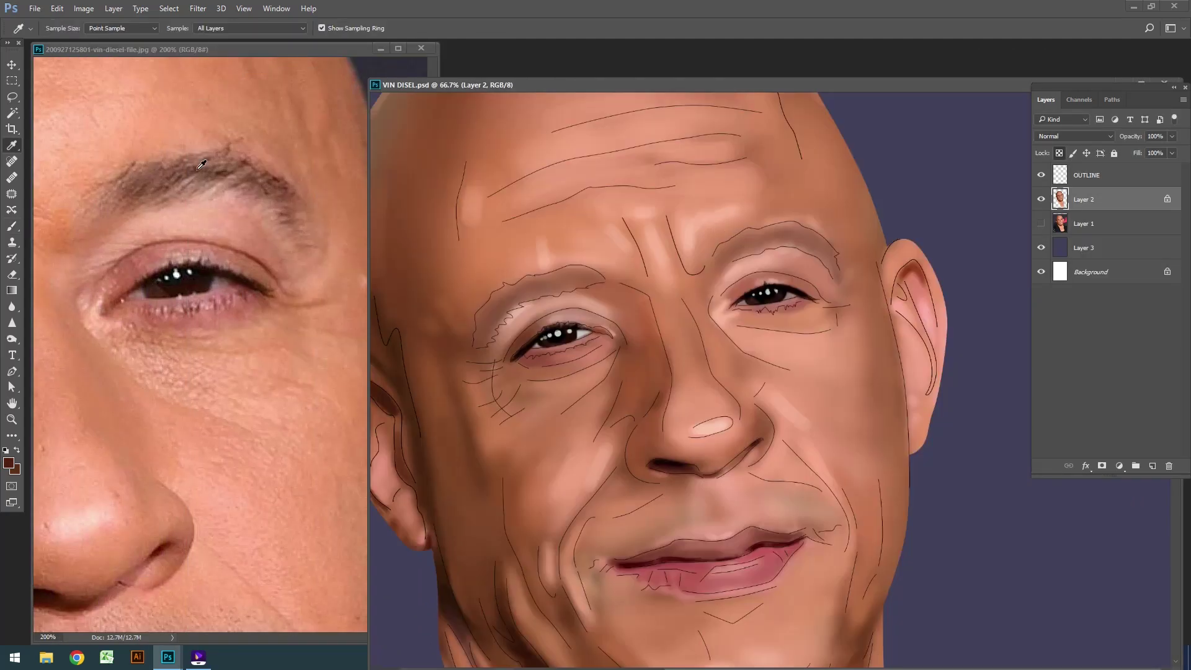
pyautogui.press('b')
pyautogui.moveTo(730, 253); pyautogui.dragTo(776, 233)
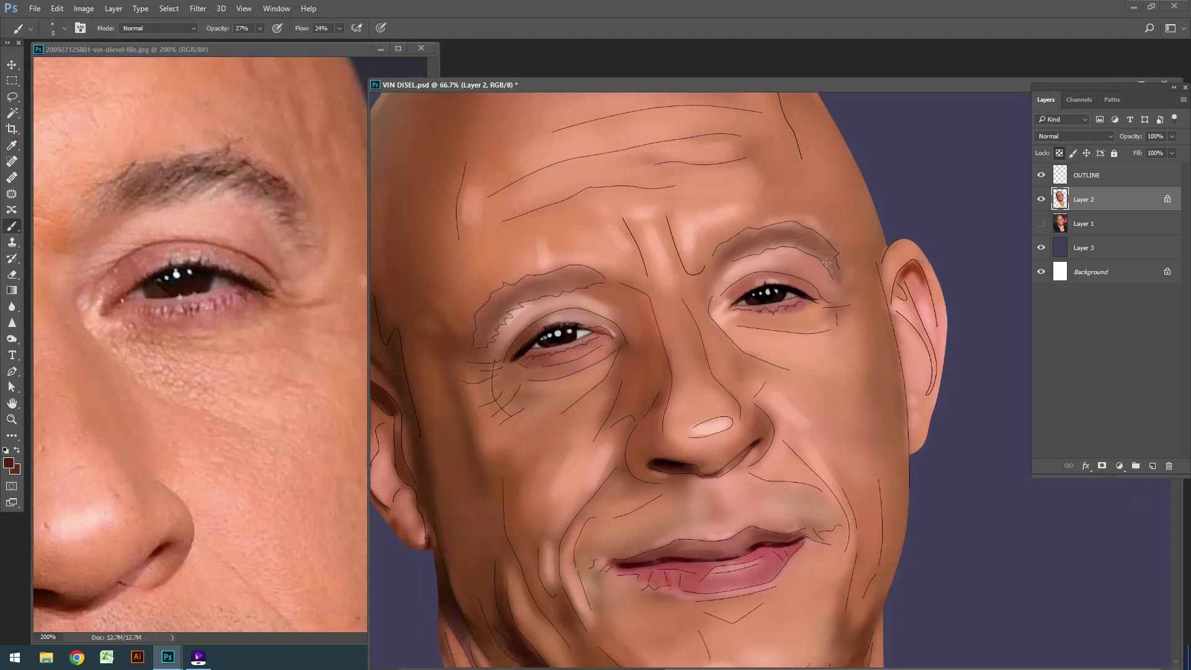
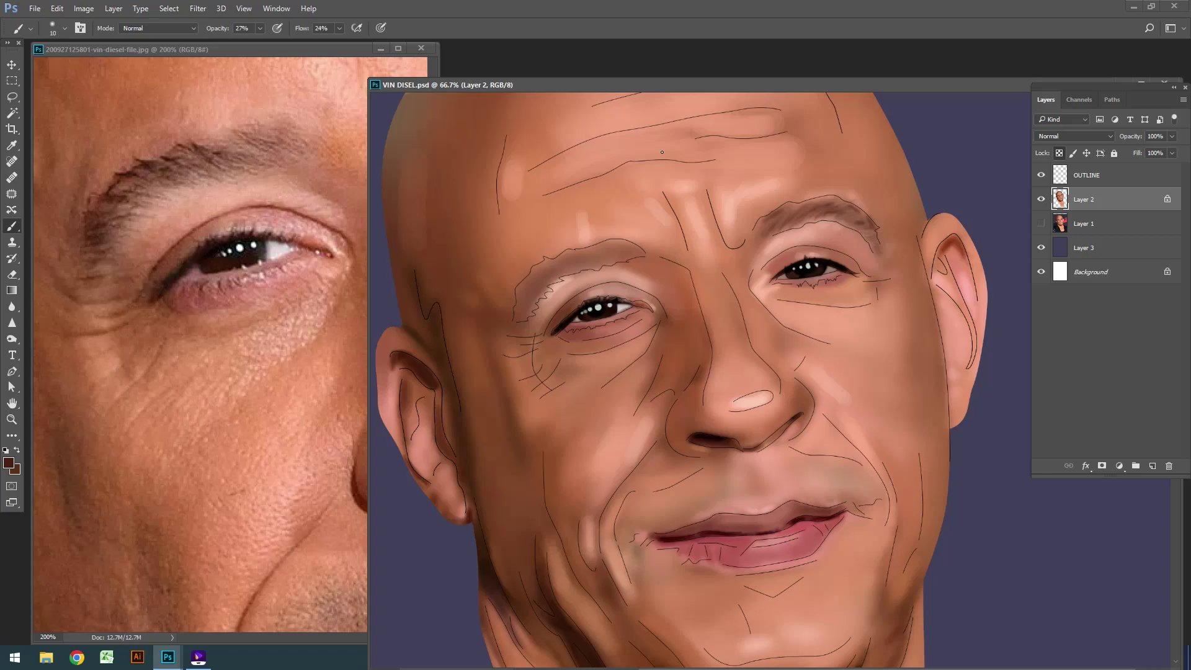
# Step: Darken the left eyebrow and its outer tail with darker brown strokes at higher flow
pyautogui.press(']')
pyautogui.moveTo(528, 287); pyautogui.dragTo(562, 259)
pyautogui.press('[')
pyautogui.press('[')
pyautogui.press('[')
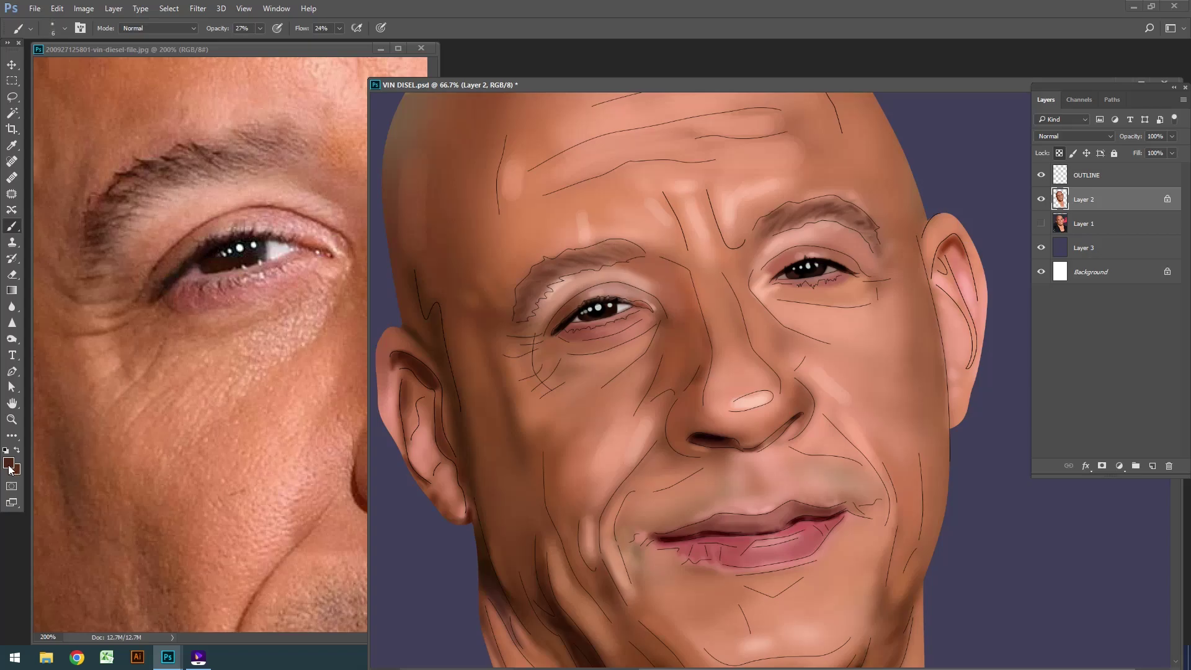
pyautogui.click(9, 466)
pyautogui.press('Return')
pyautogui.hotkey('shift', '5')
pyautogui.hotkey('shift', '6')
pyautogui.press(']')
pyautogui.press(']')
pyautogui.press(']')
pyautogui.moveTo(532, 301); pyautogui.dragTo(517, 309)
# Step: Hide the line art, lower the brush flow, and sample a salmon skin tone
pyautogui.moveTo(890, 87); pyautogui.dragTo(761, 89)
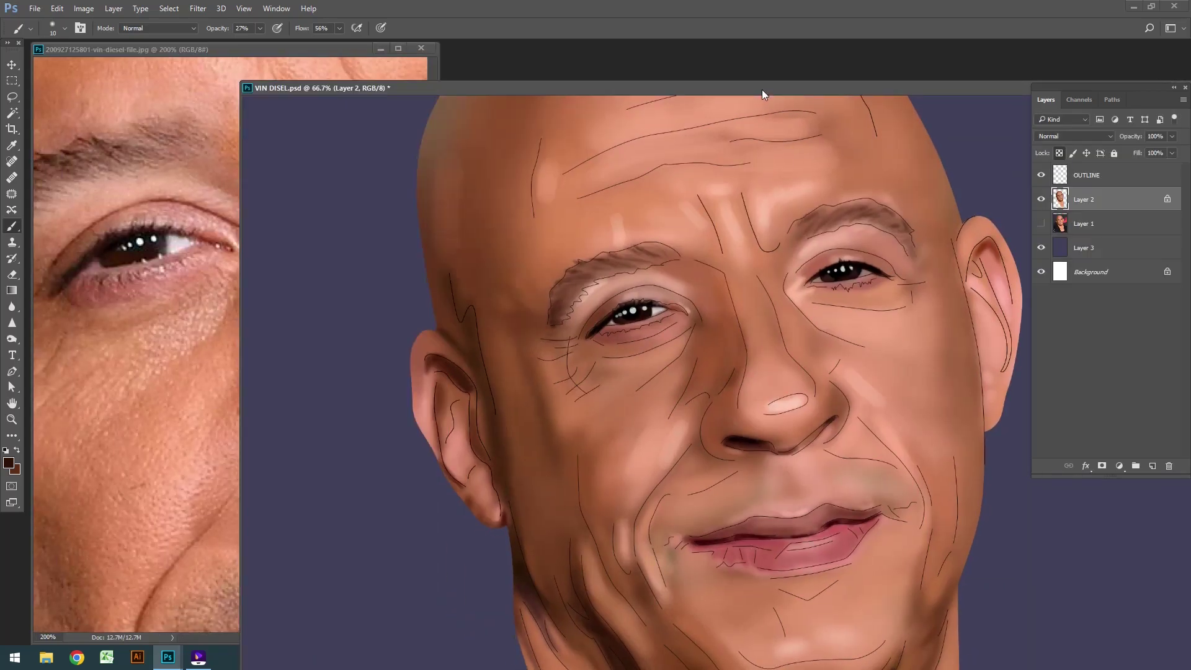
pyautogui.click(1040, 174)
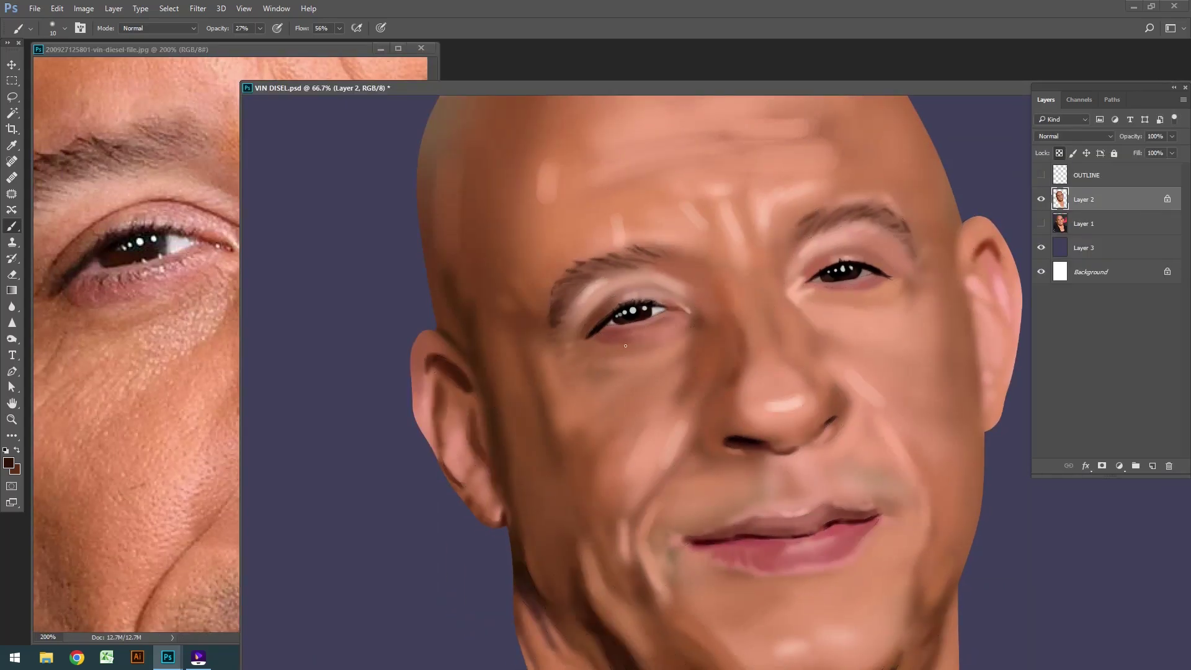
pyautogui.hotkey('shift', '2')
pyautogui.hotkey('shift', '8')
pyautogui.moveTo(155, 310); pyautogui.dragTo(208, 248)
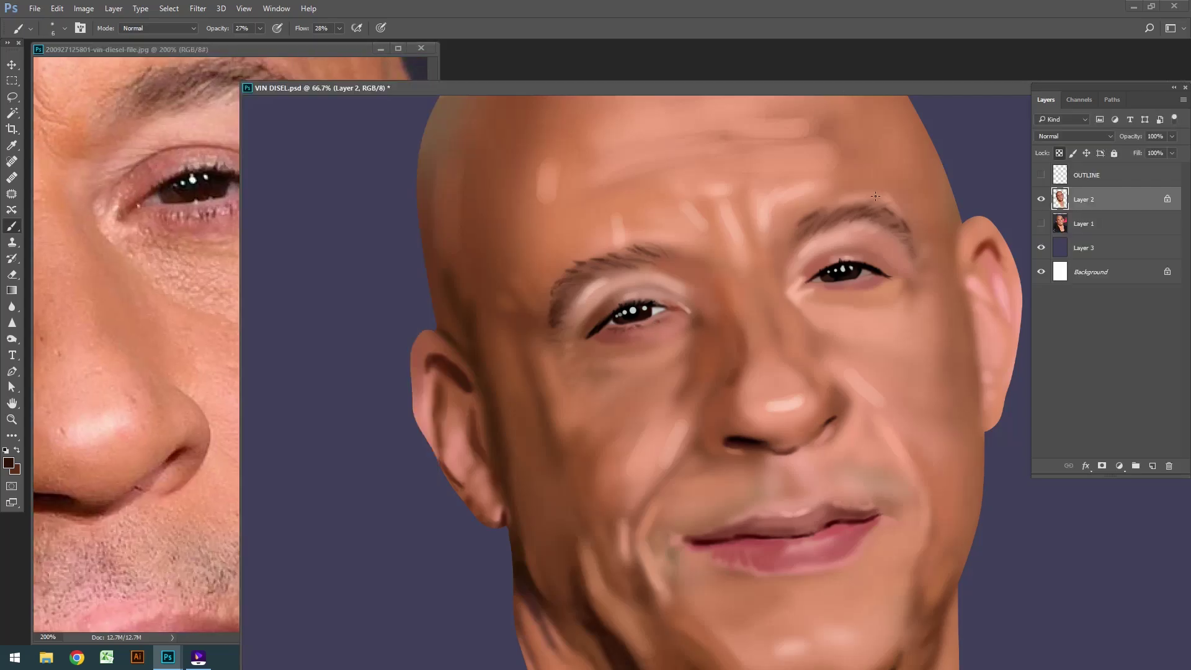
pyautogui.moveTo(496, 88); pyautogui.dragTo(561, 85)
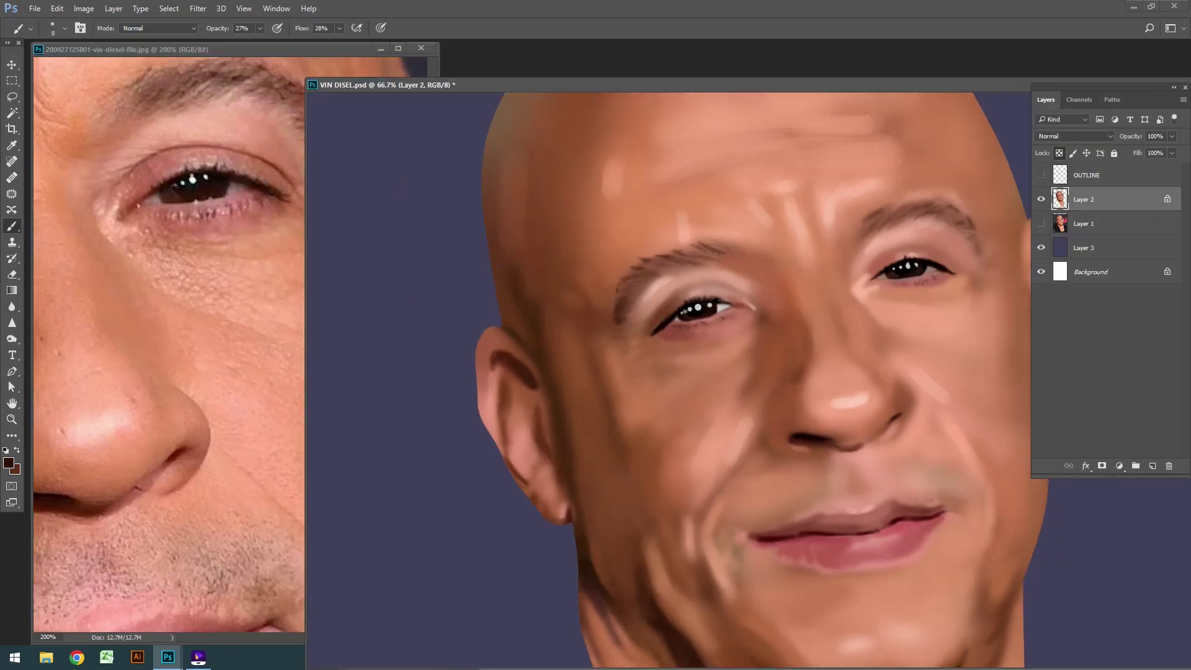
pyautogui.press(']')
pyautogui.press(']')
pyautogui.press(']')
pyautogui.keyDown('alt'); pyautogui.click(106, 425); pyautogui.keyUp('alt')
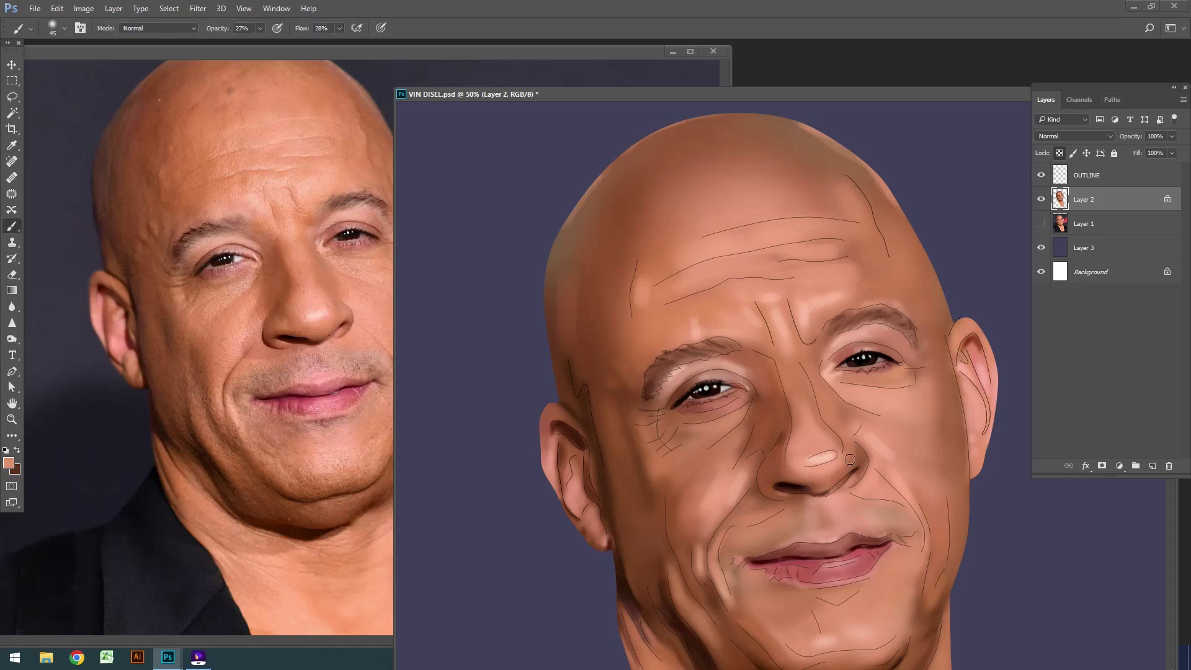
# Step: Sample a darker brown and set brush opacity to 42% and flow to 86%
pyautogui.press('[')
pyautogui.press('[')
pyautogui.keyDown('alt'); pyautogui.click(359, 360); pyautogui.keyUp('alt')
pyautogui.press(']')
pyautogui.press(']')
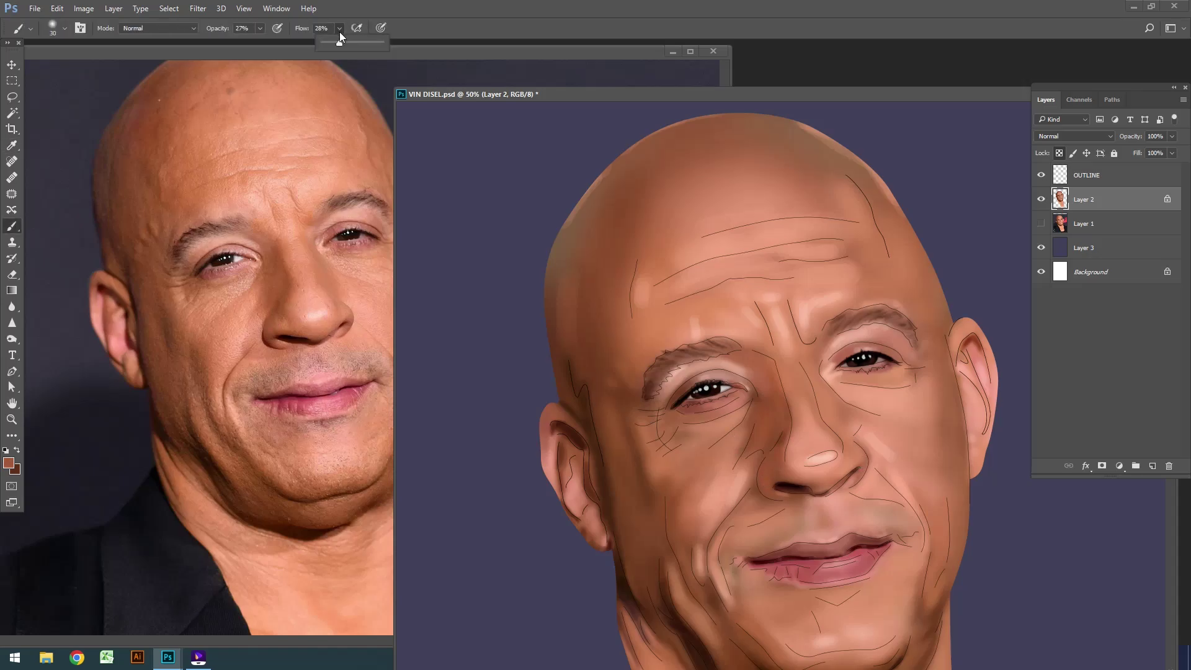
pyautogui.press('4')
pyautogui.press('2')
pyautogui.hotkey('shift', '4')
pyautogui.hotkey('shift', '3')
pyautogui.press('[')
pyautogui.press('[')
pyautogui.press('[')
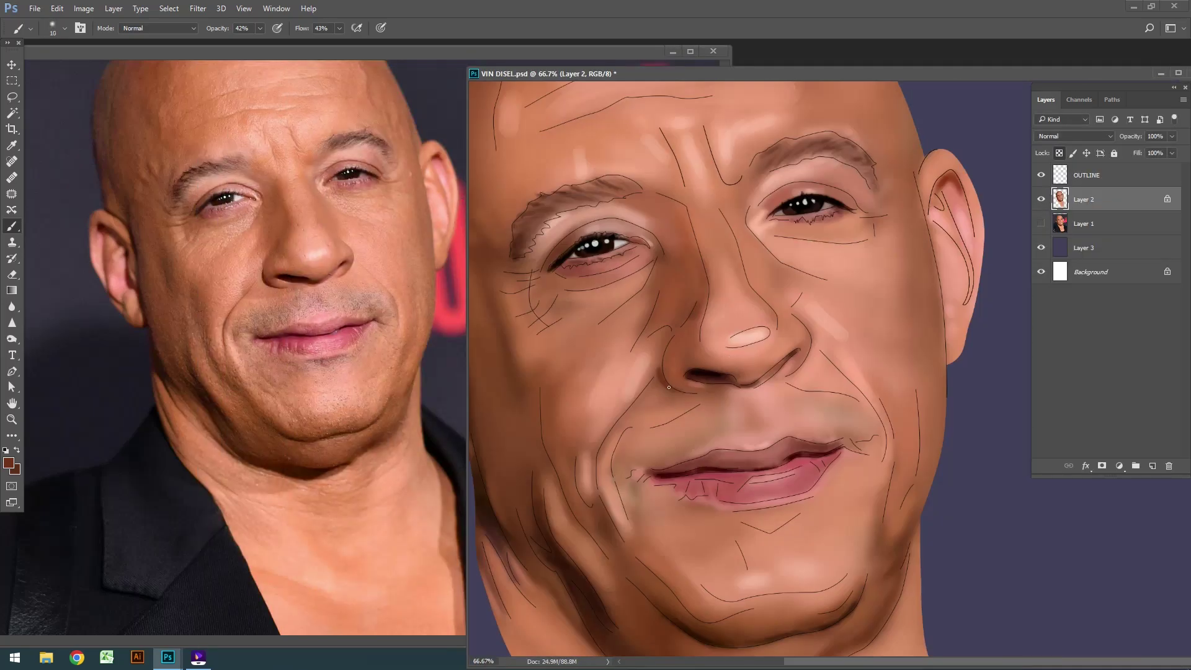
pyautogui.click(1055, 273)
pyautogui.moveTo(339, 28); pyautogui.dragTo(365, 46)
# Step: Blend sampled reddish and salmon skin tones into the cheeks and jaw at reduced flow
pyautogui.keyDown('alt'); pyautogui.click(346, 283); pyautogui.keyUp('alt')
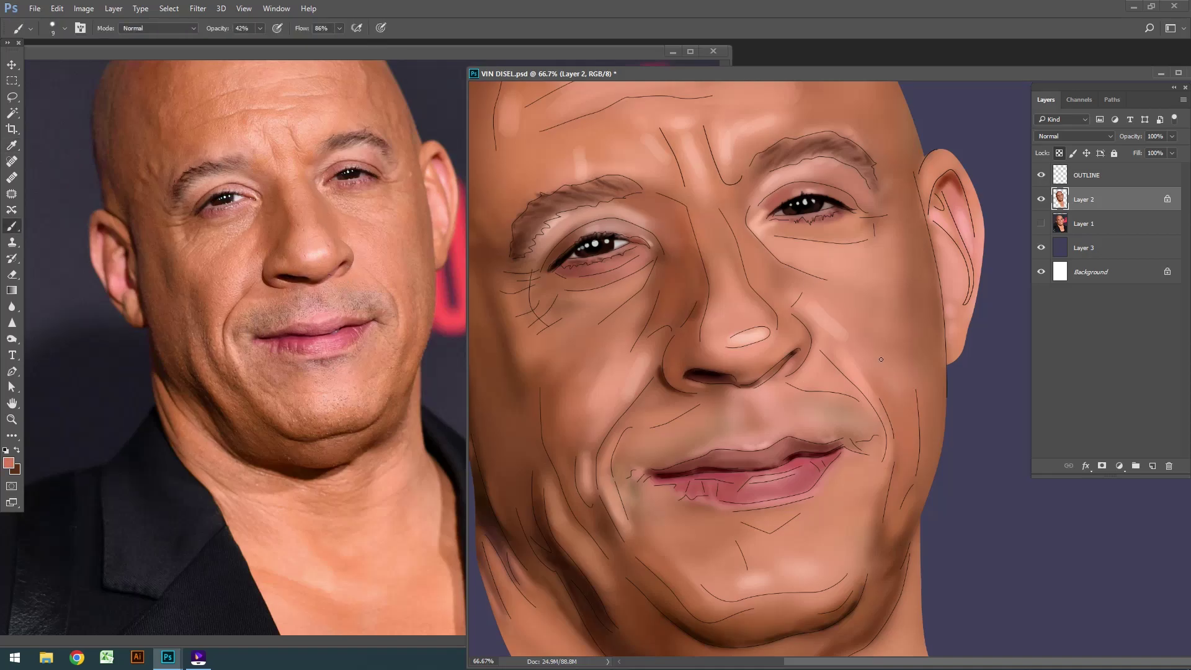
pyautogui.keyDown('alt'); pyautogui.click(359, 258); pyautogui.keyUp('alt')
pyautogui.press(']')
pyautogui.press(']')
pyautogui.hotkey('shift', '4')
pyautogui.hotkey('shift', '1')
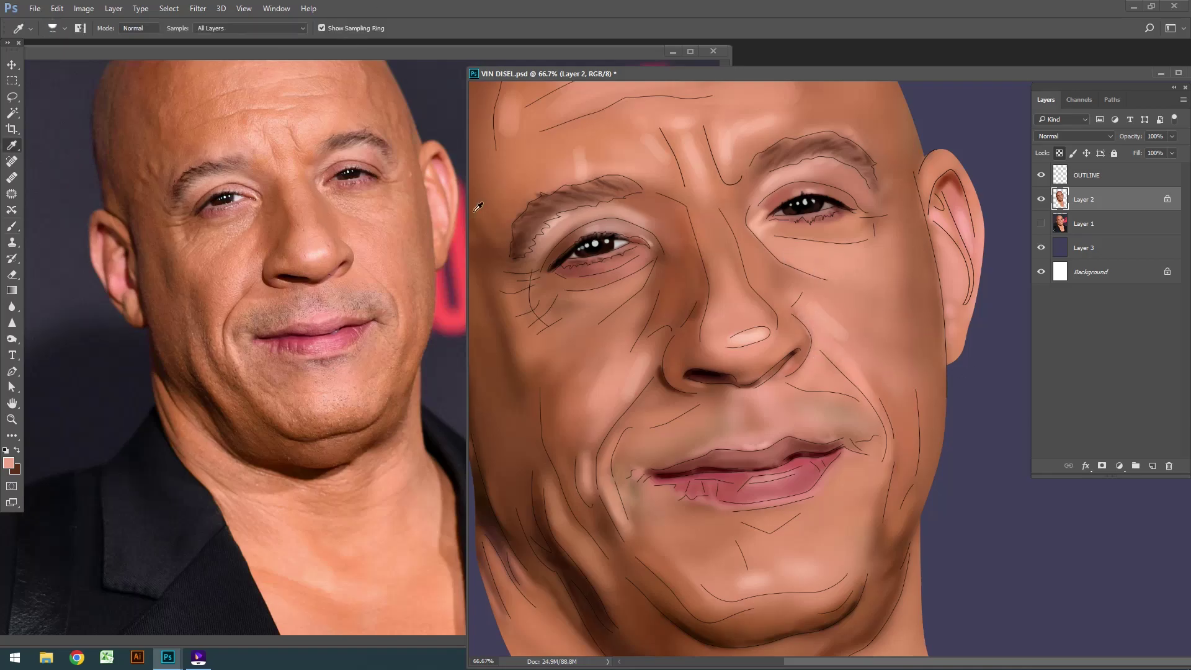
pyautogui.keyDown('alt'); pyautogui.click(854, 271); pyautogui.keyUp('alt')
pyautogui.press(']')
pyautogui.press(']')
pyautogui.press(']')
pyautogui.press(']')
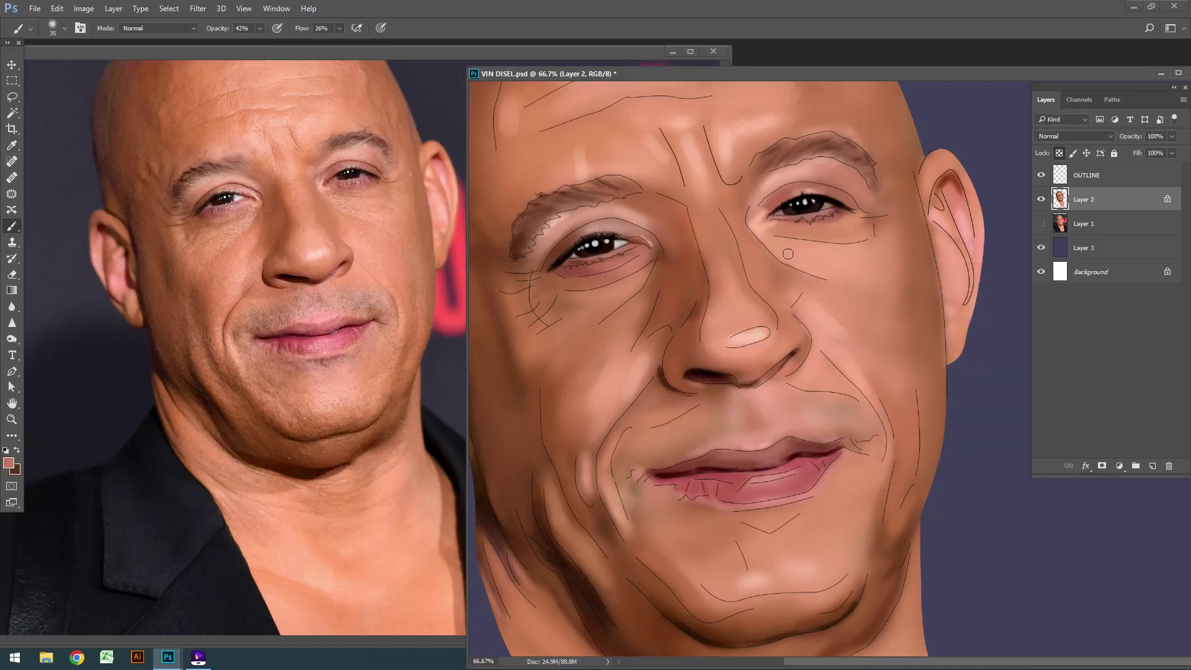
pyautogui.hotkey('shift', '2')
pyautogui.hotkey('shift', '6')
pyautogui.press('[')
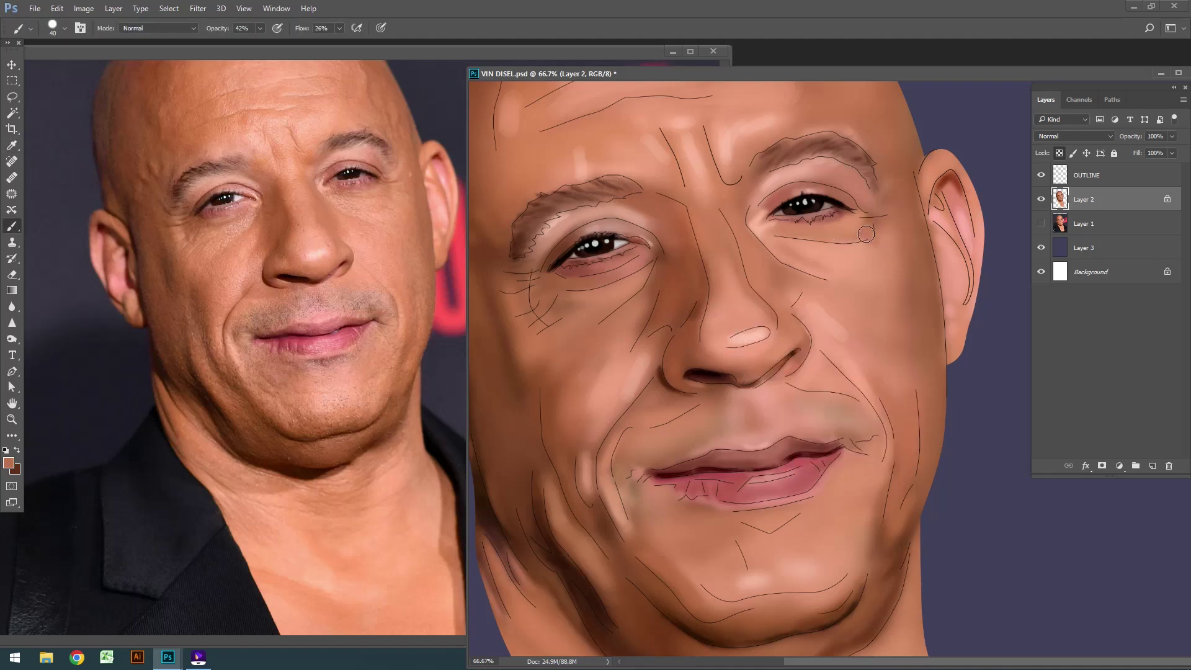
pyautogui.hotkey('shift', ']')
pyautogui.hotkey('shift', ']')
pyautogui.hotkey('shift', ']')
pyautogui.press('[')
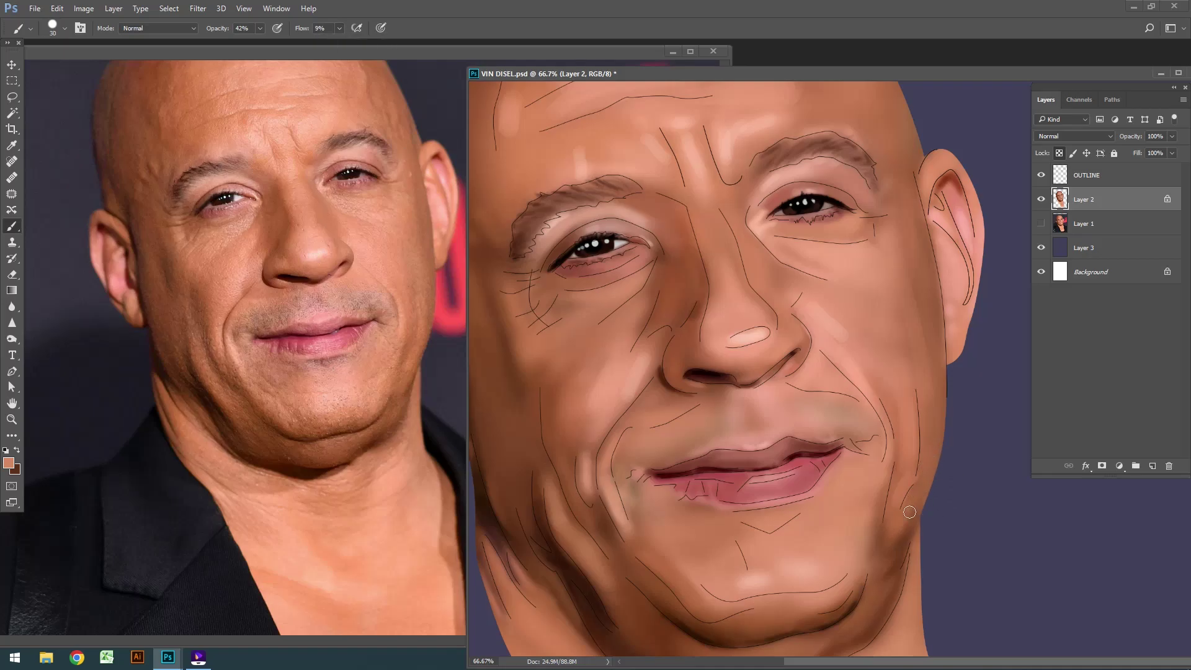
# Step: Set the paint colour to black, zoom in on the eyes and brows, and hide the line art
pyautogui.hotkey('ctrl', '-')
pyautogui.press('i')
pyautogui.press('b')
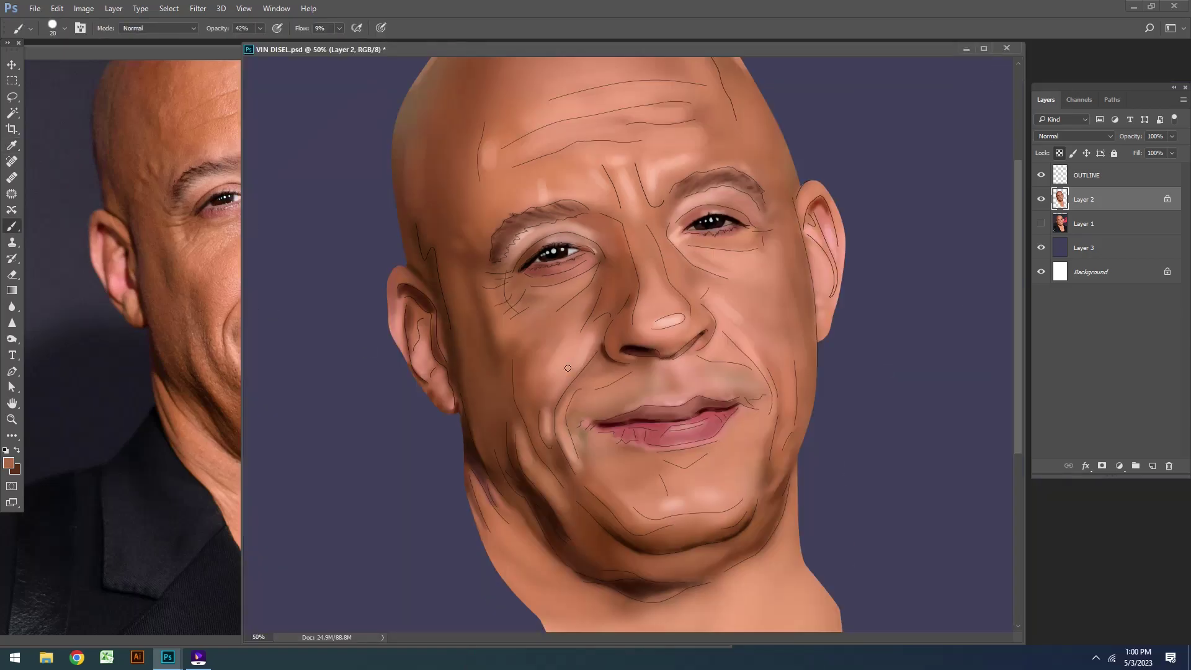
pyautogui.rightClick(630, 232)
pyautogui.press('Escape')
pyautogui.hotkey('ctrl', '+')
pyautogui.press('[')
pyautogui.press('[')
pyautogui.press('[')
pyautogui.keyDown('alt'); pyautogui.keyDown('shift'); pyautogui.rightClick(841, 335); pyautogui.keyUp('shift'); pyautogui.keyUp('alt')
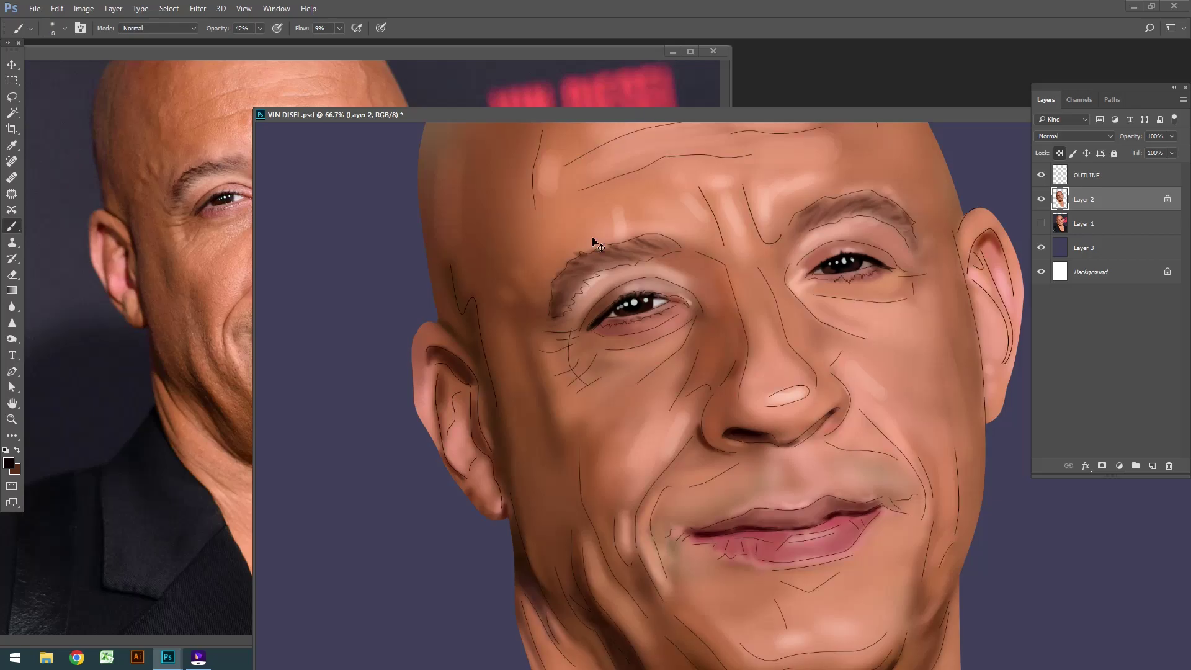
pyautogui.hotkey('ctrl', '+')
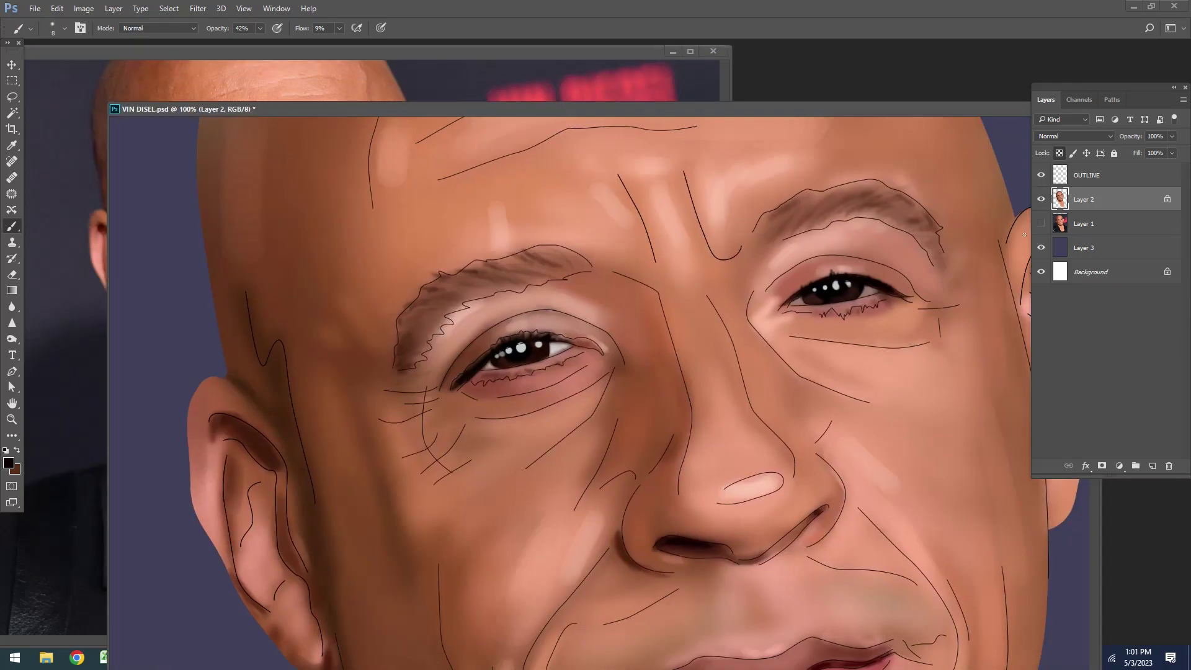
pyautogui.click(1040, 174)
pyautogui.press('[')
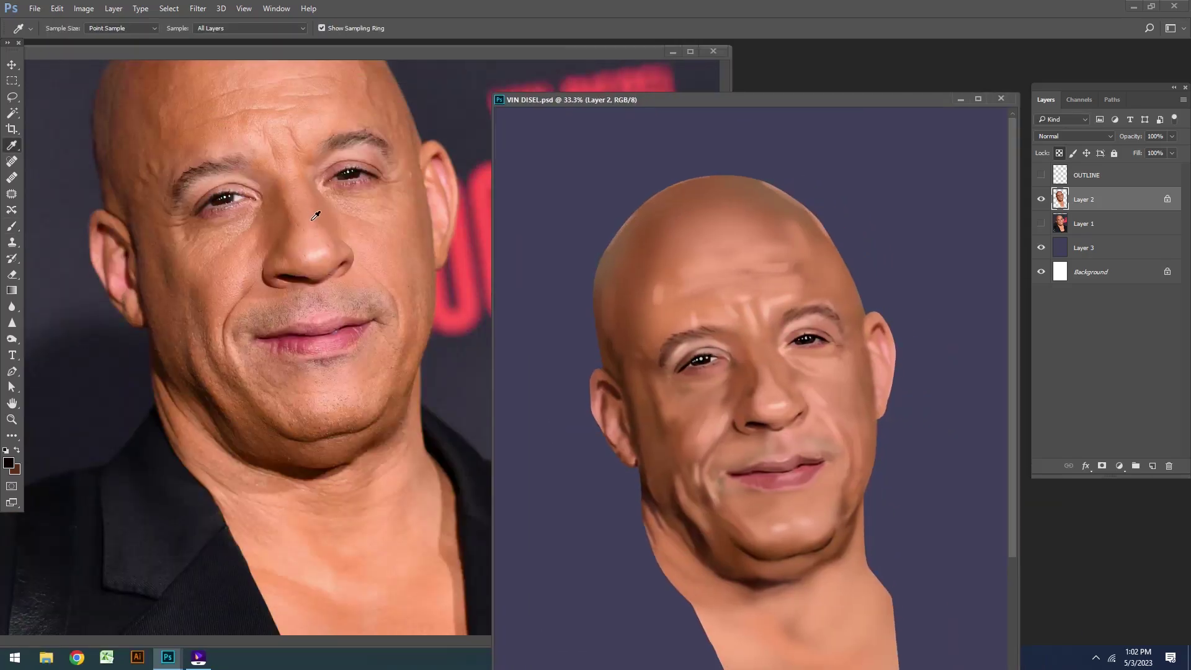
# Step: Shade the jaw with sampled skin and darker brown tones using a smaller brush
pyautogui.click(315, 215)
pyautogui.press('b')
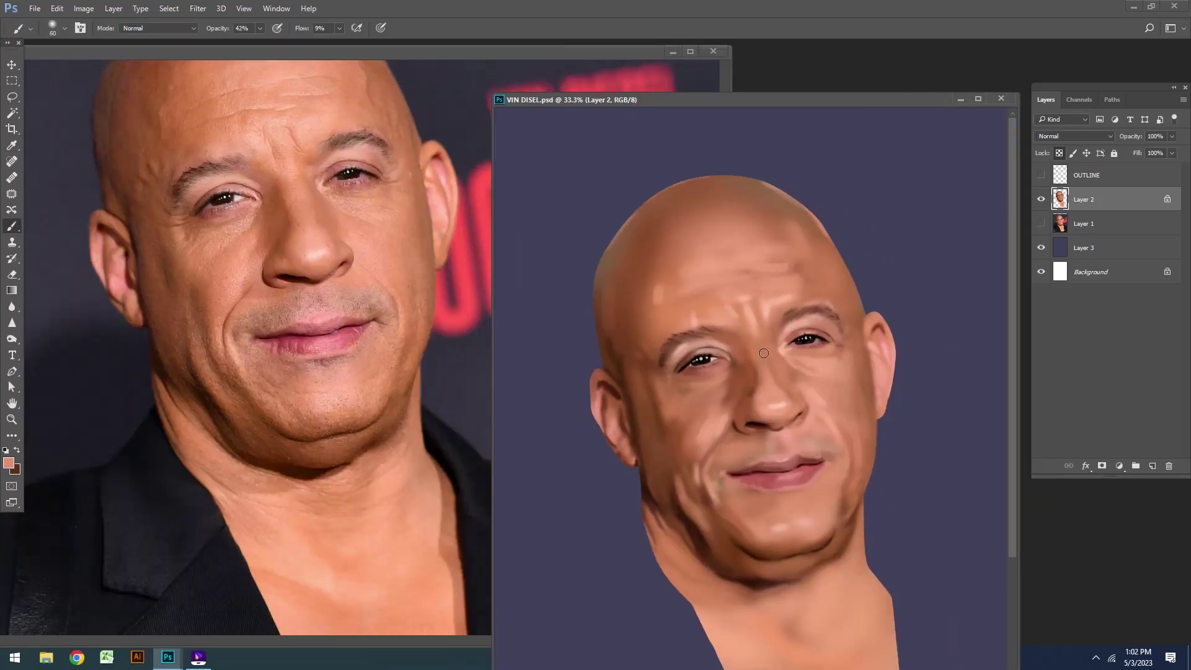
pyautogui.press('[')
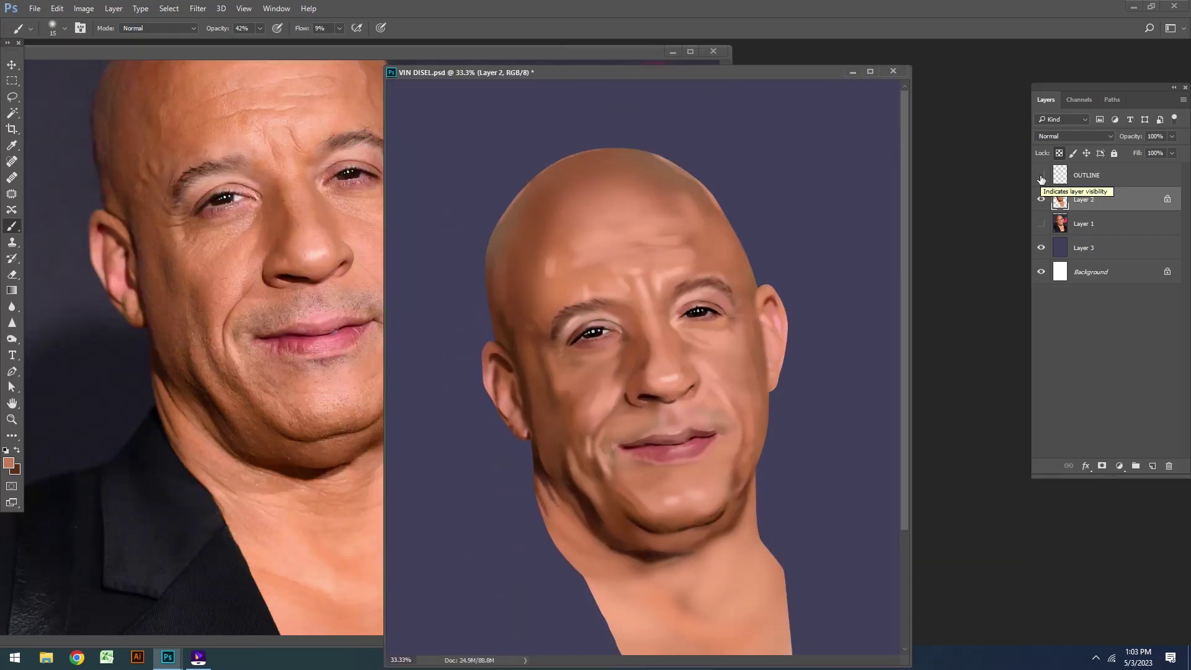
pyautogui.press('[')
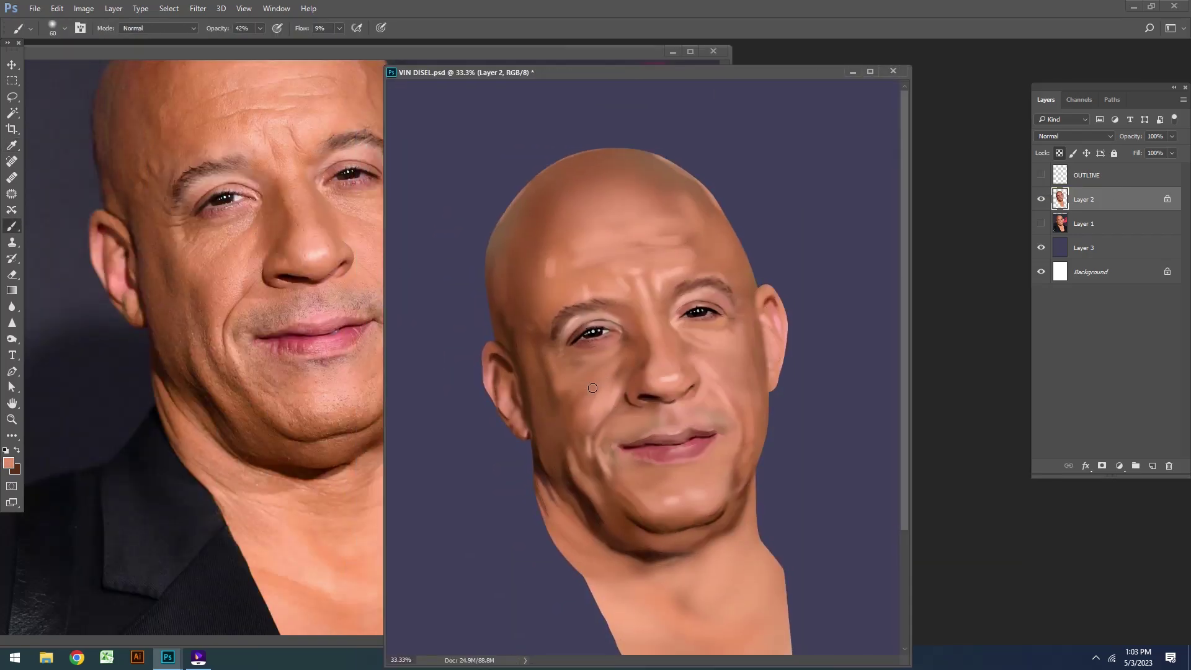
pyautogui.press('[')
pyautogui.keyDown('alt'); pyautogui.click(622, 375); pyautogui.keyUp('alt')
pyautogui.press(']')
# Step: Raise the flow to 43% and keep shading the chin, resizing the brush as needed
pyautogui.moveTo(620, 73); pyautogui.dragTo(704, 79)
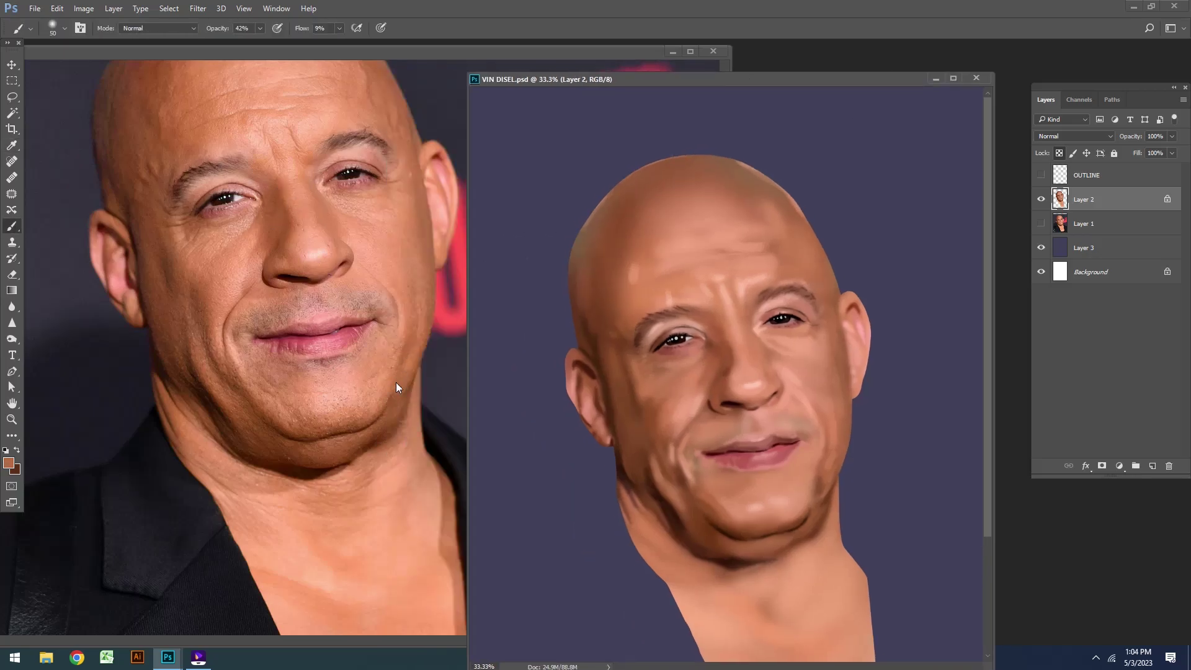
pyautogui.press(']')
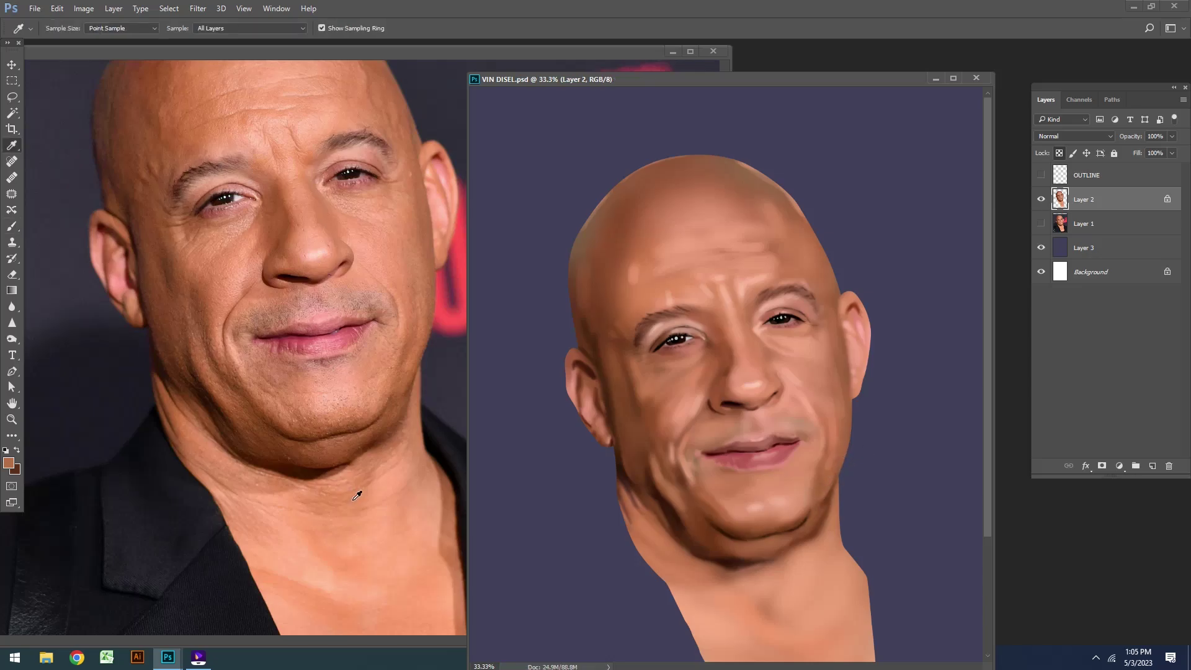
pyautogui.hotkey('shift', '4')
pyautogui.hotkey('shift', '3')
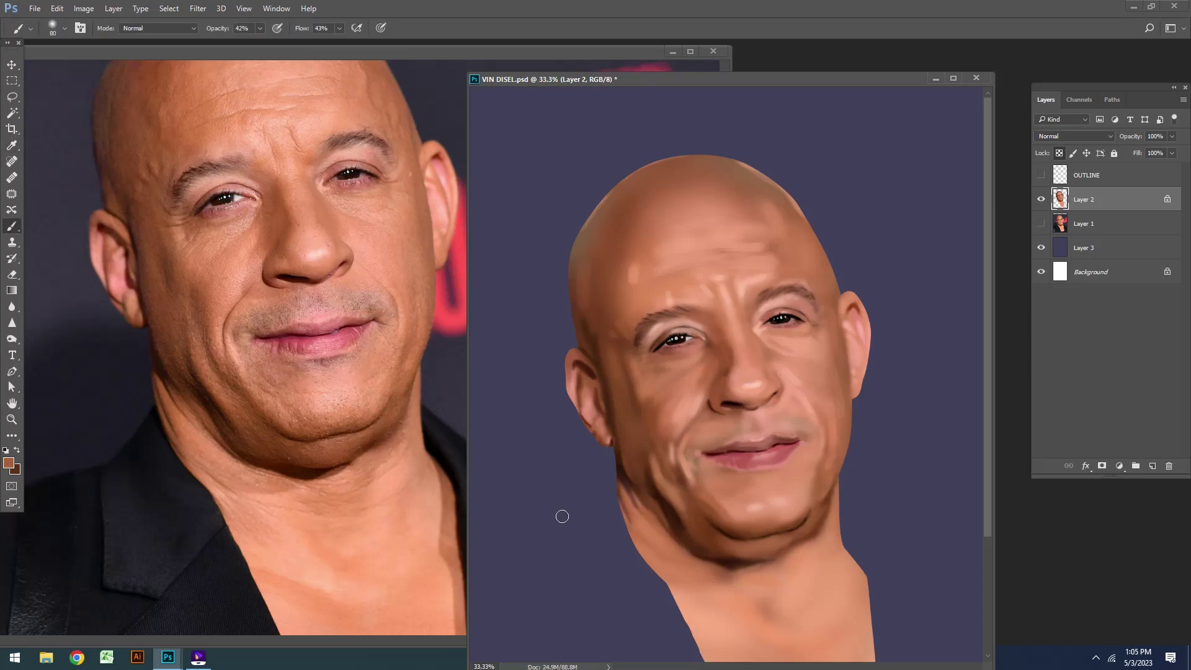
pyautogui.press(']')
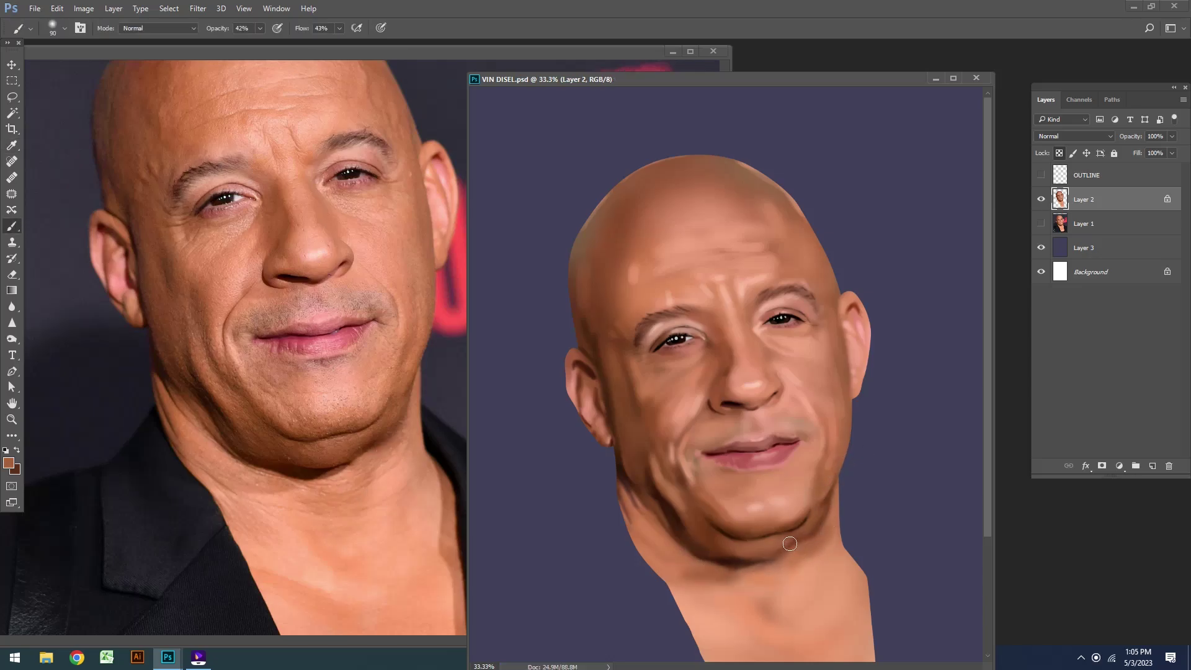
pyautogui.press('[')
pyautogui.press('[')
pyautogui.press('[')
pyautogui.press('[')
pyautogui.press('[')
pyautogui.press(']')
pyautogui.press('[')
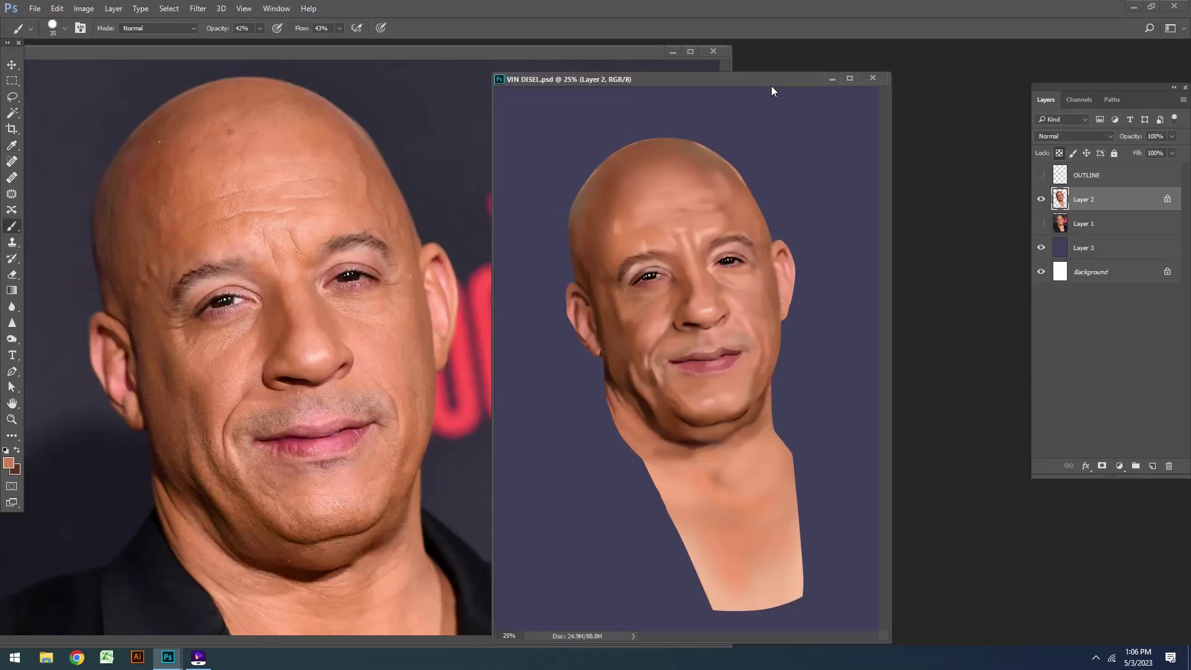
# Step: With the OUTLINE sketch shown, paint the lips in dark and pinkish reds at 23% flow
pyautogui.hotkey('ctrl', '+')
pyautogui.moveTo(660, 99); pyautogui.dragTo(888, 95)
pyautogui.click(1041, 175)
pyautogui.keyDown('alt'); pyautogui.click(800, 398); pyautogui.keyUp('alt')
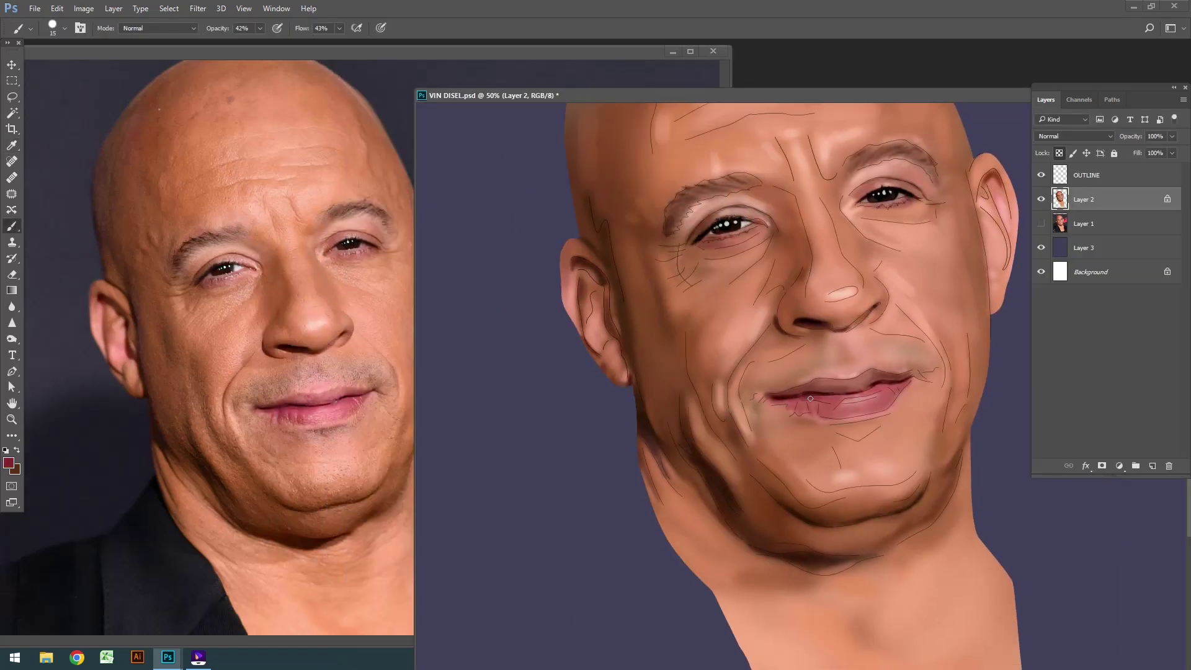
pyautogui.press('[')
pyautogui.press('[')
pyautogui.press('[')
pyautogui.hotkey('shift', '2')
pyautogui.hotkey('shift', '3')
pyautogui.keyDown('alt'); pyautogui.click(872, 422); pyautogui.keyUp('alt')
pyautogui.hotkey('ctrl', ',')
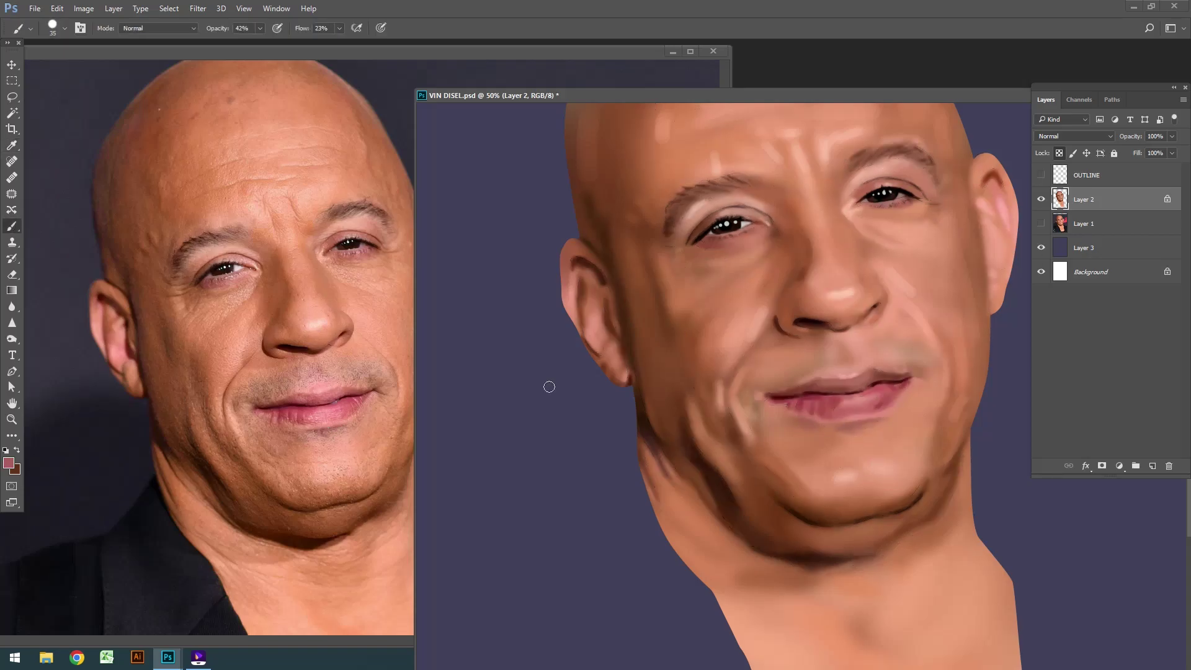
# Step: Refine the lips with tan, reddish brown and pink tones at 15% flow, checking the outline
pyautogui.keyDown('alt'); pyautogui.click(814, 488); pyautogui.keyUp('alt')
pyautogui.keyDown('alt'); pyautogui.click(744, 436); pyautogui.keyUp('alt')
pyautogui.press(']')
pyautogui.press(']')
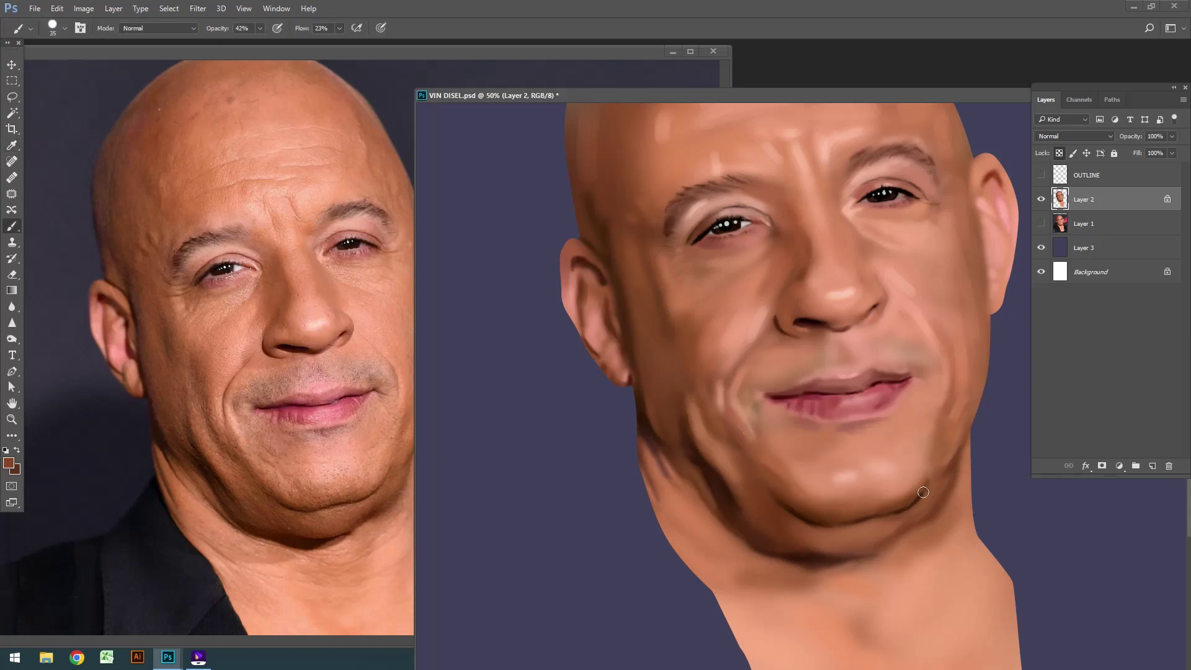
pyautogui.keyDown('alt'); pyautogui.click(922, 492); pyautogui.keyUp('alt')
pyautogui.hotkey('shift', '1')
pyautogui.hotkey('shift', '5')
pyautogui.keyDown('alt'); pyautogui.click(915, 377); pyautogui.keyUp('alt')
pyautogui.hotkey('ctrl', ',')
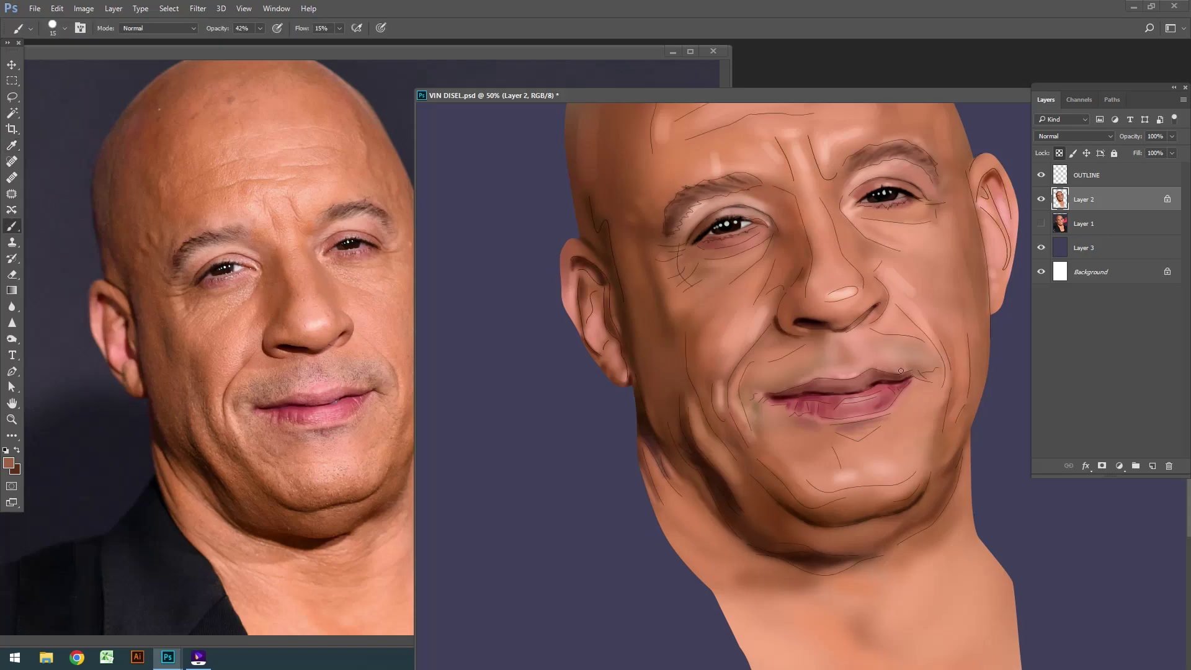
pyautogui.hotkey('ctrl', ',')
pyautogui.press(']')
pyautogui.press(']')
pyautogui.press(']')
pyautogui.keyDown('alt'); pyautogui.click(865, 380); pyautogui.keyUp('alt')
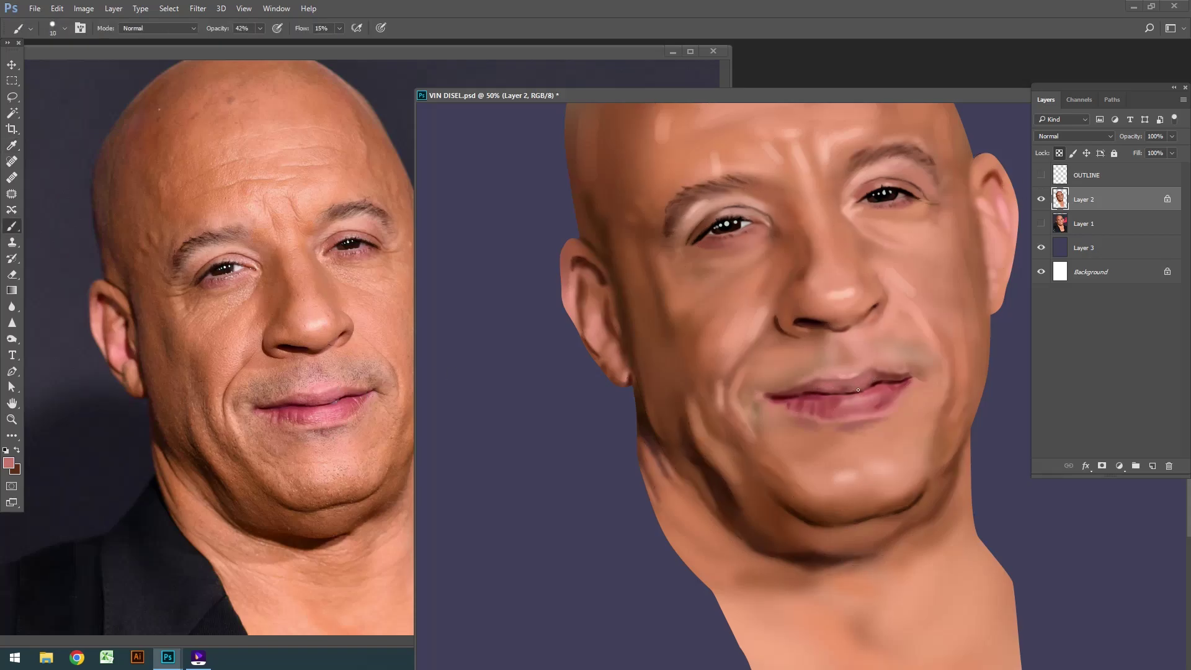
# Step: Dab sampled skin, orange and pale tones onto the face at 34% flow
pyautogui.keyDown('alt'); pyautogui.click(284, 426); pyautogui.keyUp('alt')
pyautogui.press(']')
pyautogui.click(760, 397)
pyautogui.press(']')
pyautogui.keyDown('alt'); pyautogui.click(763, 257); pyautogui.keyUp('alt')
pyautogui.keyDown('alt'); pyautogui.click(736, 234); pyautogui.keyUp('alt')
pyautogui.press('[')
pyautogui.press('[')
pyautogui.press('[')
pyautogui.hotkey('shift', '3')
pyautogui.hotkey('shift', '4')
# Step: Zoom in on the eyes and paint them with light pink tones using a small brush
pyautogui.hotkey('ctrl', '+')
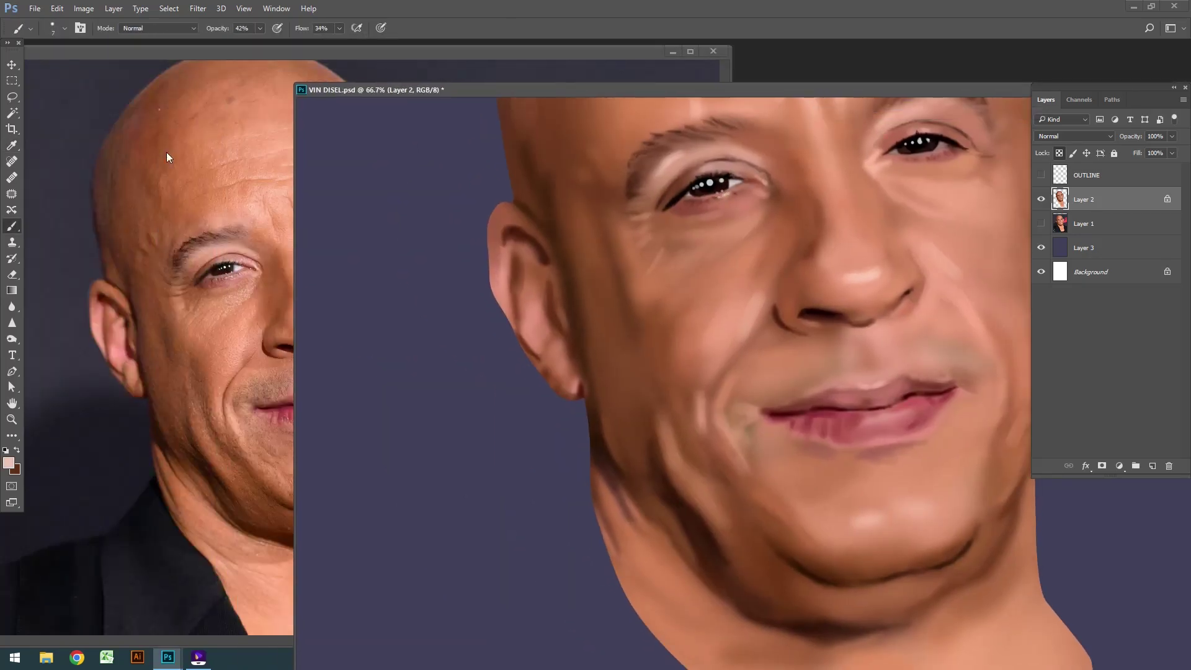
pyautogui.hotkey('ctrl', '+')
pyautogui.moveTo(624, 64); pyautogui.dragTo(843, 92)
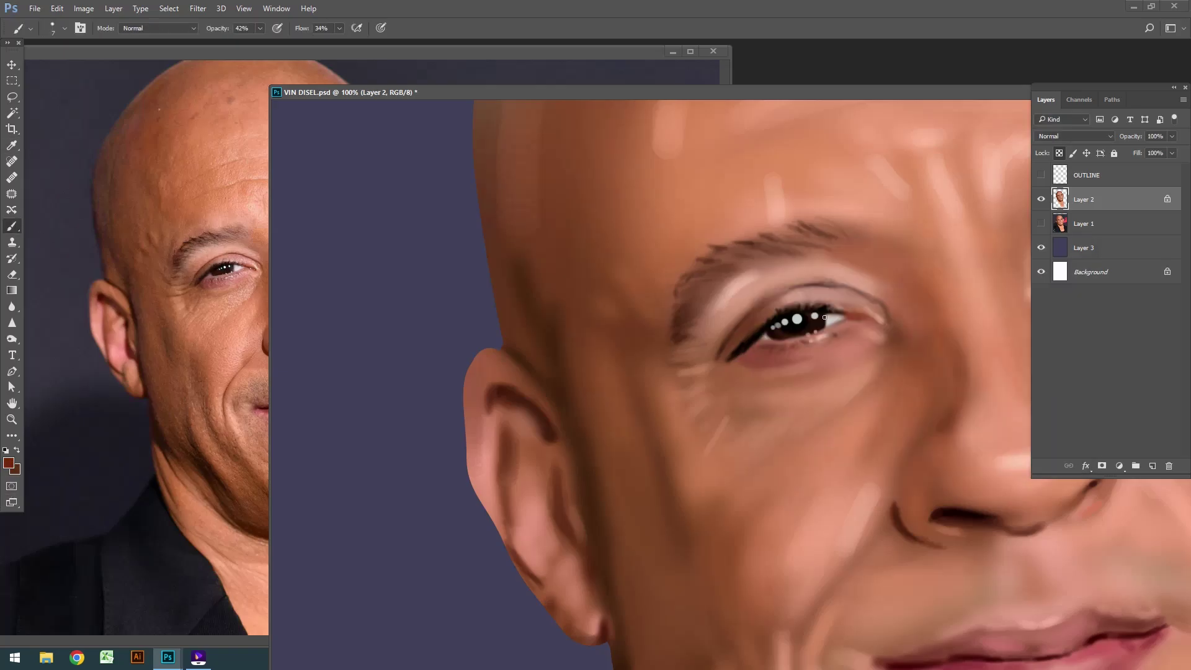
pyautogui.keyDown('alt'); pyautogui.keyDown('shift'); pyautogui.rightClick(870, 319); pyautogui.keyUp('shift'); pyautogui.keyUp('alt')
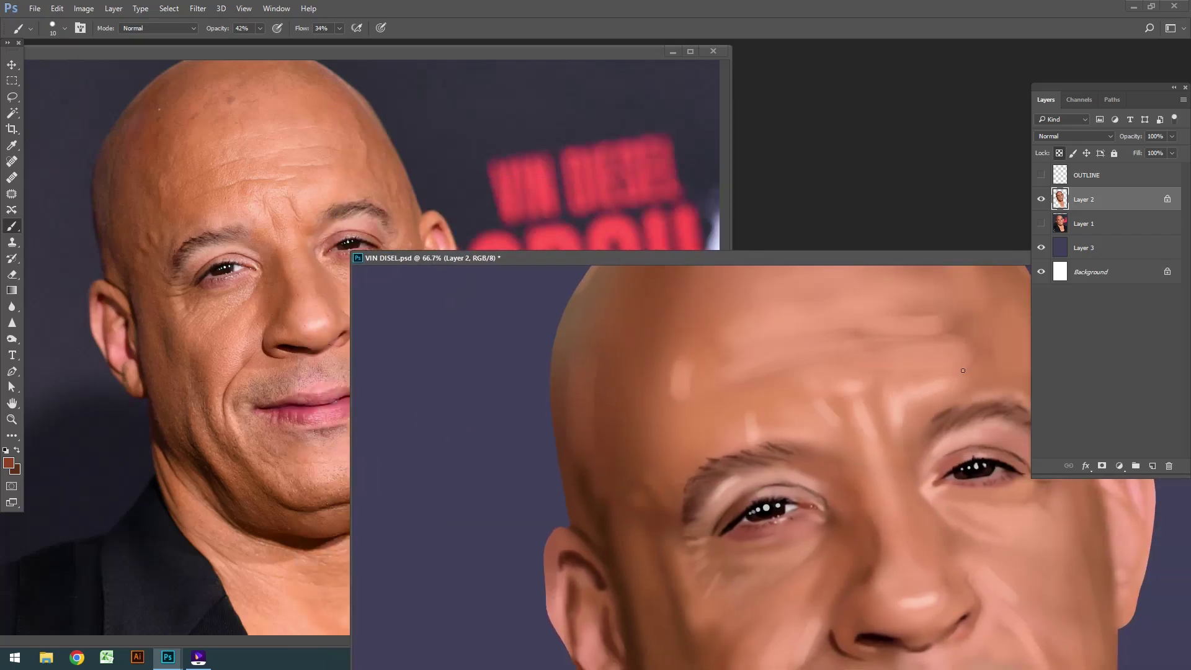
pyautogui.moveTo(1022, 109)
pyautogui.mouseDown()
pyautogui.moveTo(750, 140)
pyautogui.moveTo(776, 159)
pyautogui.mouseUp()
pyautogui.press('[')
pyautogui.keyDown('alt'); pyautogui.click(554, 382); pyautogui.keyUp('alt')
pyautogui.press('[')
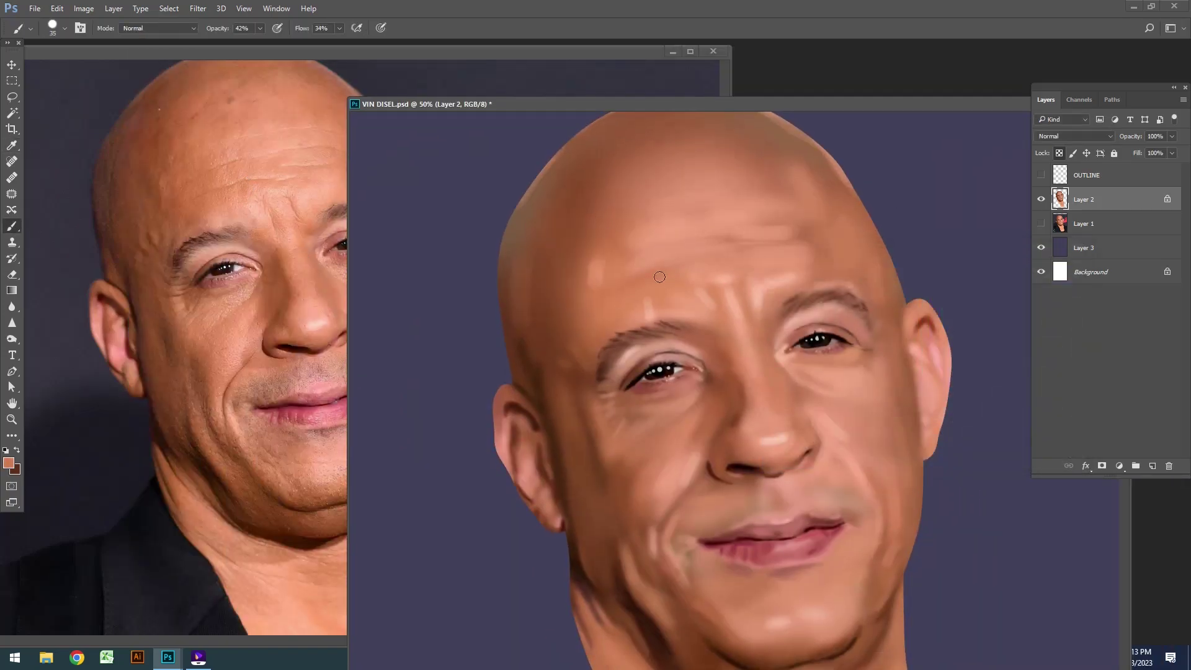
# Step: Lighten the eyebrow tail with a small brush at 17% flow
pyautogui.press('[')
pyautogui.hotkey('shift', '1')
pyautogui.hotkey('shift', '7')
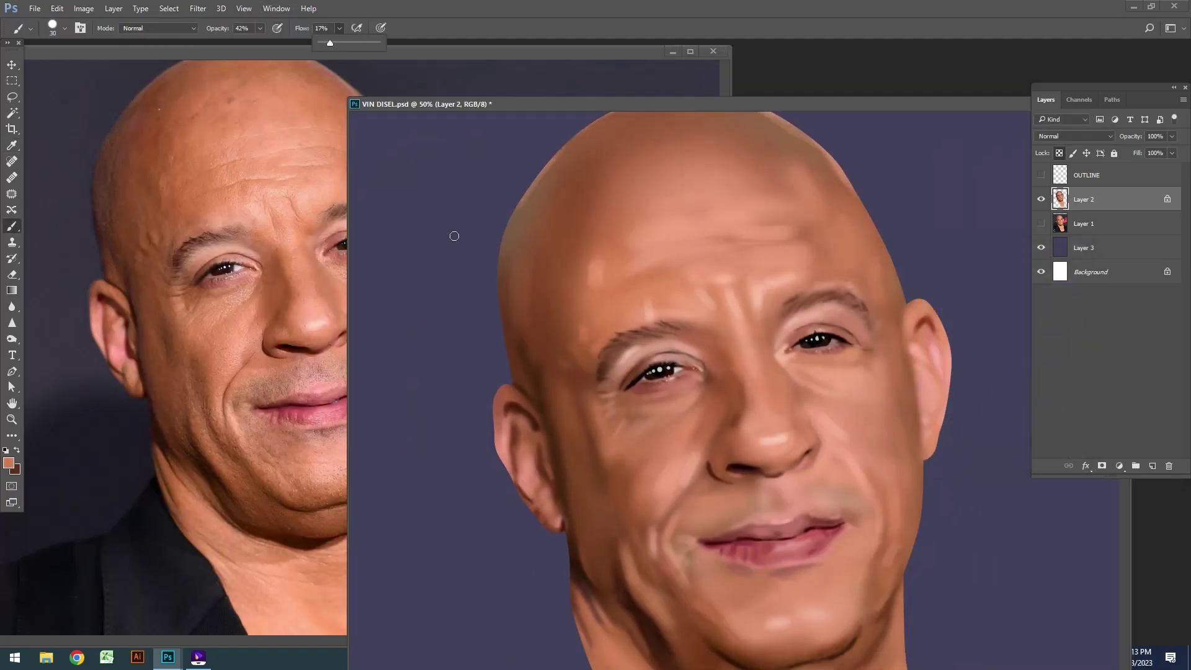
pyautogui.press(']')
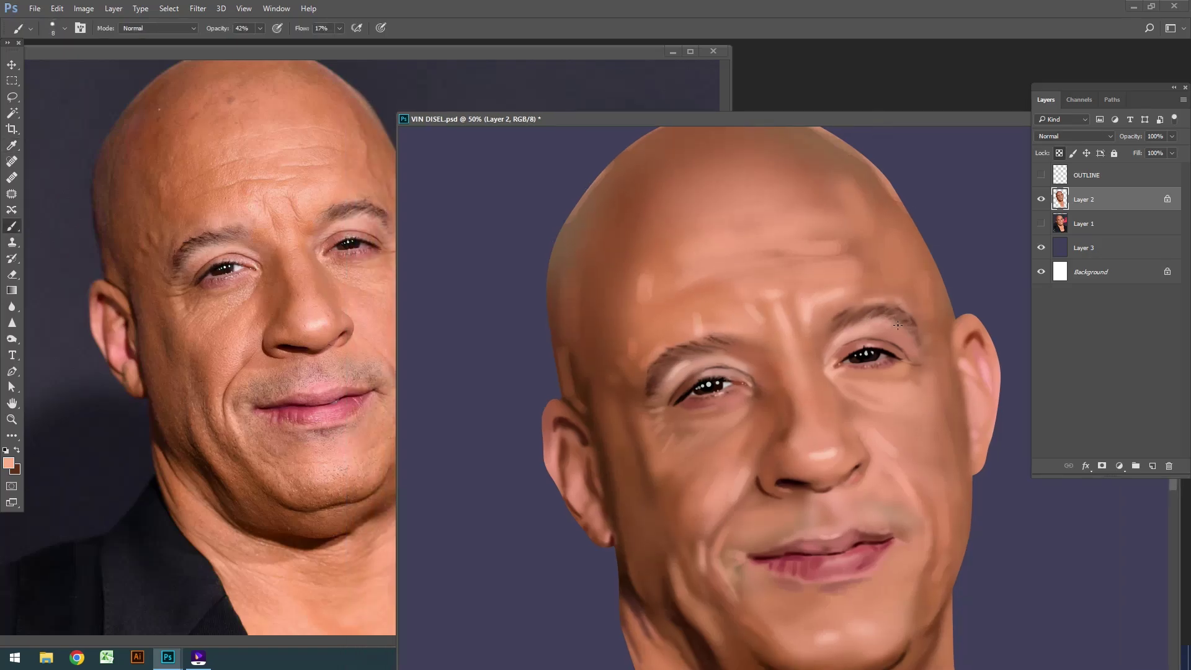
pyautogui.moveTo(898, 325); pyautogui.dragTo(911, 335)
pyautogui.press(']')
pyautogui.press(']')
pyautogui.press(']')
pyautogui.press(']')
pyautogui.press(']')
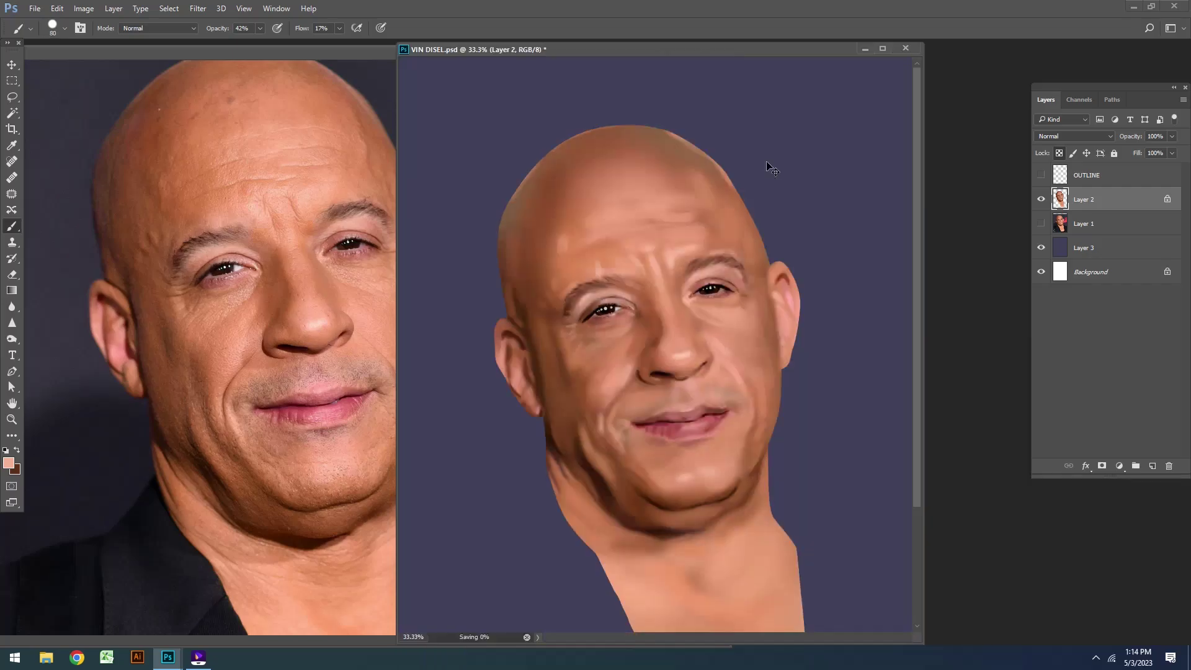
# Step: Sample lighter skin and dark brown tones, briefly showing Layer 1 to compare with the photo
pyautogui.press('[')
pyautogui.press('[')
pyautogui.press('[')
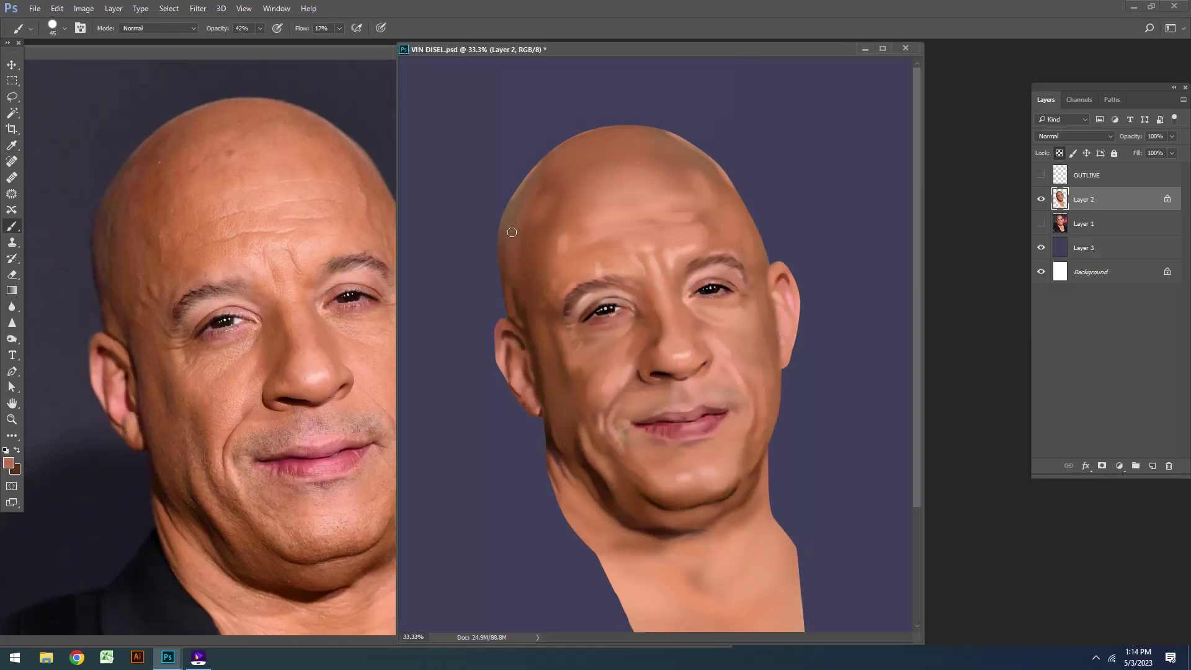
pyautogui.keyDown('alt'); pyautogui.click(802, 329); pyautogui.keyUp('alt')
pyautogui.press(']')
pyautogui.press(']')
pyautogui.keyDown('alt'); pyautogui.click(210, 514); pyautogui.keyUp('alt')
pyautogui.click(1040, 224)
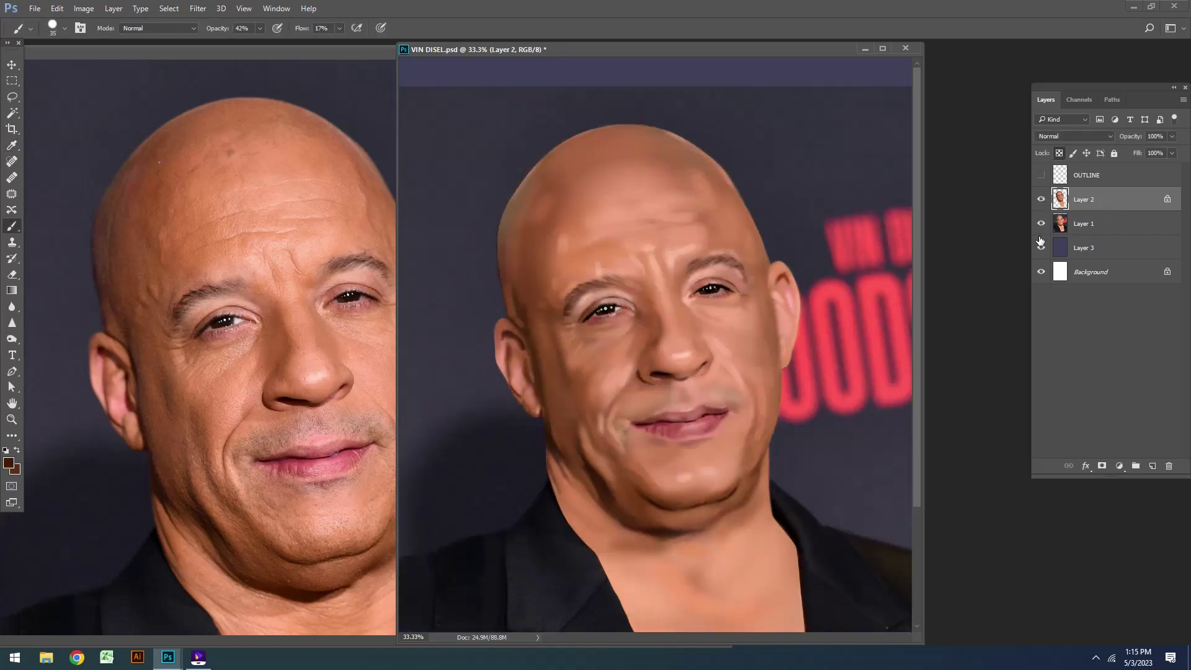
pyautogui.click(1041, 223)
pyautogui.press(']')
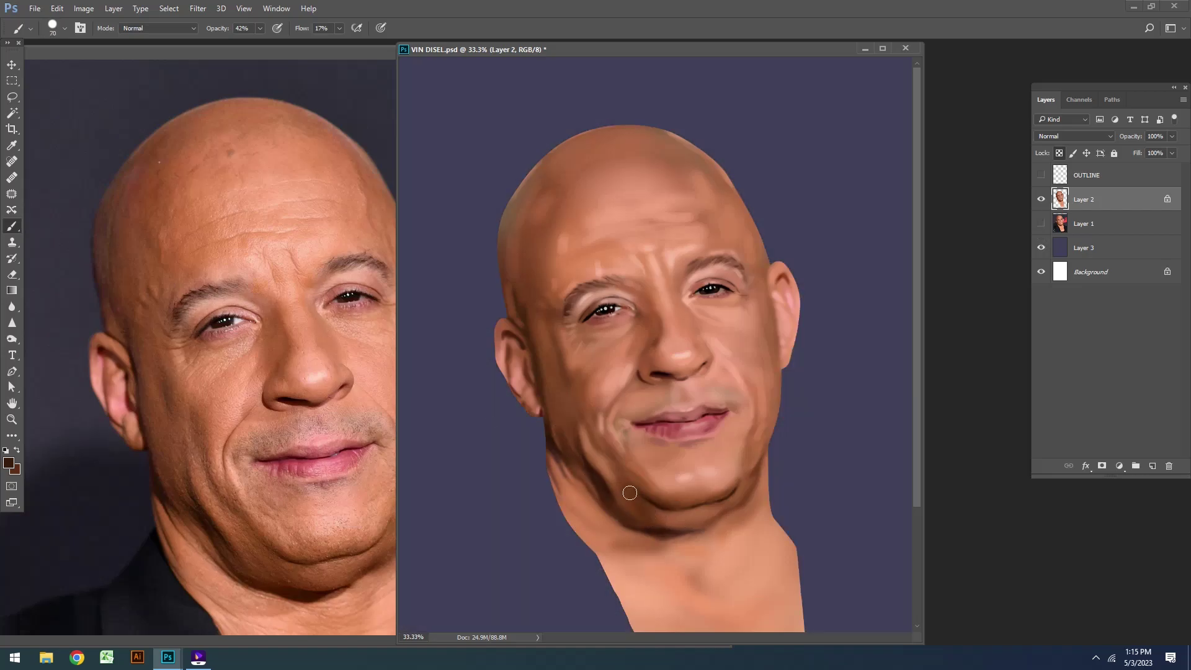
# Step: Brush the cheeks and lips at 9% flow with sampled skin, pink and reddish brown tones
pyautogui.keyDown('alt'); pyautogui.click(629, 490); pyautogui.keyUp('alt')
pyautogui.press(']')
pyautogui.hotkey('shift', '0')
pyautogui.hotkey('shift', '9')
pyautogui.moveTo(620, 49); pyautogui.dragTo(695, 62)
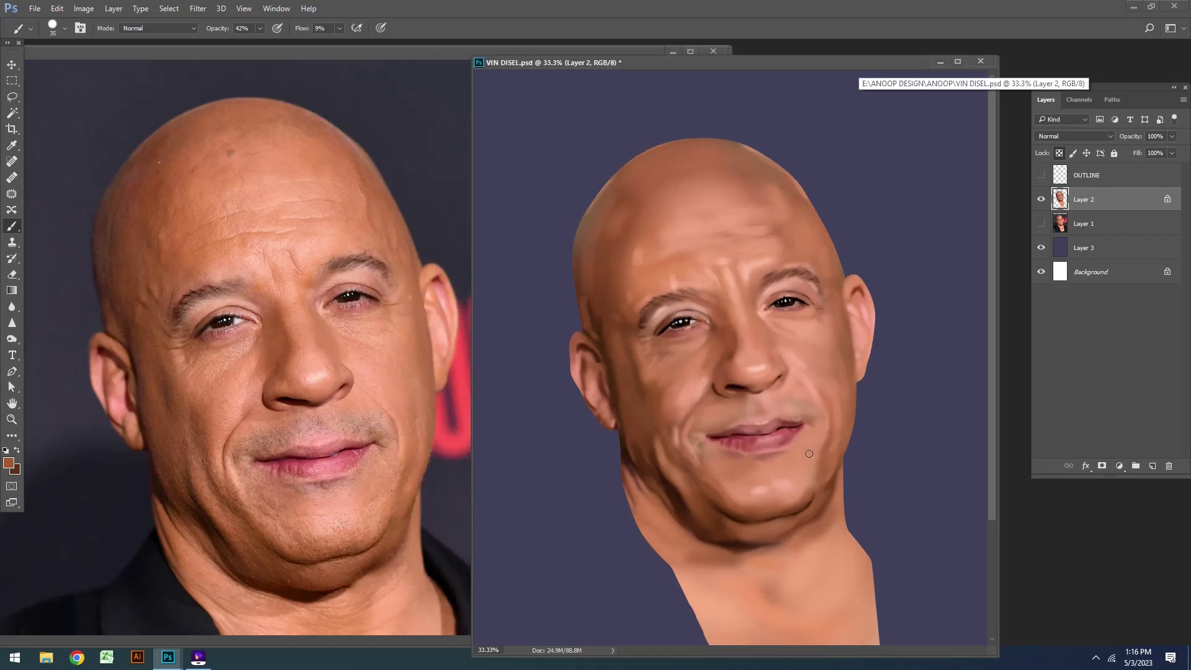
pyautogui.keyDown('alt'); pyautogui.click(740, 469); pyautogui.keyUp('alt')
pyautogui.keyDown('alt'); pyautogui.click(740, 416); pyautogui.keyUp('alt')
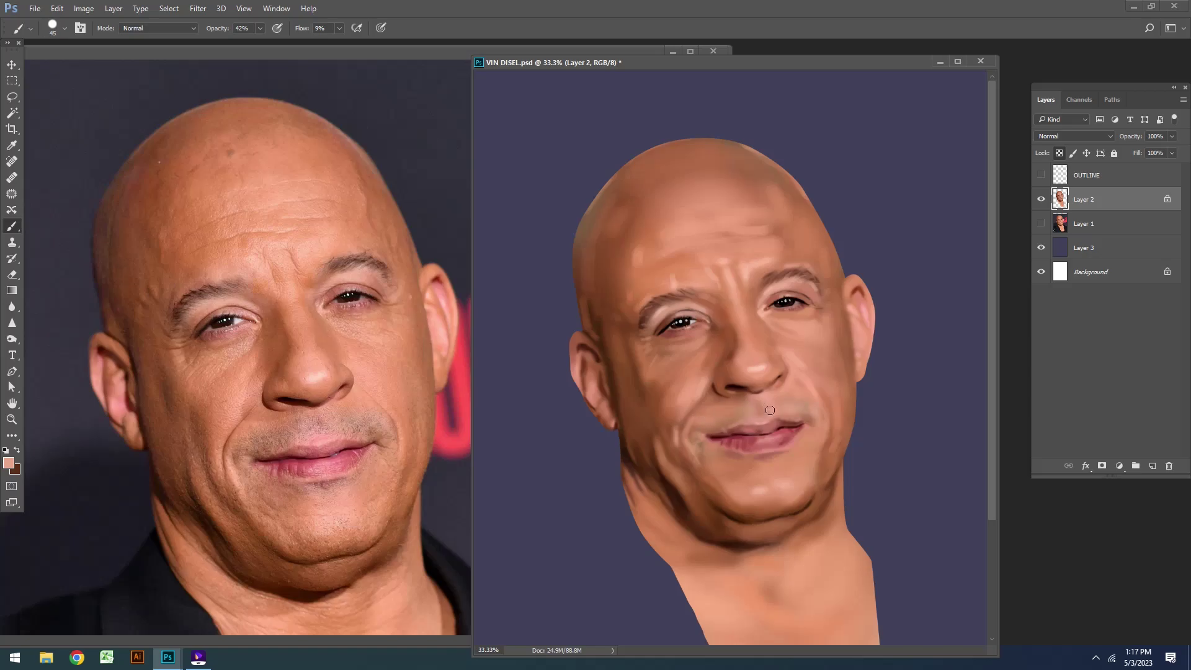
pyautogui.click(1043, 275)
pyautogui.press('[')
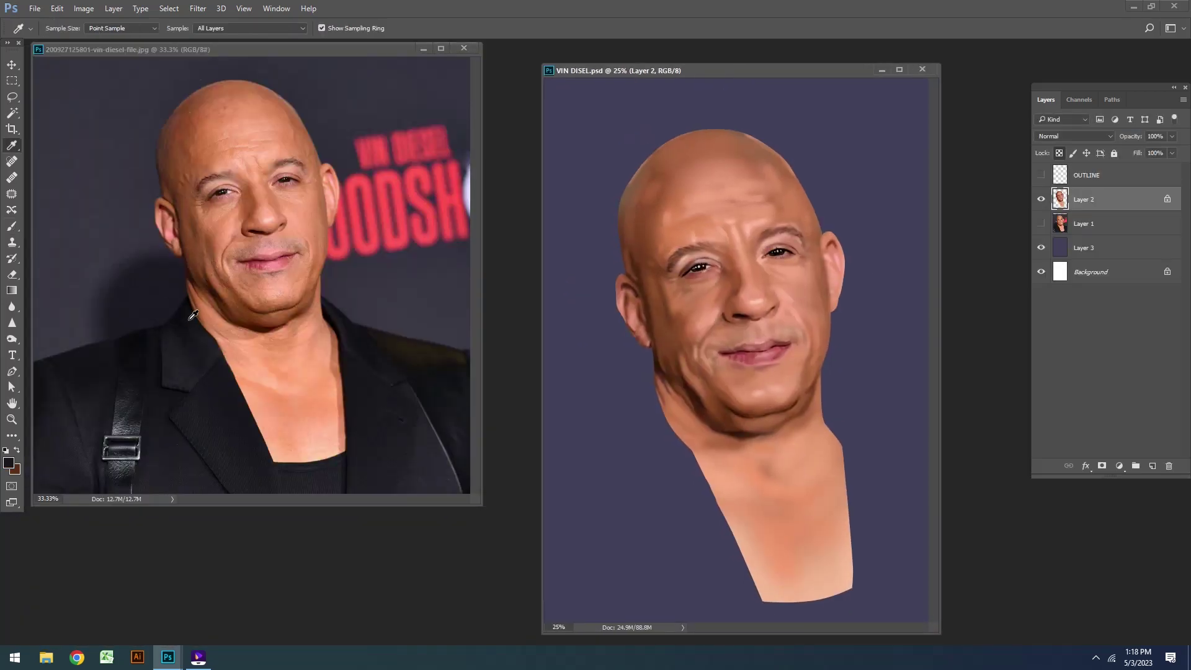
# Step: Add a new layer above Layer 3 and set the brush to size 100 with 64% Flow
pyautogui.click(1085, 248)
pyautogui.hotkey('ctrl', 'shift', 'alt', 'n')
pyautogui.press(']')
pyautogui.press(']')
pyautogui.press(']')
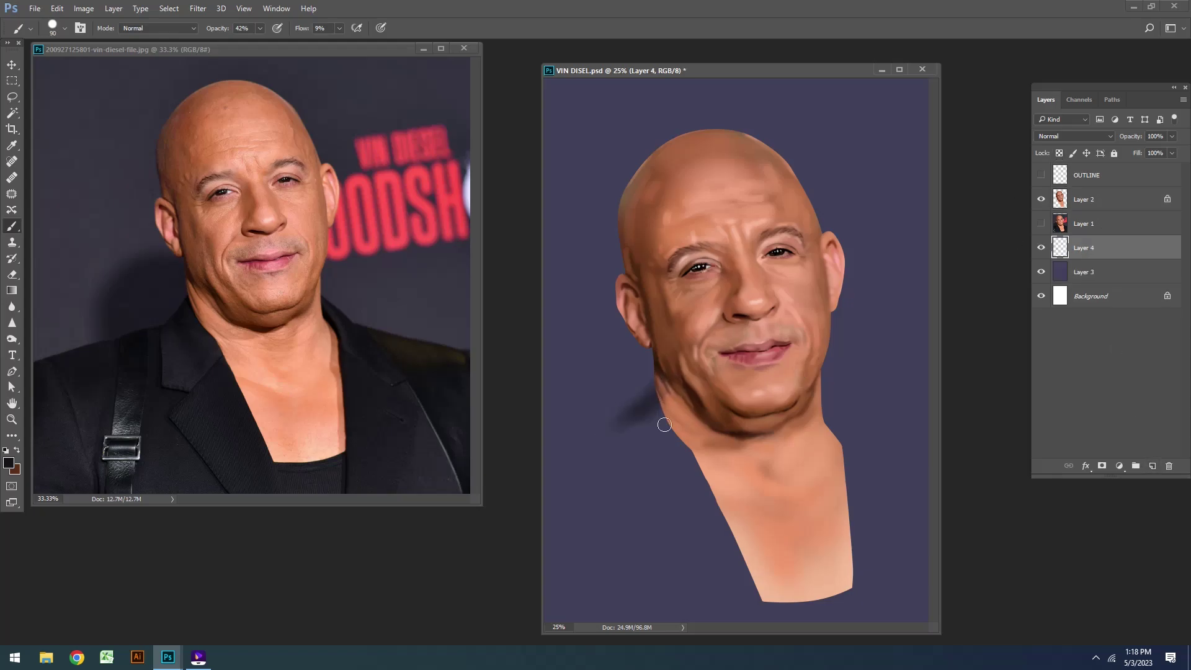
pyautogui.moveTo(659, 420)
pyautogui.mouseDown()
pyautogui.moveTo(687, 436)
pyautogui.moveTo(627, 490)
pyautogui.mouseUp()
pyautogui.press('[')
pyautogui.press('[')
pyautogui.hotkey('shift', '6')
pyautogui.hotkey('shift', '4')
# Step: Paint dark jacket strokes along both sides of the neck, the collar and the shoulder
pyautogui.moveTo(639, 434); pyautogui.dragTo(757, 599)
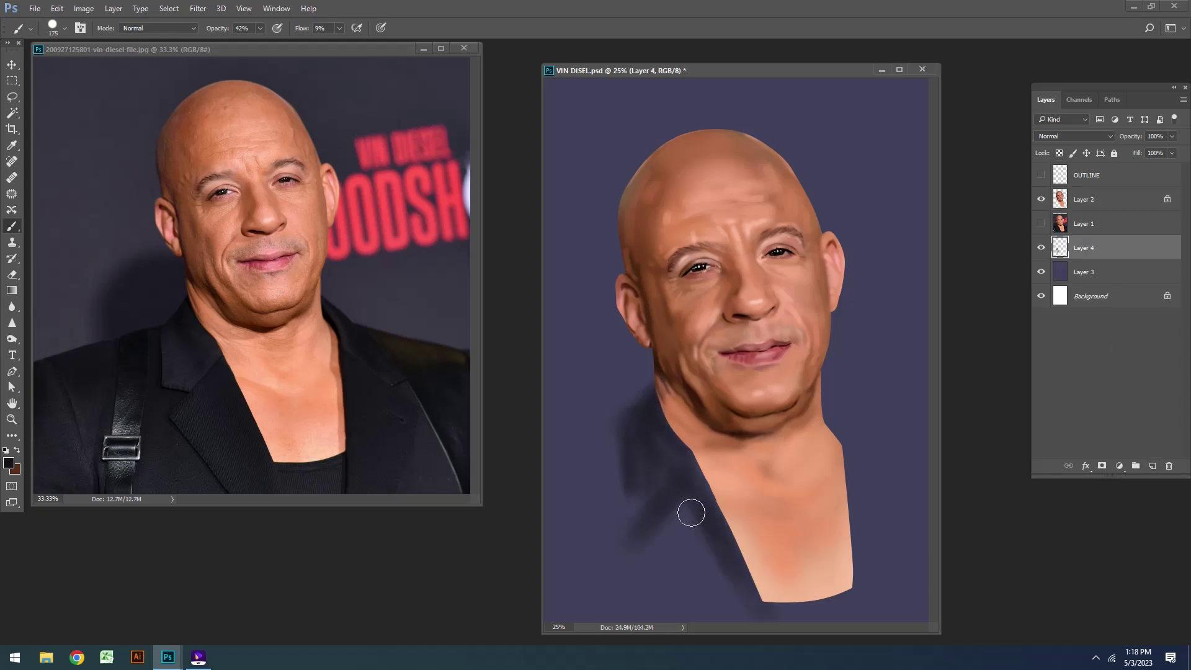
pyautogui.moveTo(691, 507); pyautogui.dragTo(750, 604)
pyautogui.moveTo(640, 422)
pyautogui.mouseDown()
pyautogui.moveTo(686, 452)
pyautogui.moveTo(651, 412)
pyautogui.moveTo(548, 461)
pyautogui.moveTo(657, 558)
pyautogui.mouseUp()
pyautogui.press(']')
pyautogui.press(']')
pyautogui.press(']')
pyautogui.moveTo(824, 380)
pyautogui.mouseDown()
pyautogui.moveTo(881, 456)
pyautogui.moveTo(847, 446)
pyautogui.moveTo(886, 545)
pyautogui.mouseUp()
pyautogui.press('[')
pyautogui.moveTo(850, 400)
pyautogui.mouseDown()
pyautogui.moveTo(877, 425)
pyautogui.moveTo(905, 496)
pyautogui.moveTo(894, 562)
pyautogui.moveTo(757, 616)
pyautogui.moveTo(662, 537)
pyautogui.mouseUp()
pyautogui.press(']')
pyautogui.press(']')
# Step: Save the painting, lower Flow to 14%, and sample a skin tone on the face layer
pyautogui.hotkey('ctrl', 's')
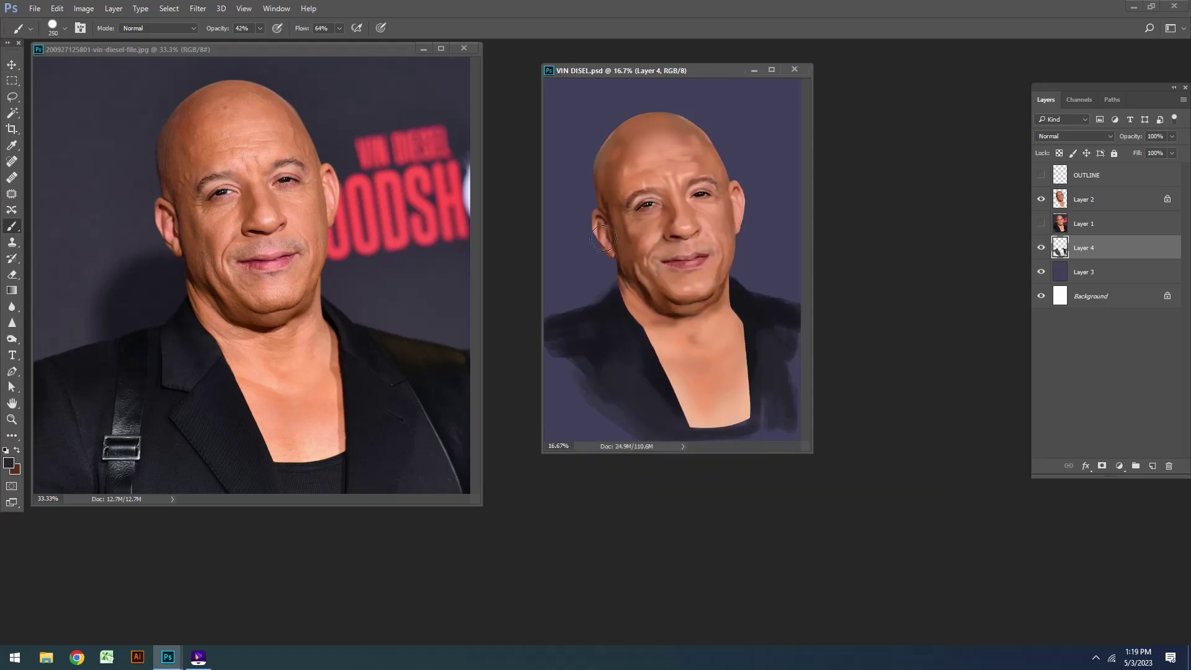
pyautogui.press(']')
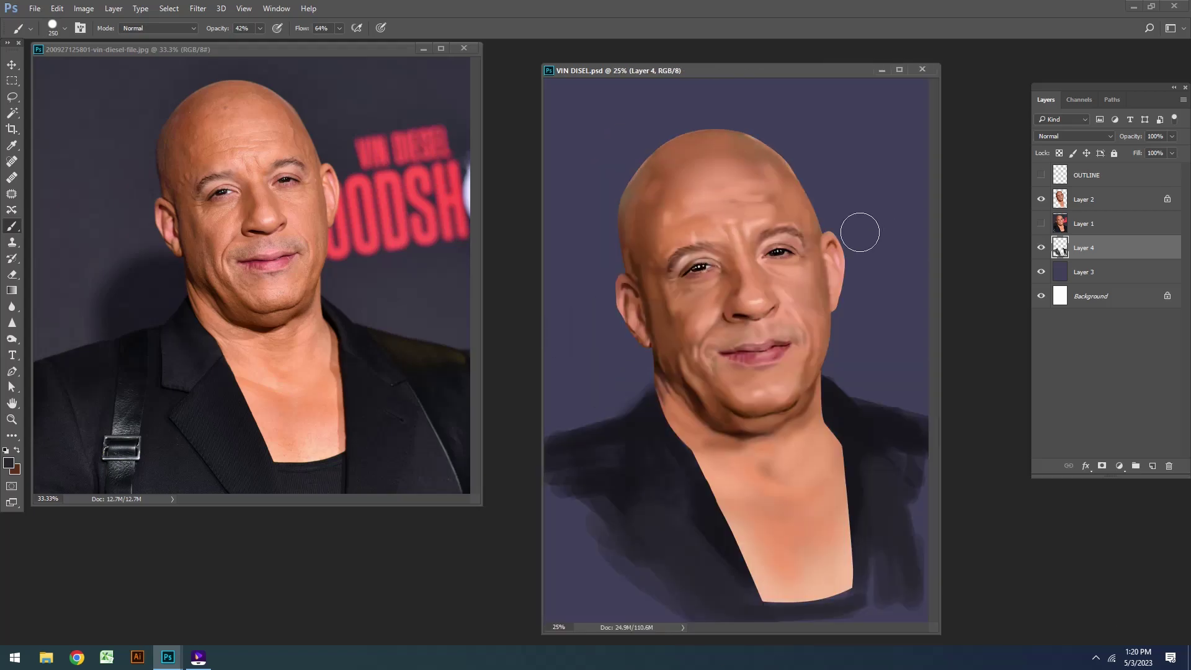
pyautogui.press('[')
pyautogui.press('[')
pyautogui.press('[')
pyautogui.hotkey('shift', '1')
pyautogui.hotkey('shift', '4')
pyautogui.hotkey('alt', ']')
pyautogui.hotkey('alt', ']')
pyautogui.keyDown('alt'); pyautogui.click(692, 162); pyautogui.keyUp('alt')
# Step: Blend the forehead with light skin tone, then paint a faint dark-brown shadow under the chin
pyautogui.moveTo(692, 162)
pyautogui.mouseDown()
pyautogui.moveTo(741, 155)
pyautogui.moveTo(666, 186)
pyautogui.moveTo(675, 210)
pyautogui.mouseUp()
pyautogui.keyDown('alt'); pyautogui.click(617, 228); pyautogui.keyUp('alt')
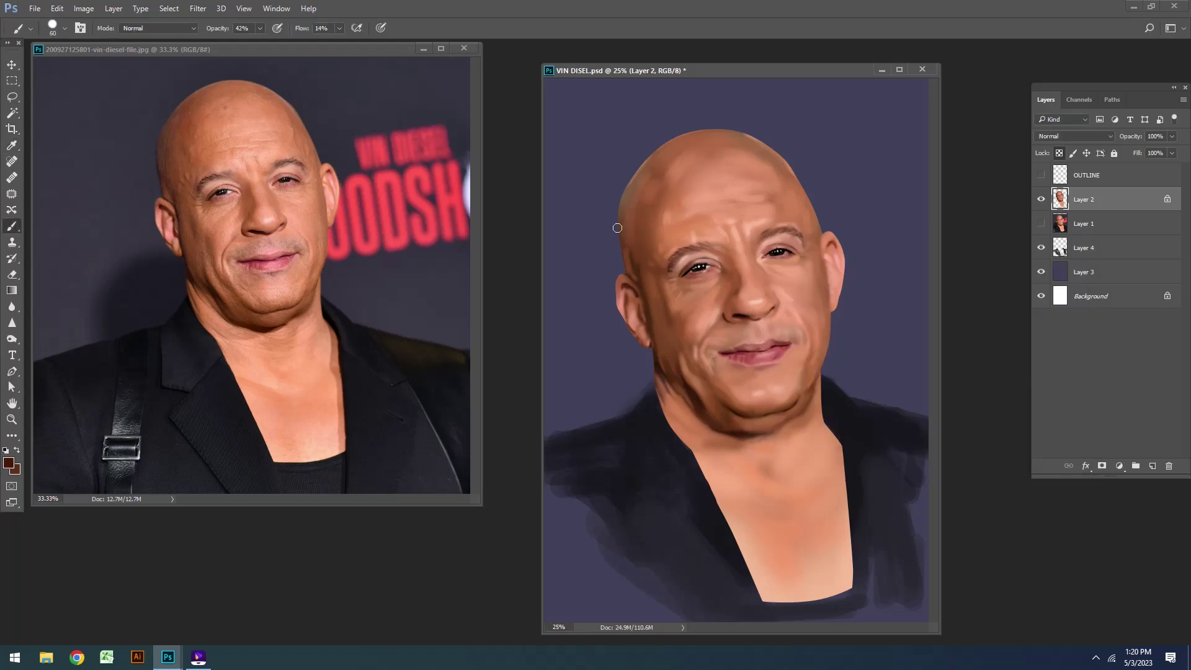
pyautogui.press(']')
pyautogui.press(']')
pyautogui.press(']')
pyautogui.press('[')
pyautogui.press('[')
pyautogui.press('[')
pyautogui.moveTo(759, 428); pyautogui.dragTo(726, 430)
# Step: Sample lighter and darker skin tones from the cheek and ear
pyautogui.press(']')
pyautogui.press(']')
pyautogui.keyDown('alt'); pyautogui.click(190, 226); pyautogui.keyUp('alt')
pyautogui.scroll(-2, 322, 28)
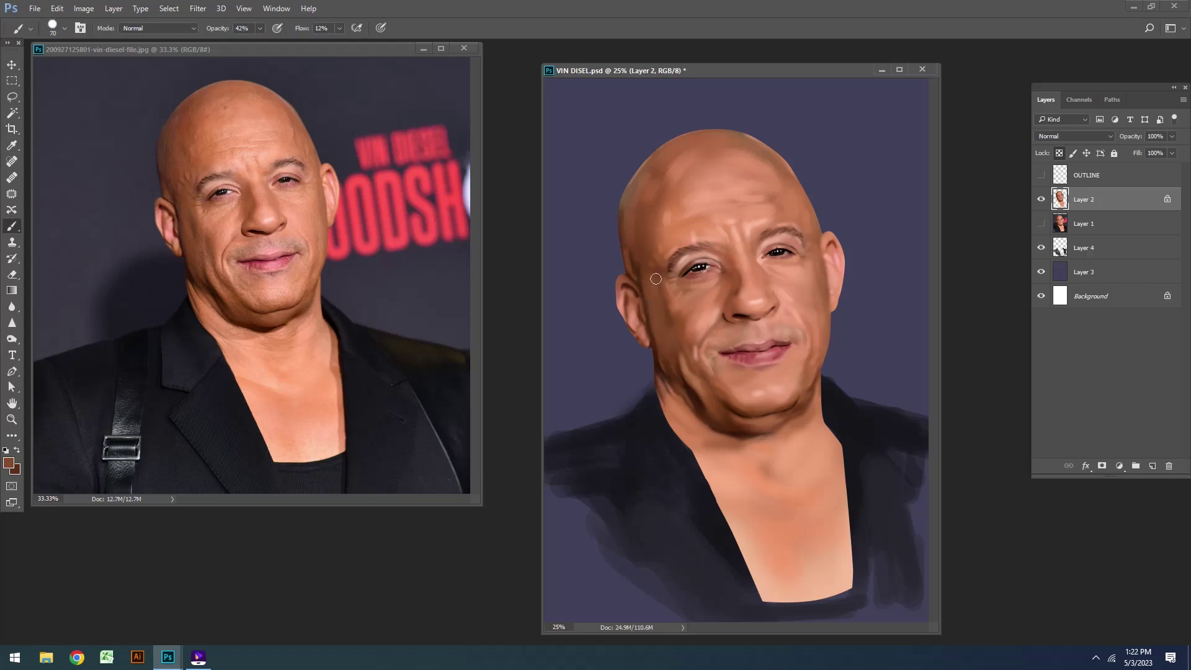
pyautogui.press('[')
pyautogui.keyDown('alt'); pyautogui.click(208, 214); pyautogui.keyUp('alt')
pyautogui.press(']')
pyautogui.press(']')
pyautogui.keyDown('alt'); pyautogui.click(822, 275); pyautogui.keyUp('alt')
# Step: Choose a reddish skin colour as the foreground colour and zoom in
pyautogui.click(9, 462)
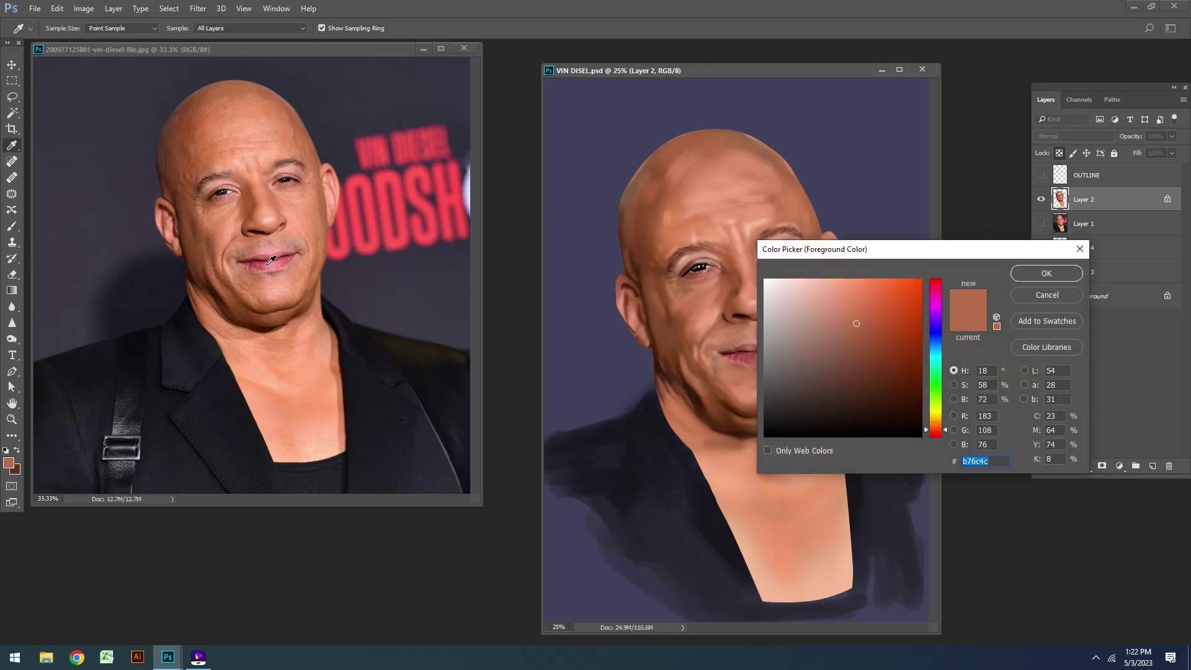
pyautogui.click(819, 291)
pyautogui.press('Return')
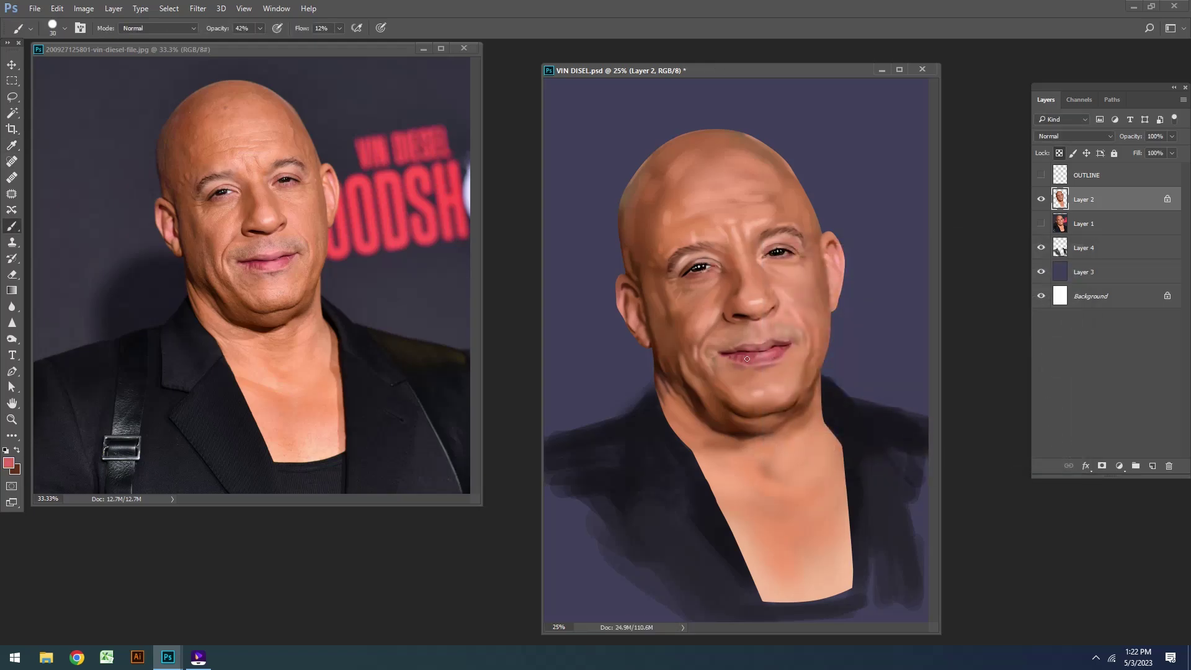
pyautogui.hotkey('ctrl', '+')
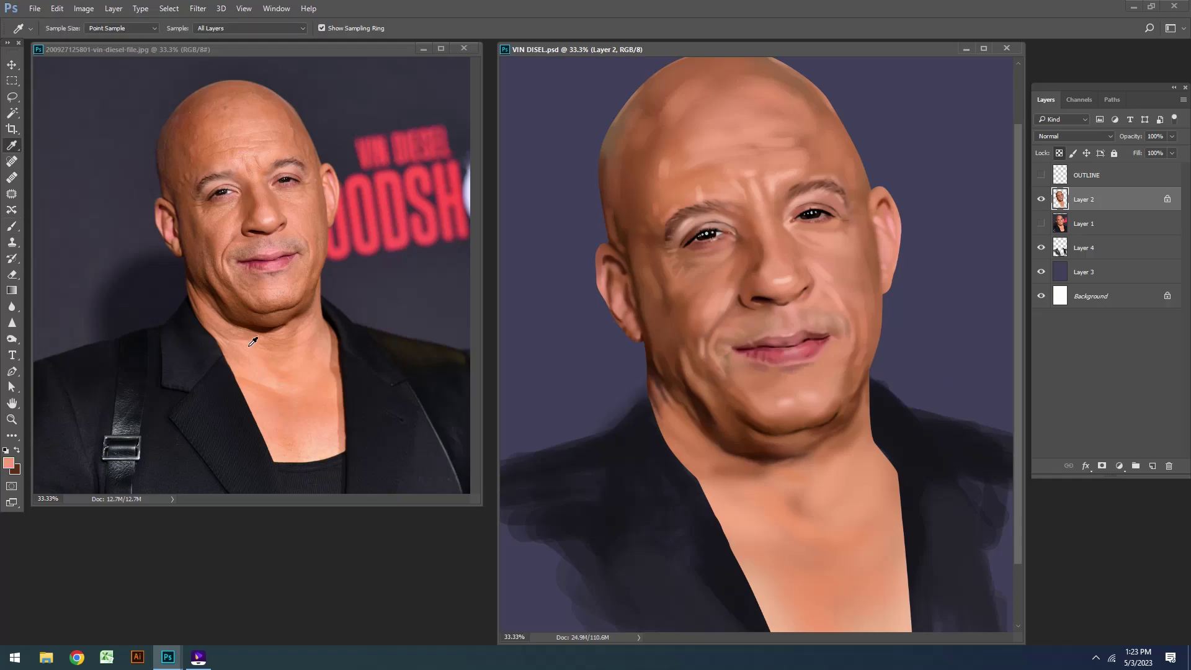
# Step: Lighten the neck shadow with faint light-skin strokes at 8% Flow
pyautogui.rightClick(778, 373)
pyautogui.scroll(-3, 744, 372)
pyautogui.keyDown('alt'); pyautogui.click(669, 347); pyautogui.keyUp('alt')
pyautogui.moveTo(339, 28); pyautogui.dragTo(335, 46)
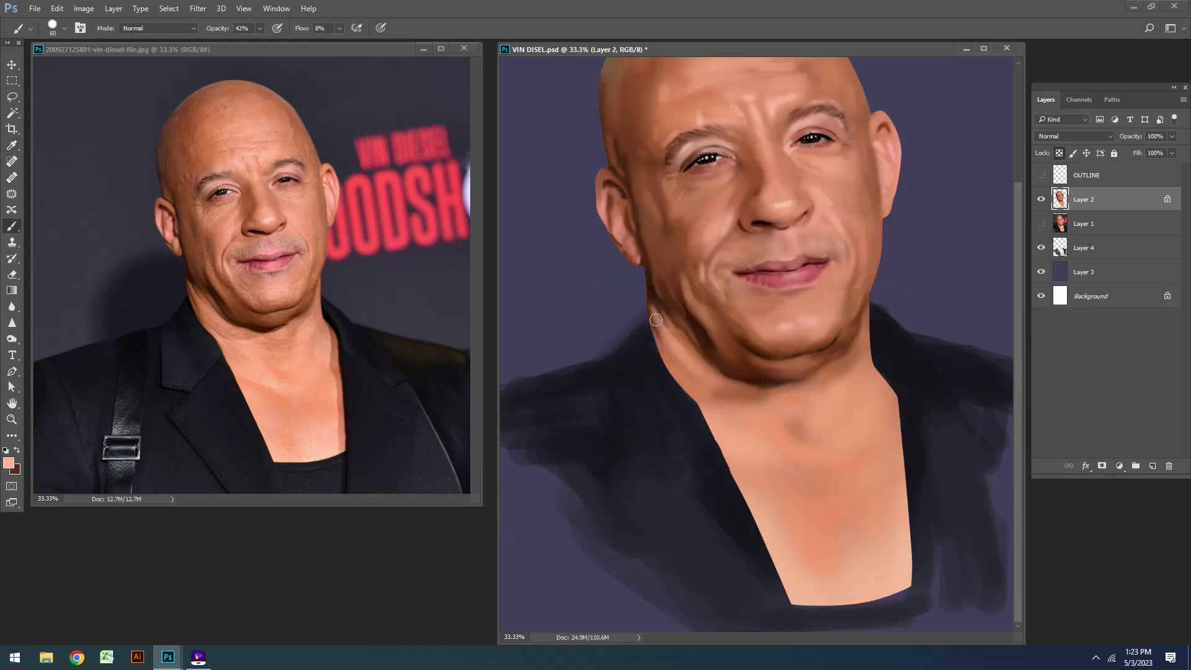
pyautogui.press('[')
pyautogui.moveTo(676, 372)
pyautogui.mouseDown()
pyautogui.moveTo(719, 409)
pyautogui.moveTo(843, 379)
pyautogui.moveTo(865, 353)
pyautogui.moveTo(837, 366)
pyautogui.mouseUp()
# Step: Darken the right edge of the neck with a darker brown at brush size 50
pyautogui.press(']')
pyautogui.press(']')
pyautogui.press(']')
pyautogui.press(']')
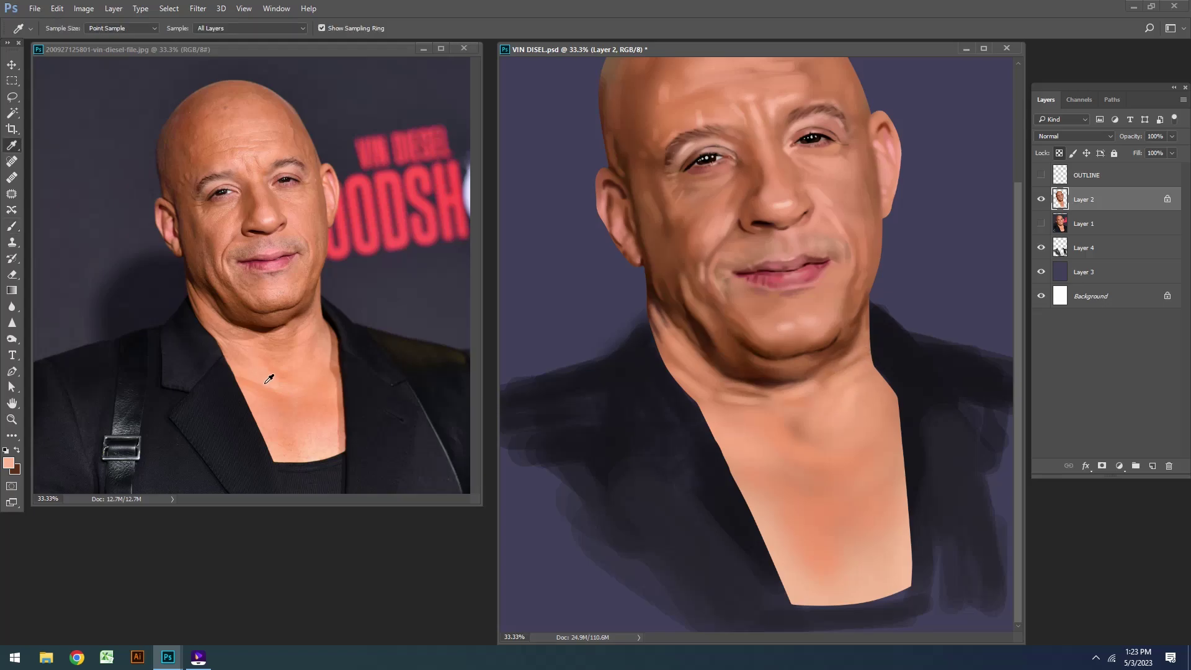
pyautogui.press('[')
pyautogui.press('[')
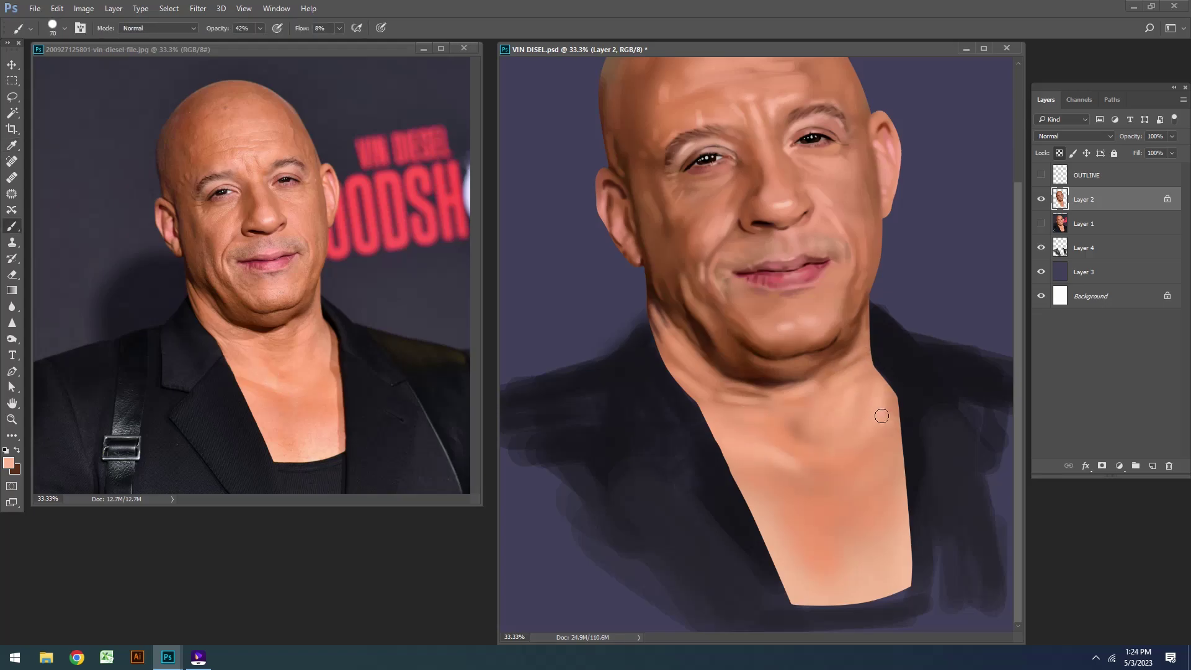
pyautogui.keyDown('alt'); pyautogui.click(815, 585); pyautogui.keyUp('alt')
pyautogui.moveTo(886, 384); pyautogui.dragTo(907, 586)
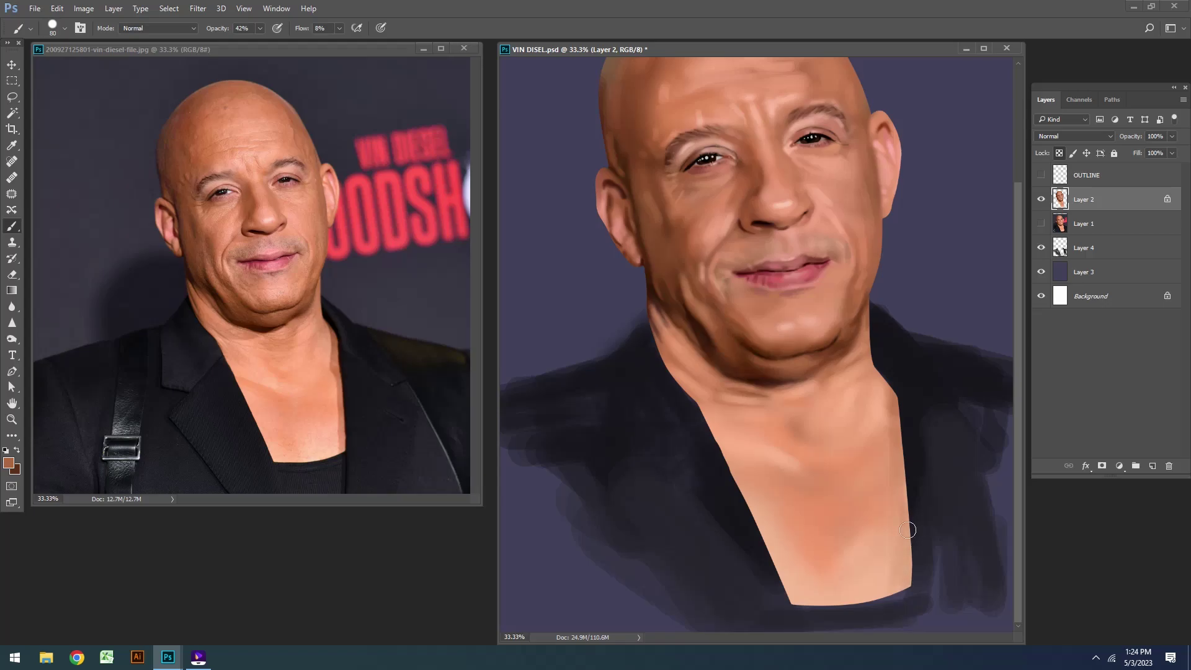
pyautogui.moveTo(893, 456); pyautogui.dragTo(907, 589)
# Step: Add more shadow along the neck's right side at 26% Flow, then reduce the brush to 40
pyautogui.press(']')
pyautogui.press(']')
pyautogui.hotkey('shift', '2')
pyautogui.hotkey('shift', '6')
pyautogui.moveTo(883, 369); pyautogui.dragTo(903, 468)
pyautogui.press('[')
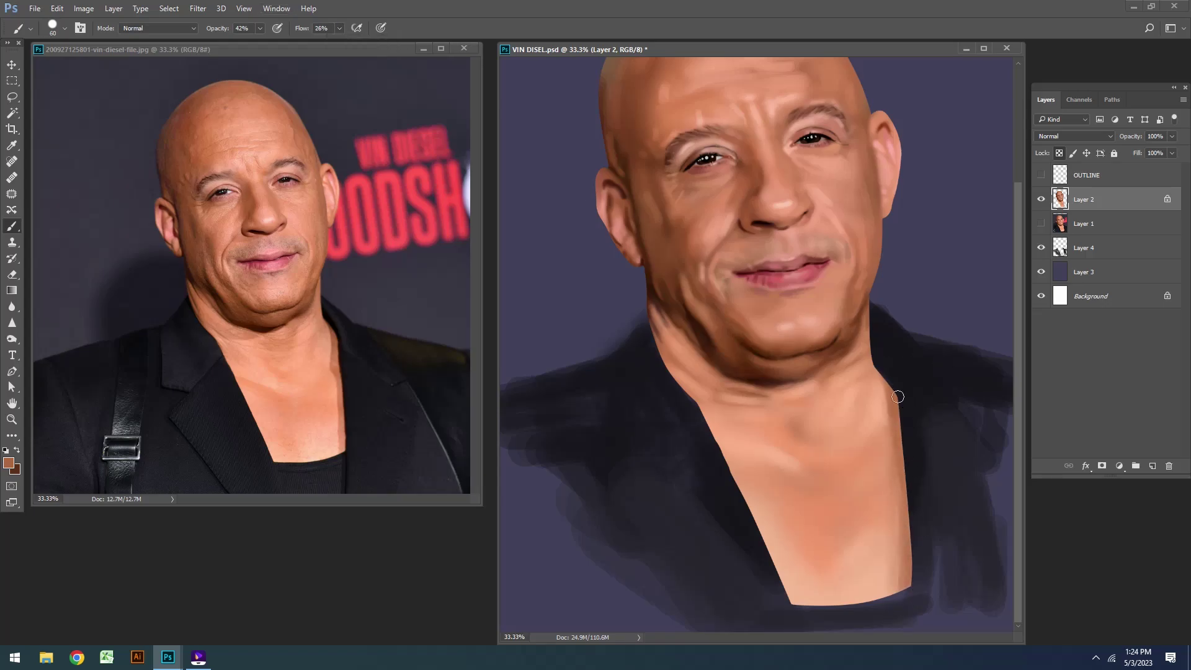
pyautogui.hotkey('ctrl', '-')
pyautogui.press('[')
pyautogui.press('[')
# Step: Zoom in on the face, show the OUTLINE line art, and pick a new skin colour
pyautogui.click(8, 462)
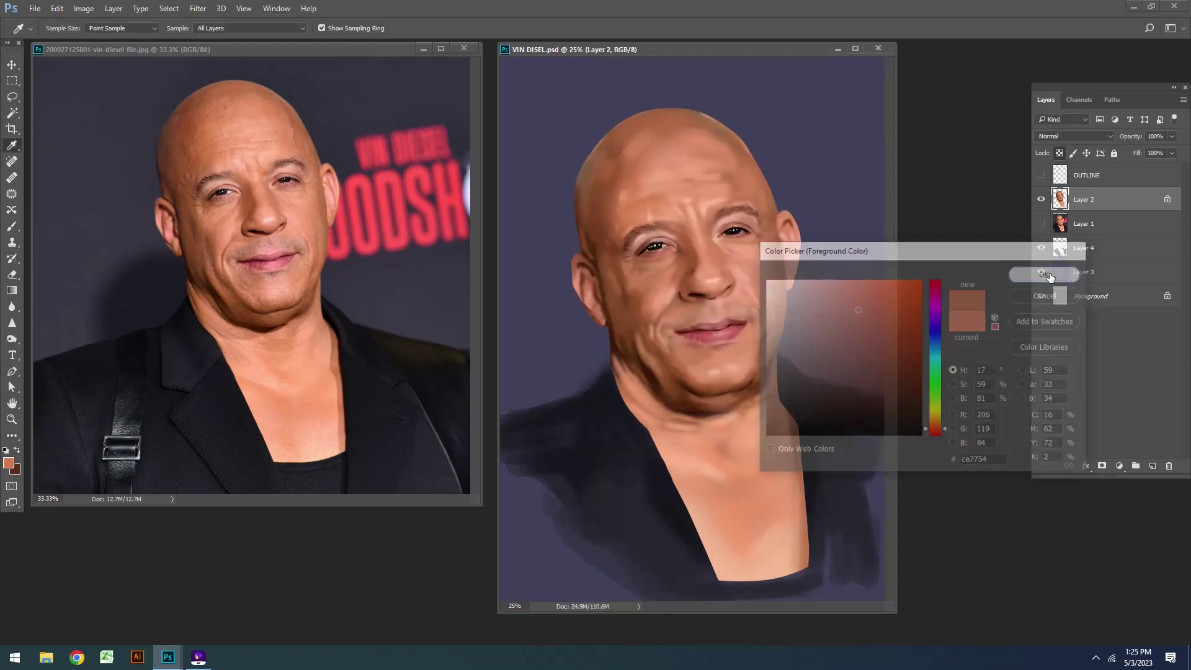
pyautogui.press('Return')
pyautogui.hotkey('ctrl', '+')
pyautogui.hotkey('ctrl', '+')
pyautogui.click(1041, 175)
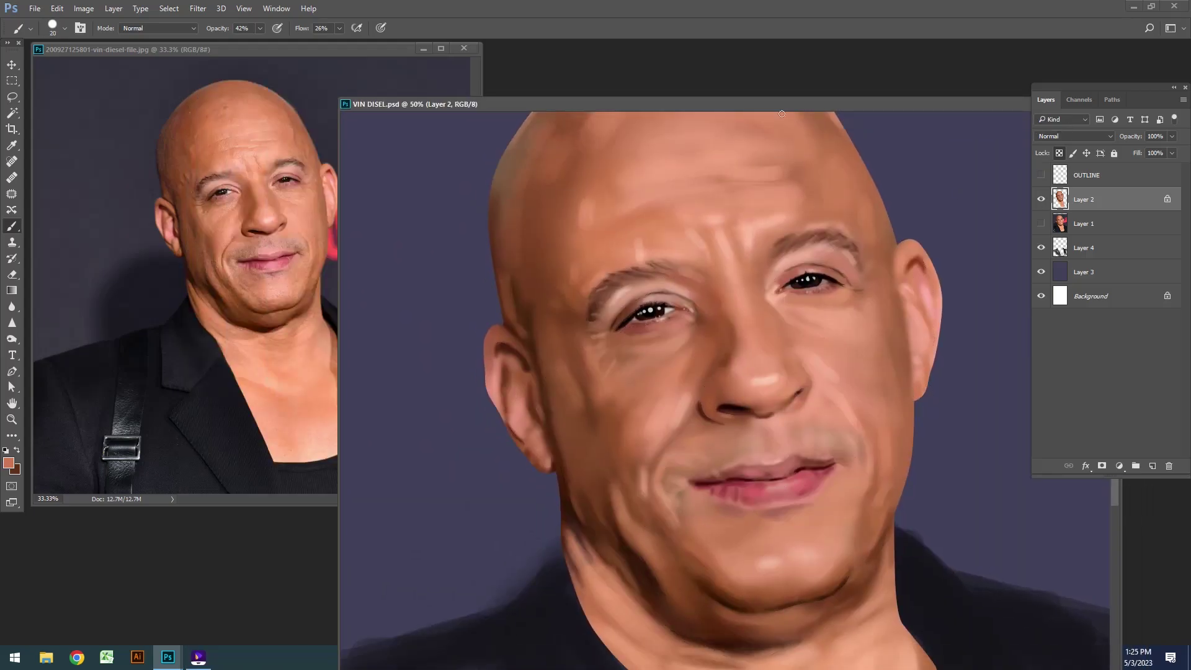
pyautogui.click(9, 463)
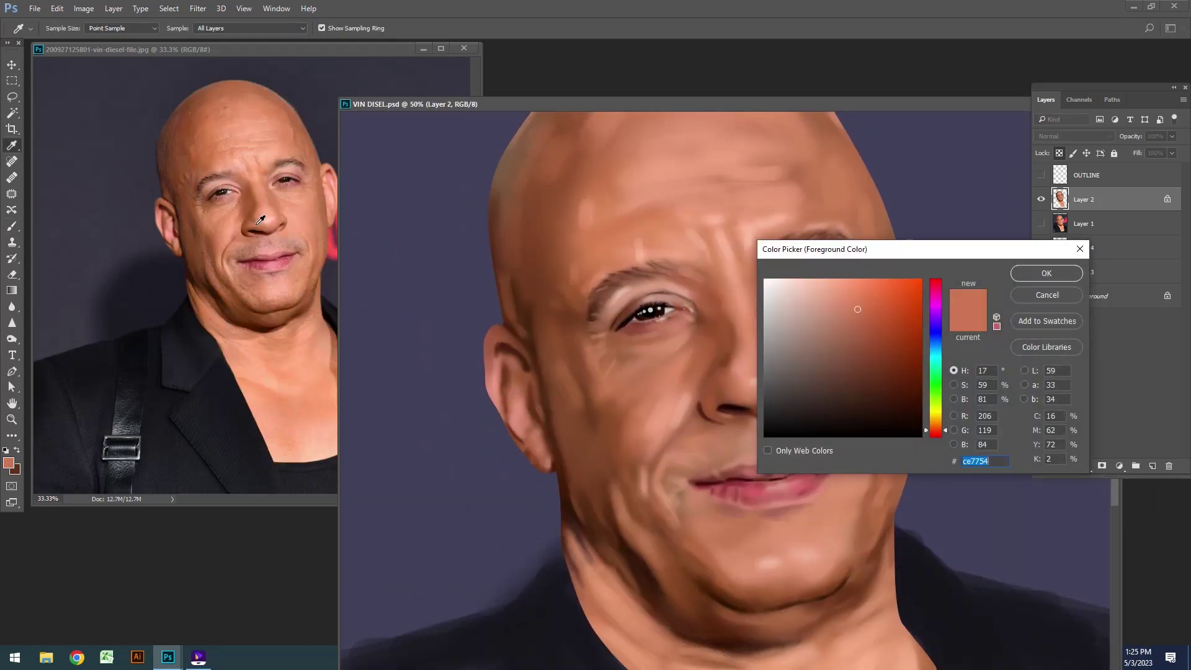
pyautogui.click(260, 221)
pyautogui.press('Return')
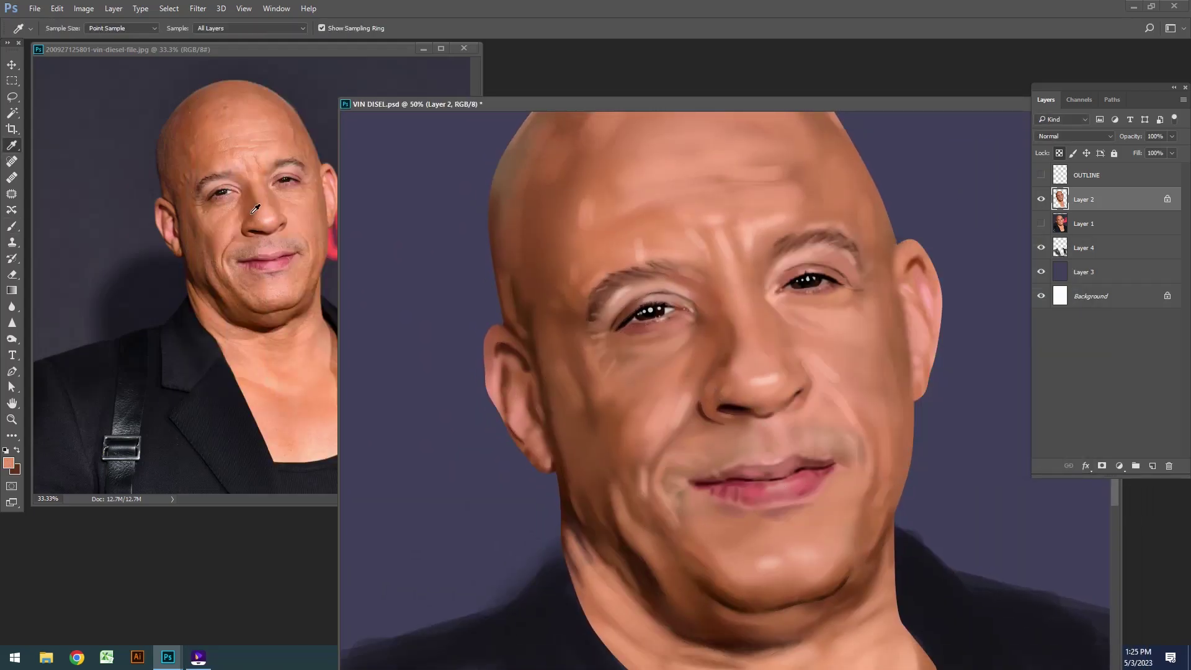
# Step: Sample a darker brown at 37% Flow, hide the OUTLINE line art, and zoom out
pyautogui.keyDown('alt'); pyautogui.click(712, 391); pyautogui.keyUp('alt')
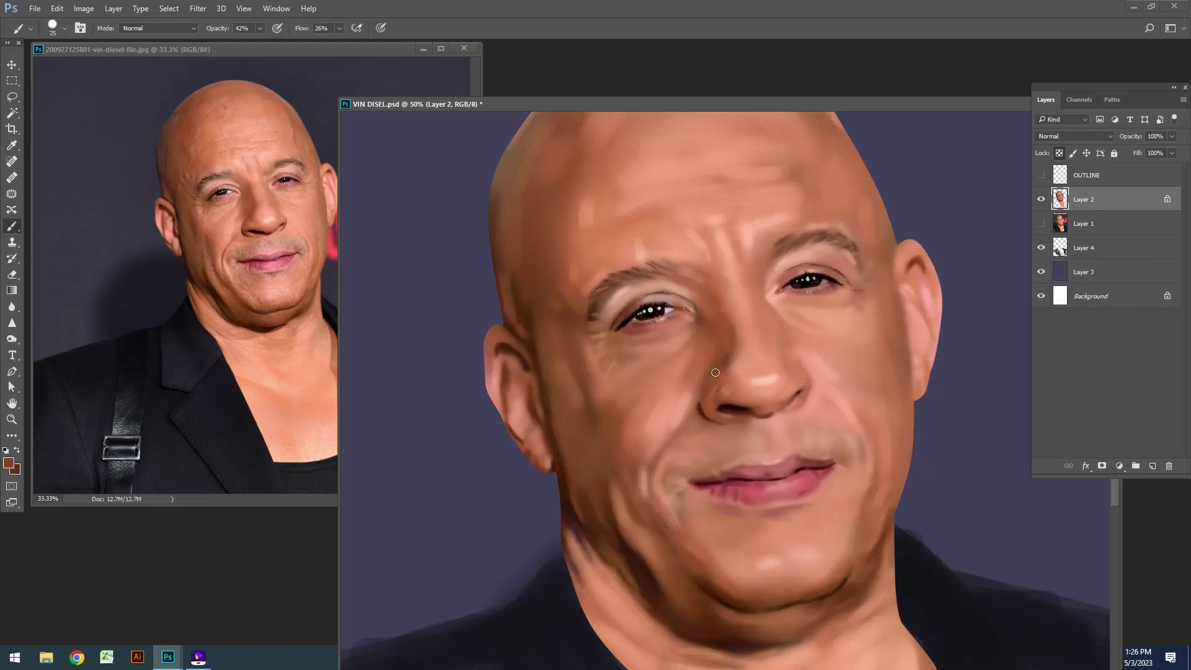
pyautogui.press('[')
pyautogui.press('[')
pyautogui.press('[')
pyautogui.hotkey('shift', '3')
pyautogui.hotkey('shift', '7')
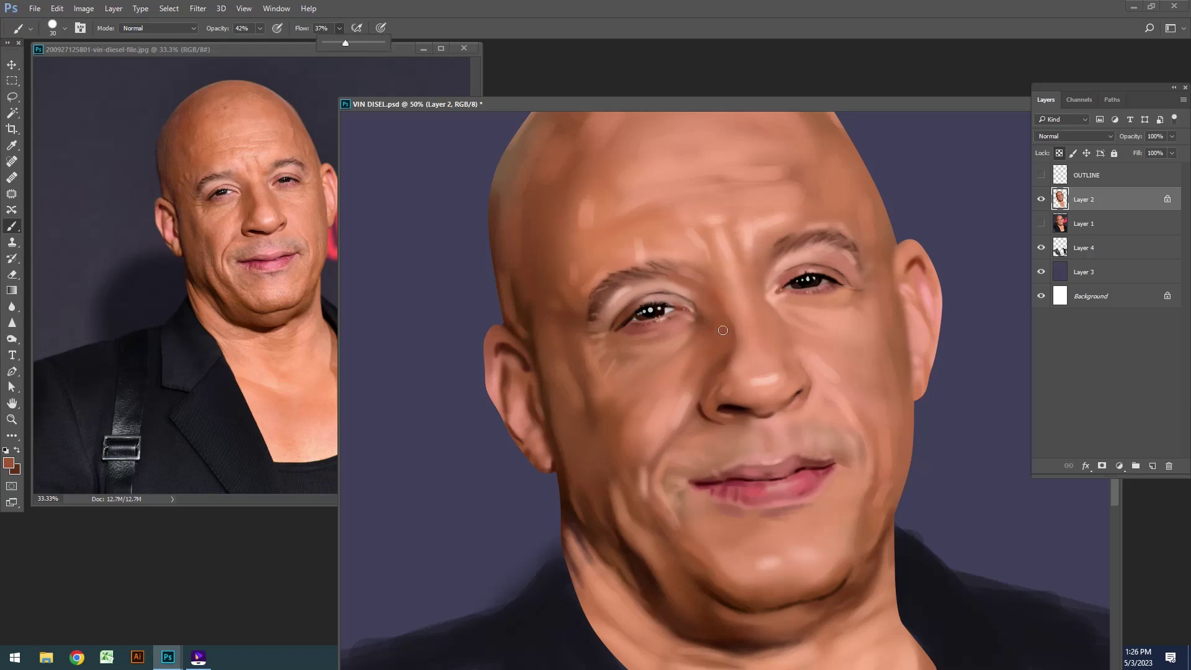
pyautogui.press('[')
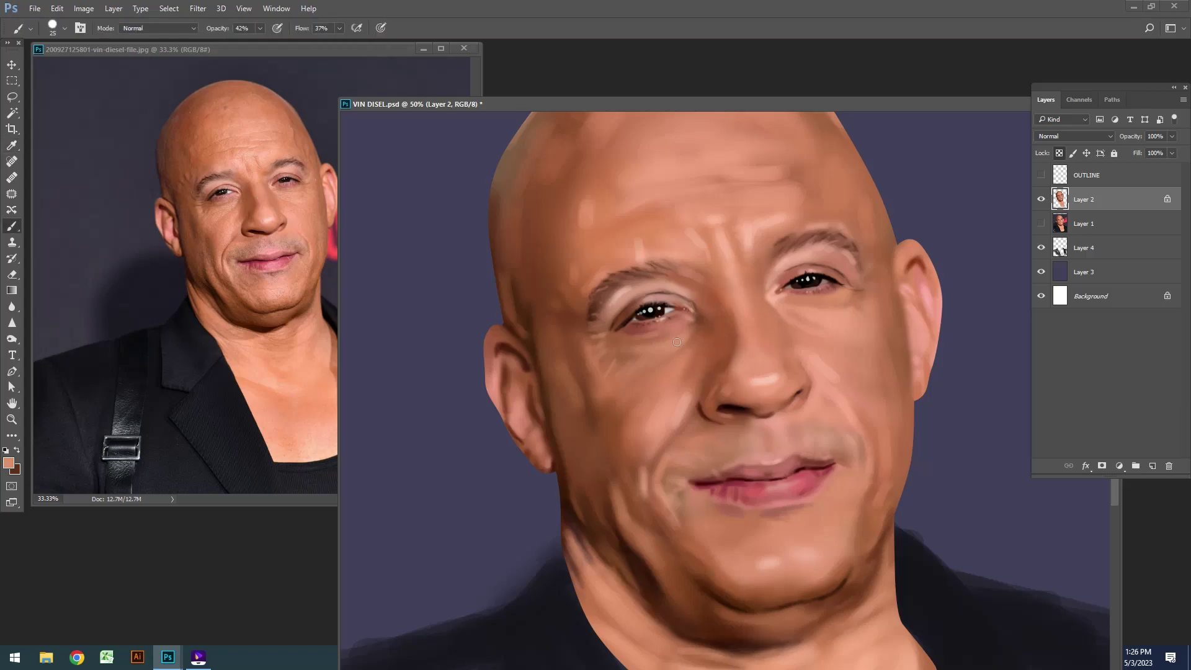
pyautogui.click(9, 462)
pyautogui.press('Return')
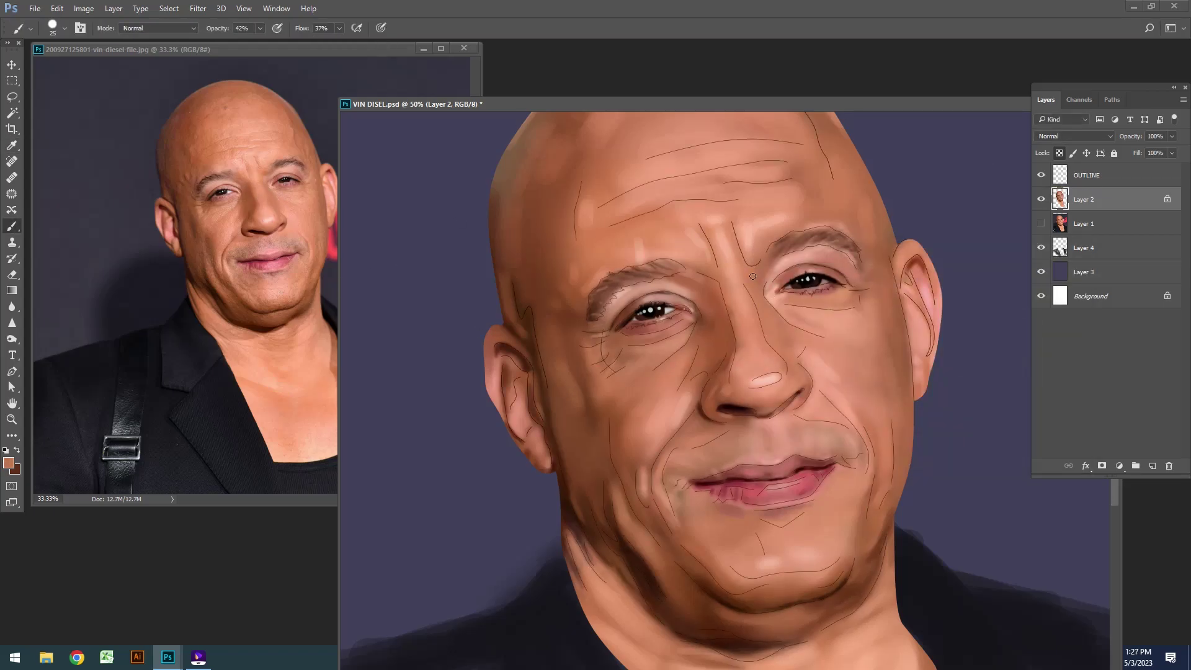
pyautogui.click(1040, 174)
pyautogui.hotkey('ctrl', '-')
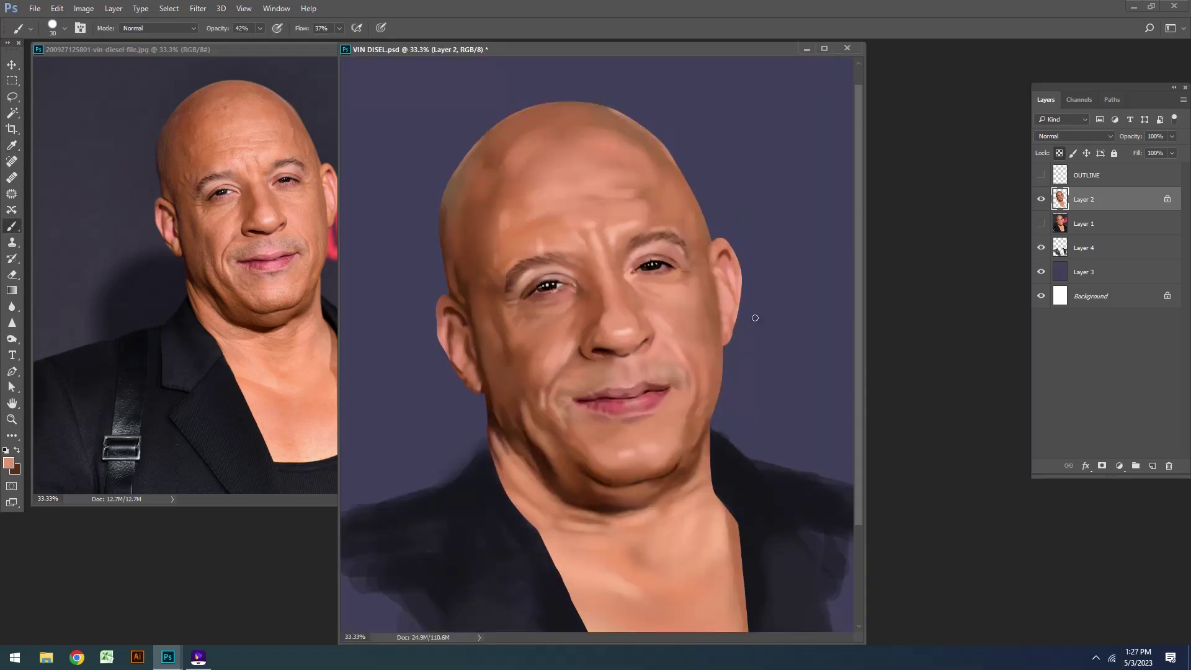
# Step: Paint a soft 8% Flow face stroke, then sample dark browns near the jaw at 34% Flow
pyautogui.hotkey('shift', '0')
pyautogui.hotkey('shift', '8')
pyautogui.moveTo(514, 408); pyautogui.dragTo(508, 406)
pyautogui.keyDown('alt'); pyautogui.click(497, 400); pyautogui.keyUp('alt')
pyautogui.press(']')
pyautogui.press(']')
pyautogui.keyDown('alt'); pyautogui.click(489, 426); pyautogui.keyUp('alt')
pyautogui.press('[')
pyautogui.hotkey('shift', '3')
pyautogui.hotkey('shift', '4')
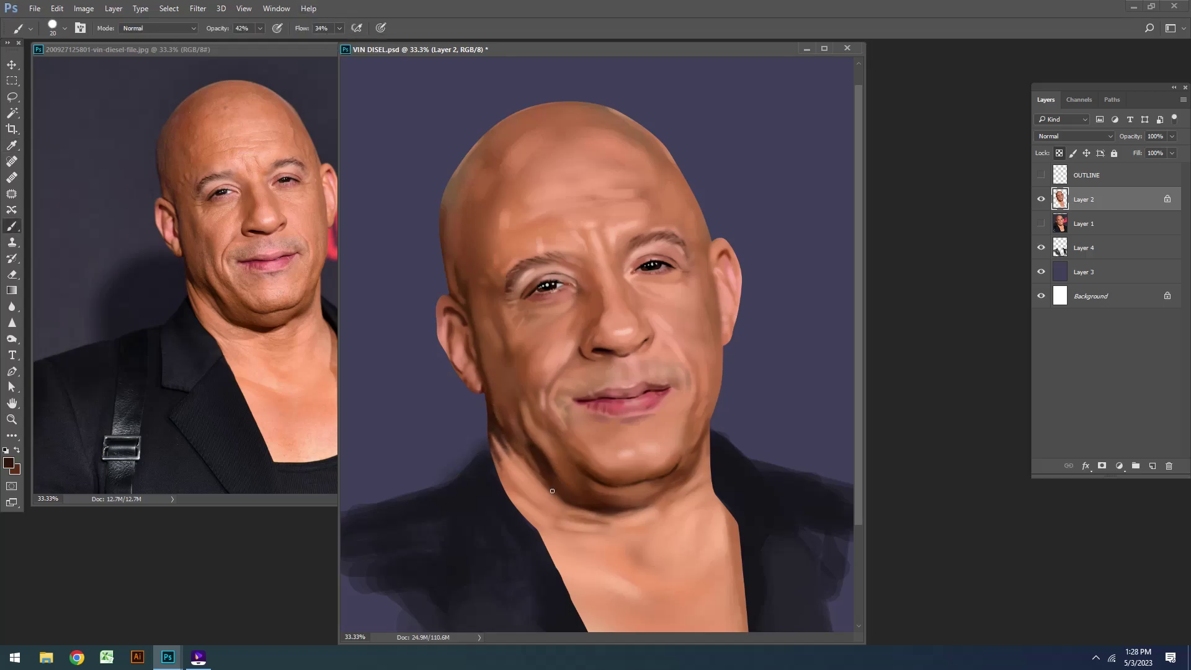
pyautogui.press(']')
pyautogui.press(']')
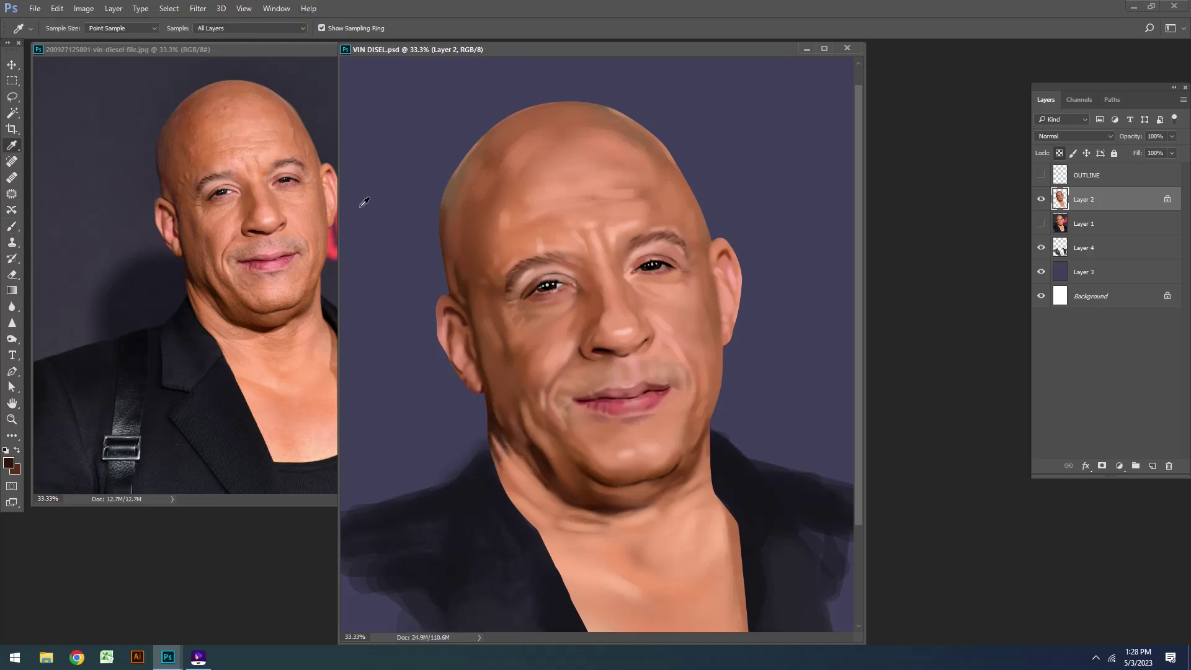
# Step: Set a lighter pink colour with brush size 40 and 13% Flow
pyautogui.keyDown('alt'); pyautogui.click(719, 296); pyautogui.keyUp('alt')
pyautogui.click(8, 462)
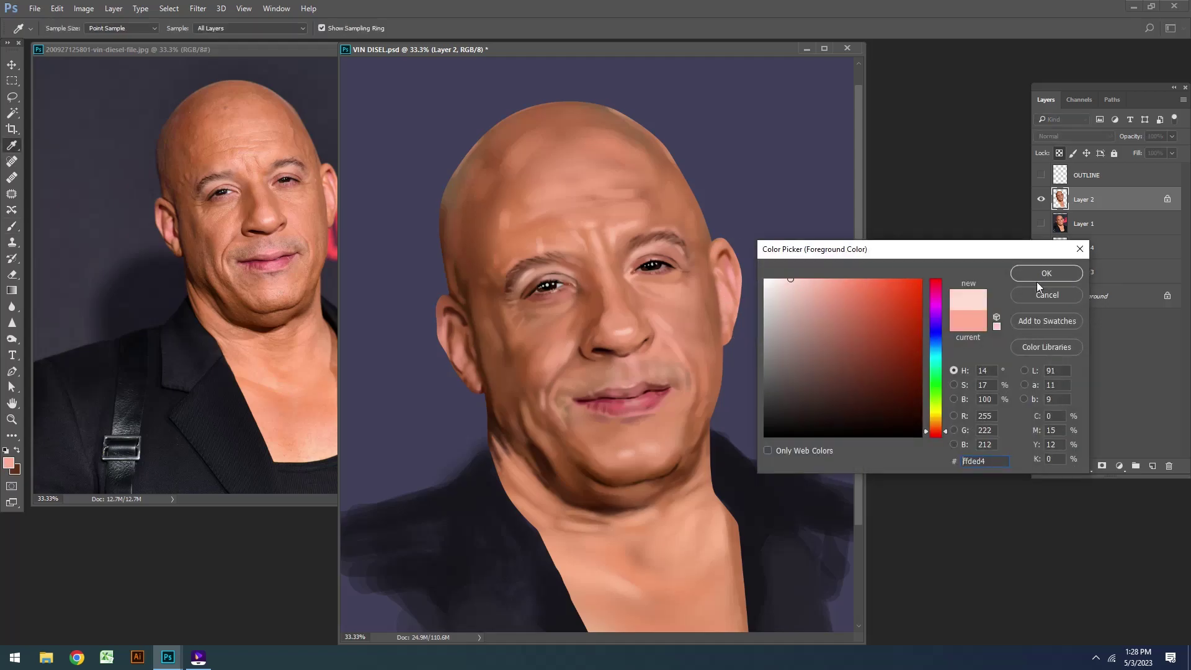
pyautogui.click(1054, 273)
pyautogui.press('[')
pyautogui.press(']')
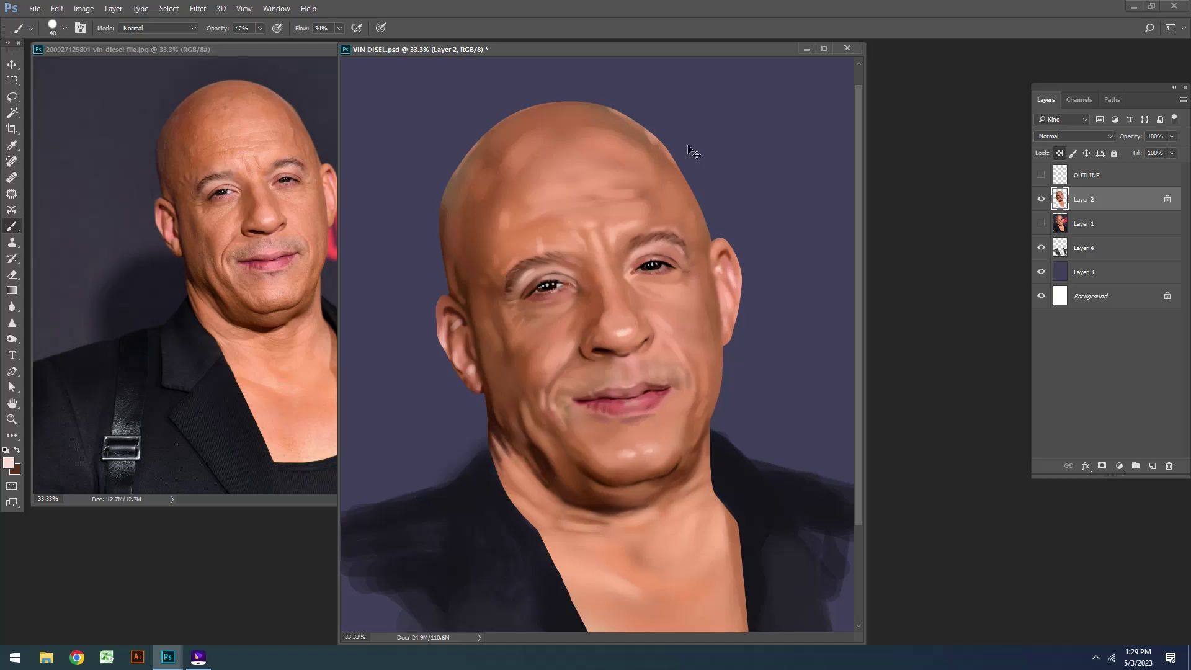
pyautogui.press(']')
pyautogui.press(']')
pyautogui.press(']')
pyautogui.moveTo(334, 32); pyautogui.dragTo(321, 43)
# Step: Touch up the jaw with its dark brown shadow at size 25, then sample a lighter orange-brown
pyautogui.keyDown('alt'); pyautogui.click(553, 474); pyautogui.keyUp('alt')
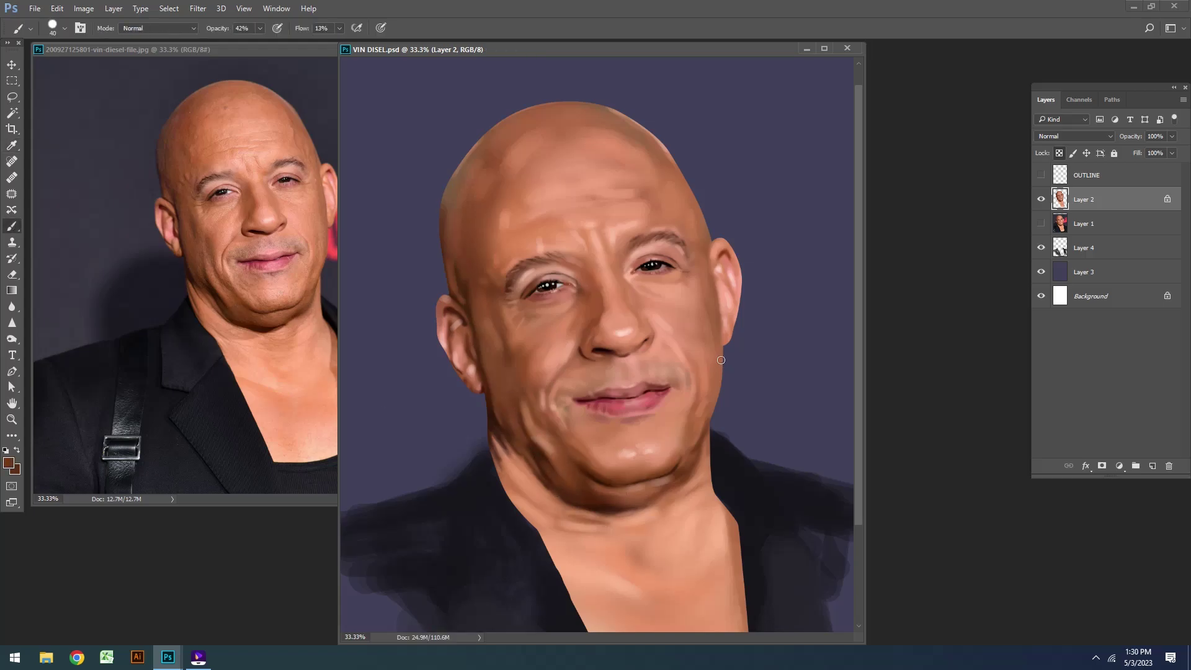
pyautogui.press('[')
pyautogui.press('[')
pyautogui.press('[')
pyautogui.click(545, 456)
pyautogui.keyDown('alt'); pyautogui.click(673, 477); pyautogui.keyUp('alt')
pyautogui.press('[')
# Step: Choose an olive foreground colour with 3% Flow and brush size 80
pyautogui.click(9, 462)
pyautogui.click(933, 412)
pyautogui.click(819, 343)
pyautogui.click(1050, 271)
pyautogui.press(']')
pyautogui.press(']')
pyautogui.hotkey('shift', '0')
pyautogui.hotkey('shift', '3')
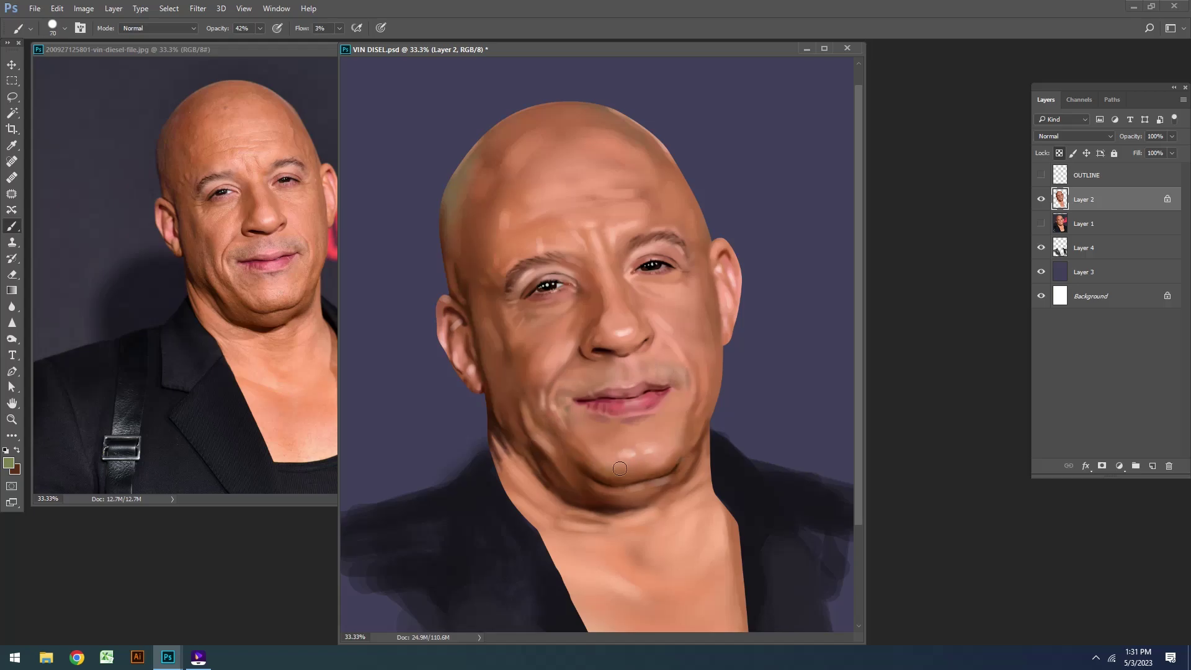
pyautogui.press(']')
pyautogui.press(']')
# Step: Try teal and muted green colours, then sample a brown from the reference photo
pyautogui.press('i')
pyautogui.click(9, 462)
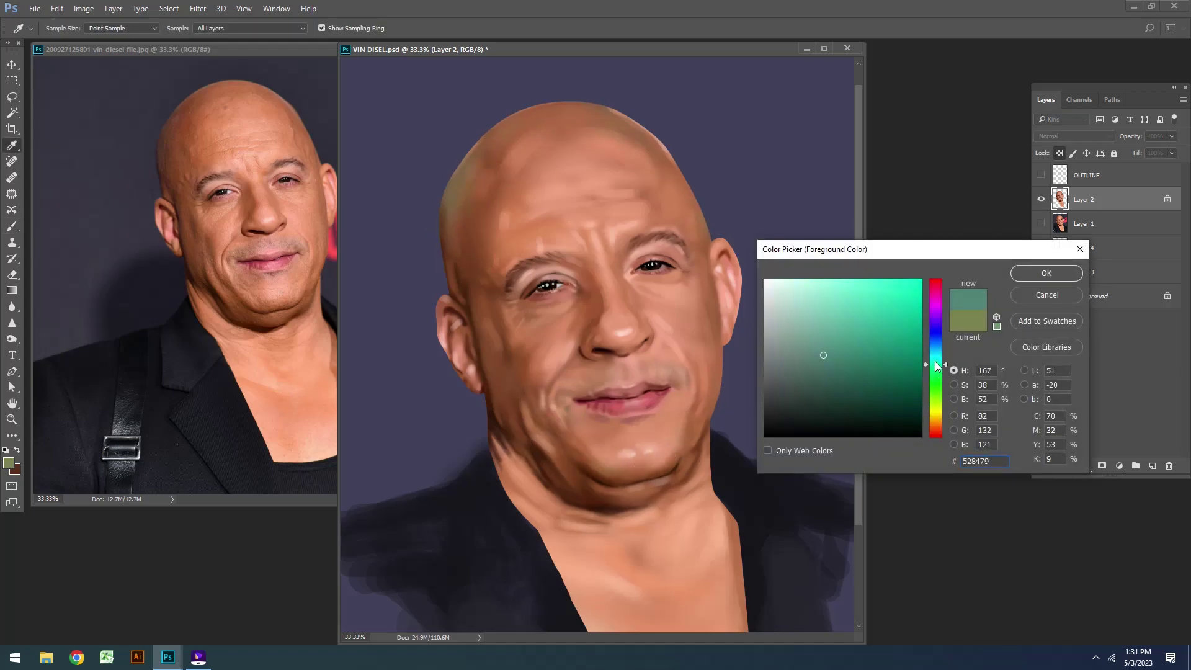
pyautogui.click(1046, 273)
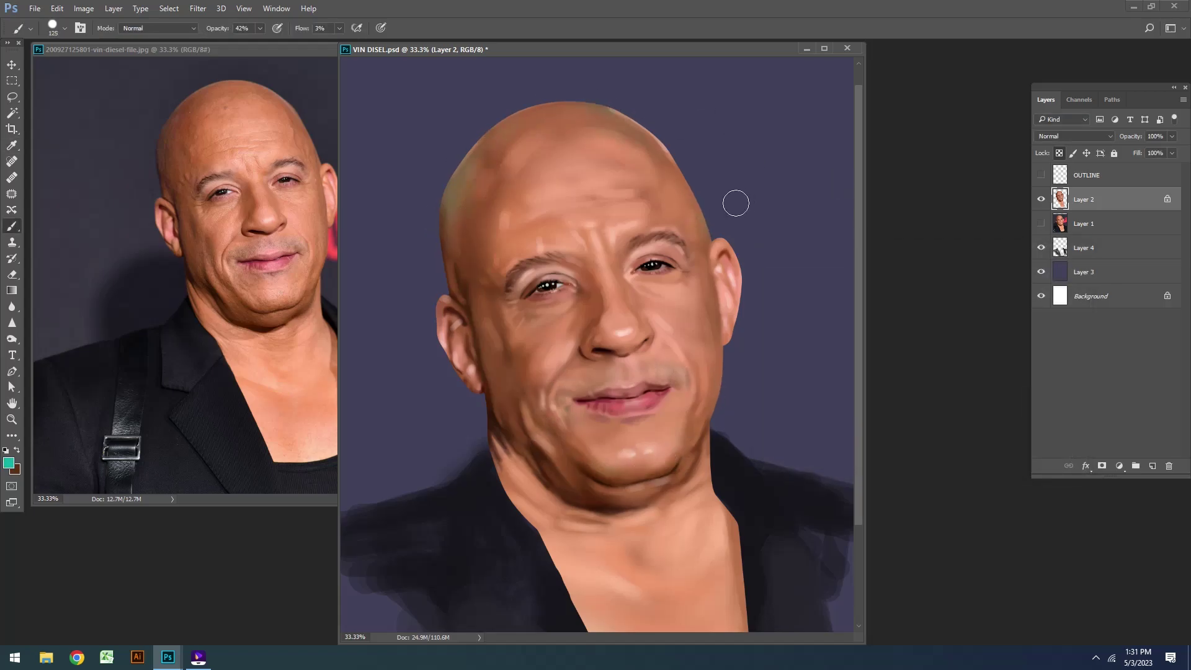
pyautogui.click(8, 462)
pyautogui.click(818, 328)
pyautogui.click(941, 403)
pyautogui.press('Return')
pyautogui.press('b')
pyautogui.press('i')
pyautogui.click(1062, 273)
pyautogui.press('b')
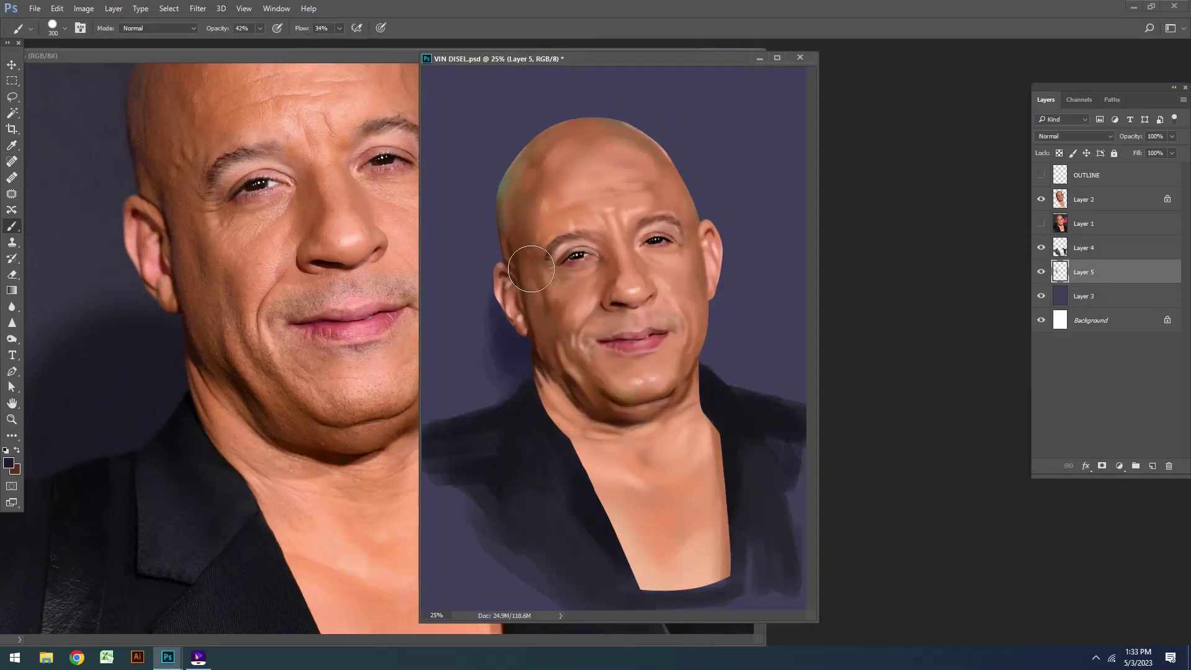
# Step: Paint dark strokes in the background left of the head near the ear
pyautogui.moveTo(488, 263); pyautogui.dragTo(459, 397)
pyautogui.moveTo(502, 298); pyautogui.dragTo(476, 404)
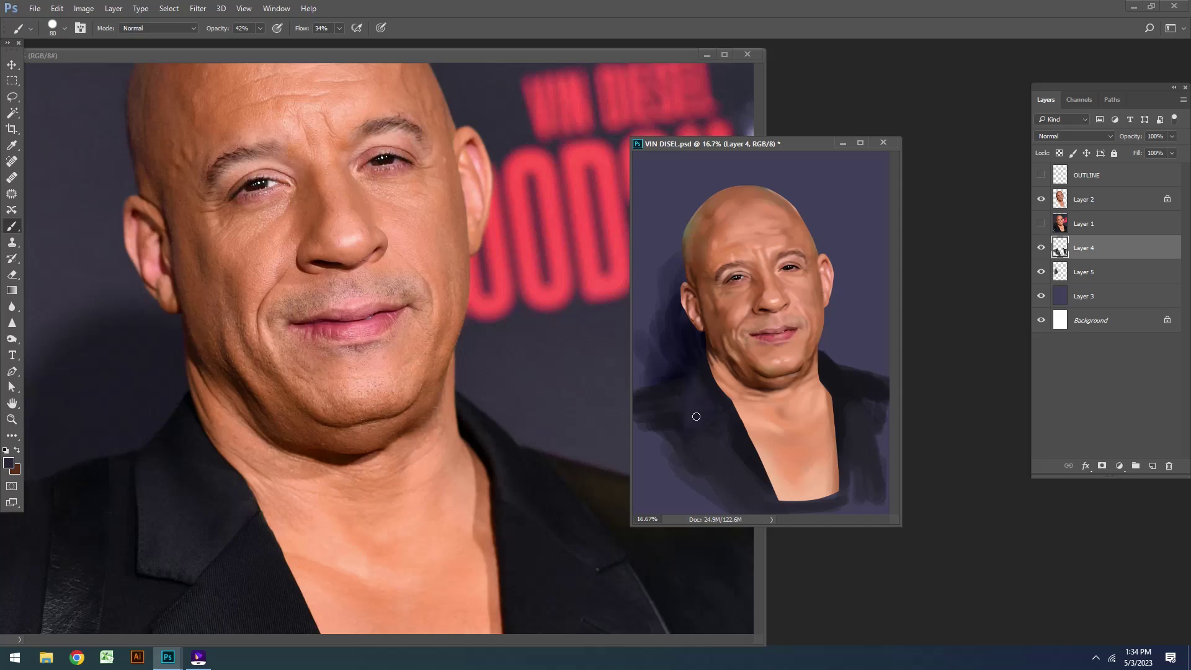
pyautogui.press(']')
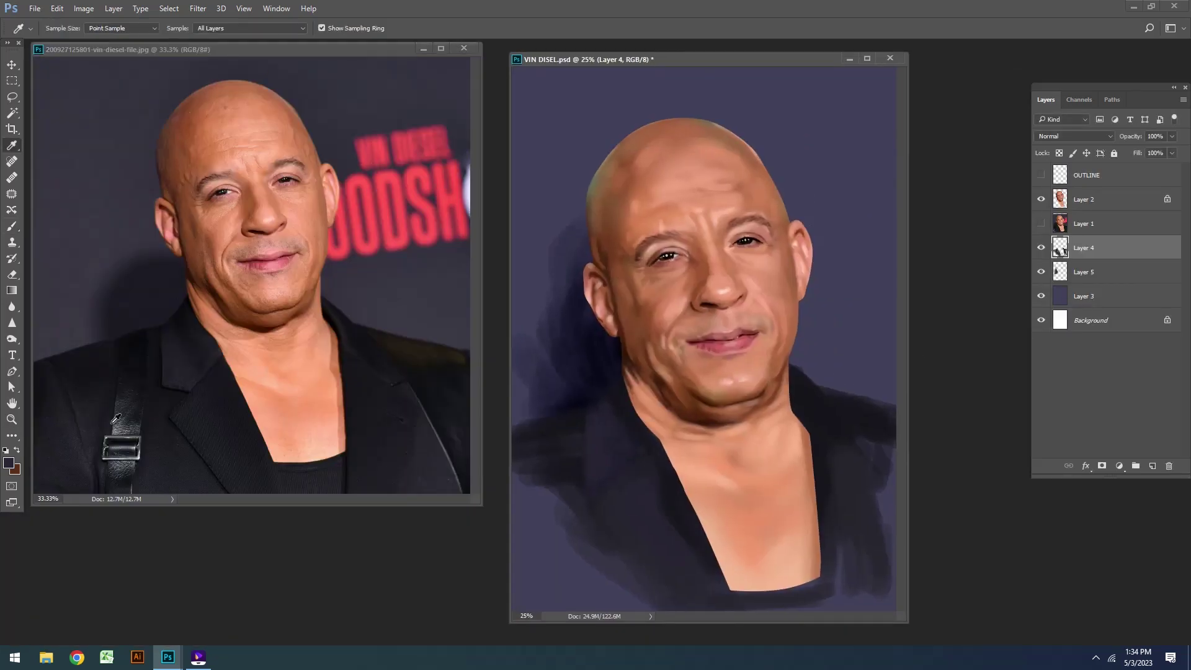
pyautogui.press('b')
# Step: Darken the jacket lapel, its left neck edge, and its right edge
pyautogui.moveTo(598, 506); pyautogui.dragTo(602, 509)
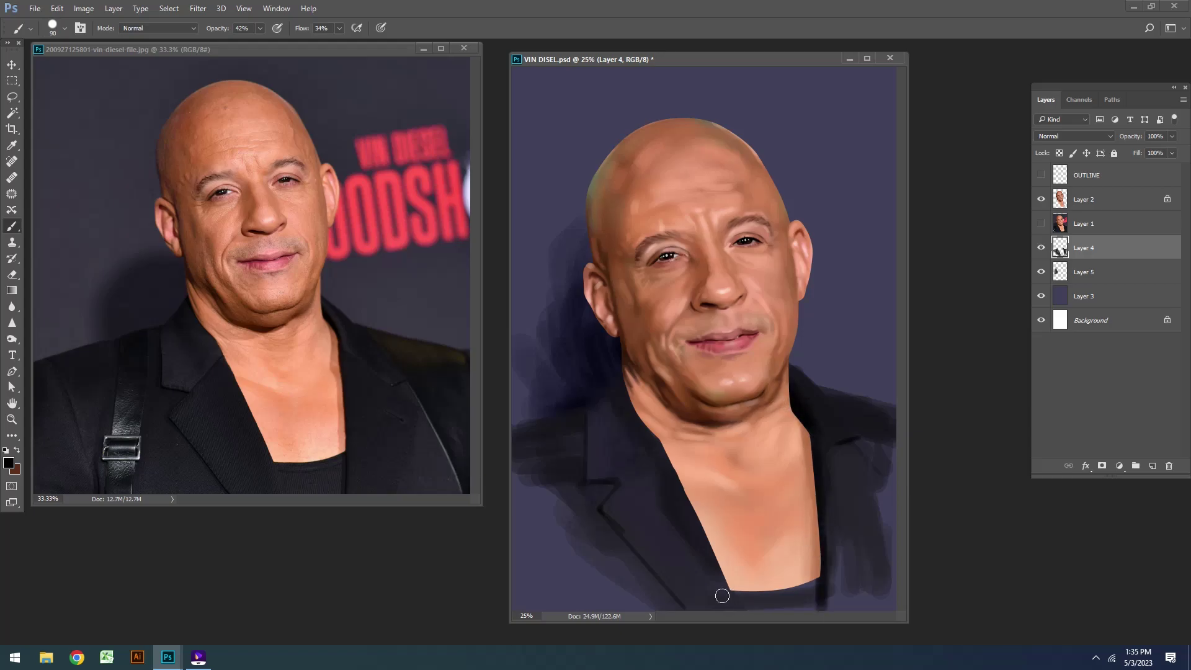
pyautogui.press(']')
pyautogui.press(']')
pyautogui.moveTo(717, 590); pyautogui.dragTo(611, 443)
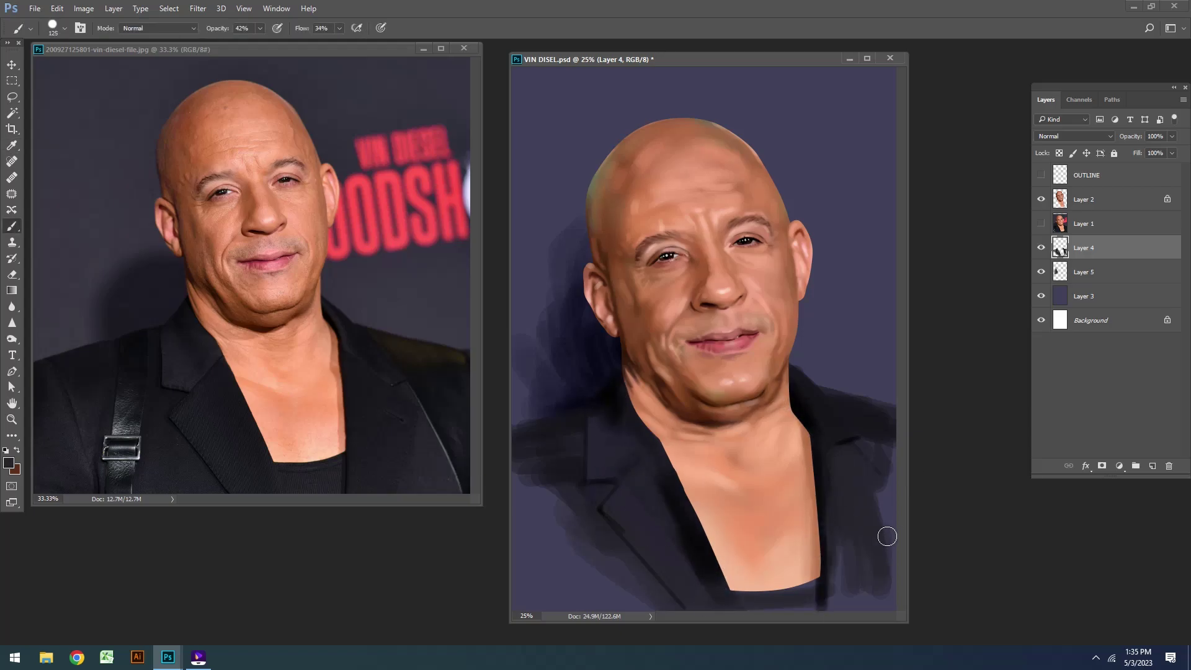
pyautogui.press(']')
pyautogui.moveTo(859, 441); pyautogui.dragTo(900, 463)
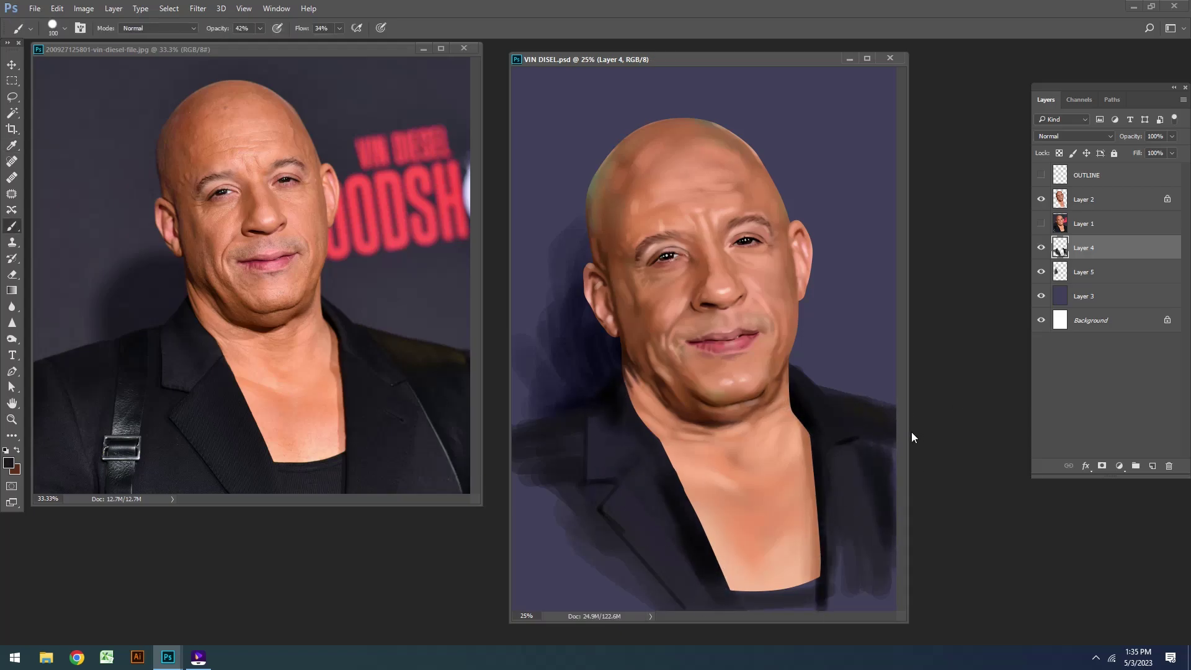
# Step: On Layer 5, paint a dark stroke right of the head with a large brush, then undo it
pyautogui.click(9, 462)
pyautogui.click(1050, 270)
pyautogui.click(1085, 271)
pyautogui.press(']')
pyautogui.press(']')
pyautogui.press(']')
pyautogui.moveTo(763, 146); pyautogui.dragTo(834, 391)
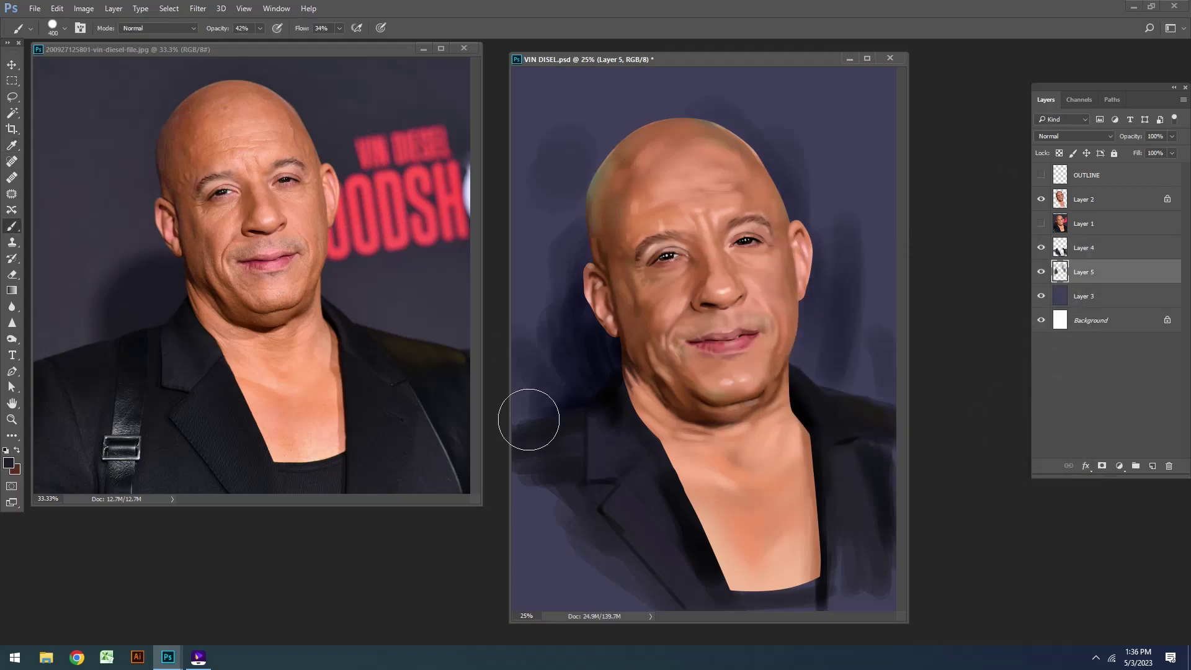
pyautogui.hotkey('ctrl', 'z')
pyautogui.press(']')
pyautogui.press(']')
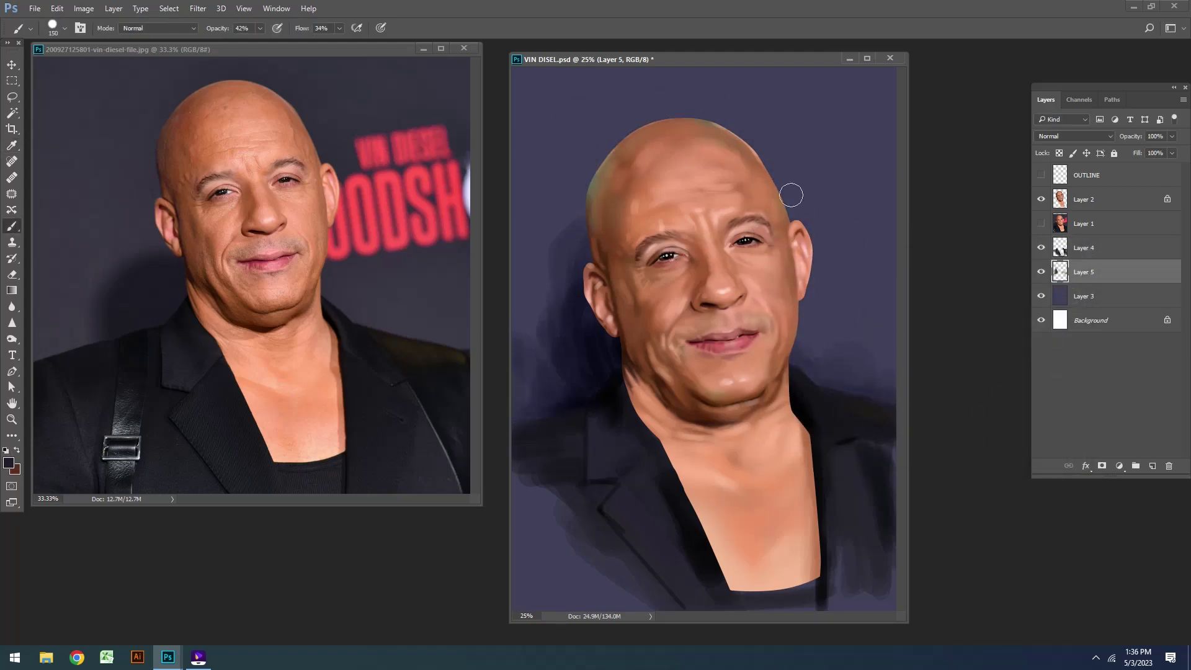
# Step: Switch to Layer 2 and set a teal colour with a smaller brush at 2% Flow
pyautogui.click(1085, 199)
pyautogui.click(8, 462)
pyautogui.click(941, 366)
pyautogui.click(1048, 271)
pyautogui.press('[')
pyautogui.press('[')
pyautogui.press('[')
pyautogui.press('[')
pyautogui.press('[')
pyautogui.press('[')
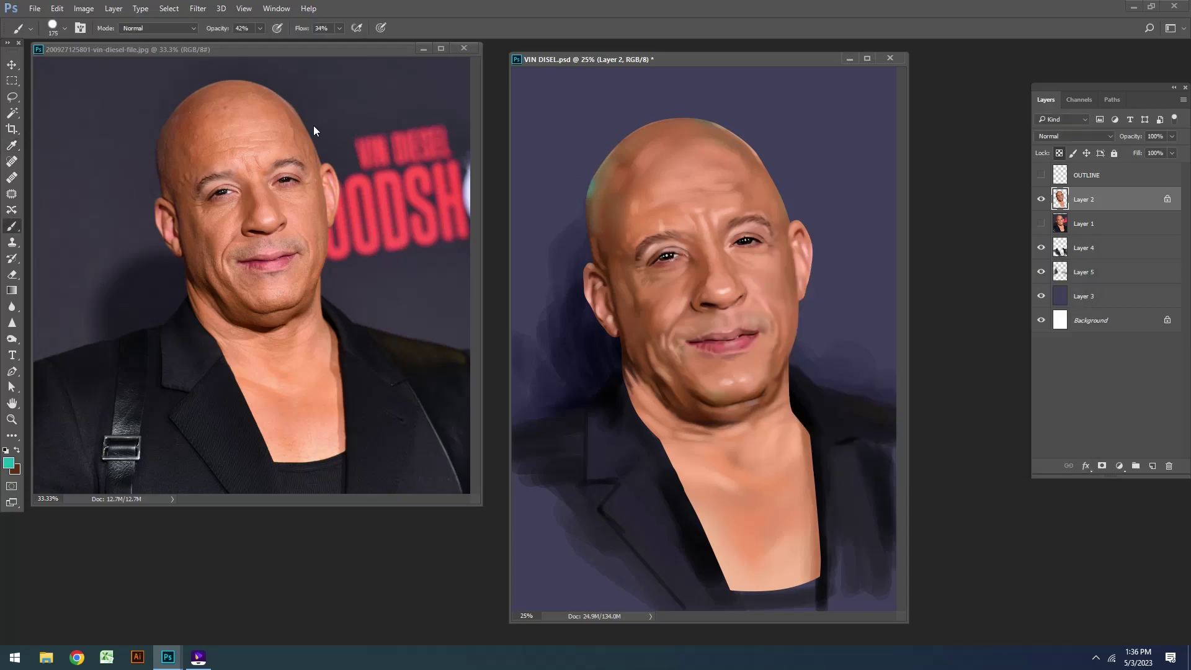
pyautogui.moveTo(313, 28); pyautogui.dragTo(293, 28)
# Step: Zoom the face to 50% and set a slightly larger brush at 5% flow
pyautogui.press('v')
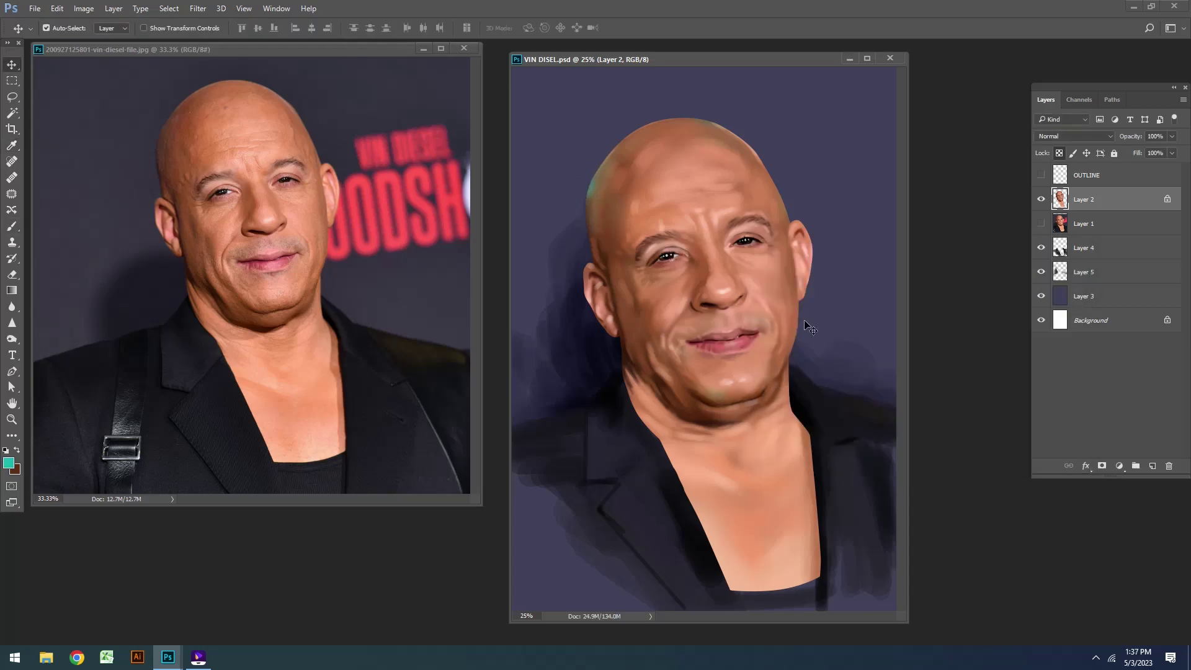
pyautogui.hotkey('ctrl', '+')
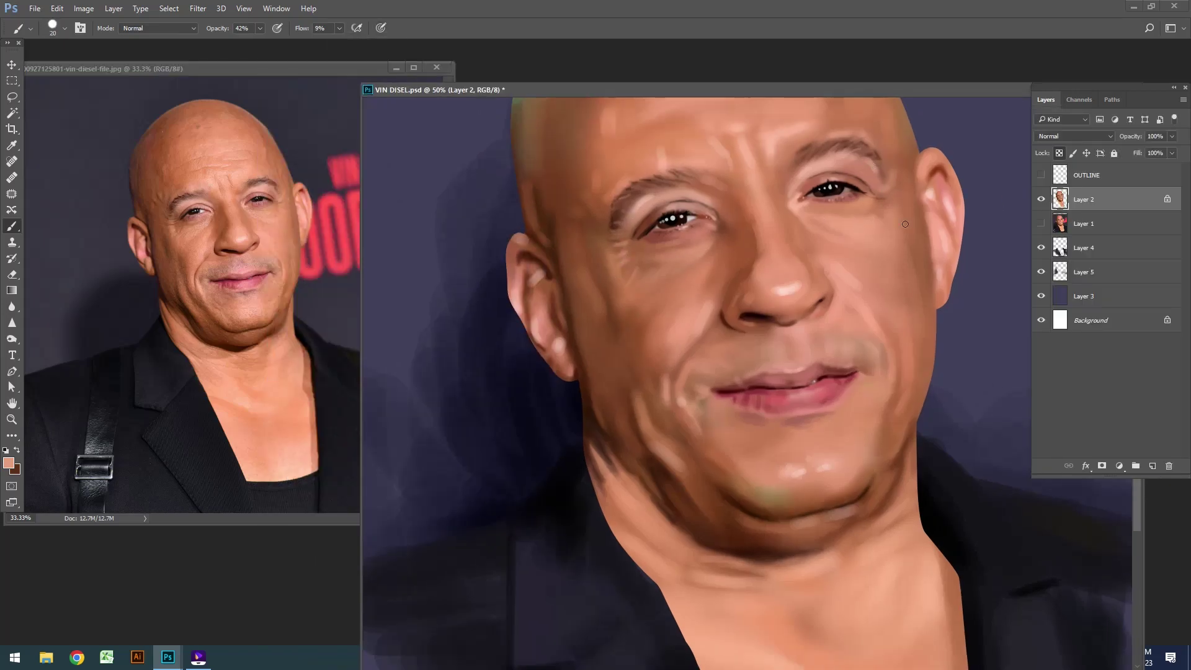
pyautogui.press(']')
pyautogui.hotkey('shift', '0')
pyautogui.hotkey('shift', '1')
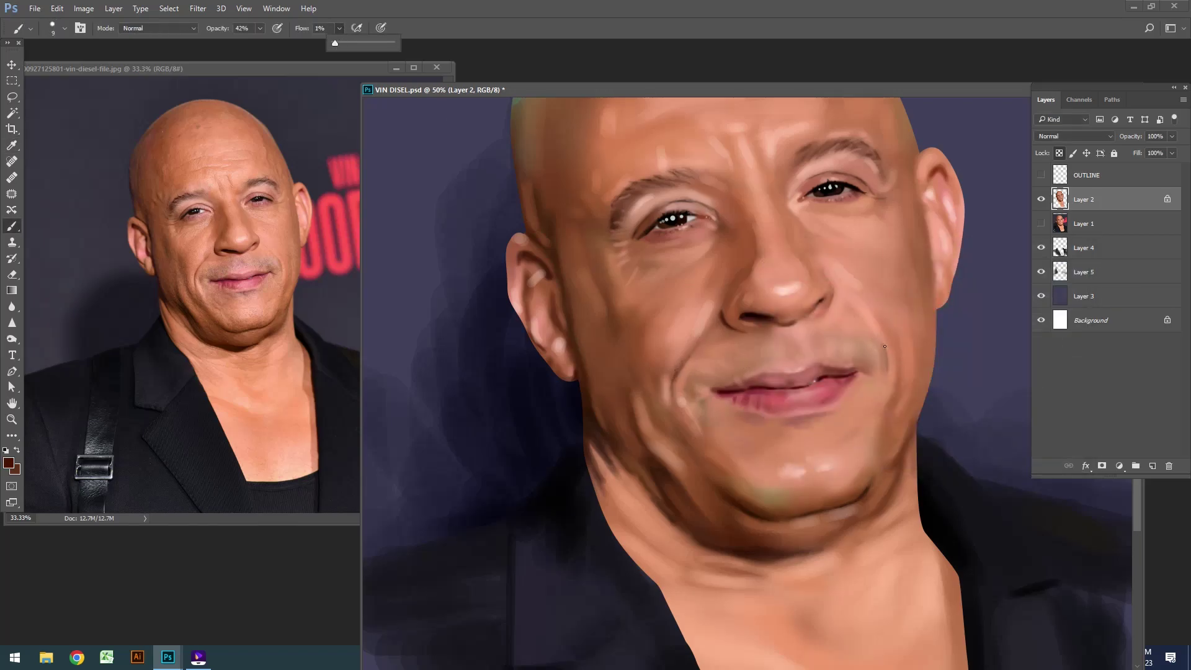
pyautogui.hotkey('shift', '0')
pyautogui.hotkey('shift', '5')
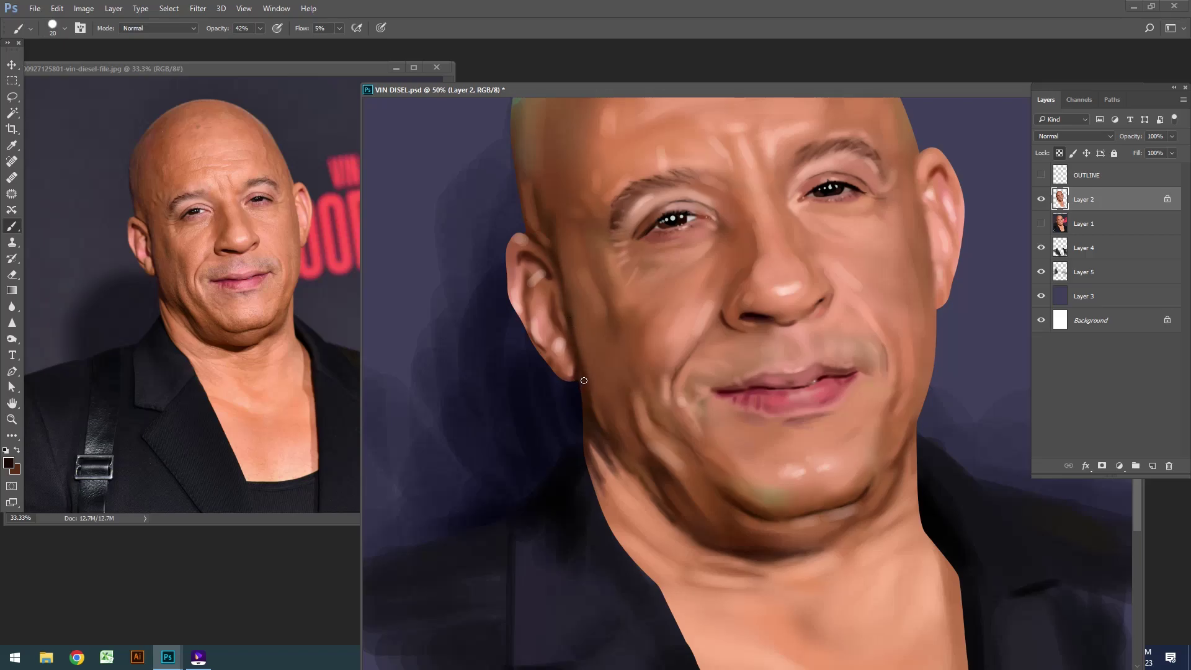
# Step: Darken a small area of the ear with a size-15 brush, then drop flow to 3%
pyautogui.hotkey('shift', '2')
pyautogui.hotkey('shift', '1')
pyautogui.press('[')
pyautogui.moveTo(550, 291); pyautogui.dragTo(545, 288)
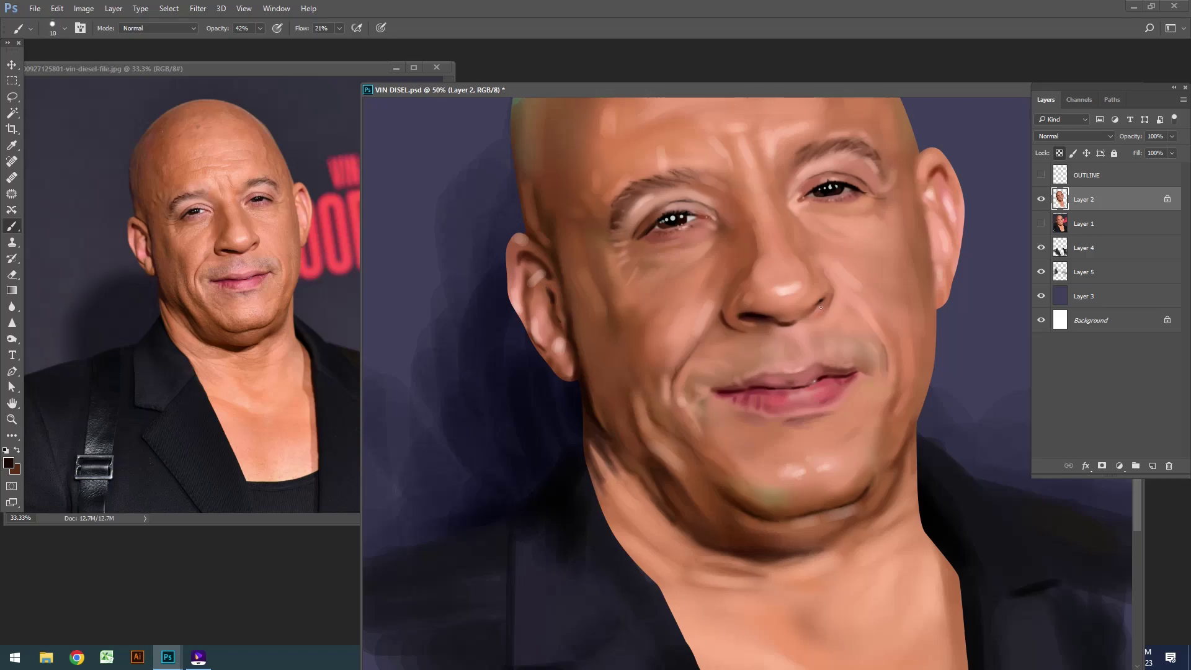
pyautogui.hotkey('shift', '0')
pyautogui.hotkey('shift', '3')
pyautogui.moveTo(831, 92)
pyautogui.mouseDown()
pyautogui.moveTo(711, 51)
pyautogui.moveTo(784, 53)
pyautogui.mouseUp()
# Step: Switch to a pink lip colour with a size-9 brush at 6% flow
pyautogui.click(8, 462)
pyautogui.click(714, 430)
pyautogui.press('Return')
pyautogui.press('[')
pyautogui.press('[')
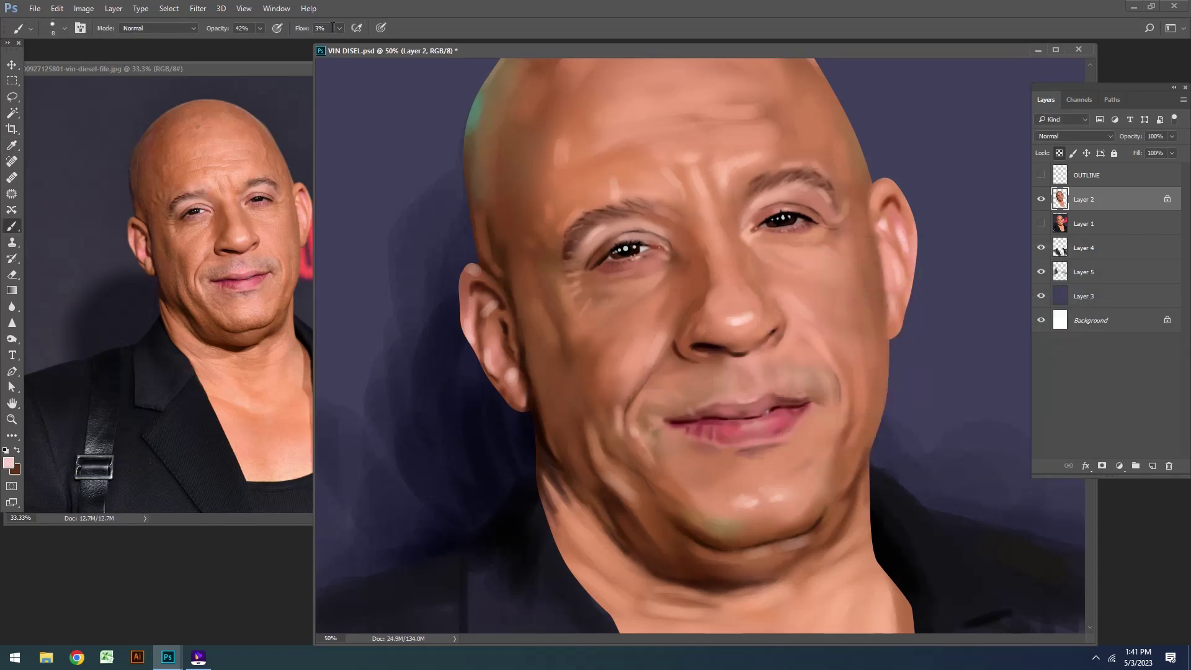
pyautogui.hotkey('shift', '0')
pyautogui.hotkey('shift', '6')
# Step: Choose a dark brown paint colour and zoom out to 33.3% to see the whole portrait
pyautogui.click(9, 462)
pyautogui.click(868, 434)
pyautogui.click(1050, 271)
pyautogui.hotkey('ctrl', '-')
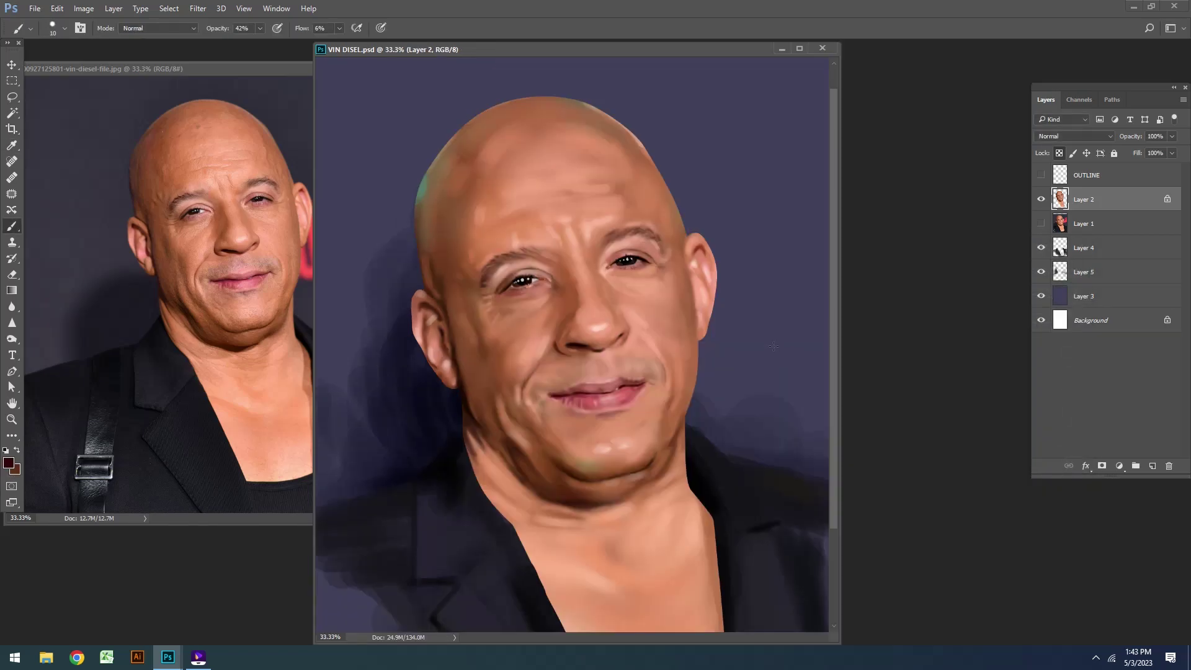
pyautogui.click(9, 463)
# Step: Add Layer 6 with a teal highlight on the head's left, then sample a brown from the face
pyautogui.click(1055, 268)
pyautogui.hotkey('ctrl', 'shift', 'alt', 'n')
pyautogui.moveTo(428, 186); pyautogui.dragTo(418, 211)
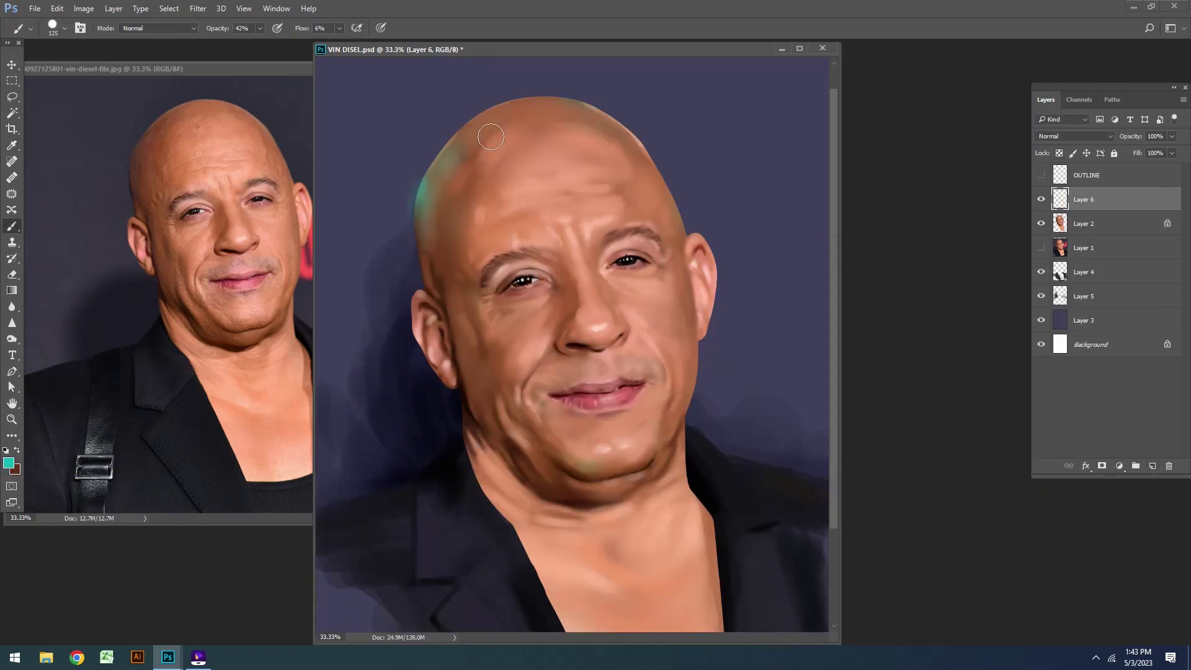
pyautogui.click(8, 463)
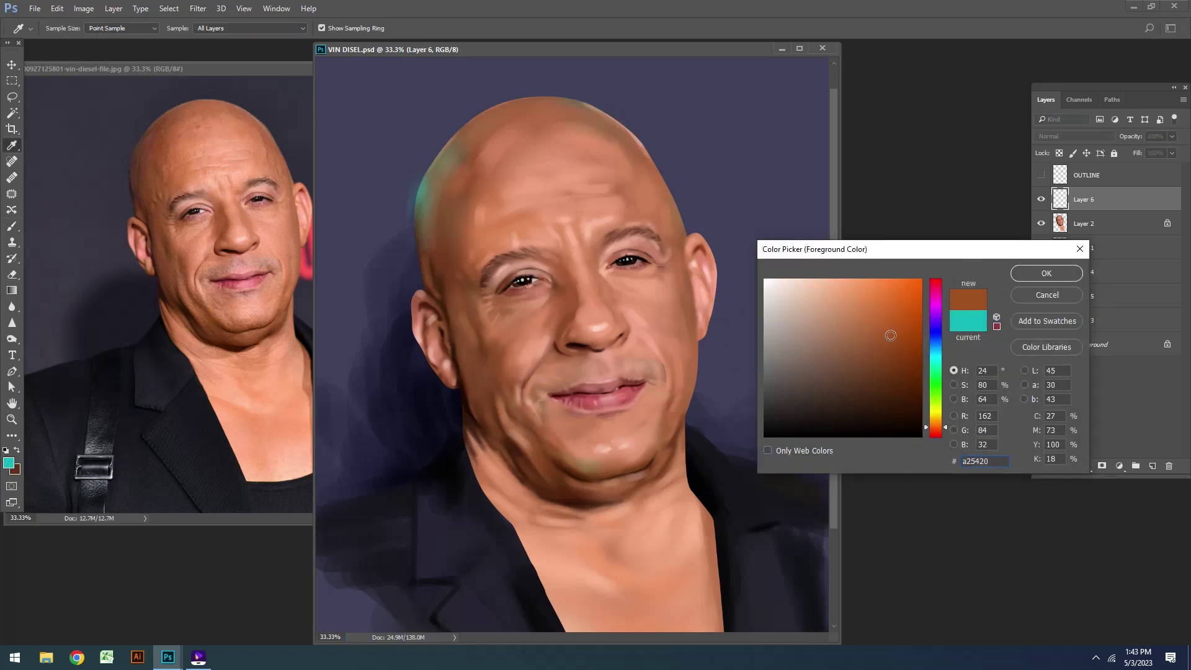
pyautogui.click(596, 229)
pyautogui.press('Return')
# Step: On Layer 2, resize the brush and shade the face with a darker red-brown
pyautogui.press('b')
pyautogui.hotkey('alt', '[')
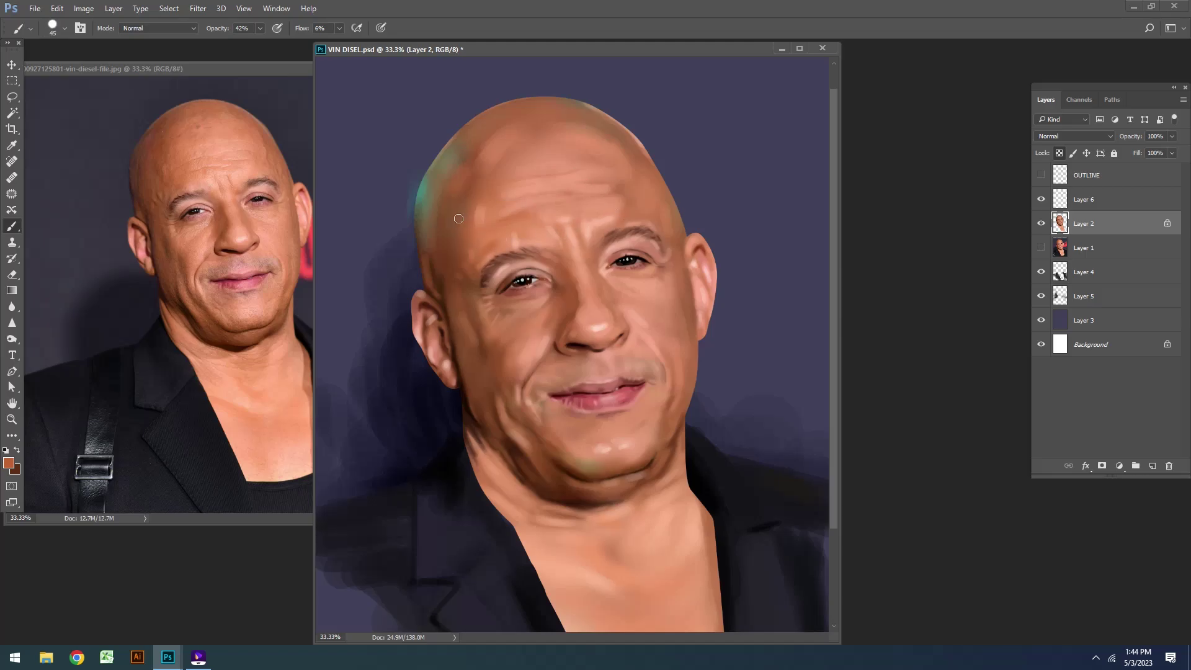
pyautogui.click(9, 462)
pyautogui.click(901, 375)
pyautogui.press('Return')
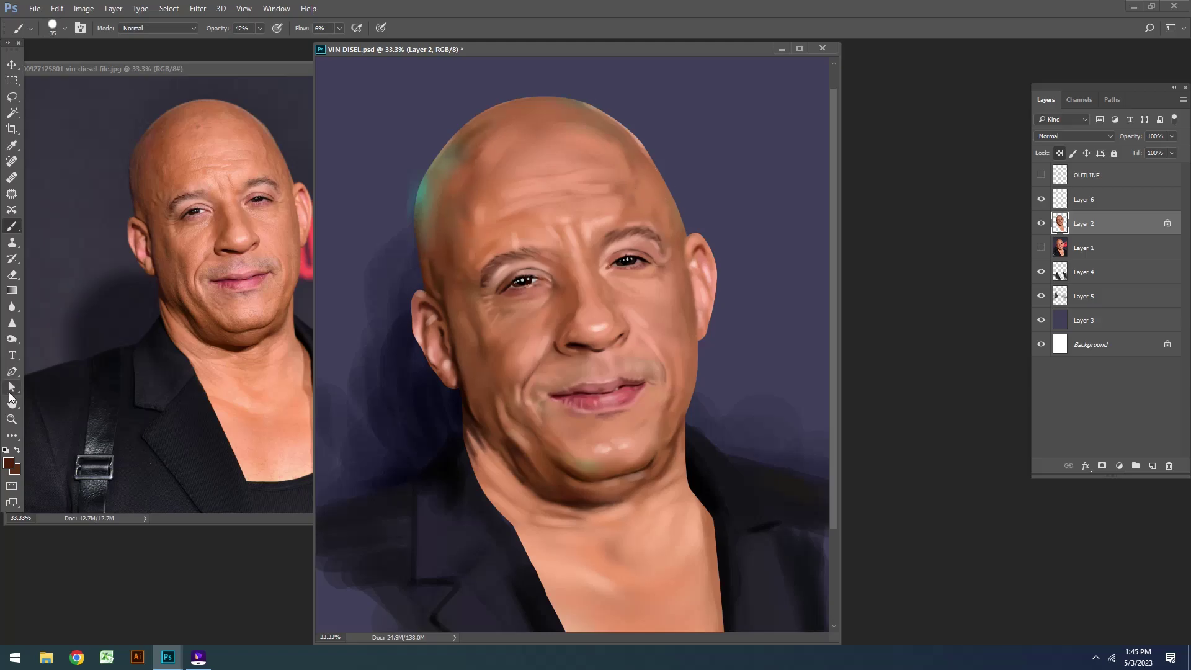
pyautogui.press(']')
pyautogui.scroll(-2, 772, 318)
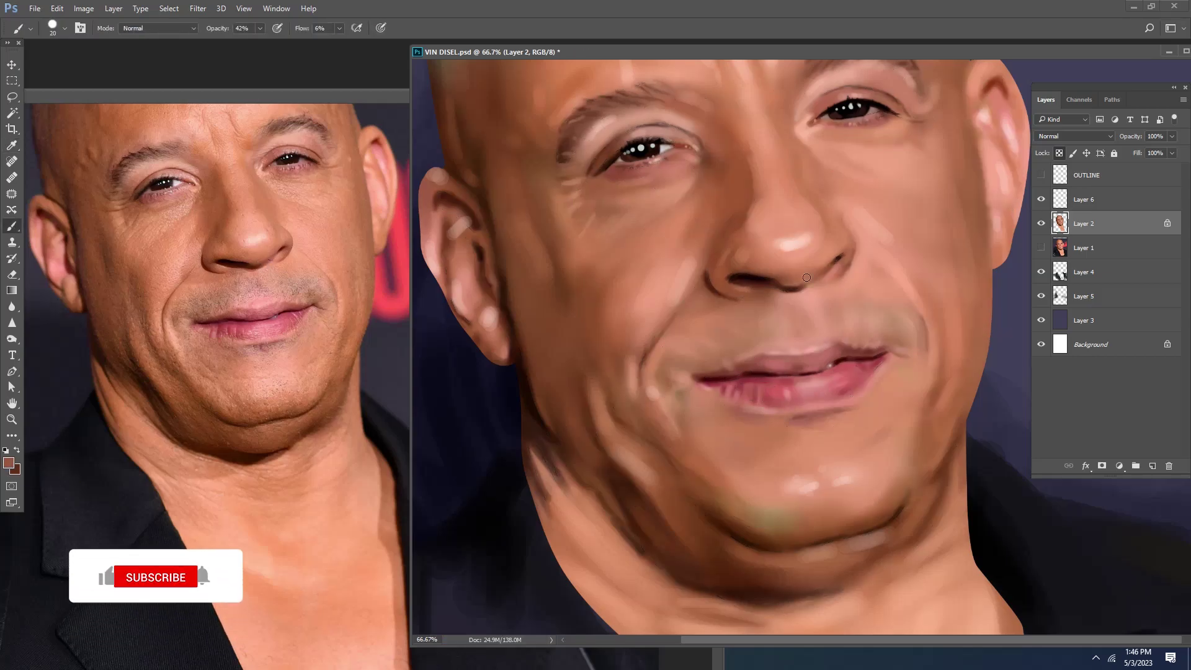
pyautogui.press(']')
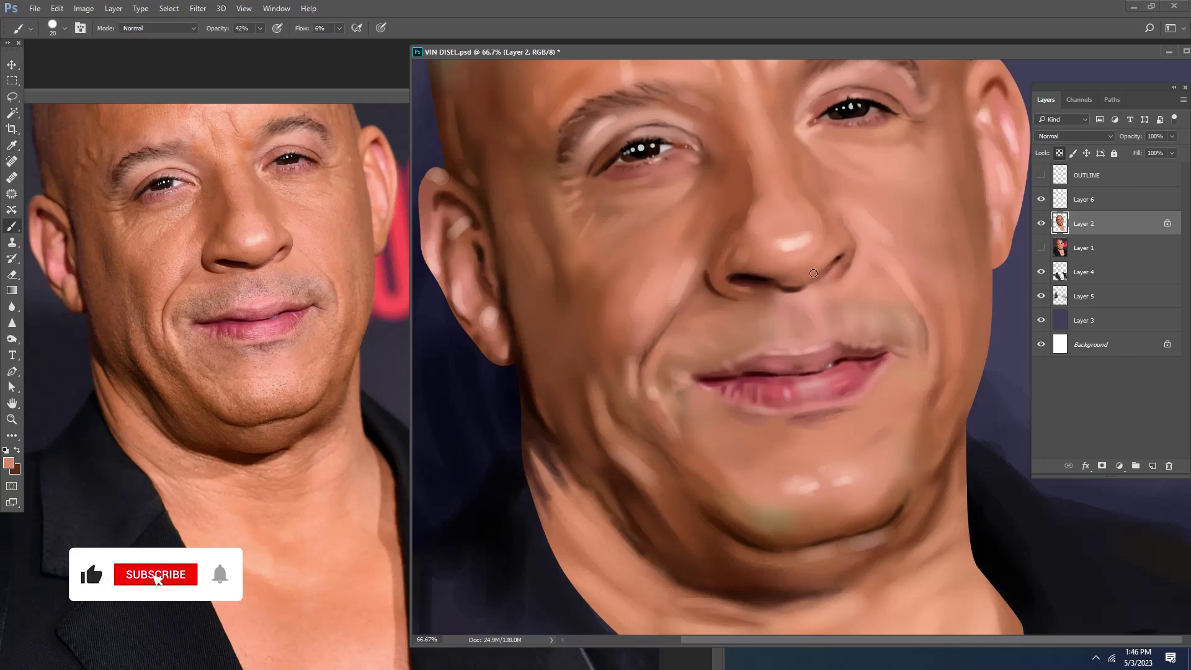
pyautogui.keyDown('alt'); pyautogui.click(819, 267); pyautogui.keyUp('alt')
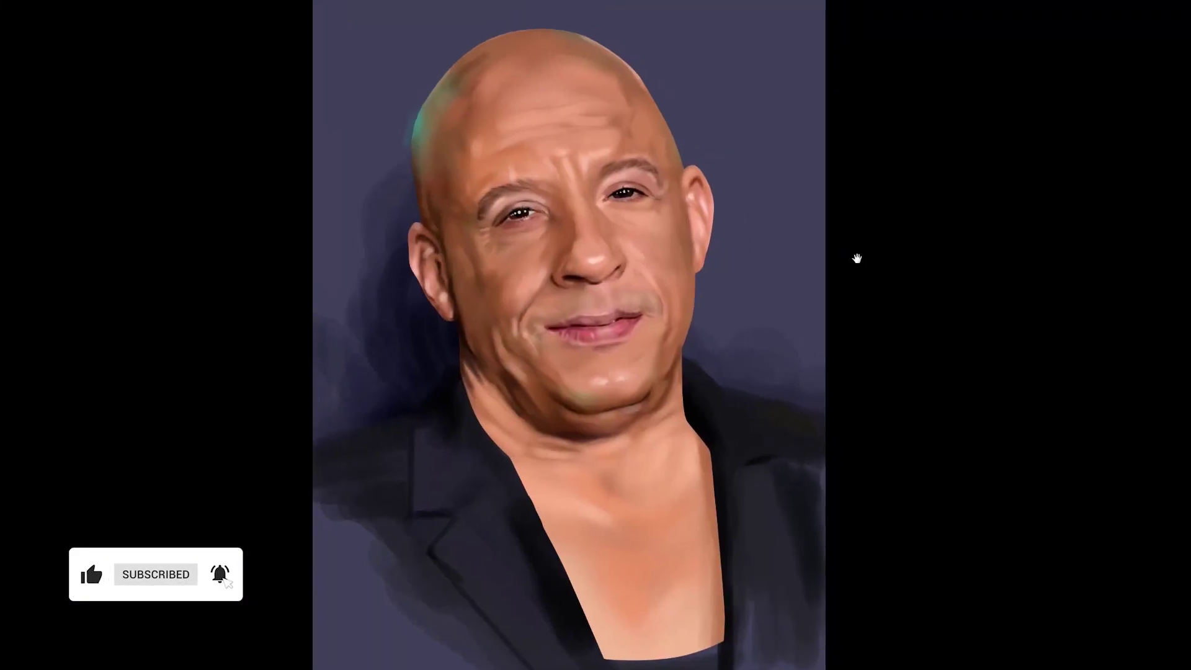